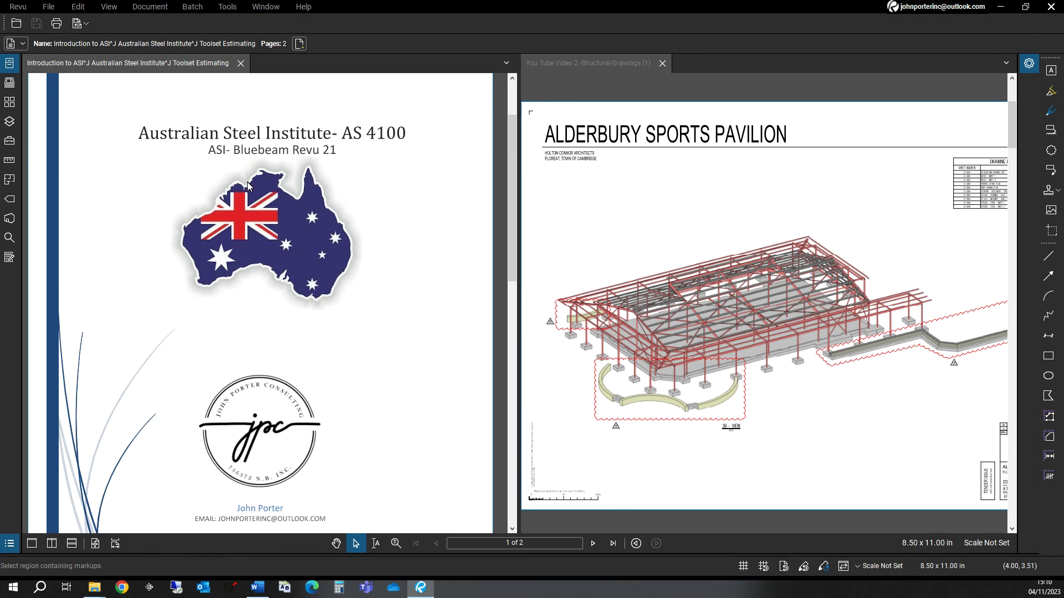
- Close the Introduction to ASI document and fit the structural drawings' 3D view sheet in view
left_click(240, 63)
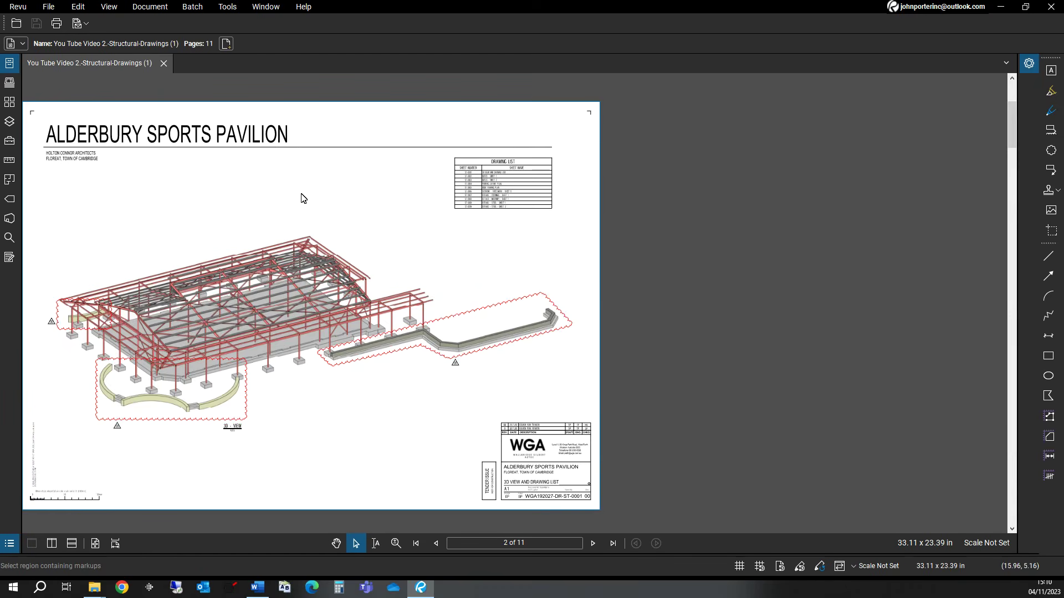
scroll(190, 237, "up", 3)
scroll(190, 237, "down", 2)
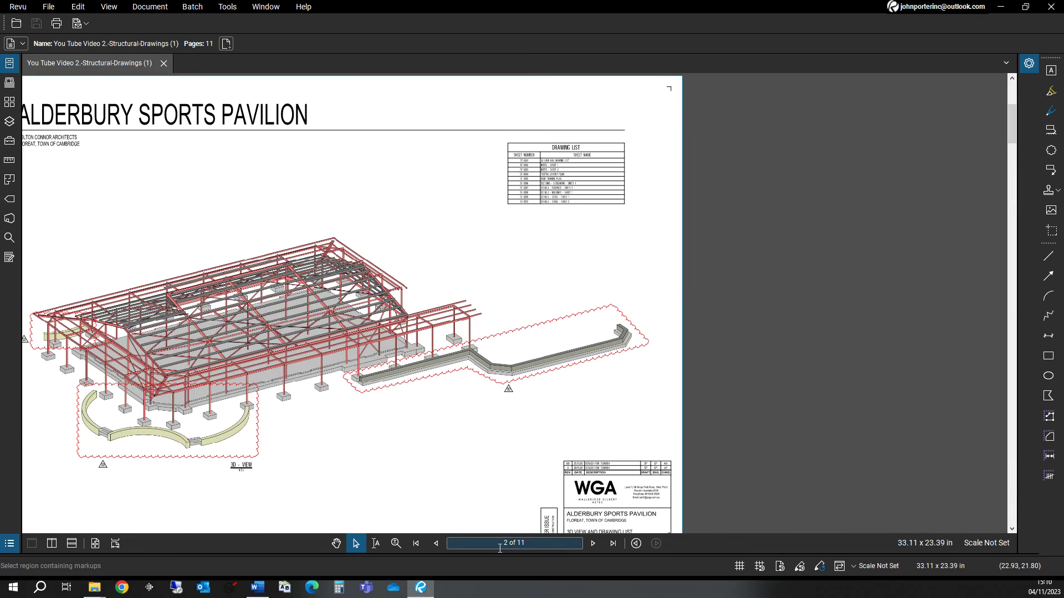
scroll(495, 513, "down", 5)
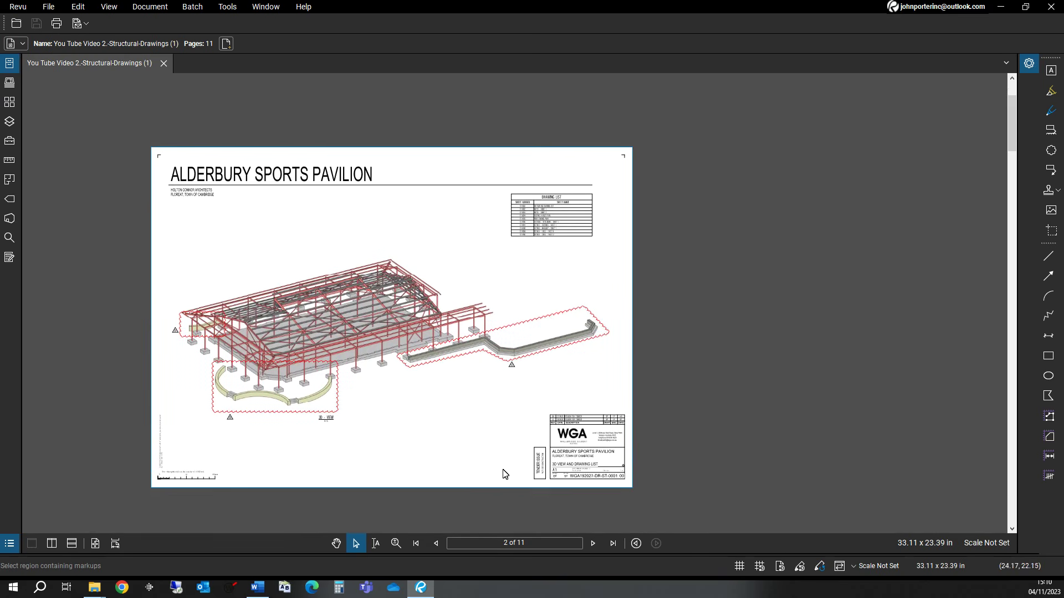
left_click_drag(454, 398, 499, 376)
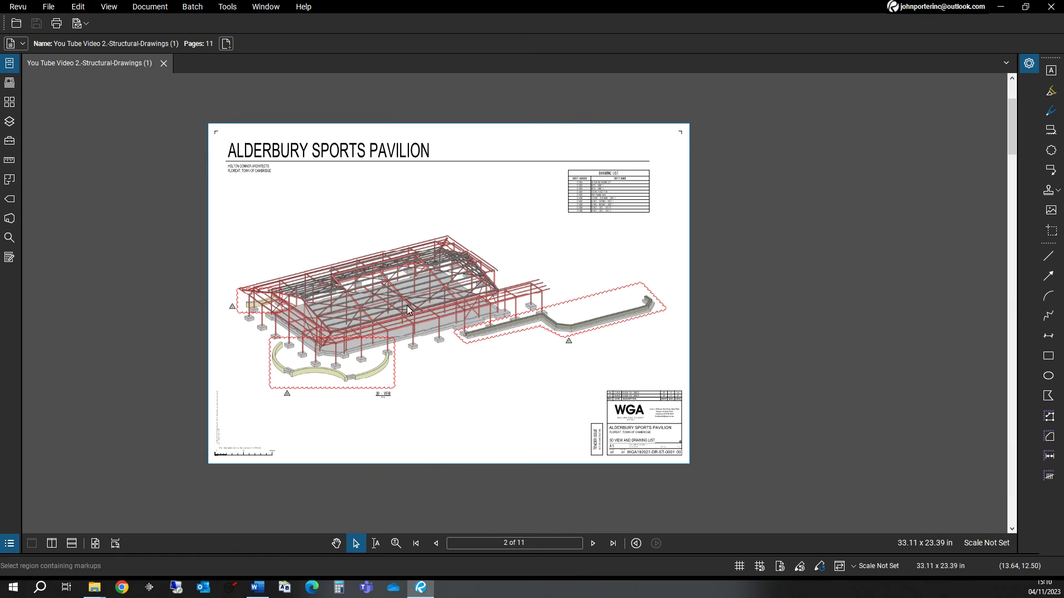
- Start creating page labels from a page region covering the DR-ST-0001 00 sheet number in the title block
left_click(10, 103)
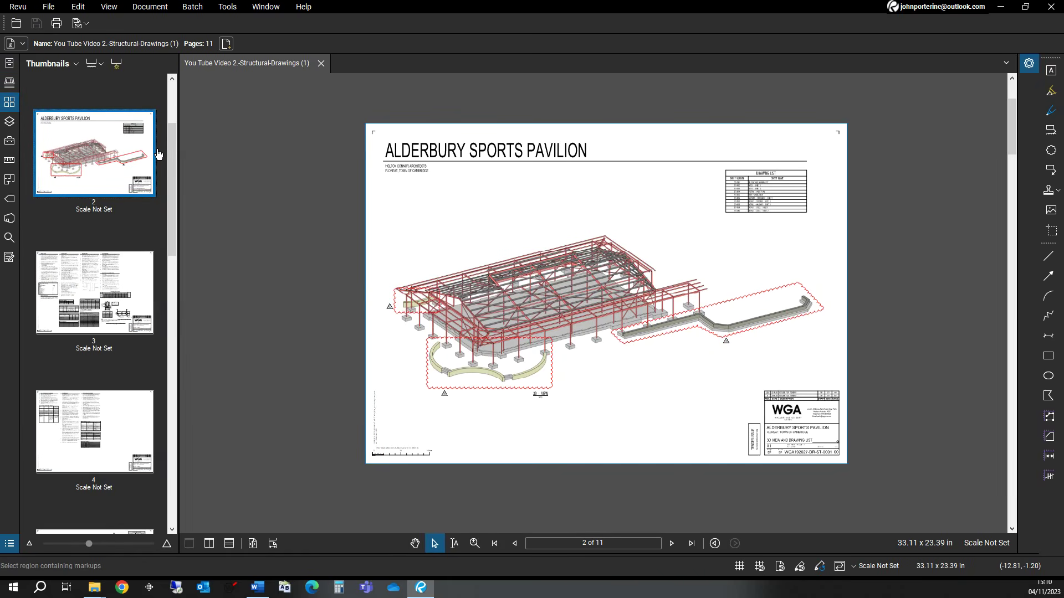
scroll(158, 153, "up", 2)
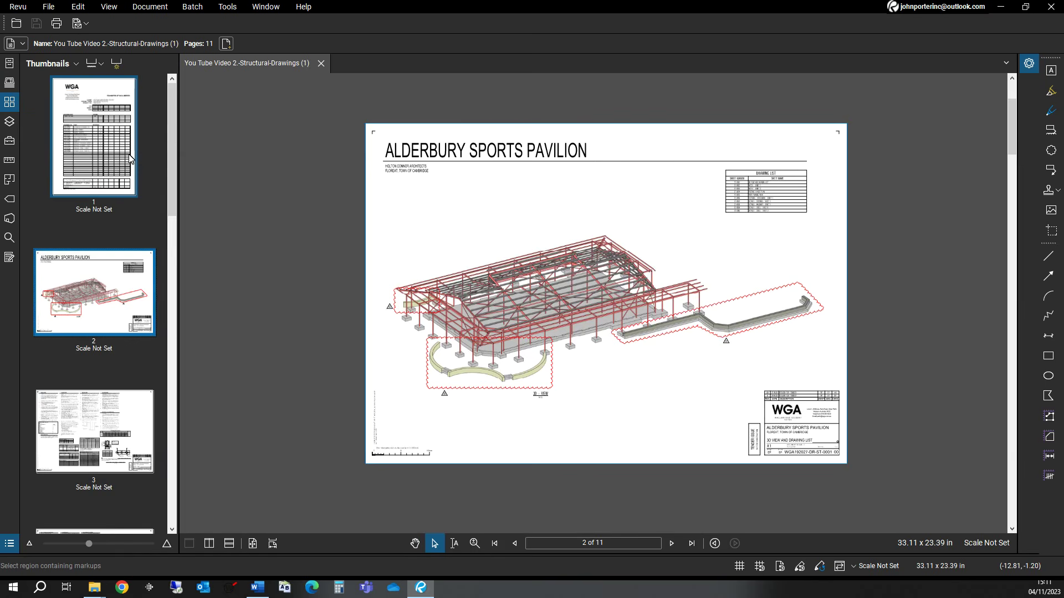
left_click(118, 69)
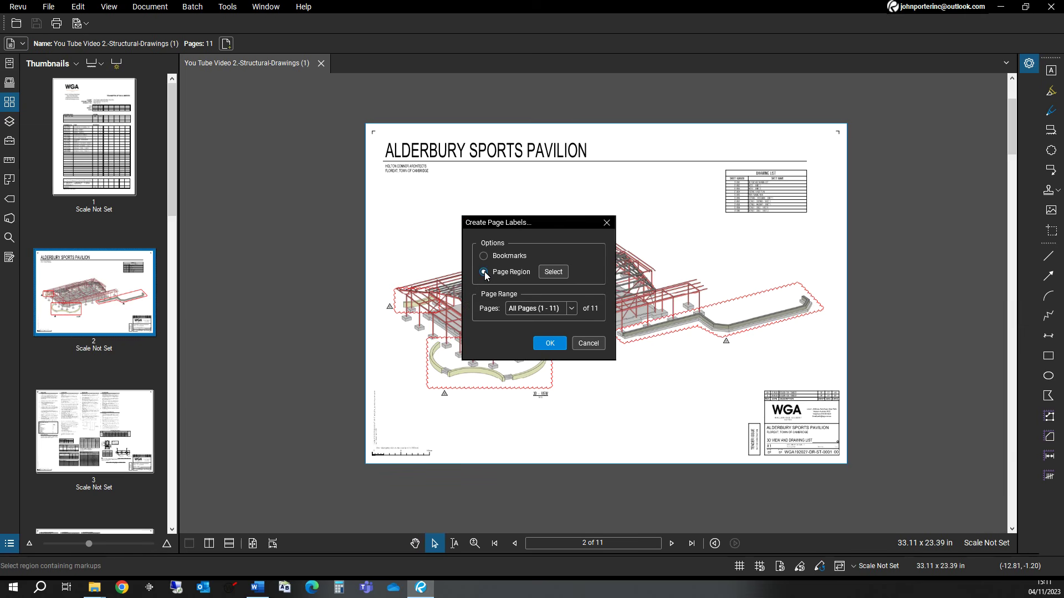
left_click(553, 272)
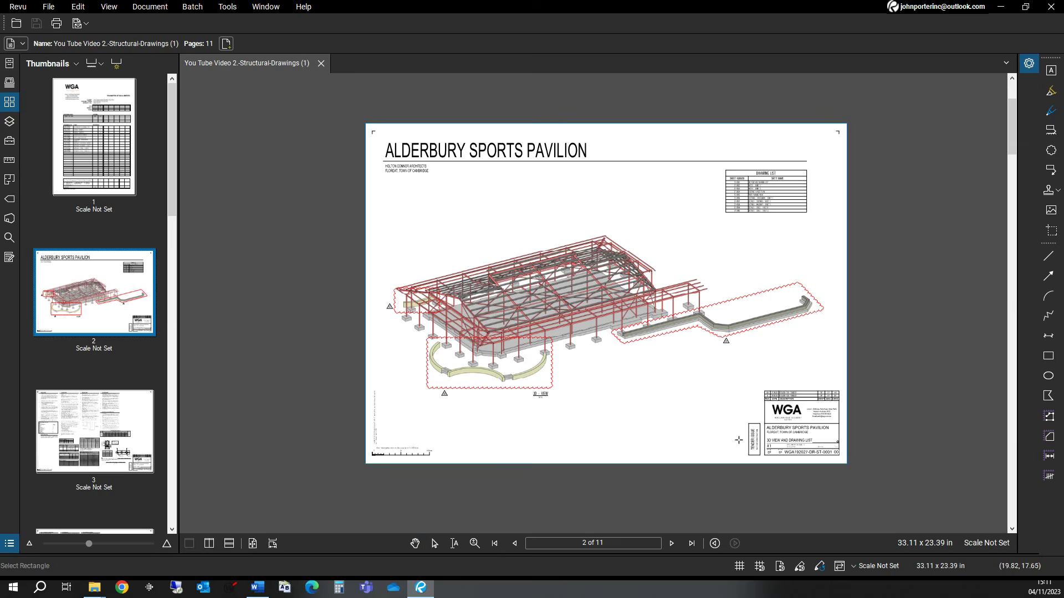
scroll(739, 440, "up", 5)
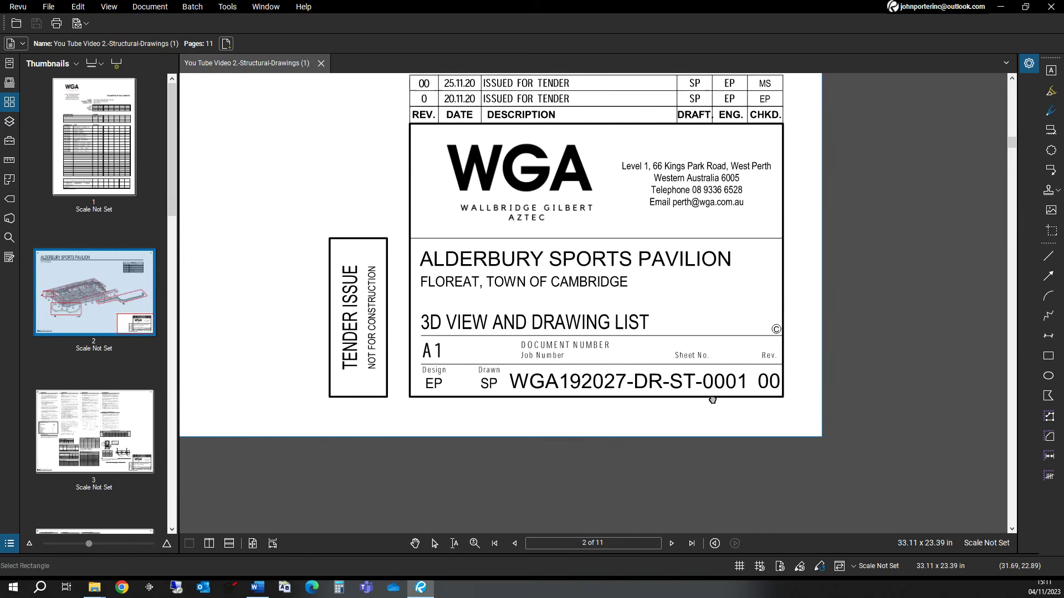
scroll(712, 400, "up", 2)
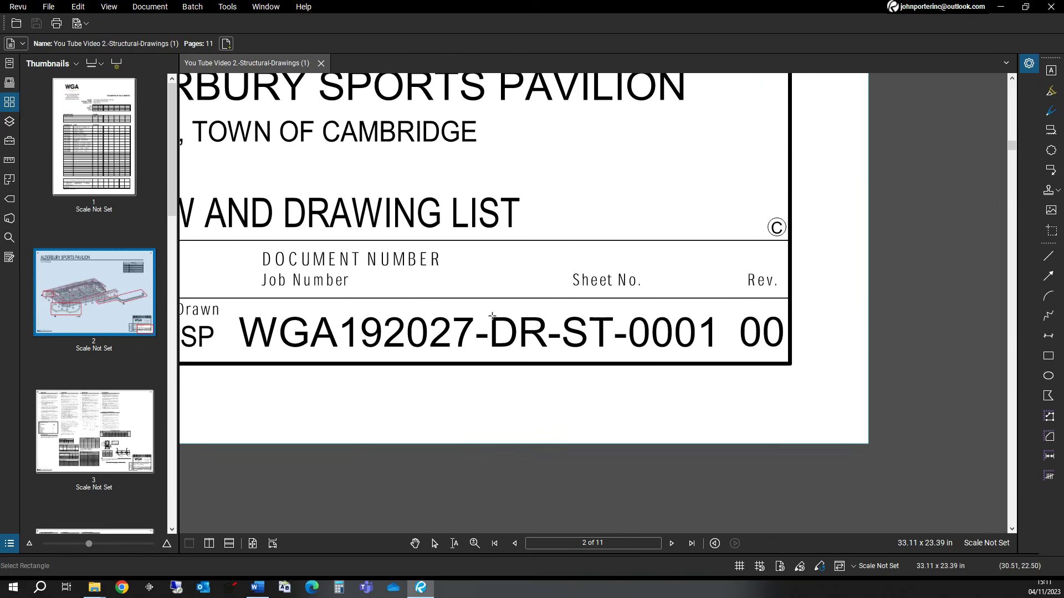
left_click_drag(492, 317, 788, 357)
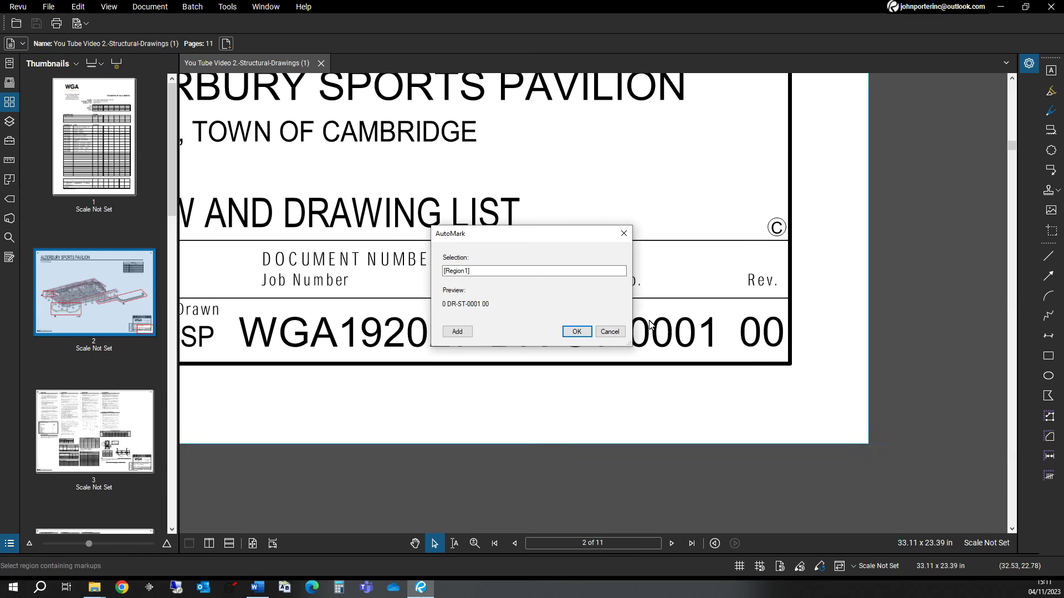
left_click(580, 334)
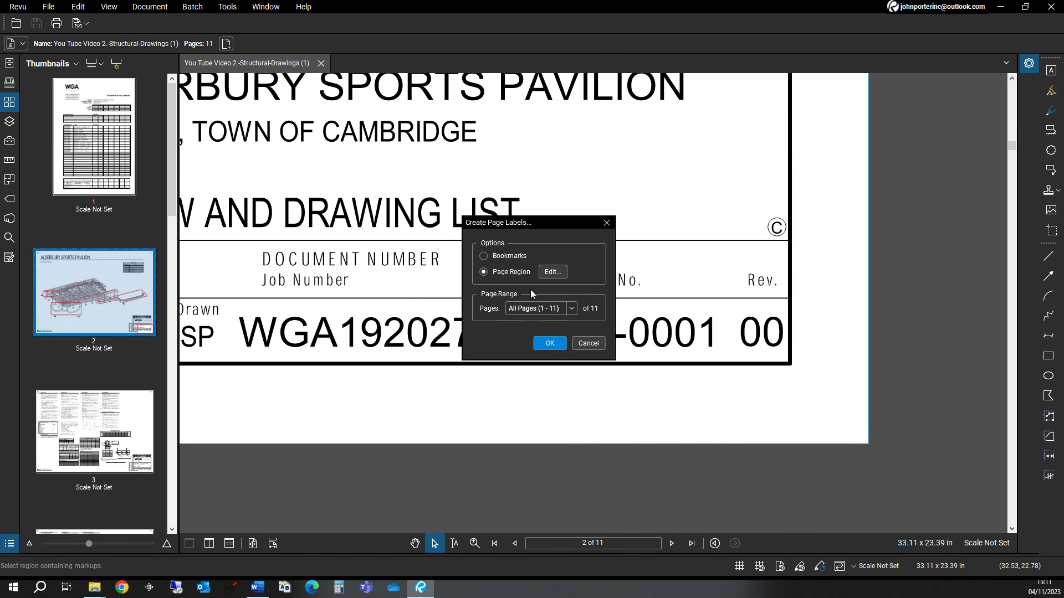
- Limit the page labels to the custom range 2-11 and create them
left_click(573, 309)
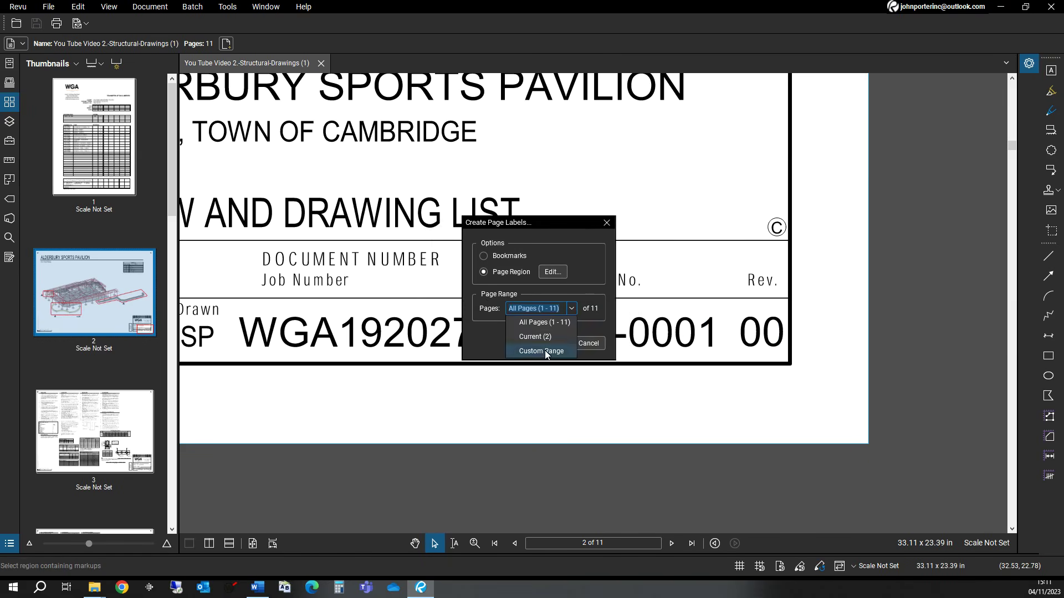
left_click(547, 353)
type("2-11")
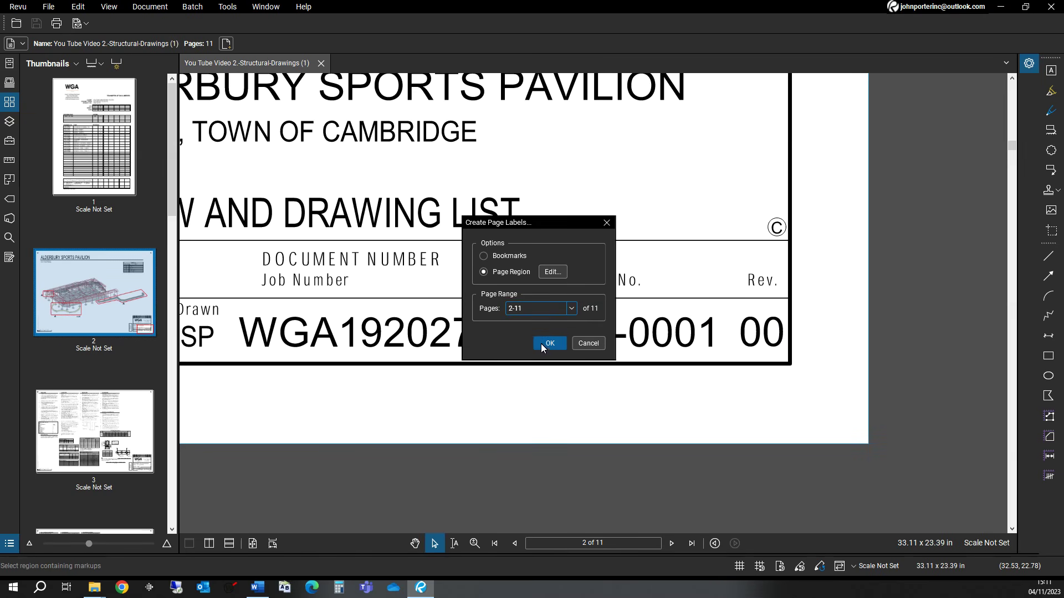
left_click(548, 344)
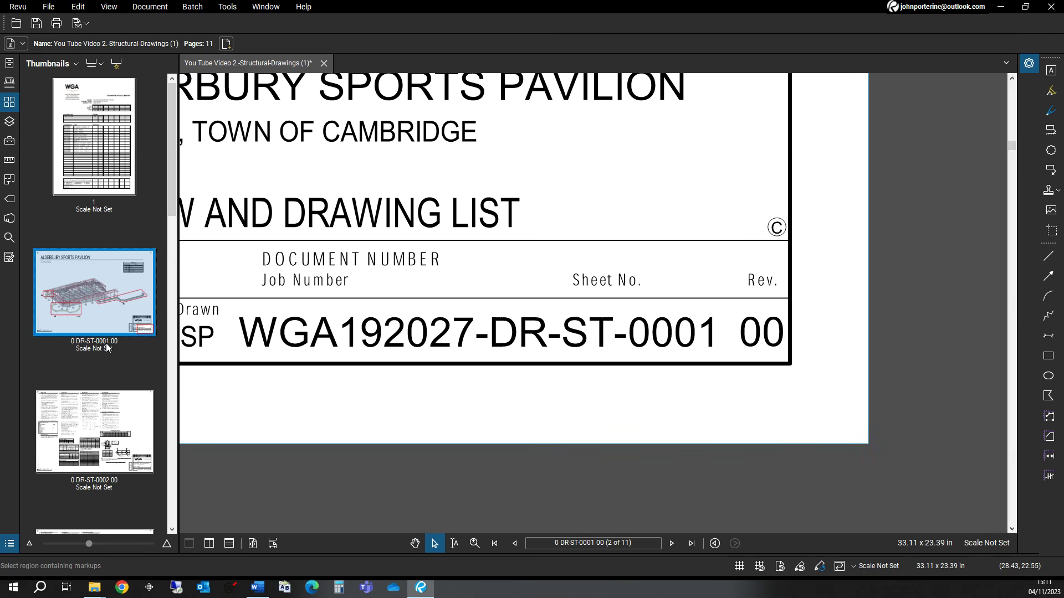
- Look through the relabelled page thumbnails and go to the Roof Framing Plan sheet, DR-ST-0005
scroll(106, 487, "down", 3)
scroll(107, 486, "down", 3)
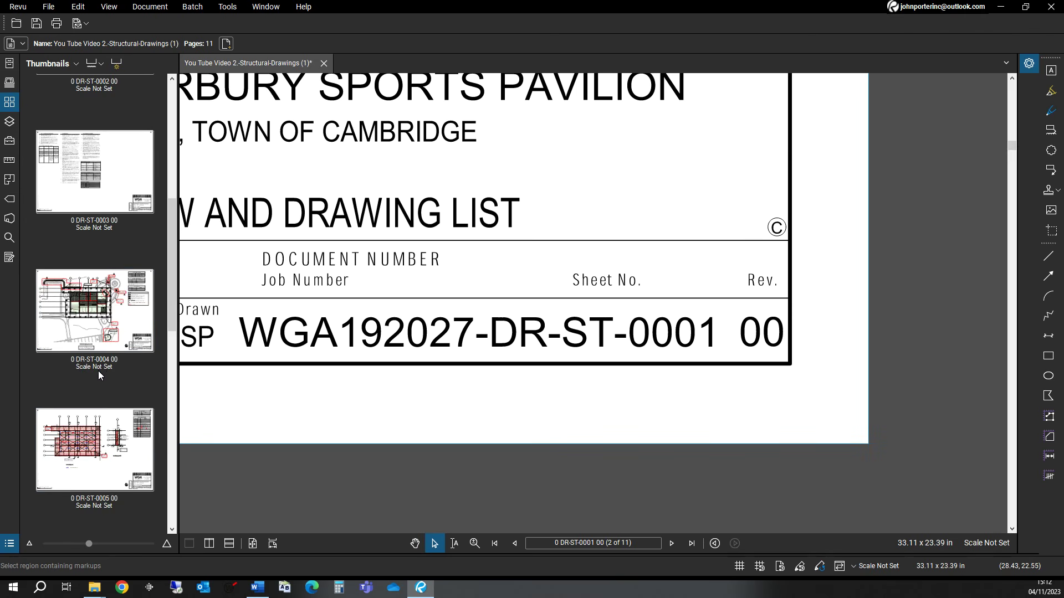
scroll(584, 387, "down", 3)
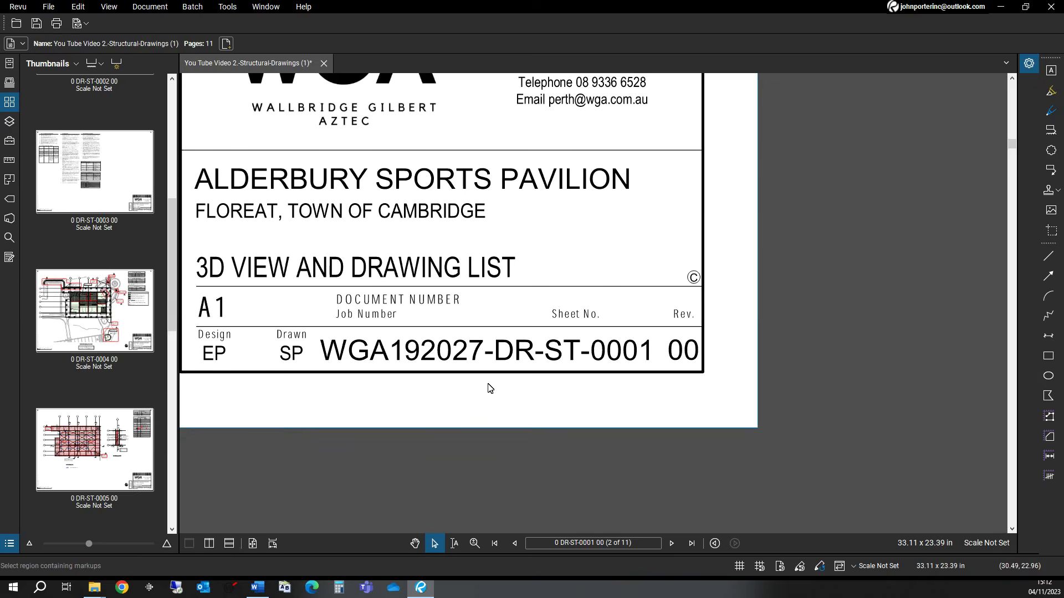
scroll(450, 381, "down", 2)
scroll(427, 363, "down", 3)
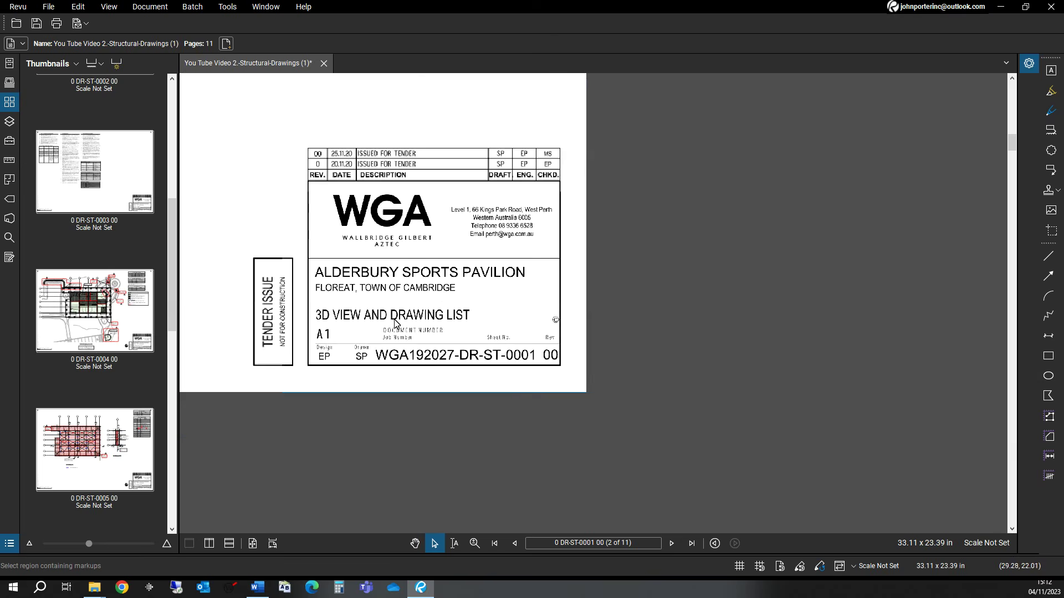
scroll(405, 339, "down", 5)
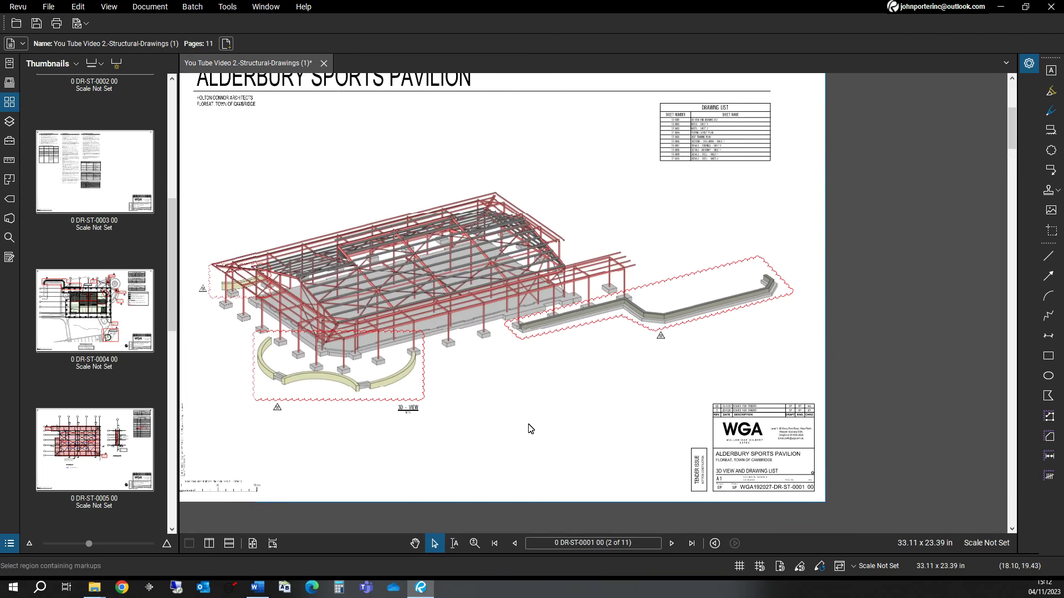
key("Page_Down")
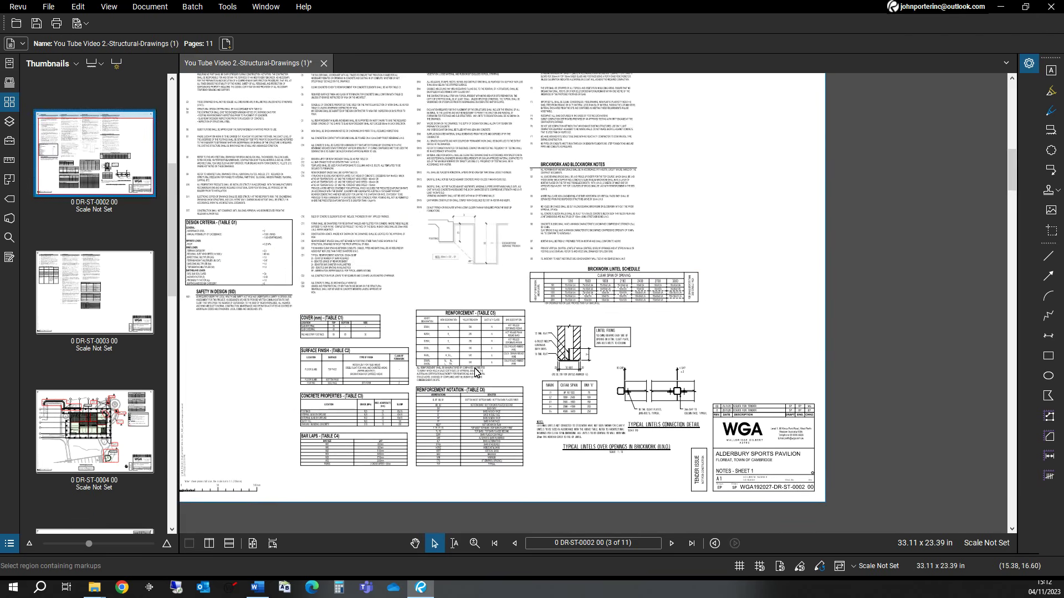
key("Page_Down")
key("Page_Down")
key("Page_Down")
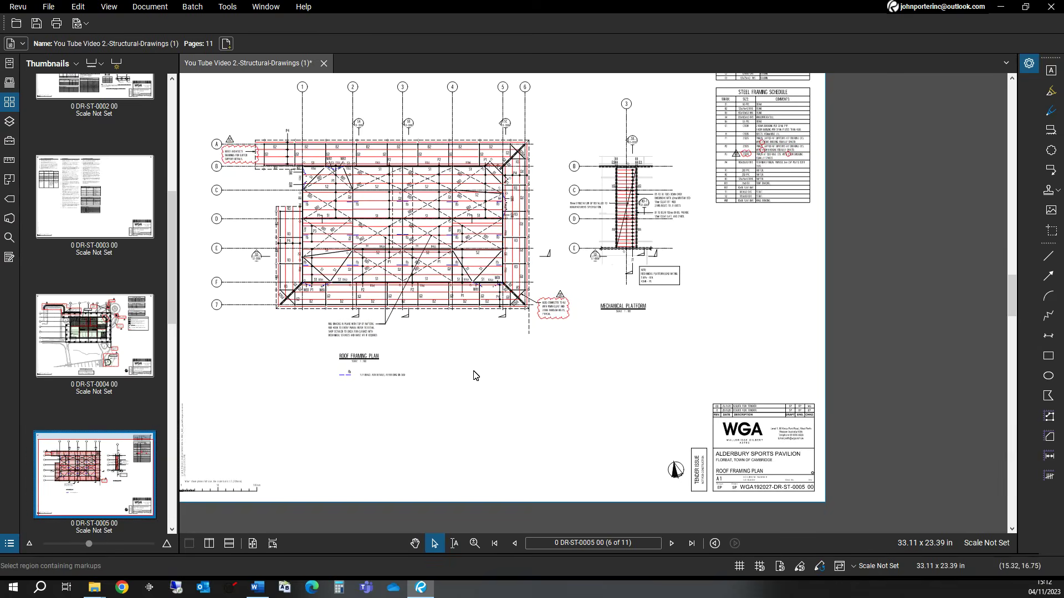
- Check the scale noted under the Roof Framing Plan title and set the page scale to the 1:100 preset
scroll(420, 269, "up", 3)
scroll(360, 360, "down", 1)
scroll(322, 423, "up", 4)
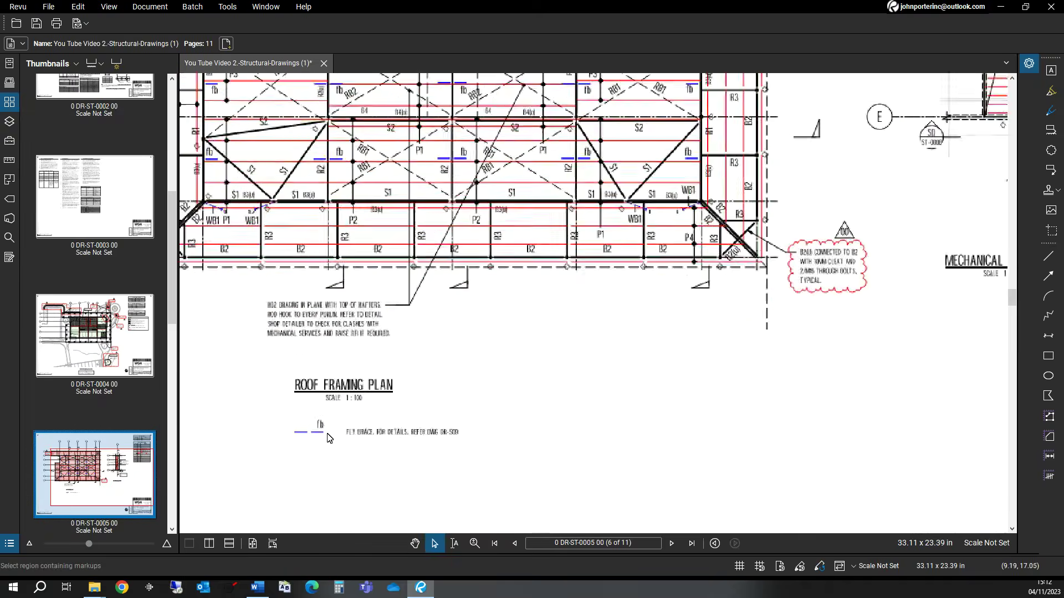
left_click_drag(322, 422, 392, 410)
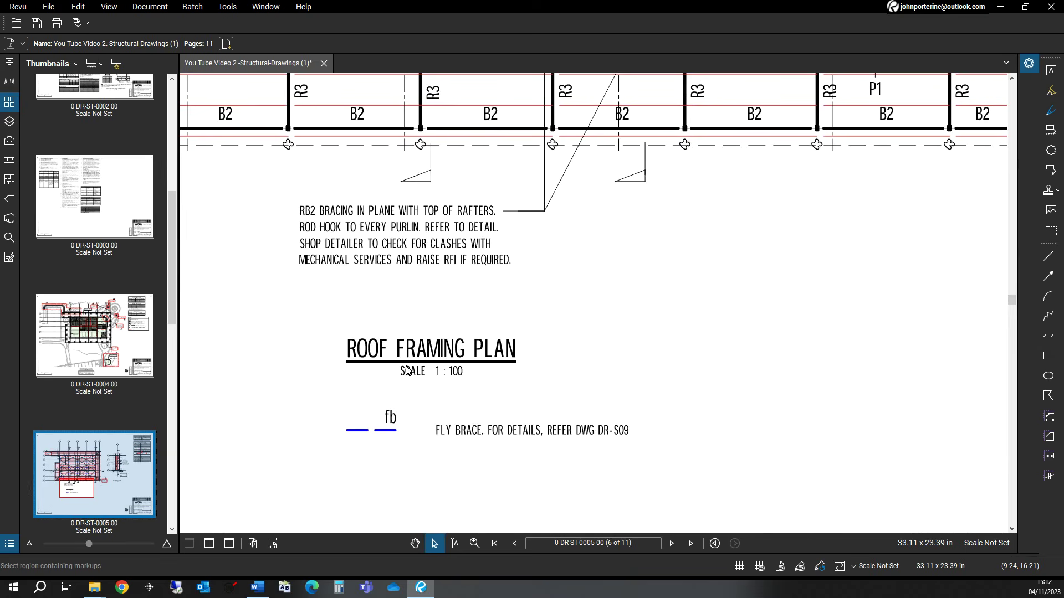
scroll(406, 371, "down", 2)
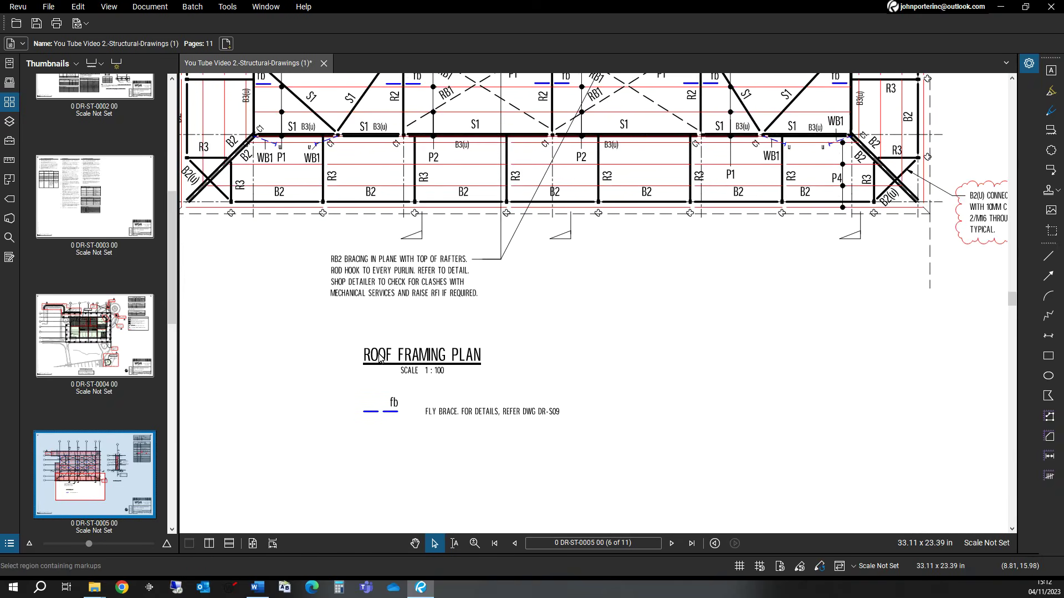
left_click_drag(369, 342, 440, 374)
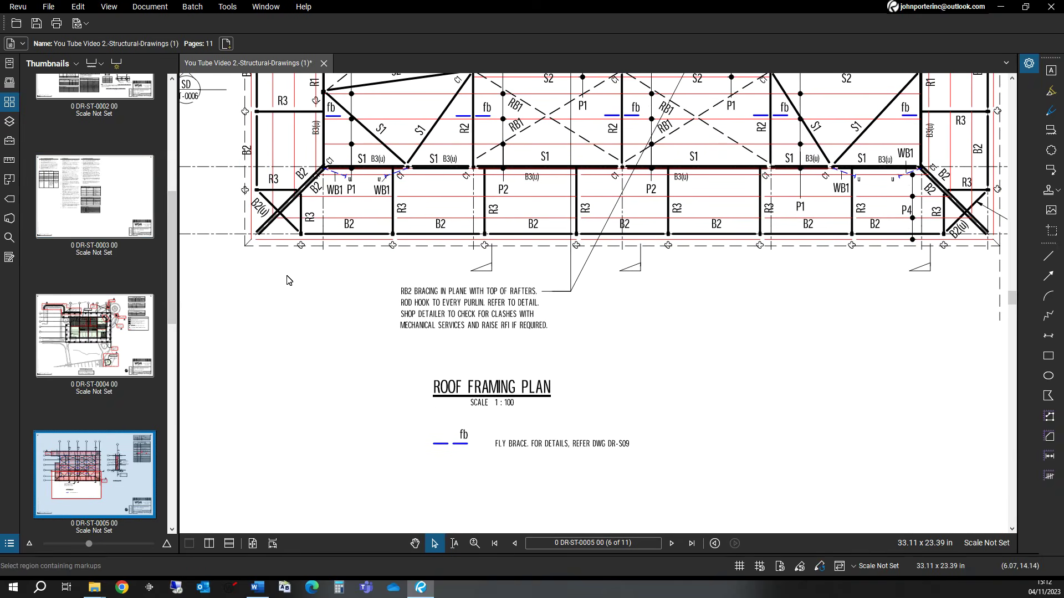
scroll(287, 280, "down", 2)
left_click(9, 161)
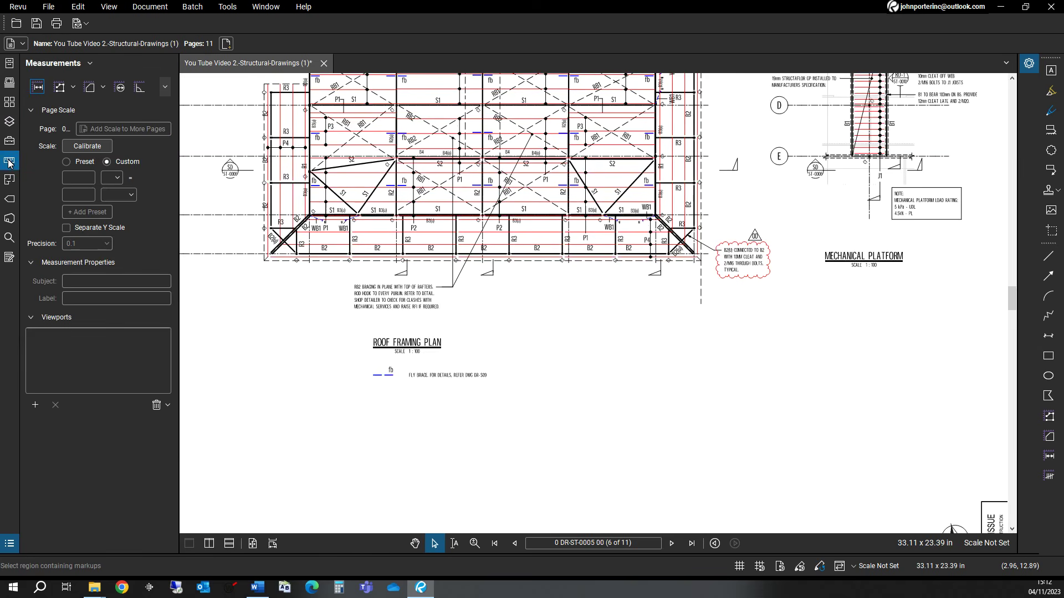
left_click(67, 162)
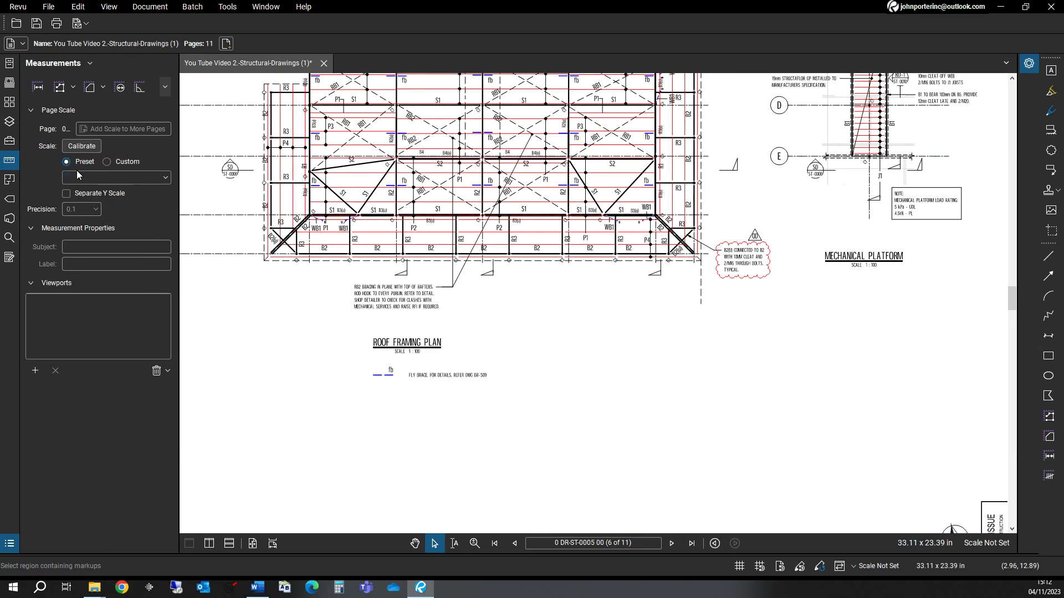
left_click(117, 179)
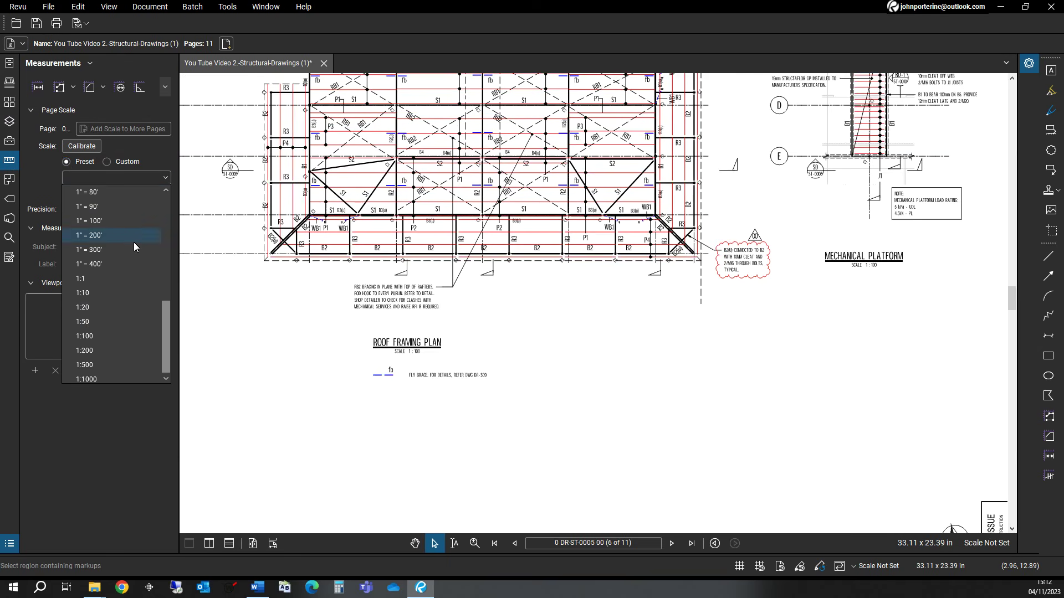
left_click(83, 340)
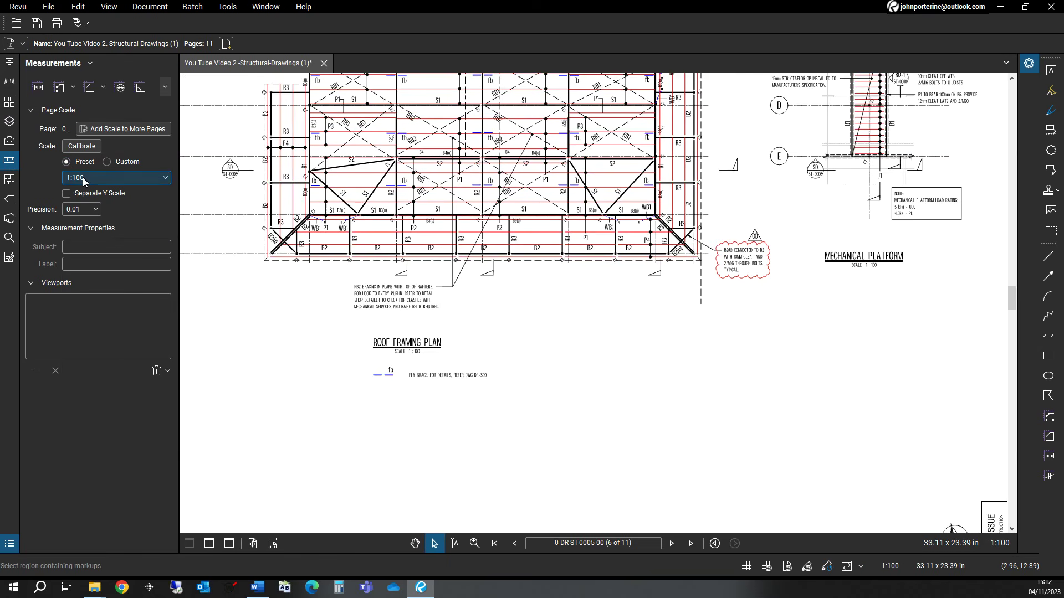
- Add a length measurement between grid lines 1 and 2 above the roof framing plan
scroll(373, 371, "down", 2)
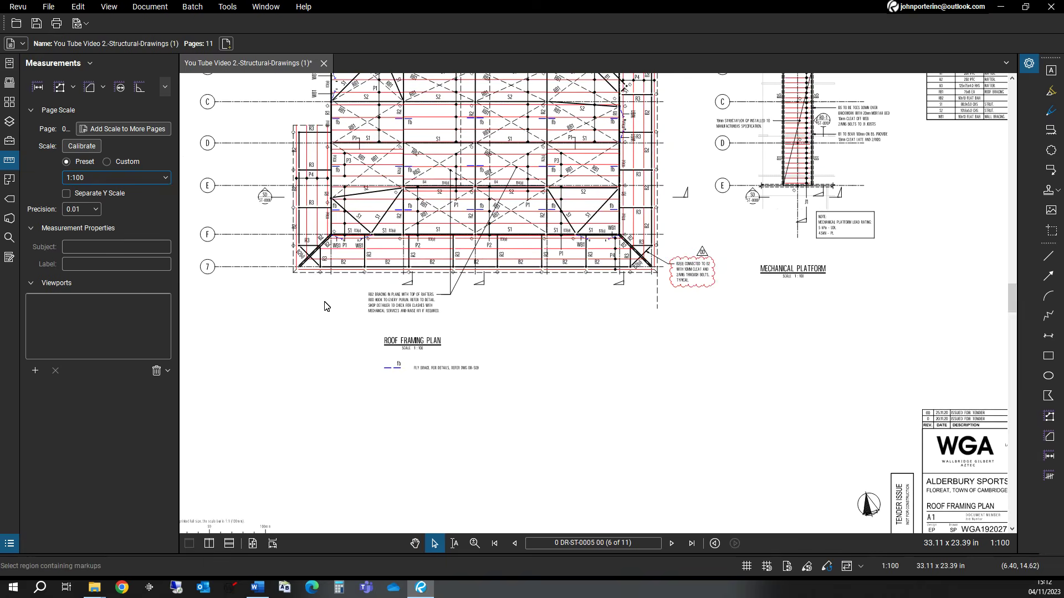
left_click_drag(338, 306, 347, 454)
scroll(379, 189, "up", 2)
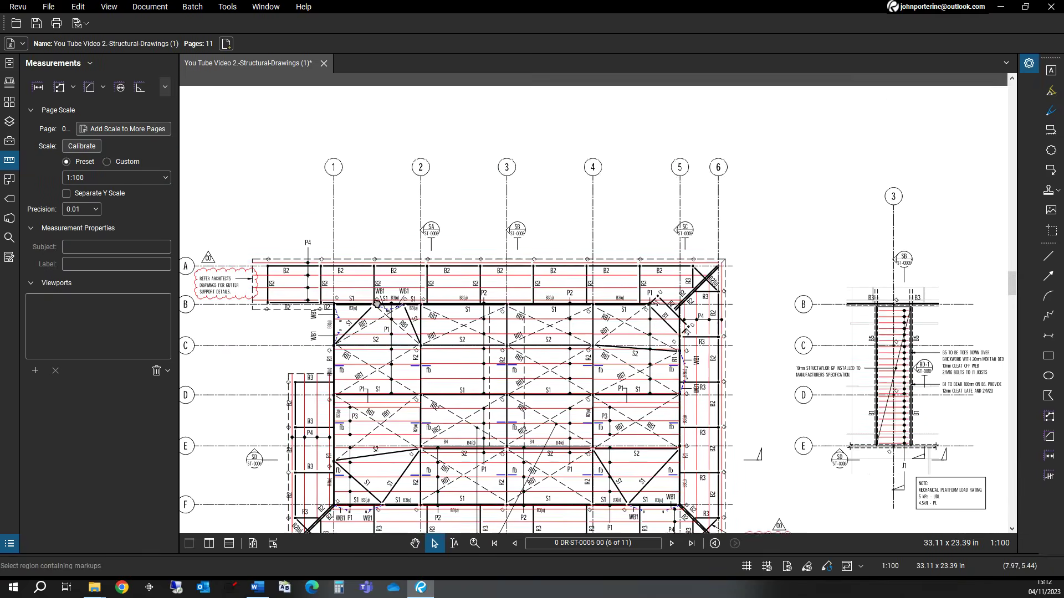
left_click_drag(378, 189, 360, 254)
scroll(359, 243, "up", 2)
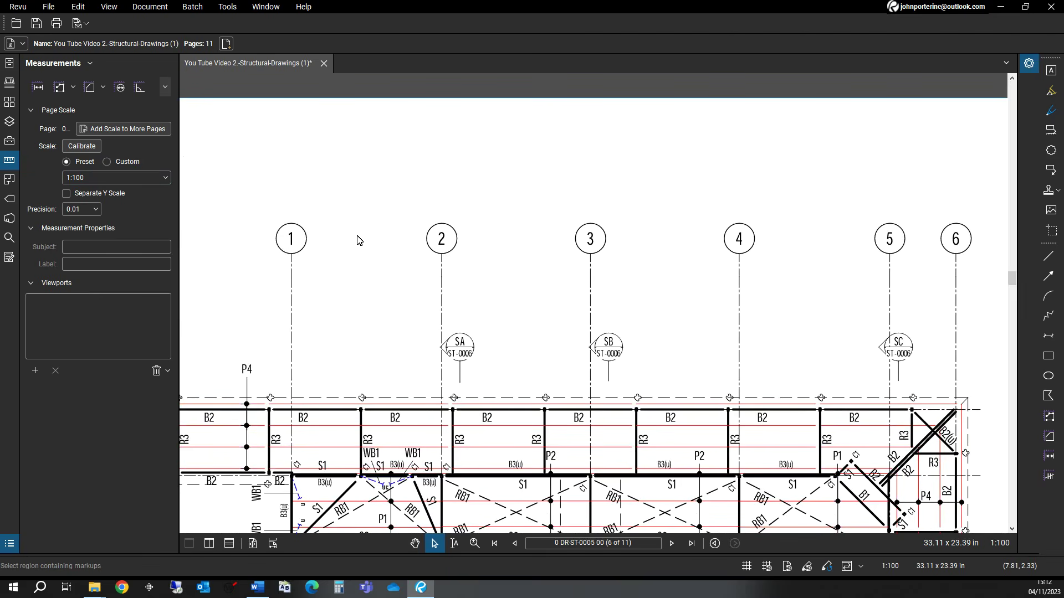
scroll(355, 239, "up", 1)
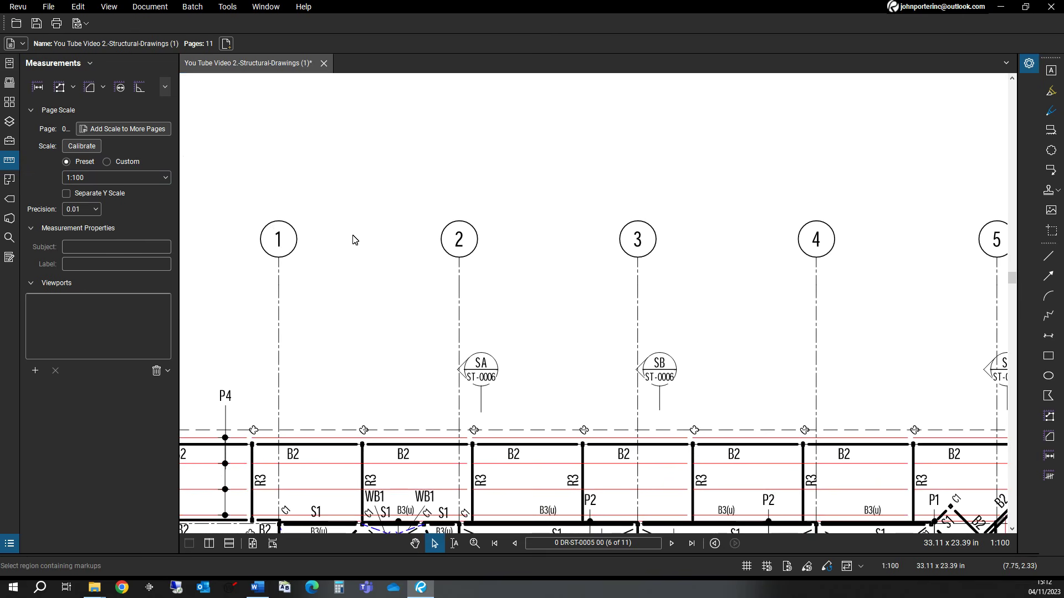
left_click(38, 87)
left_click(278, 256)
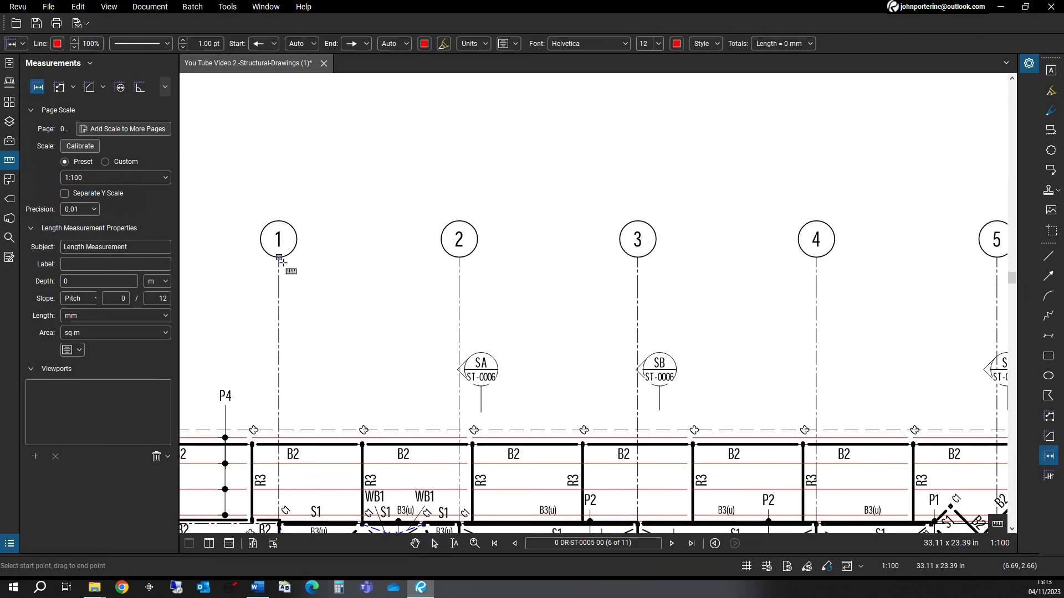
left_click(466, 264)
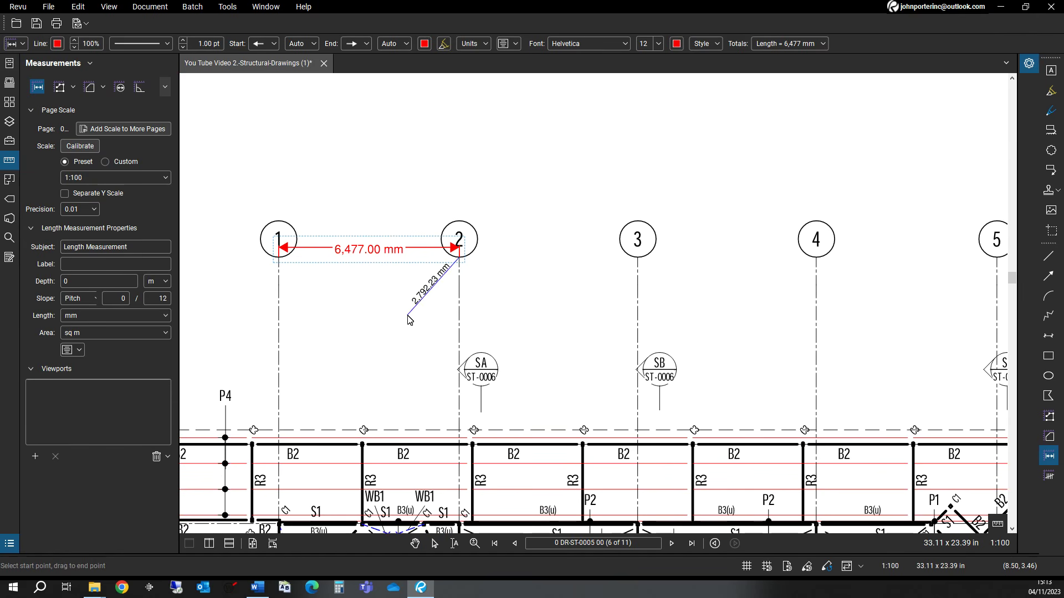
- Leave the length measurement tool and choose the profile "ASI, AS4100,2020, Steel Structures Estimating"
key("Escape")
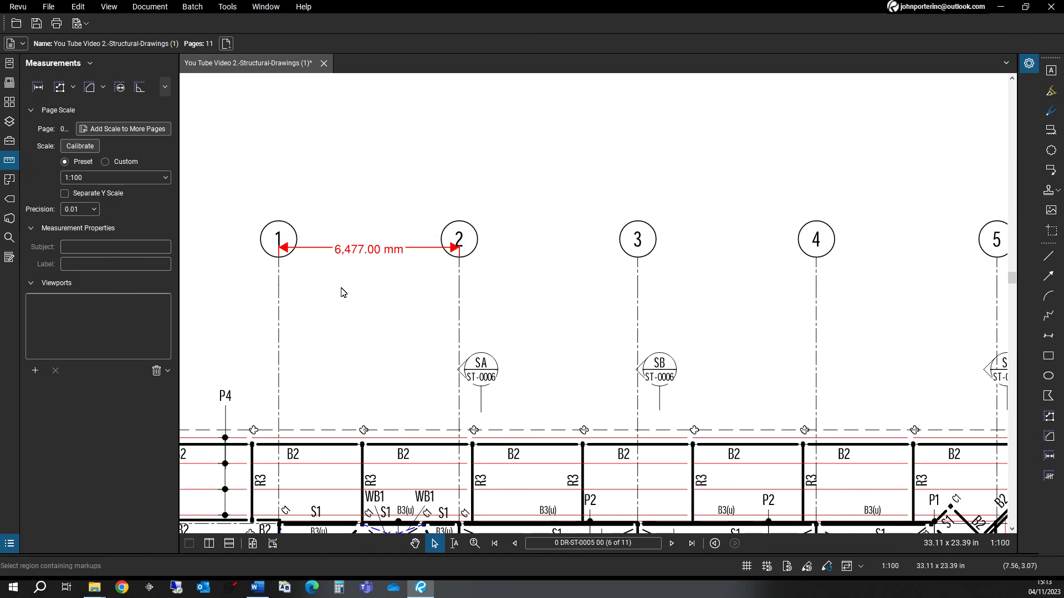
scroll(344, 293, "down", 4)
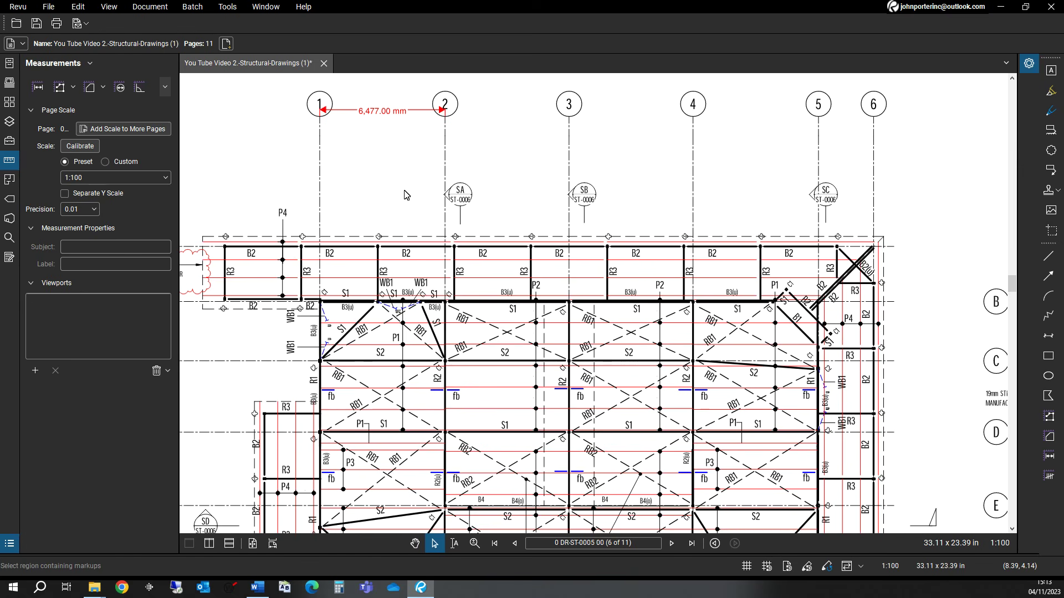
left_click(19, 9)
mouse_move(32, 53)
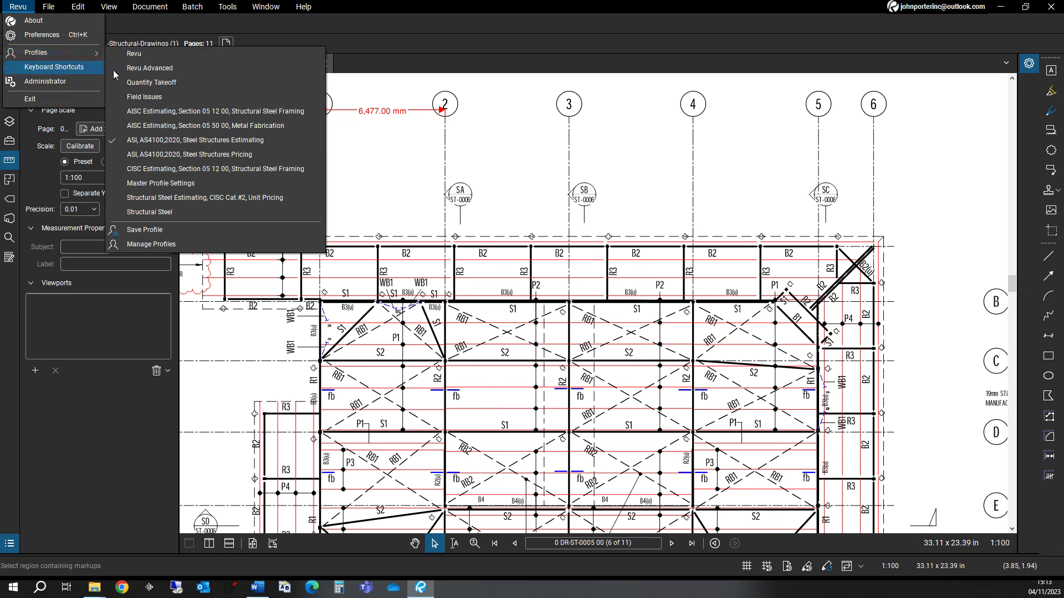
left_click(162, 143)
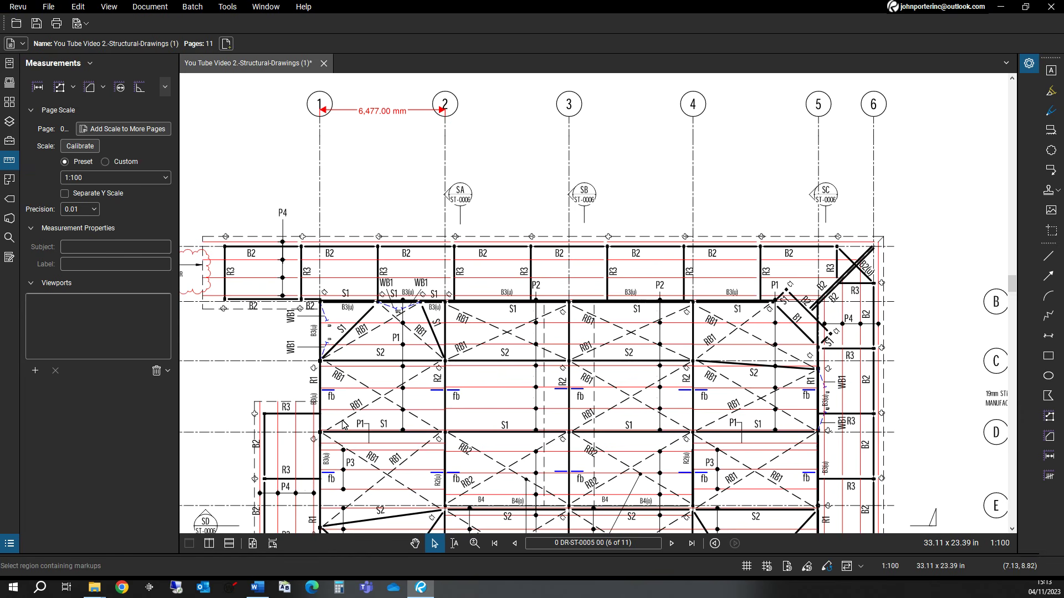
- Show the Markups List and bring up the Tool Chest with its ASI steel section tool sets
left_click(9, 546)
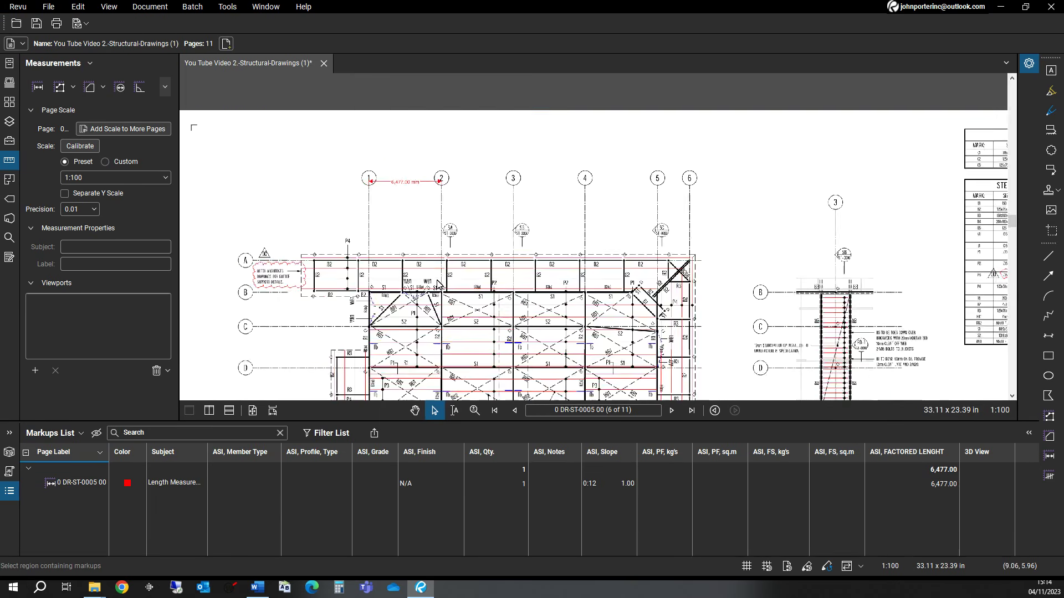
scroll(438, 286, "down", 3)
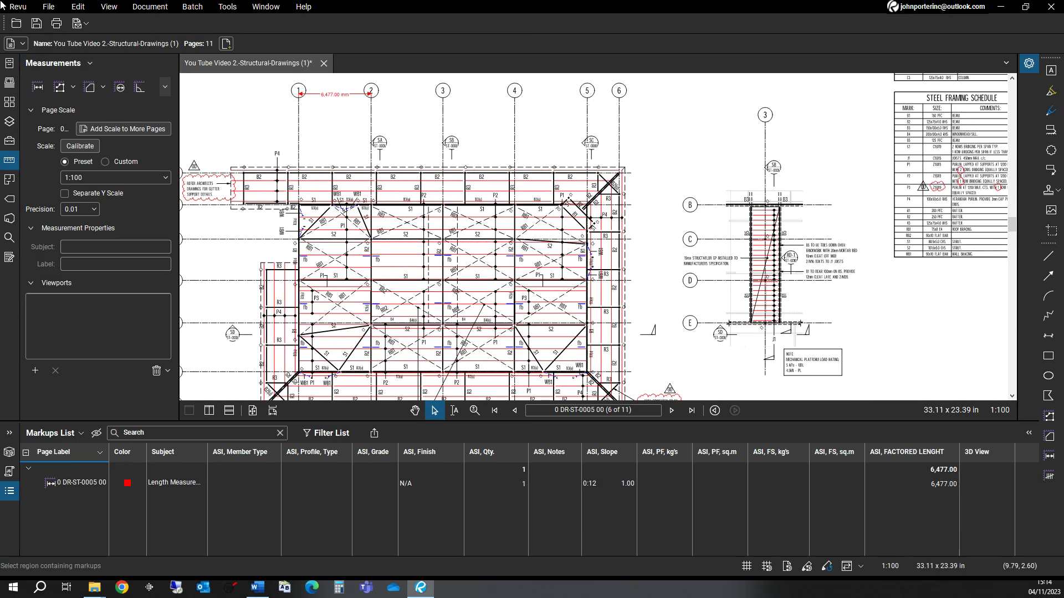
left_click(16, 147)
left_click(31, 226)
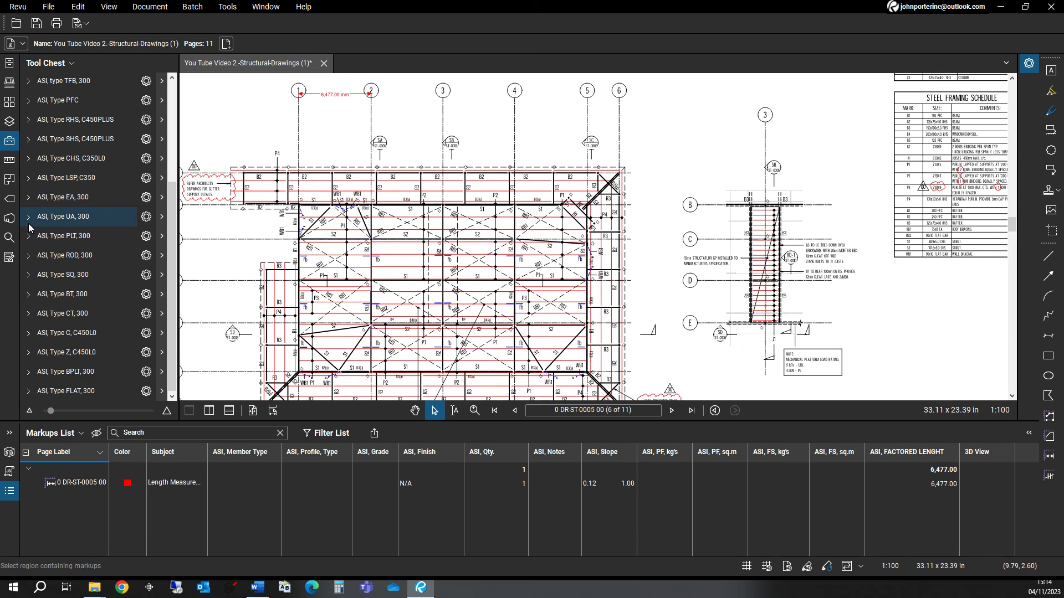
scroll(72, 220, "up", 3)
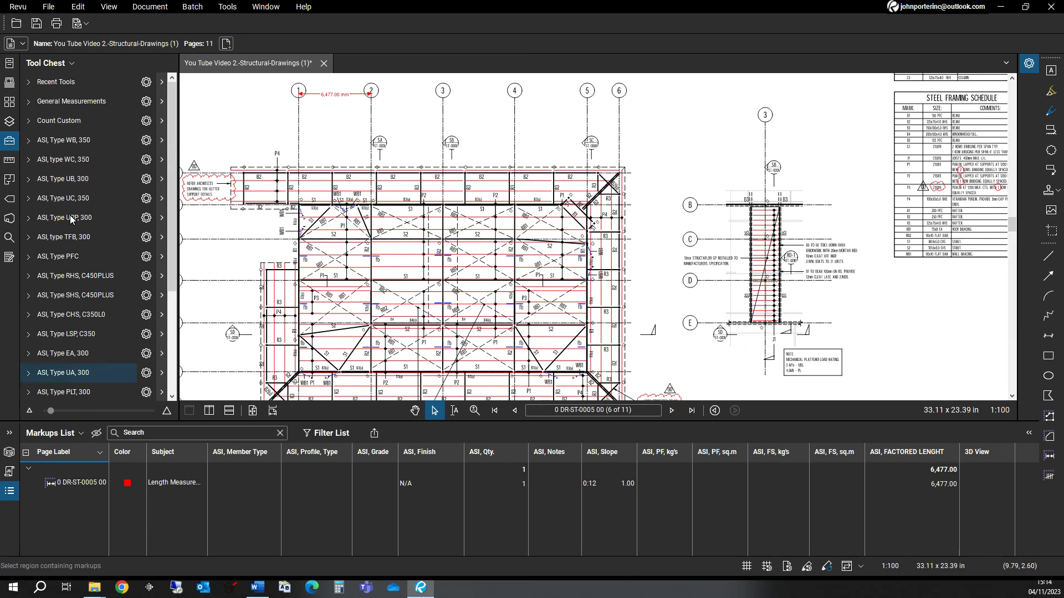
- Look through the section sizes in the ASI Type WB, 350 and Type WC, 350 tool sets, collapsing each one
left_click(69, 143)
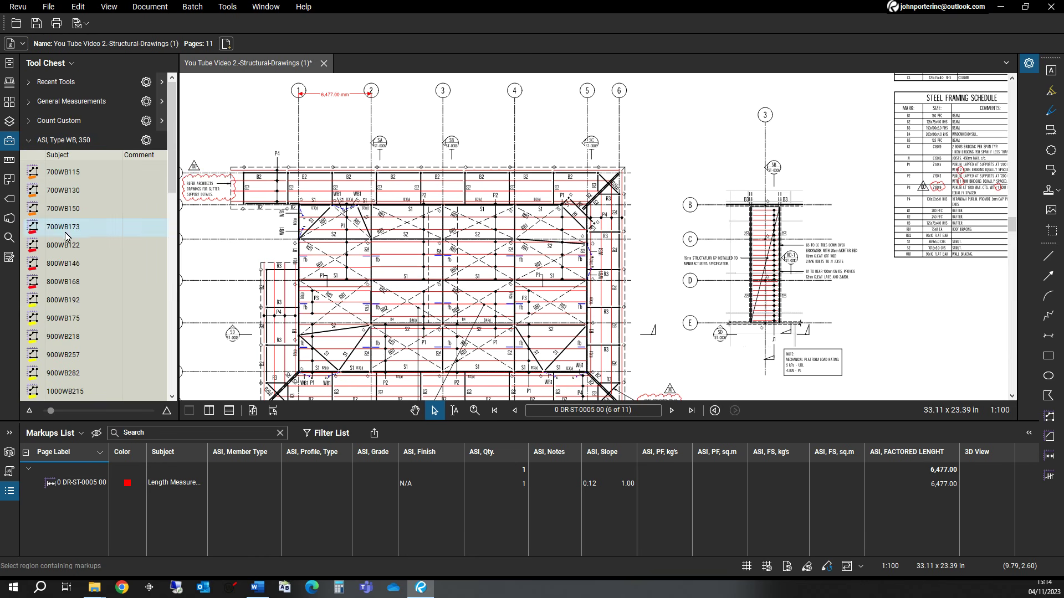
scroll(64, 238, "down", 5)
scroll(65, 240, "up", 5)
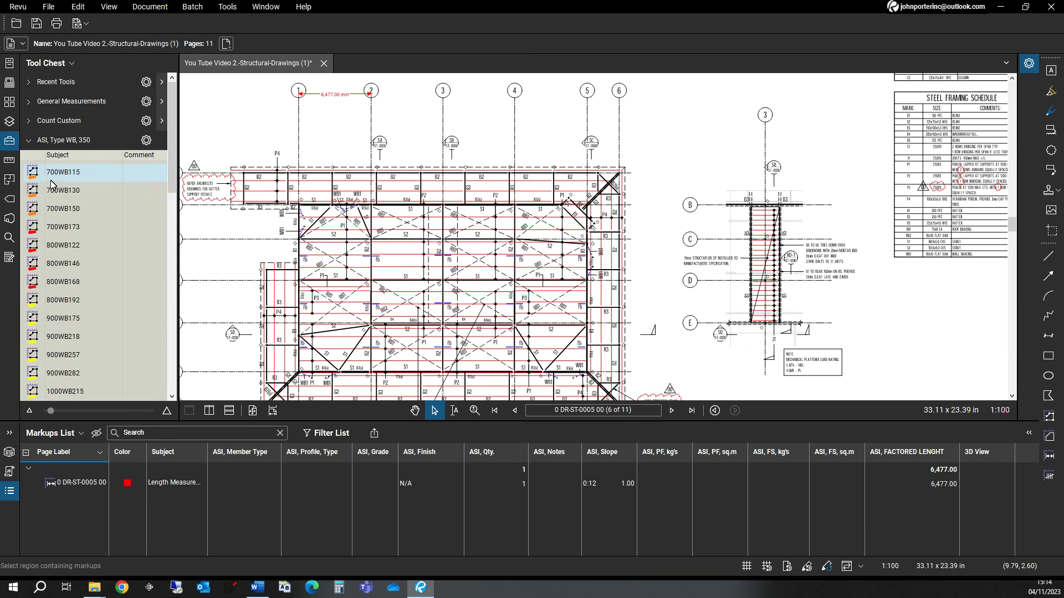
left_click(55, 141)
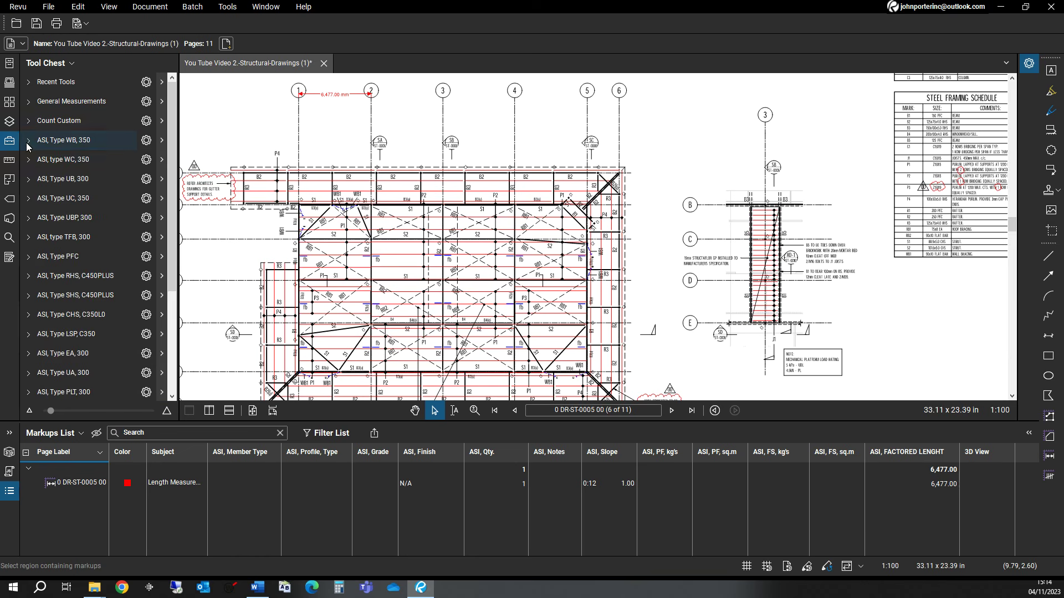
left_click(63, 160)
scroll(64, 242, "down", 5)
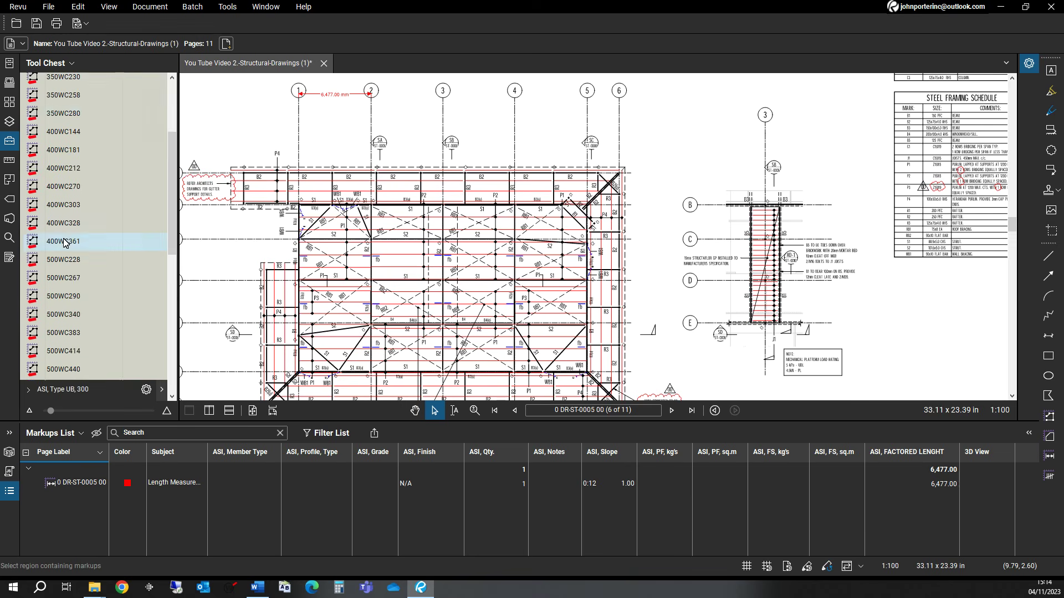
scroll(64, 241, "up", 5)
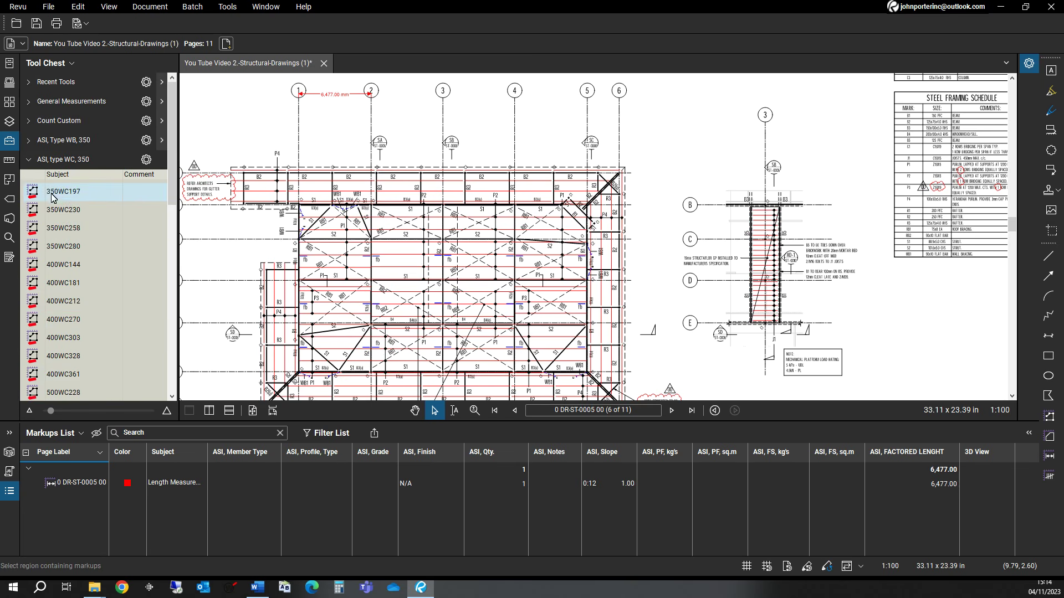
left_click(27, 161)
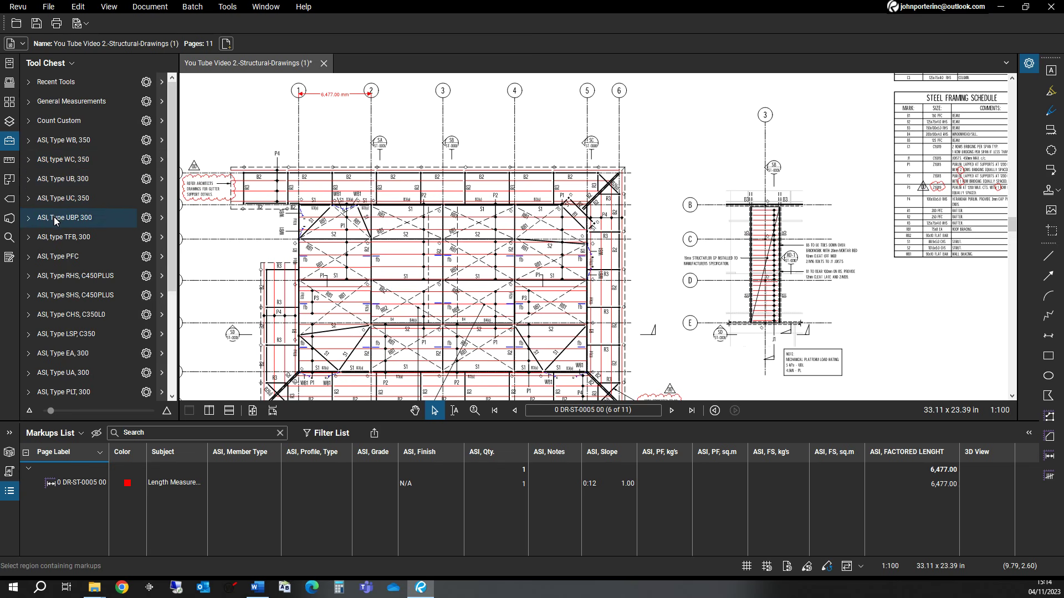
- View the contents of the ASI TFB, 300, PFC and RHS, C450PLUS tool sets, collapsing each one
left_click(58, 239)
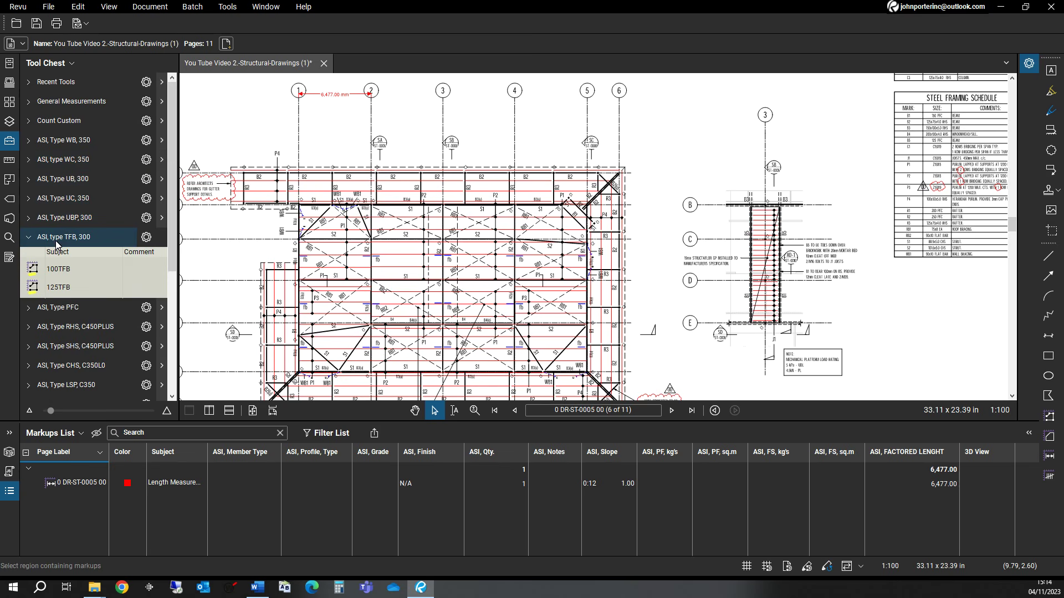
left_click(57, 239)
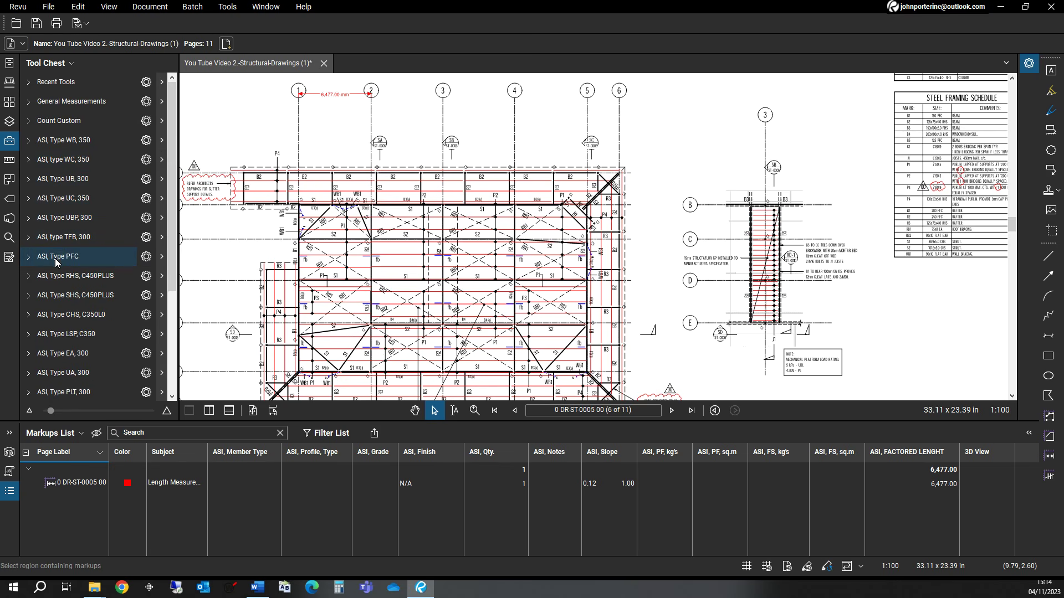
left_click(56, 259)
left_click(56, 257)
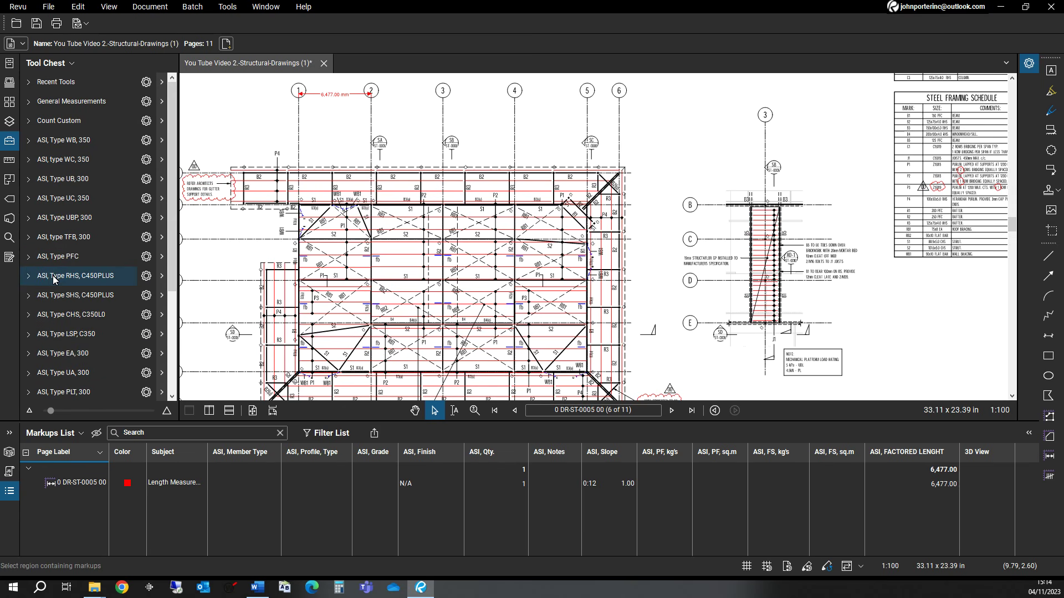
left_click(52, 276)
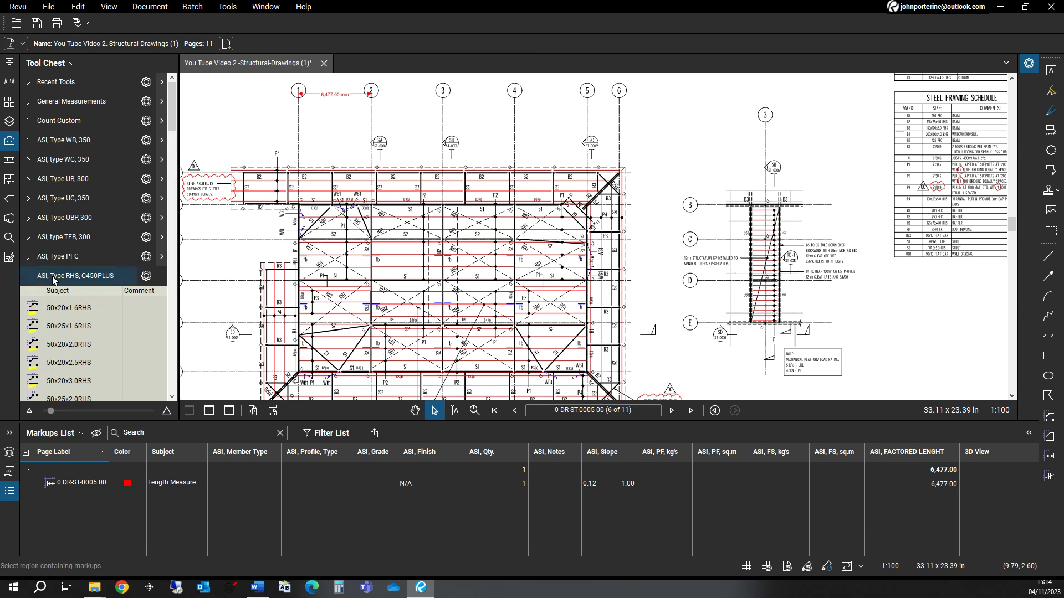
left_click(54, 277)
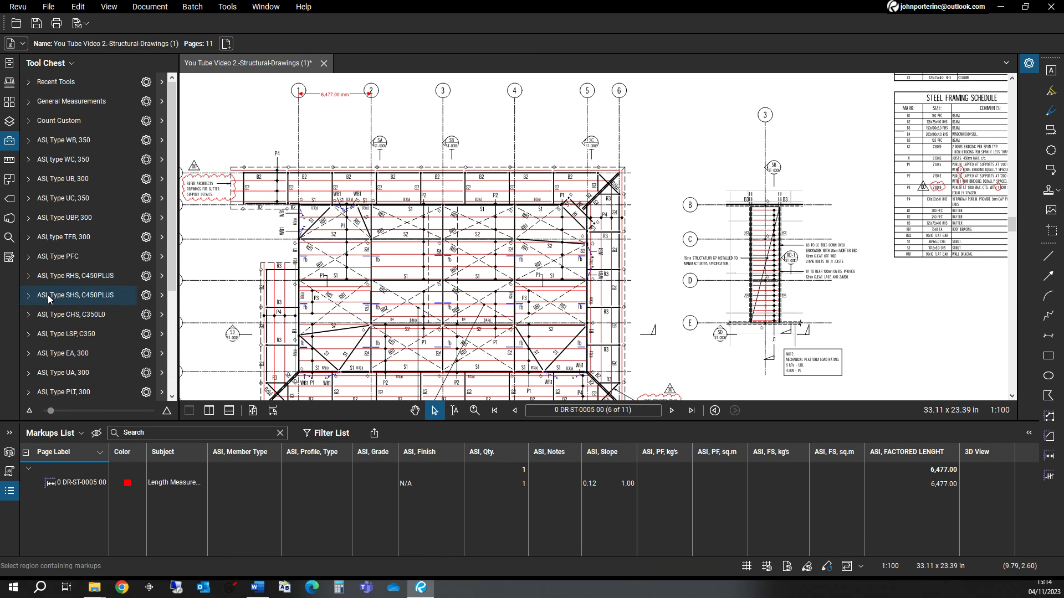
- Look through the ASI LSP, C350, EA, 300 and UA, 300 tool sets, collapsing each one
left_click(60, 338)
scroll(59, 340, "down", 10)
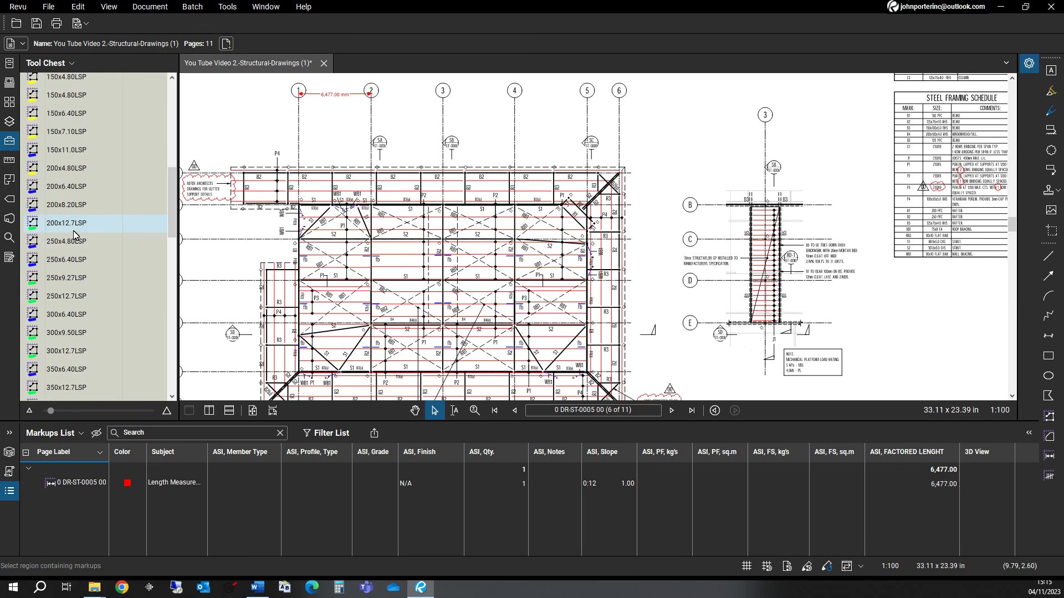
scroll(75, 234, "up", 10)
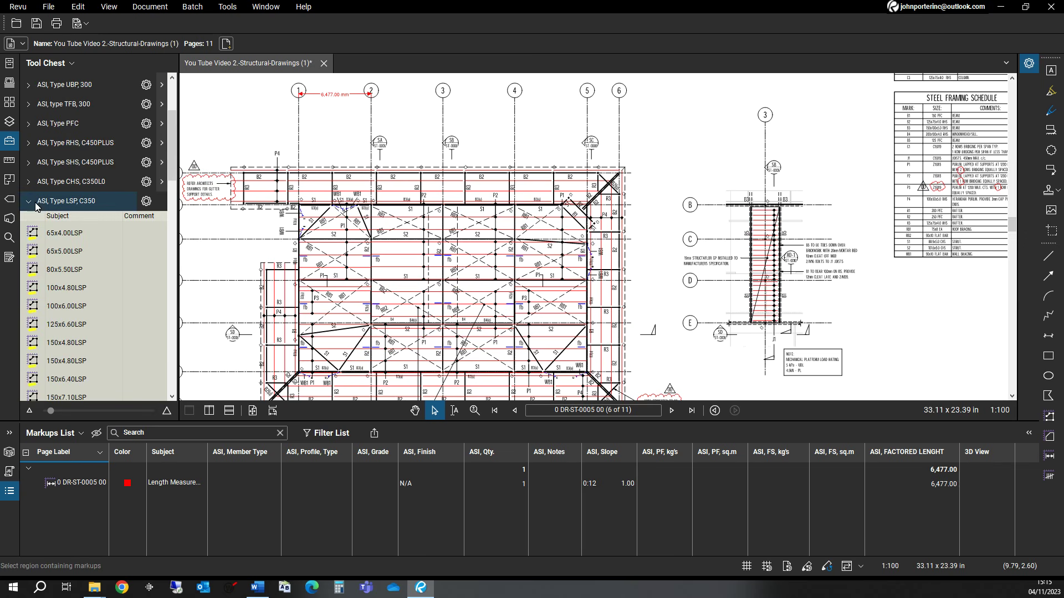
left_click(29, 201)
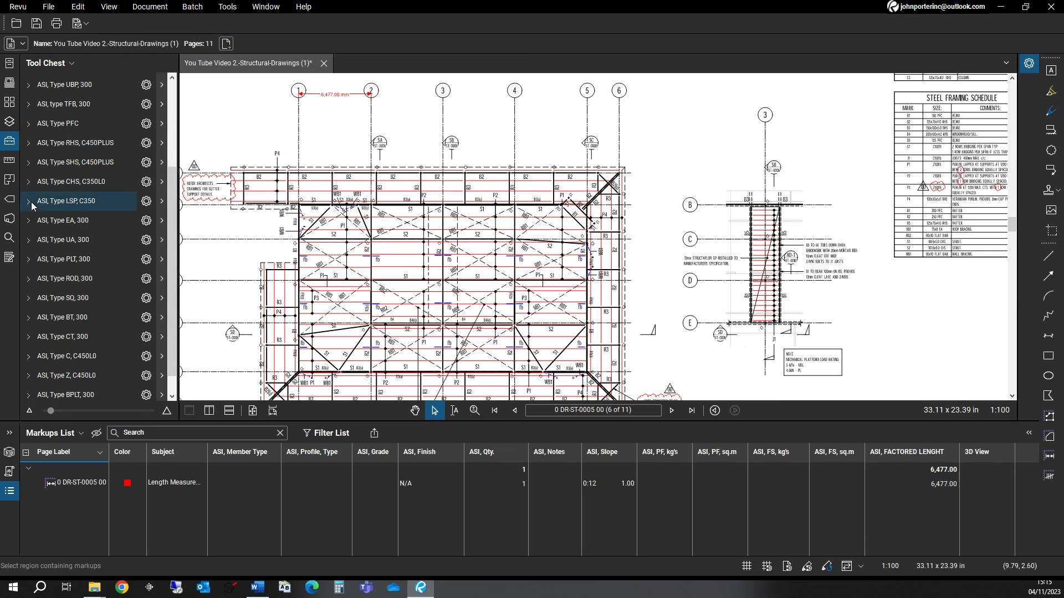
left_click(57, 221)
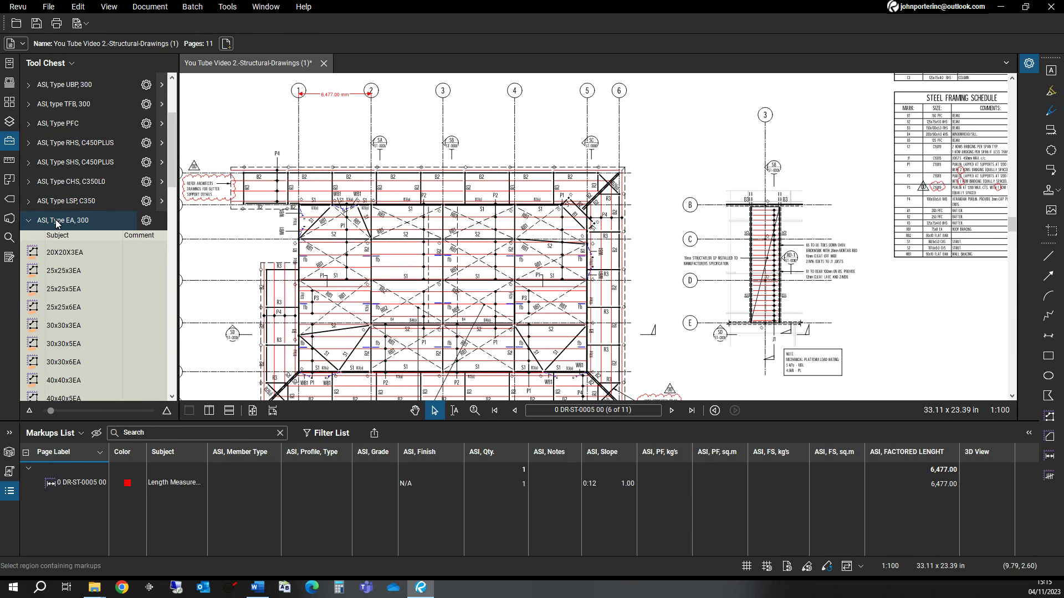
left_click(57, 221)
left_click(51, 243)
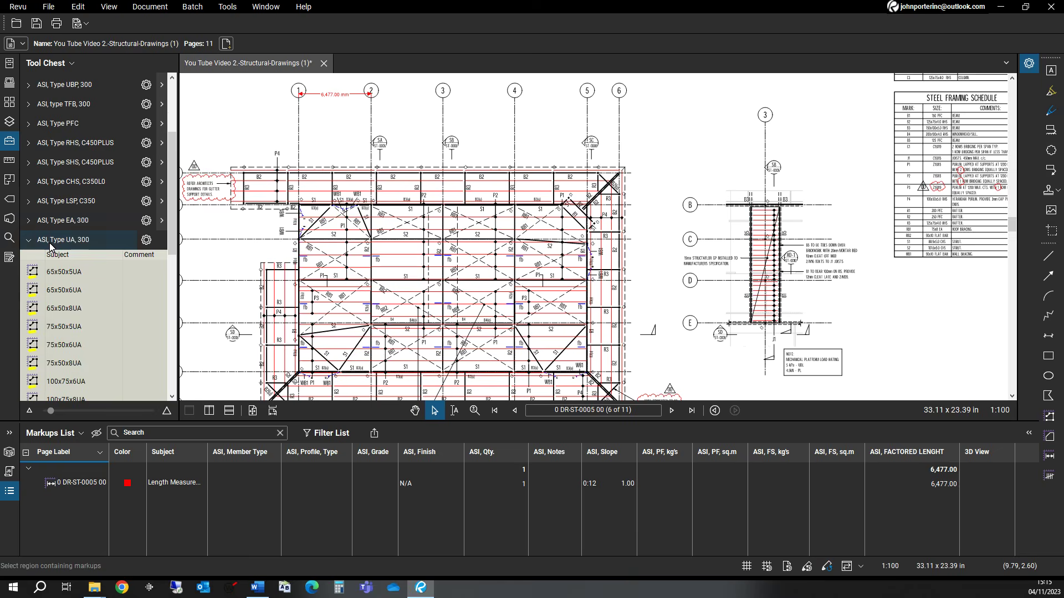
left_click(51, 244)
- View the tools in the ASI PLT, ROD, SQ and BT, 300 sets and collapse them again
left_click(51, 261)
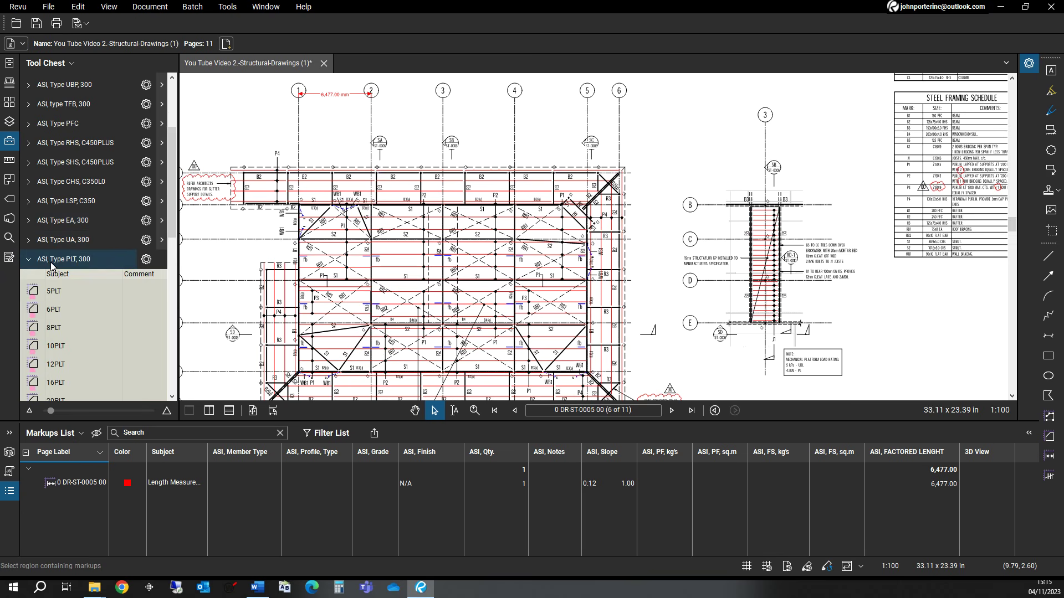
left_click(51, 263)
left_click(48, 280)
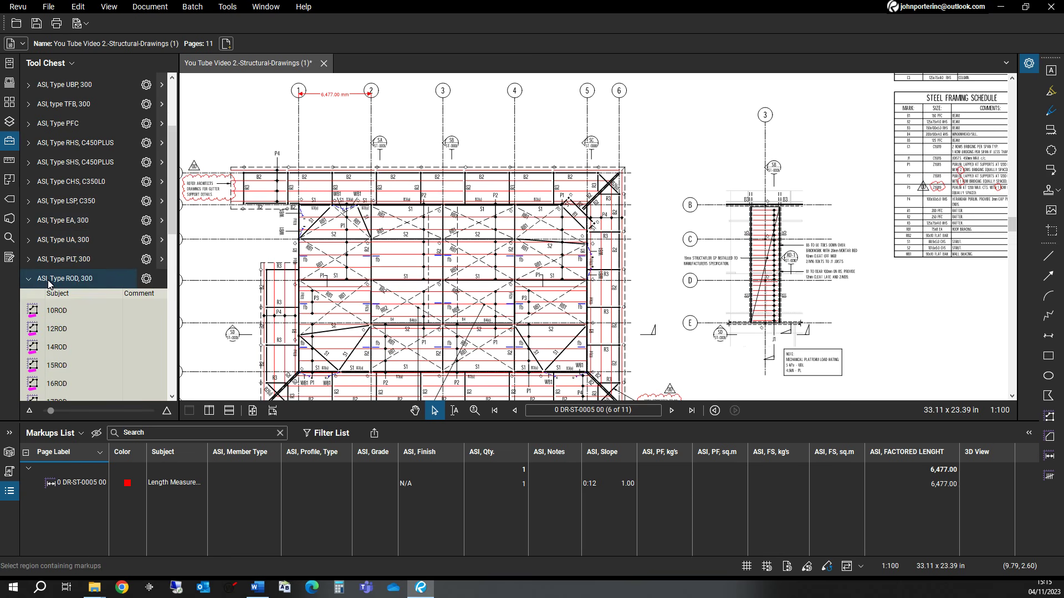
left_click(49, 282)
left_click(50, 300)
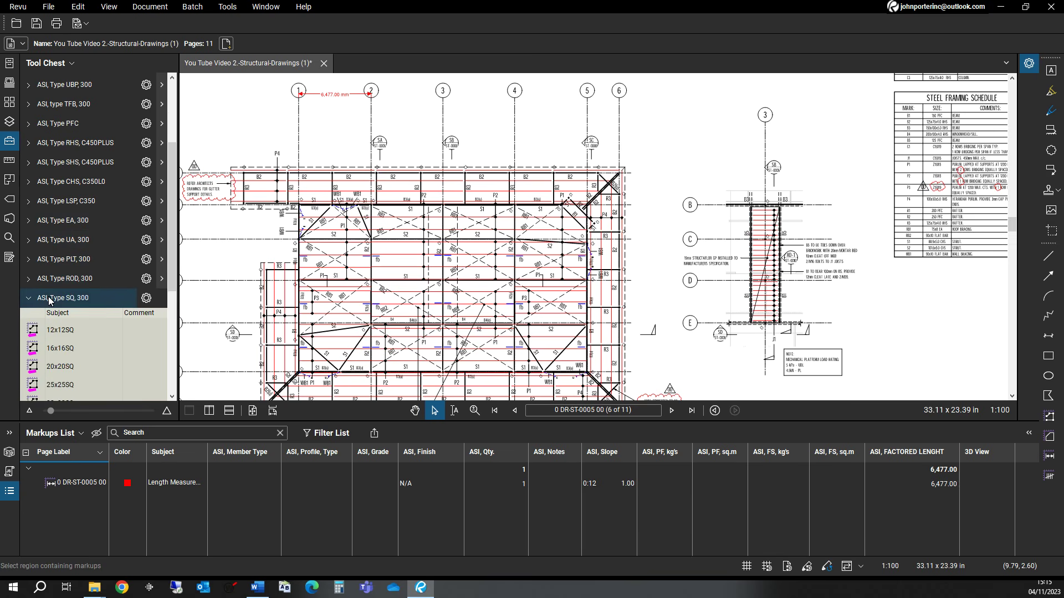
left_click(50, 300)
left_click(62, 318)
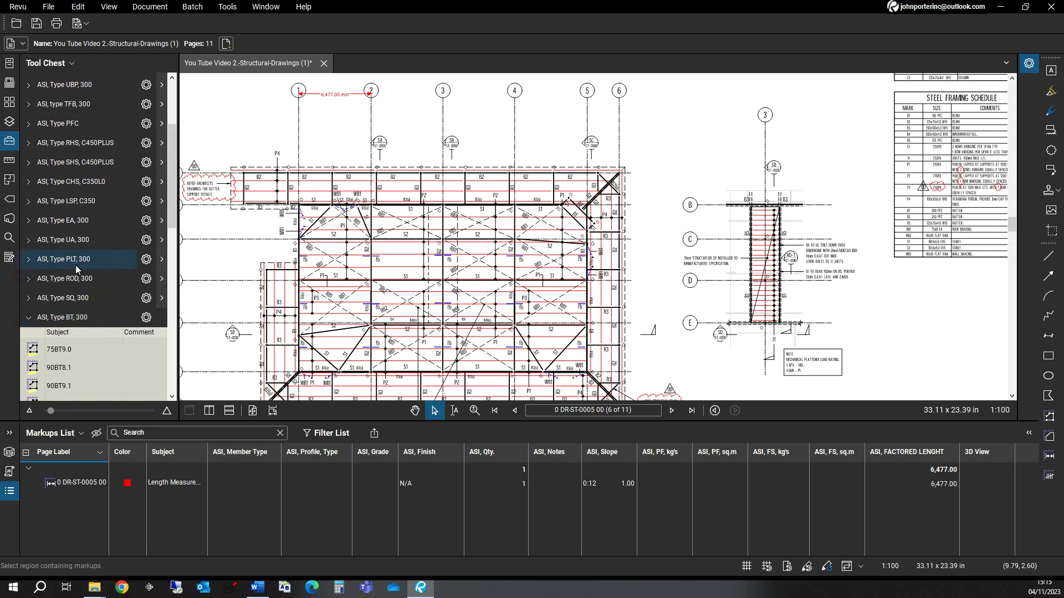
scroll(75, 264, "up", 3)
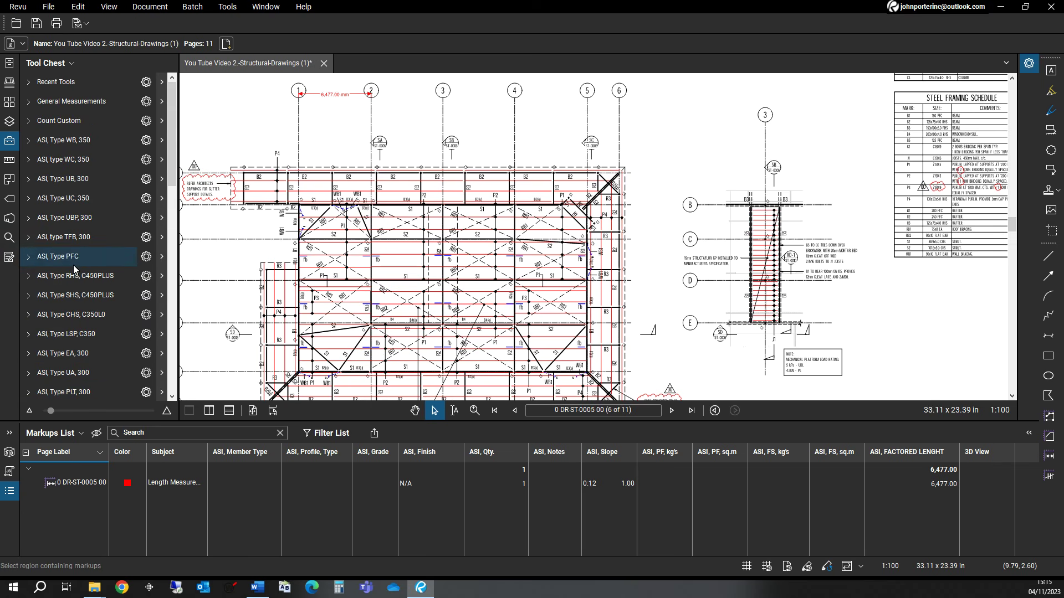
scroll(75, 268, "down", 3)
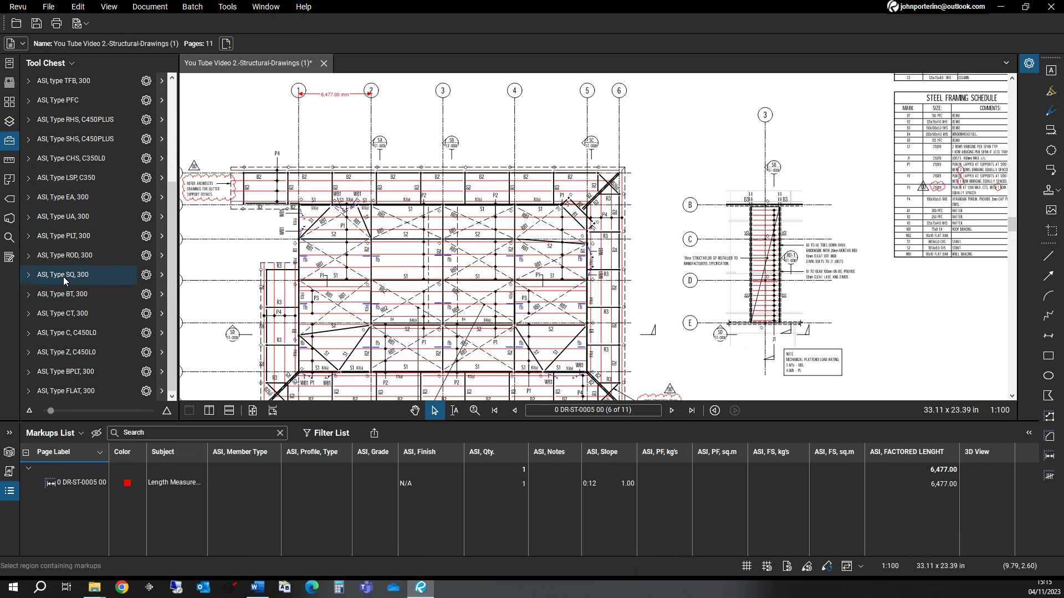
- View the tools in the ASI Type C, C450L0 and Type Z, C450L0 sets, collapsing each one
left_click(81, 335)
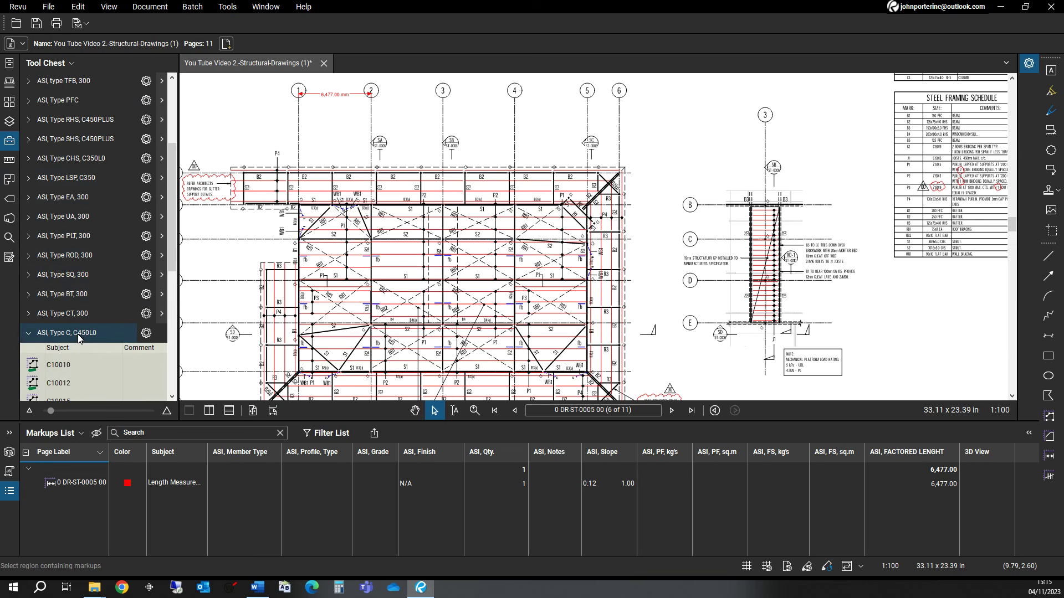
left_click(77, 334)
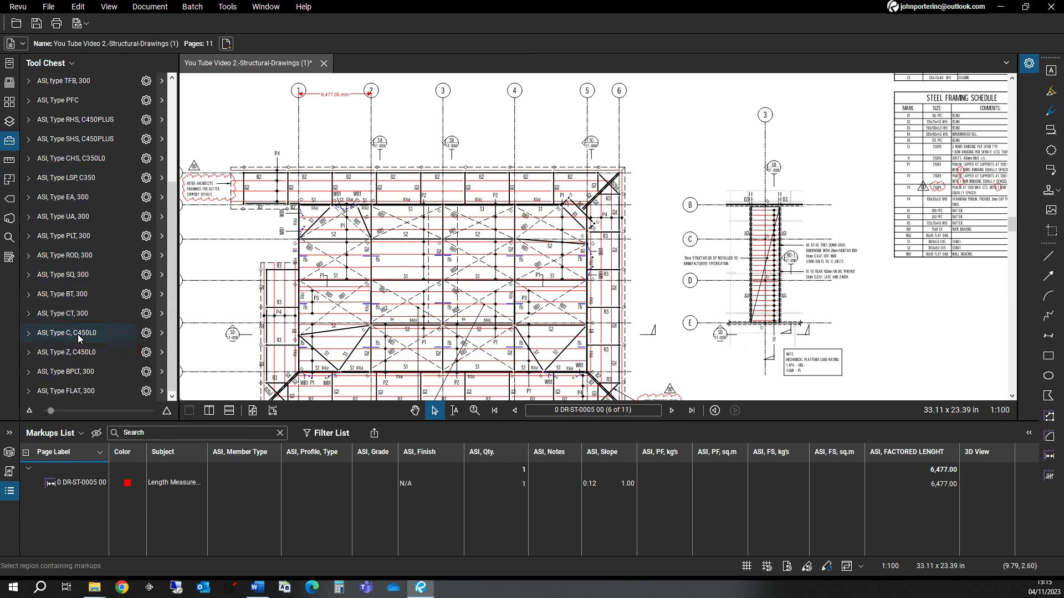
left_click(75, 354)
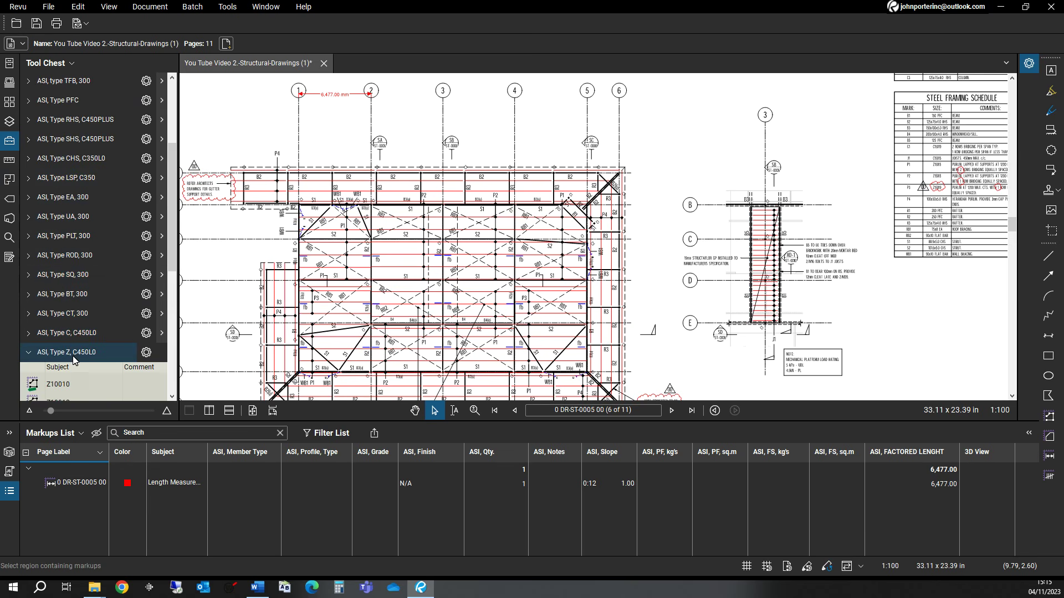
left_click(73, 355)
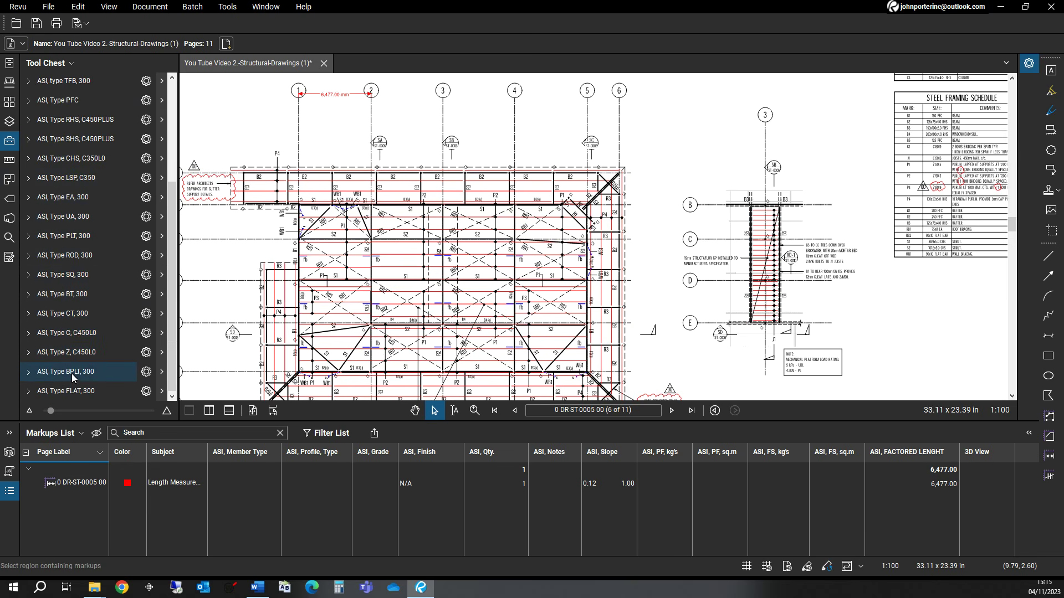
- Look through the plate sizes in the ASI Type BPLT, 300 and Type FLAT, 300 tool sets, collapsing each one
left_click(71, 374)
scroll(72, 377, "down", 5)
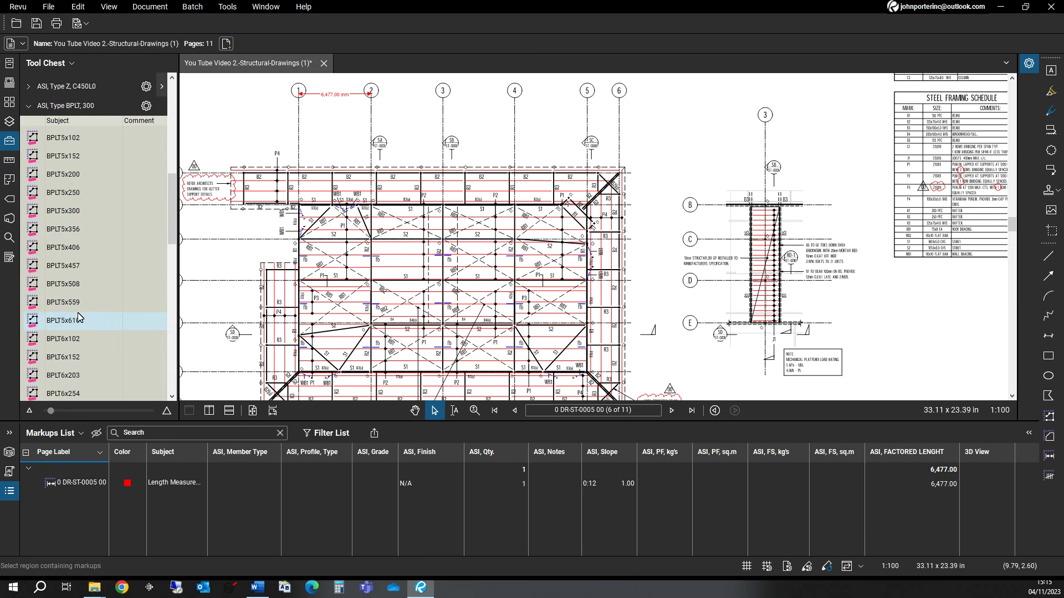
scroll(75, 254, "up", 3)
left_click(75, 240)
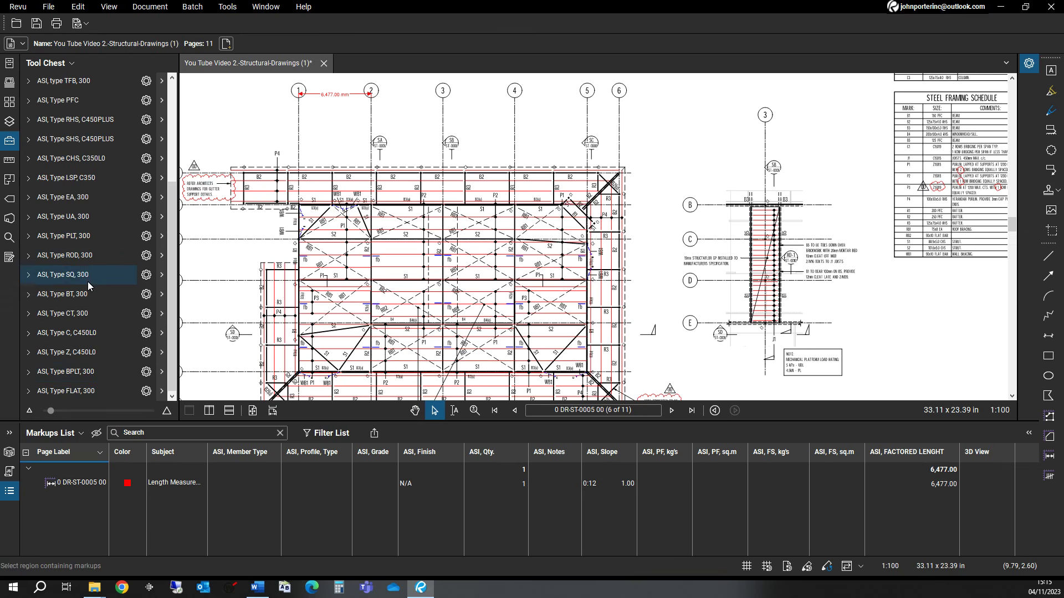
left_click(86, 392)
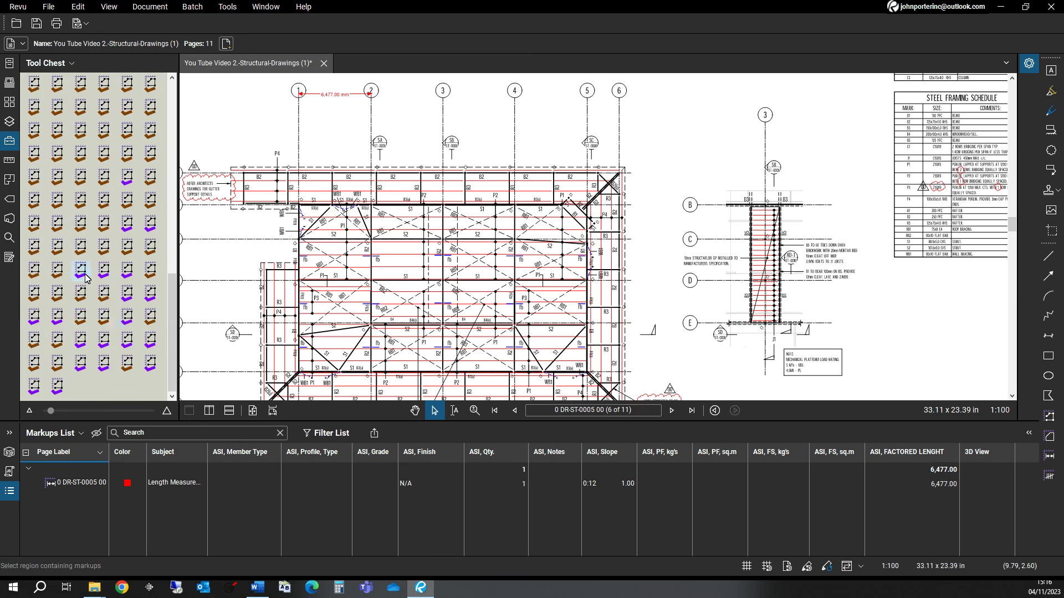
scroll(87, 280, "up", 4)
left_click(27, 285)
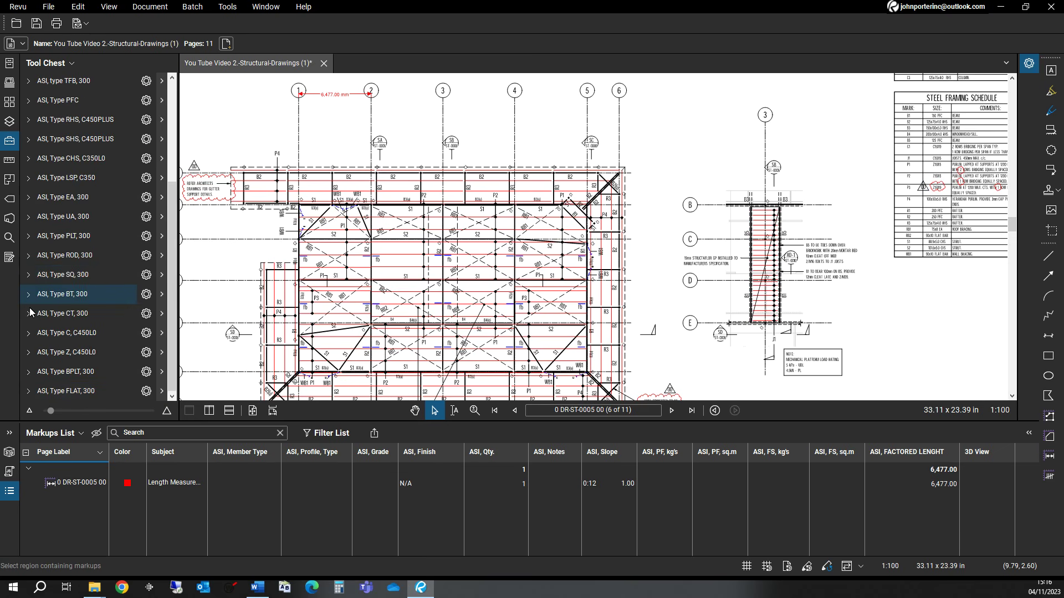
- Go back two sheets to the steelwork notes on 0 DR-ST-0003 00 and return to the roof framing plan
scroll(464, 264, "down", 1)
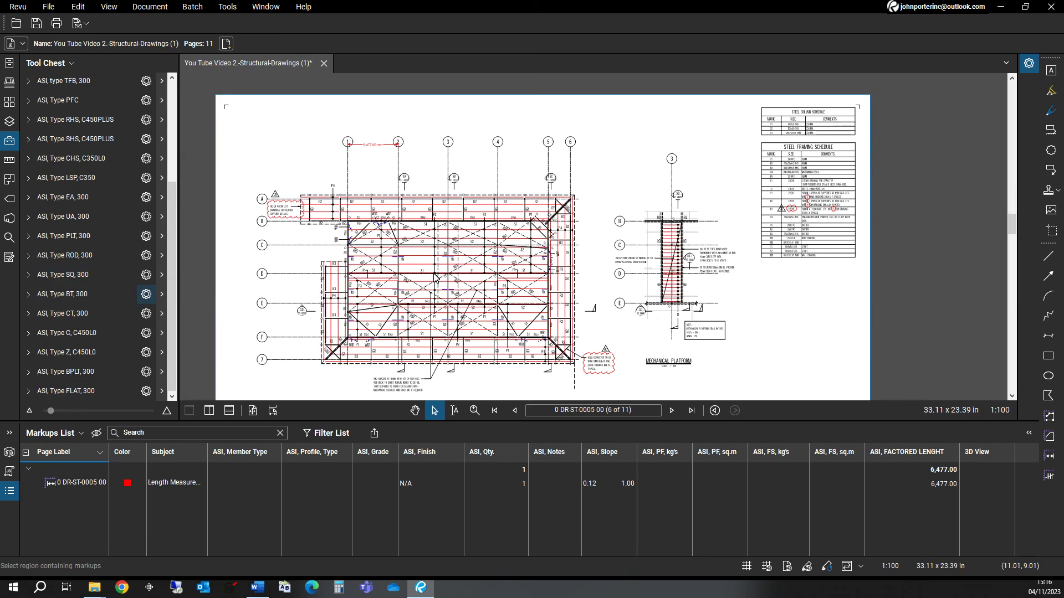
scroll(427, 299, "down", 1)
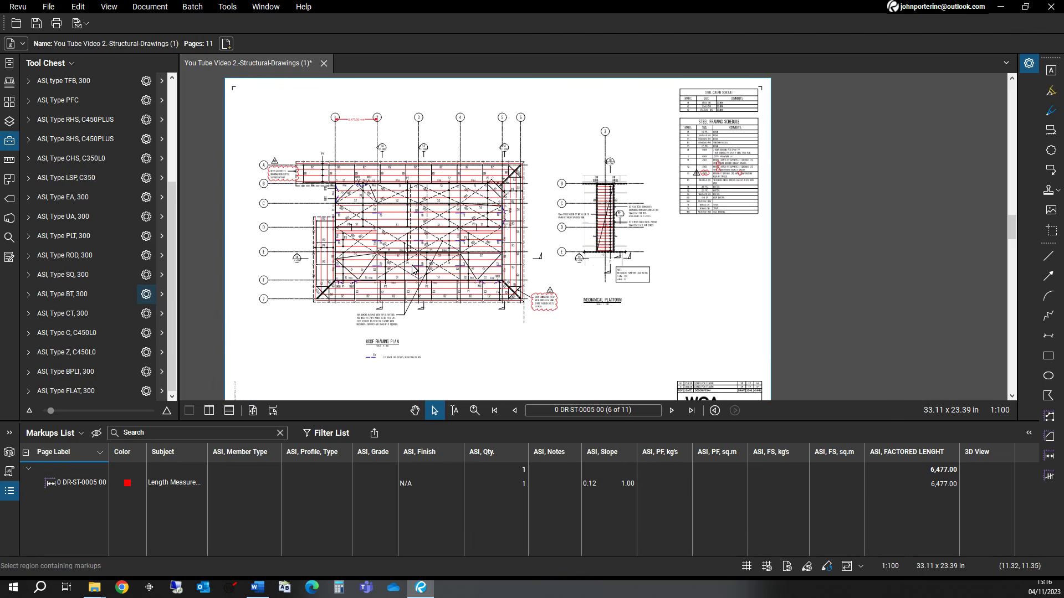
key("Page_Up")
key("Page_Up")
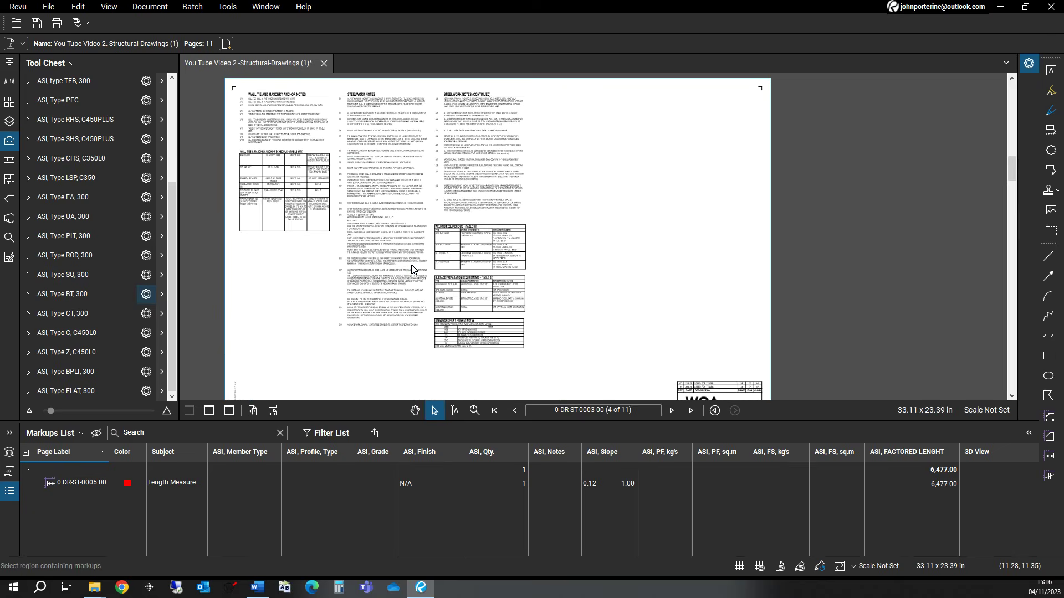
key("Page_Down")
key("Page_Down")
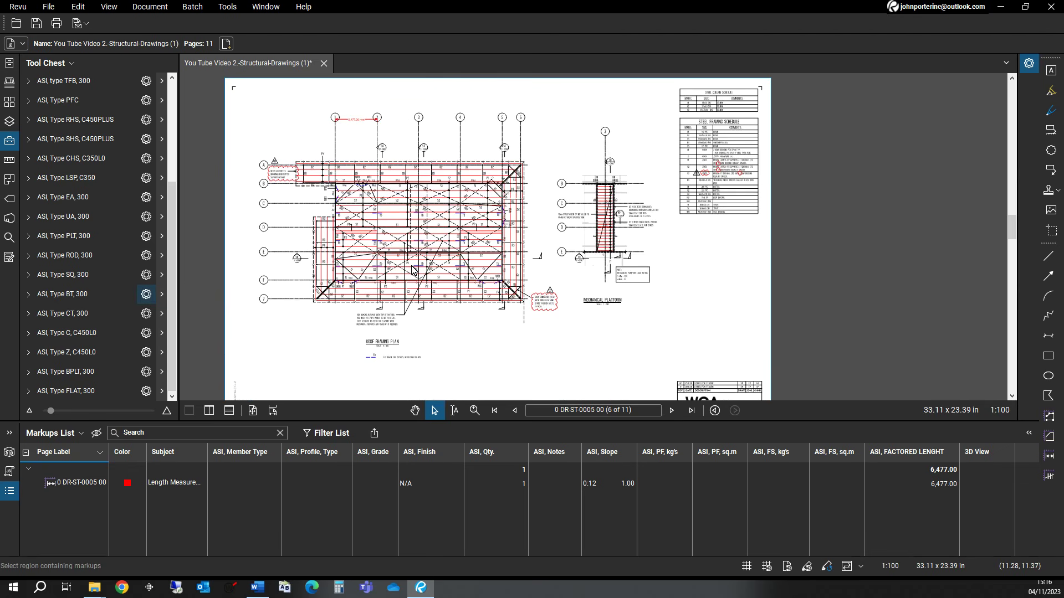
- Examine the member marks and sizes in the steel framing schedule beside the roof framing plan
scroll(412, 270, "down", 2)
scroll(670, 255, "up", 3)
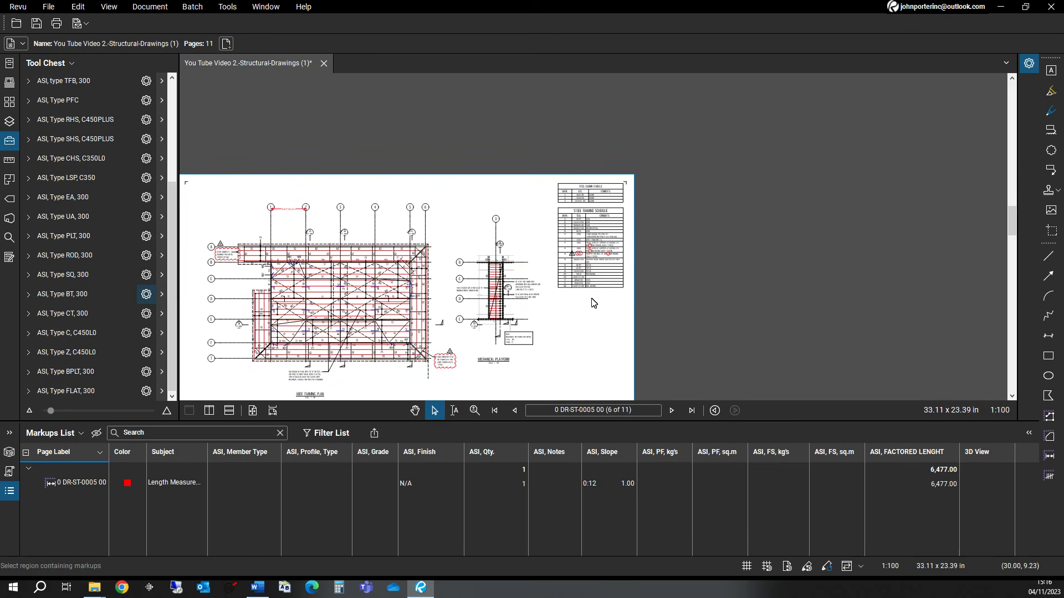
scroll(593, 302, "up", 5)
left_click_drag(490, 263, 421, 268)
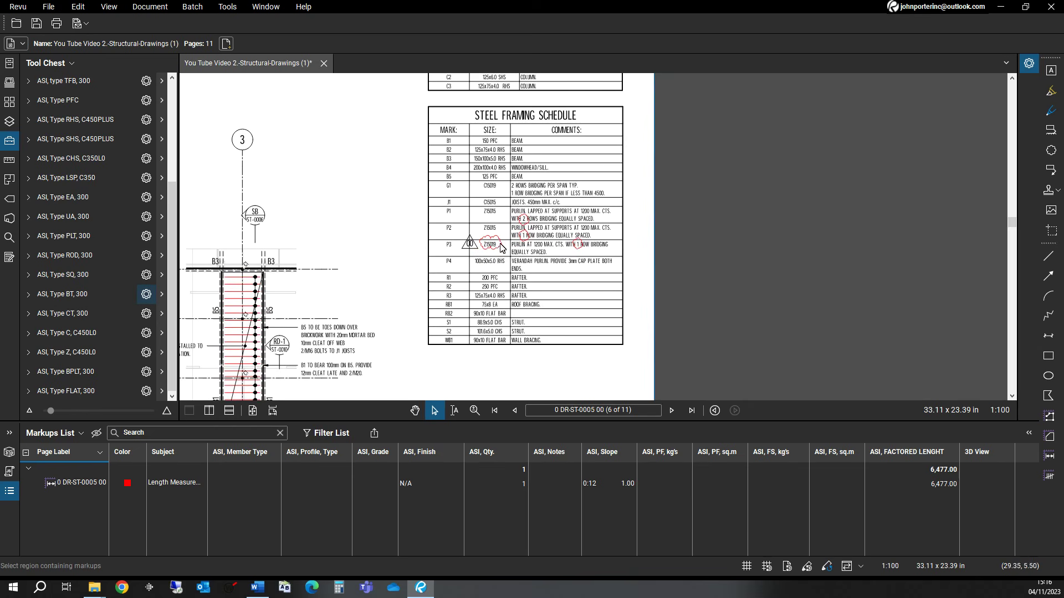
scroll(488, 308, "down", 2)
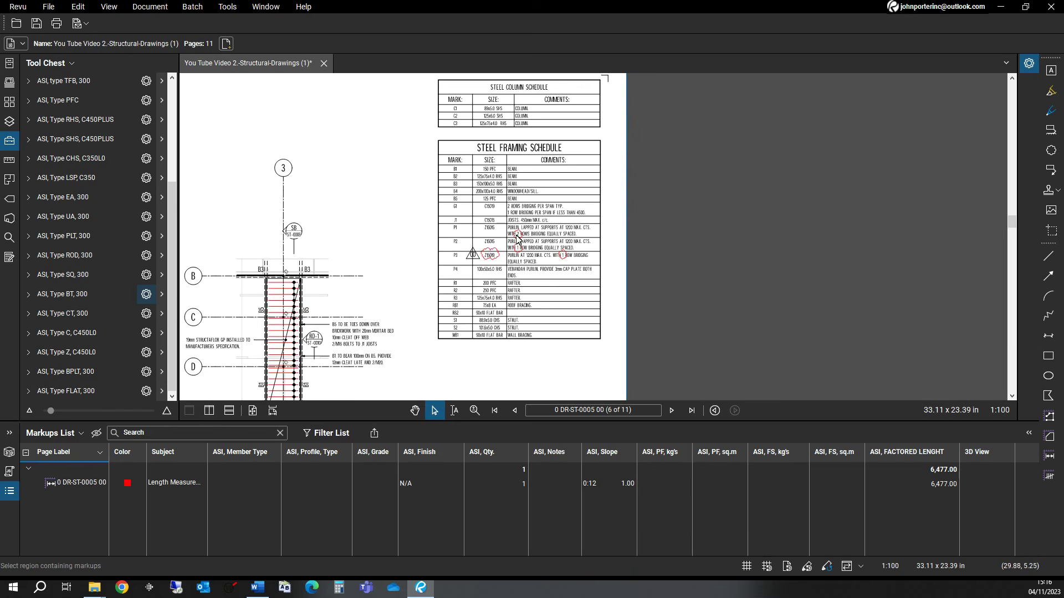
scroll(498, 285, "down", 2)
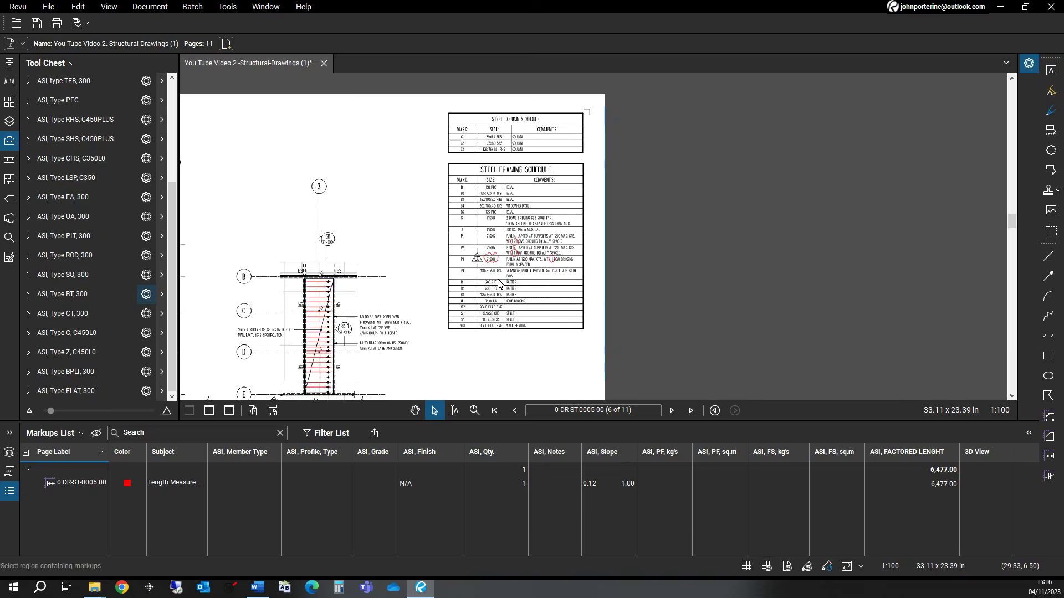
scroll(410, 285, "up", 1)
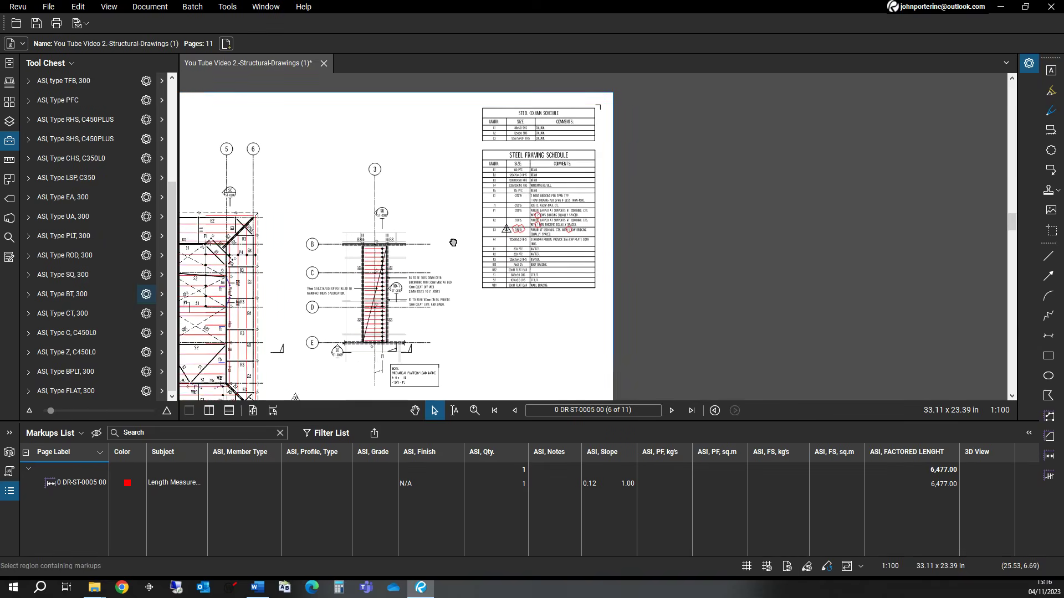
scroll(371, 255, "down", 1)
scroll(377, 266, "up", 1)
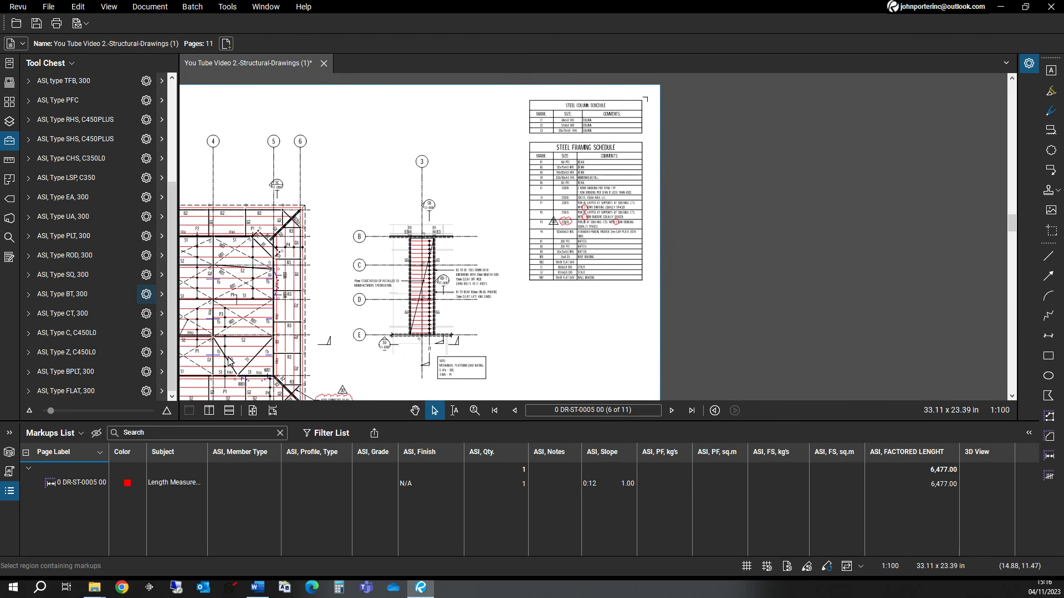
- Split the drawing view vertically, show the steel framing schedule enlarged in the second pane and make that pane narrower
left_click(209, 412)
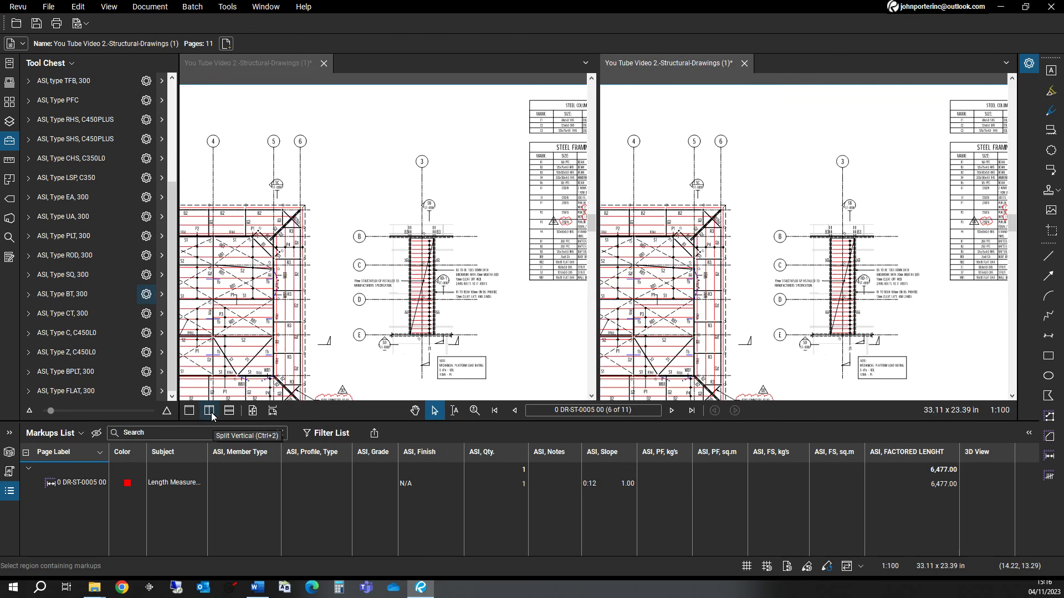
scroll(785, 287, "down", 3)
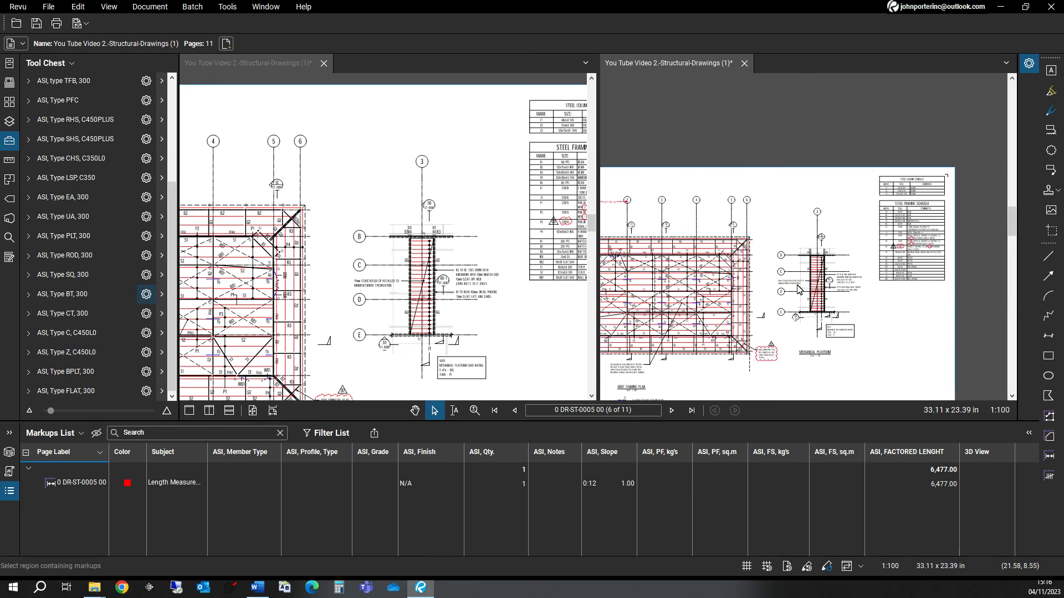
scroll(799, 288, "up", 5)
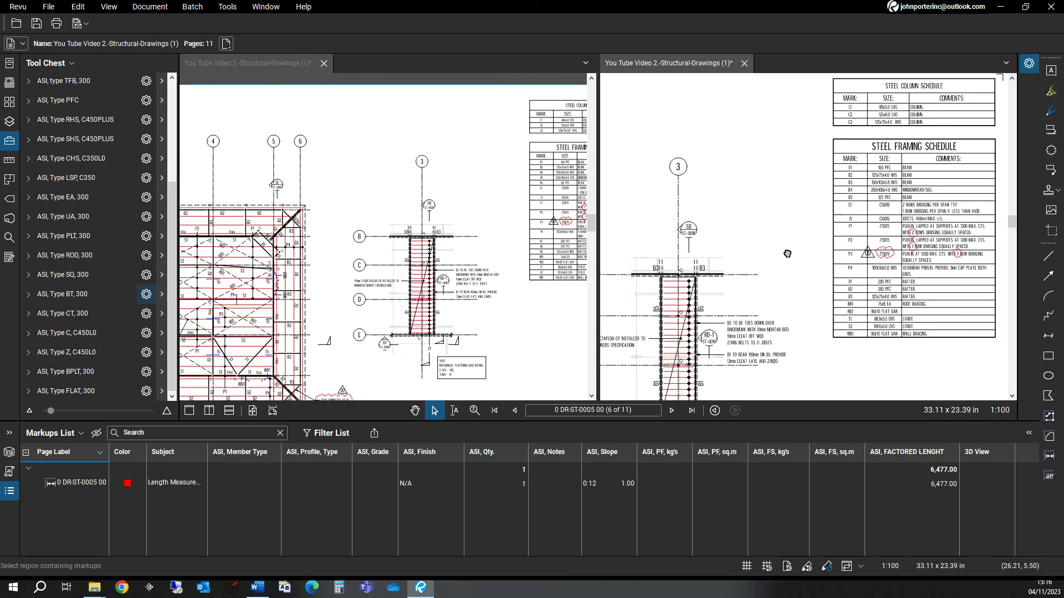
scroll(787, 254, "up", 2)
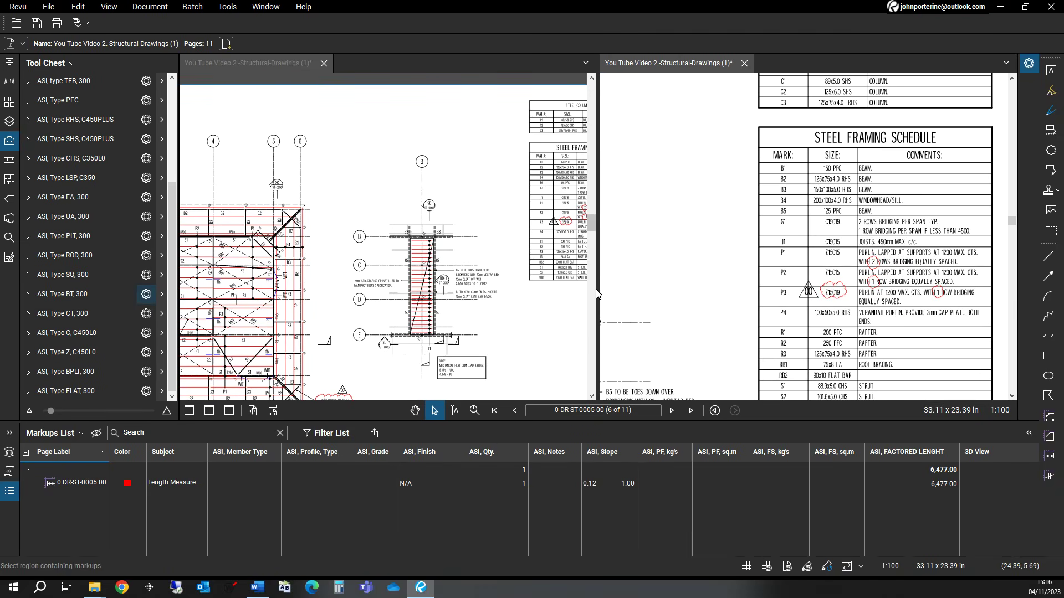
left_click_drag(597, 293, 754, 292)
scroll(856, 267, "down", 3)
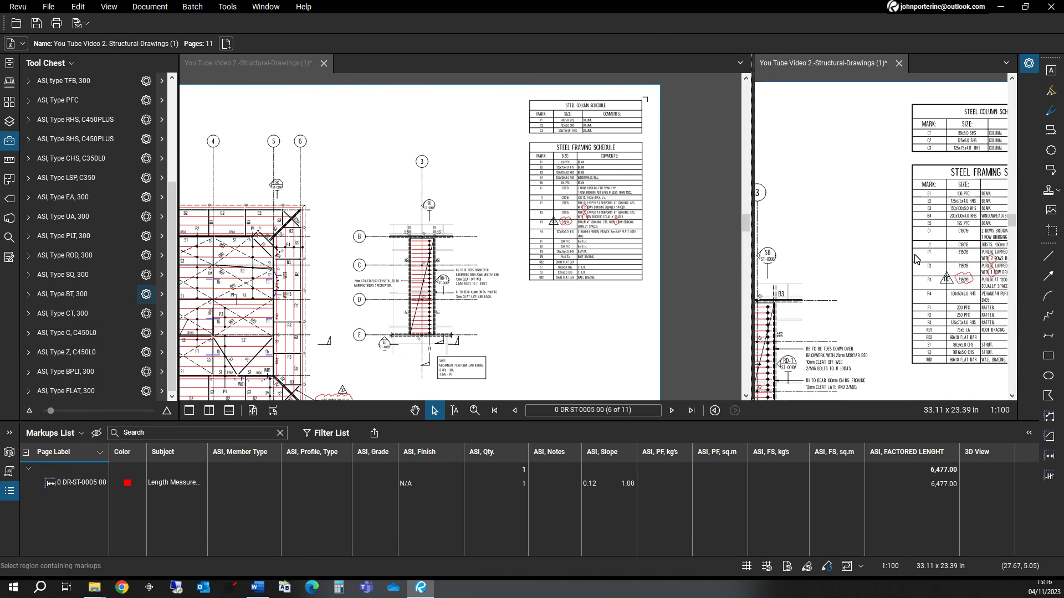
scroll(845, 243, "up", 2)
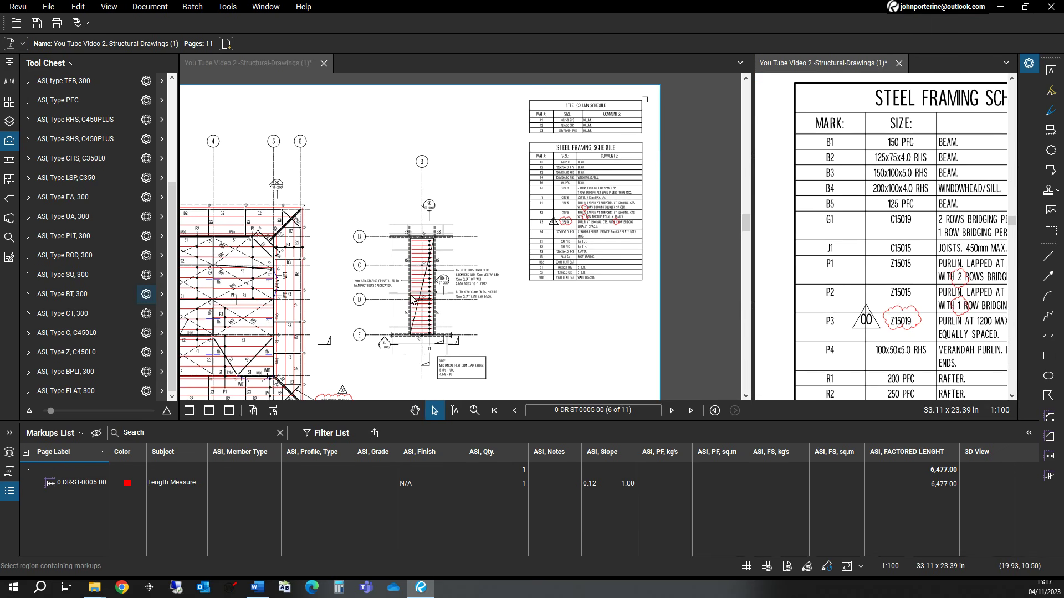
- Enlarge the roof framing plan in the wider pane so its member marks are readable beside the schedule
scroll(508, 320, "down", 3)
scroll(399, 224, "up", 4)
scroll(399, 224, "up", 2)
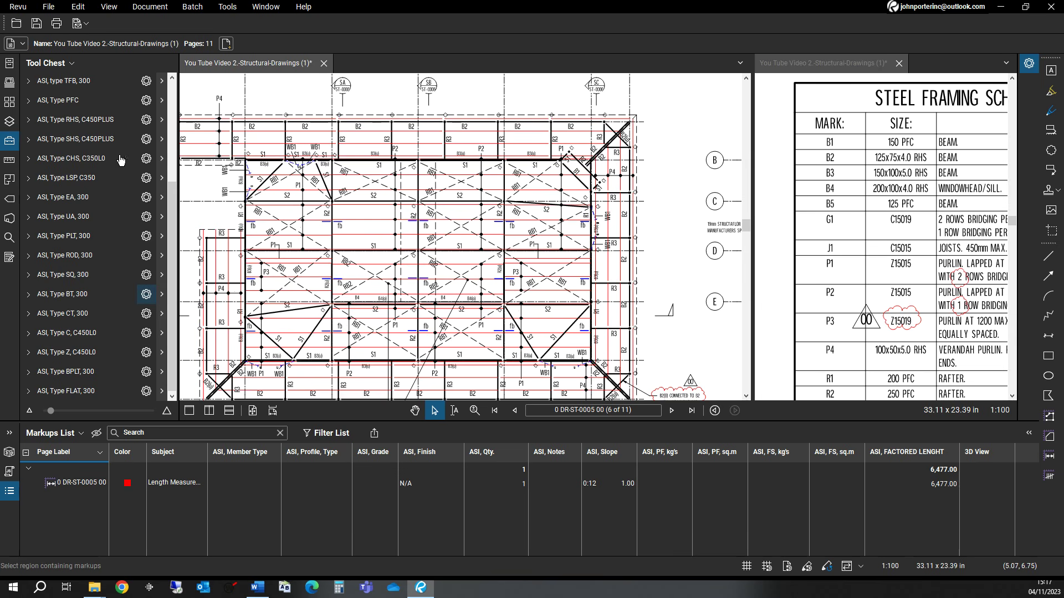
- Search the current document for the text B1 and look through the list of results
left_click(10, 239)
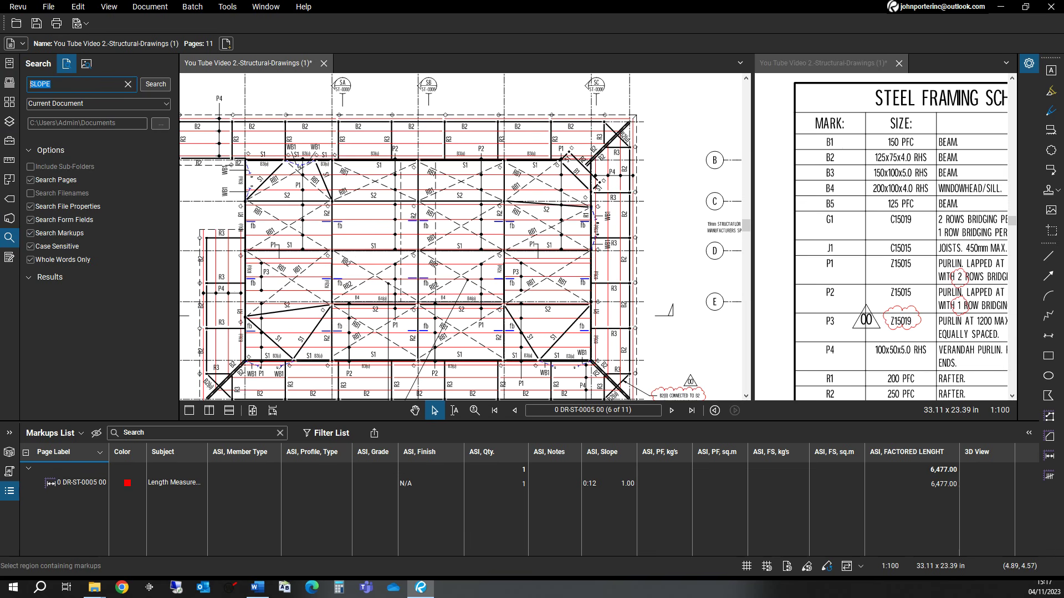
type("B1")
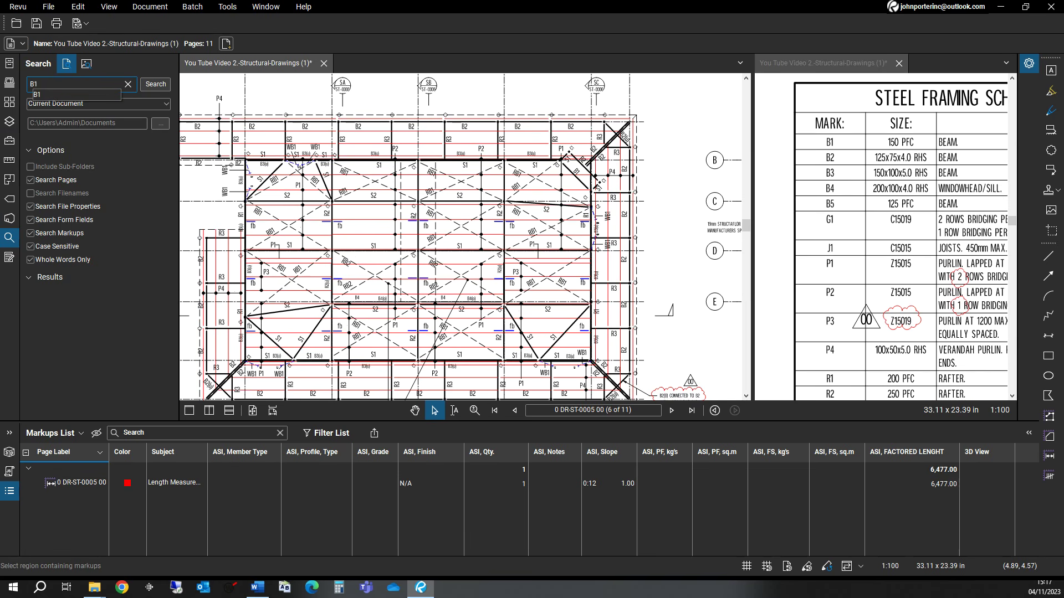
left_click(151, 86)
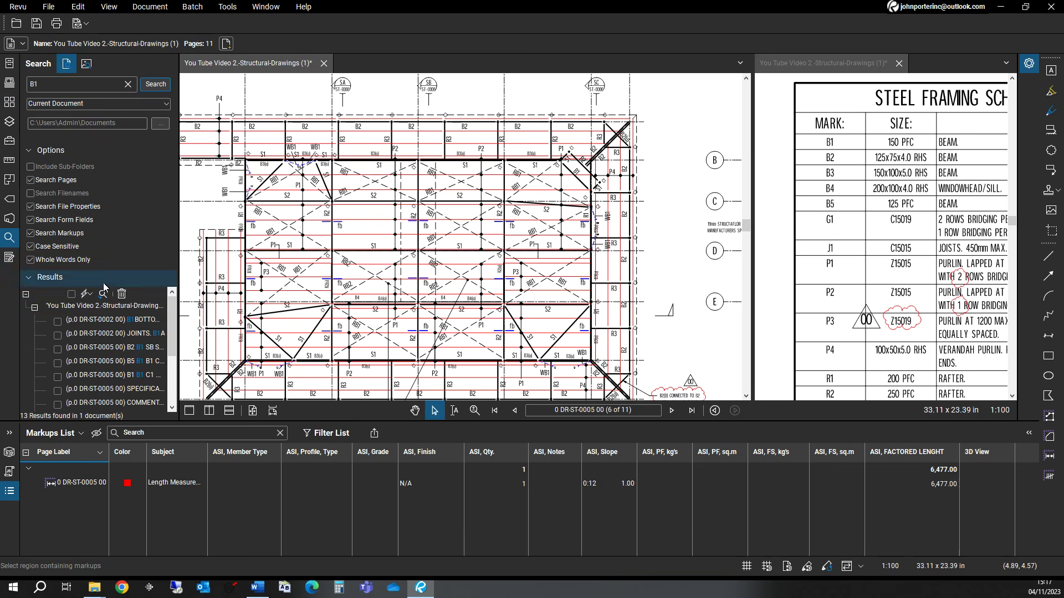
scroll(111, 330, "down", 3)
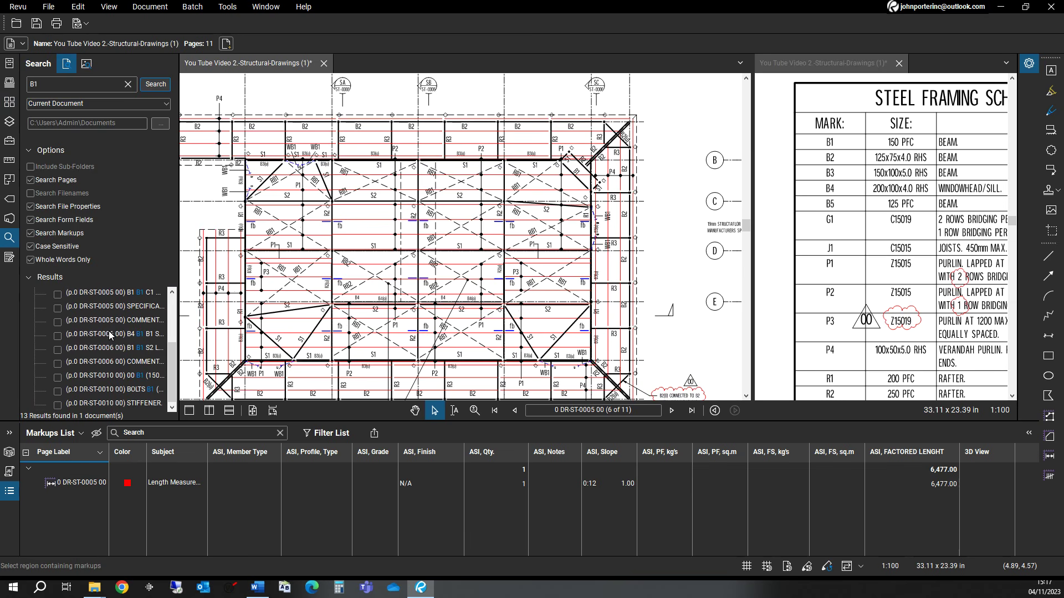
scroll(109, 332, "up", 3)
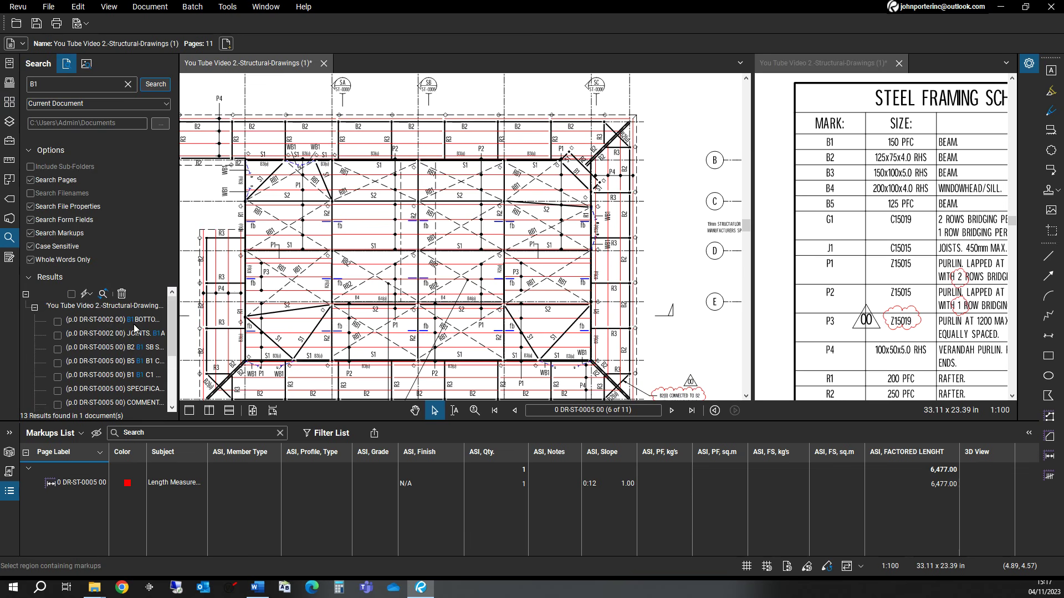
scroll(134, 373, "down", 2)
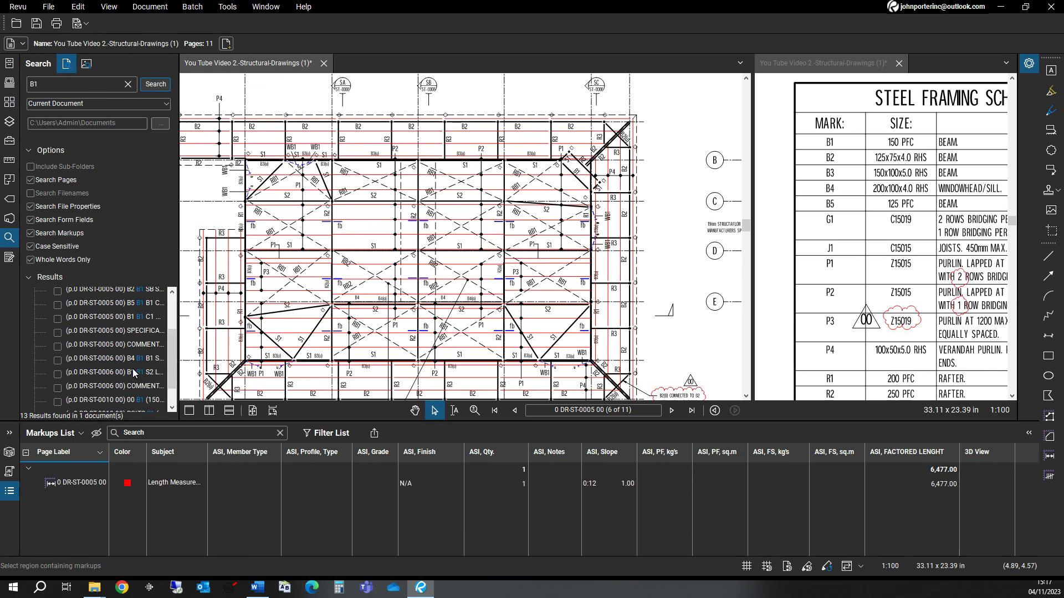
scroll(134, 374, "up", 3)
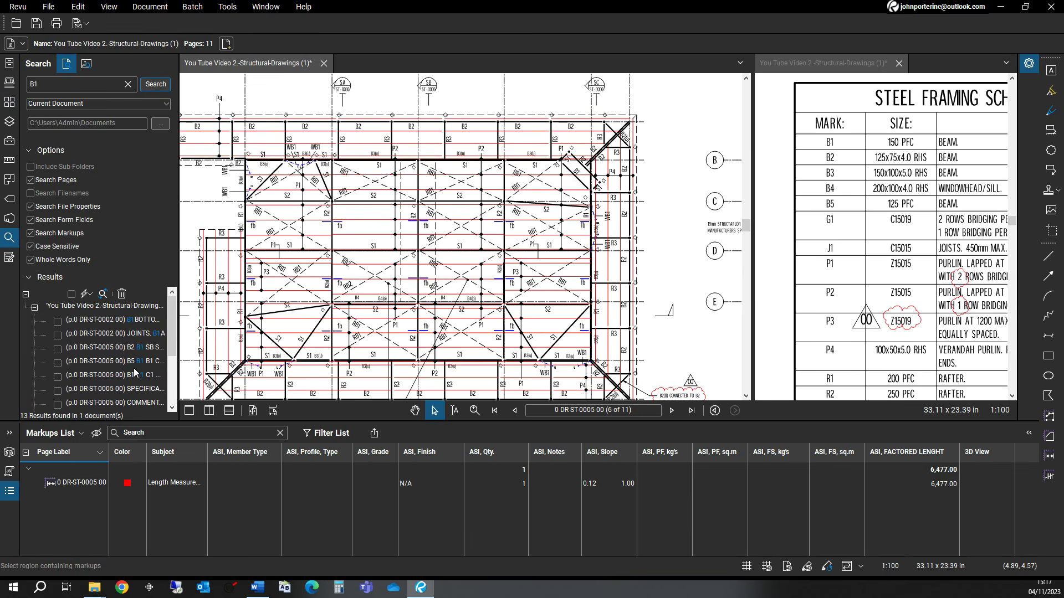
- Check all the B1 search results and highlight them in the drawings
left_click(71, 294)
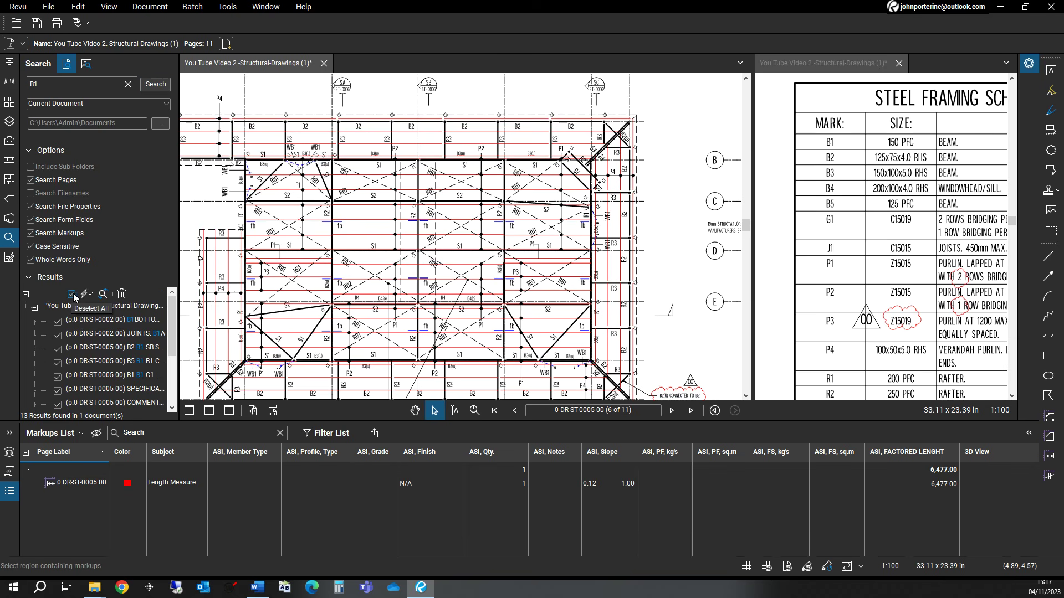
left_click(91, 295)
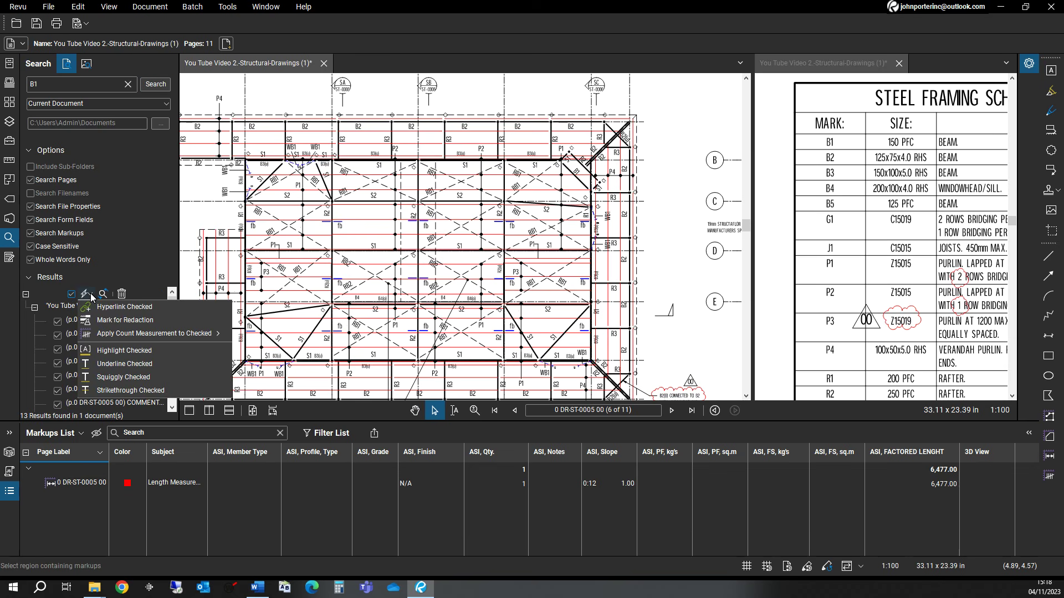
left_click(110, 350)
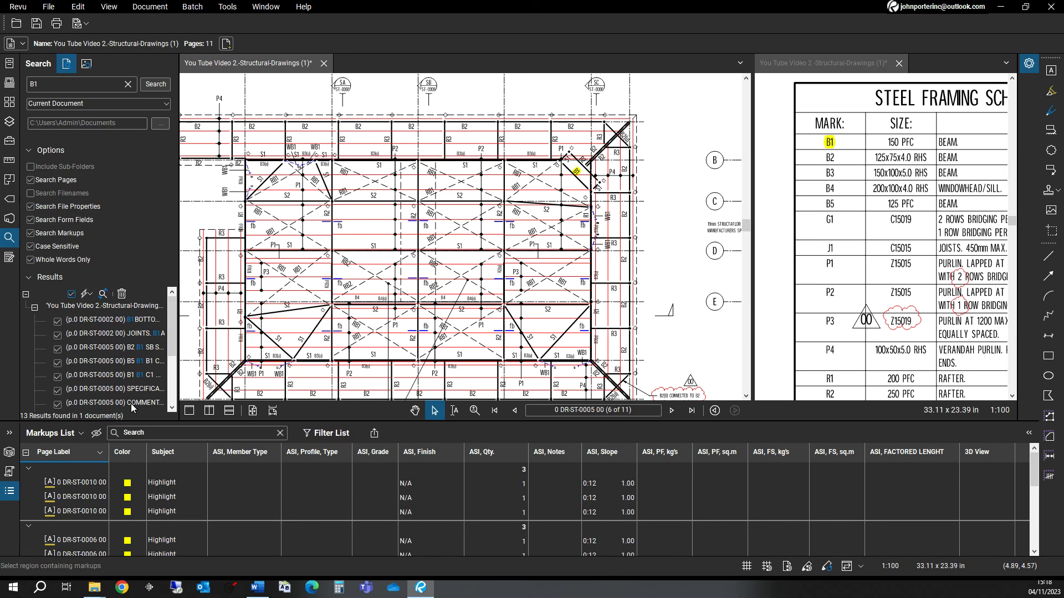
left_click(91, 294)
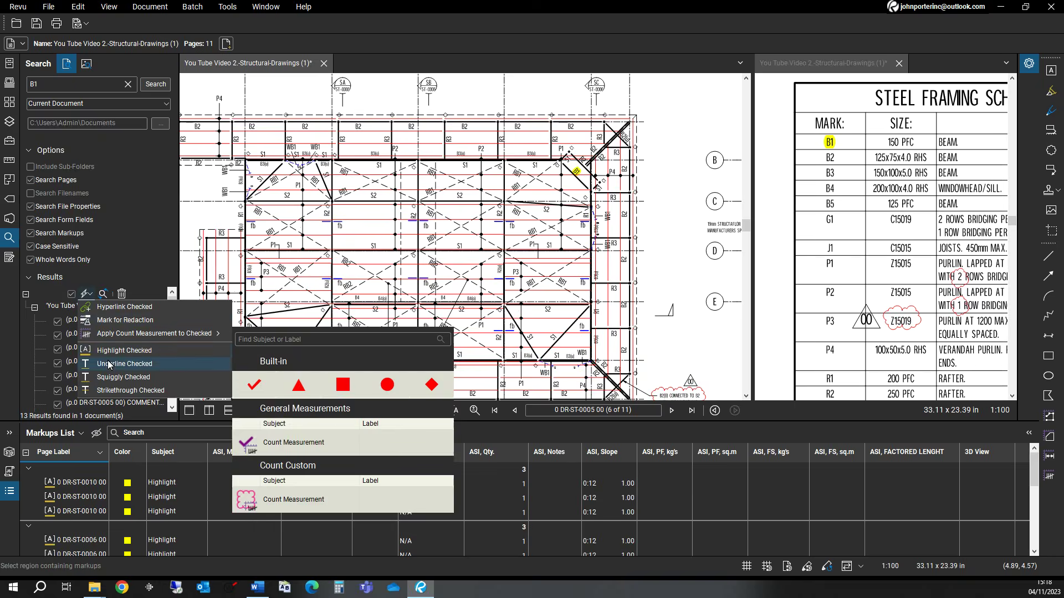
left_click(380, 260)
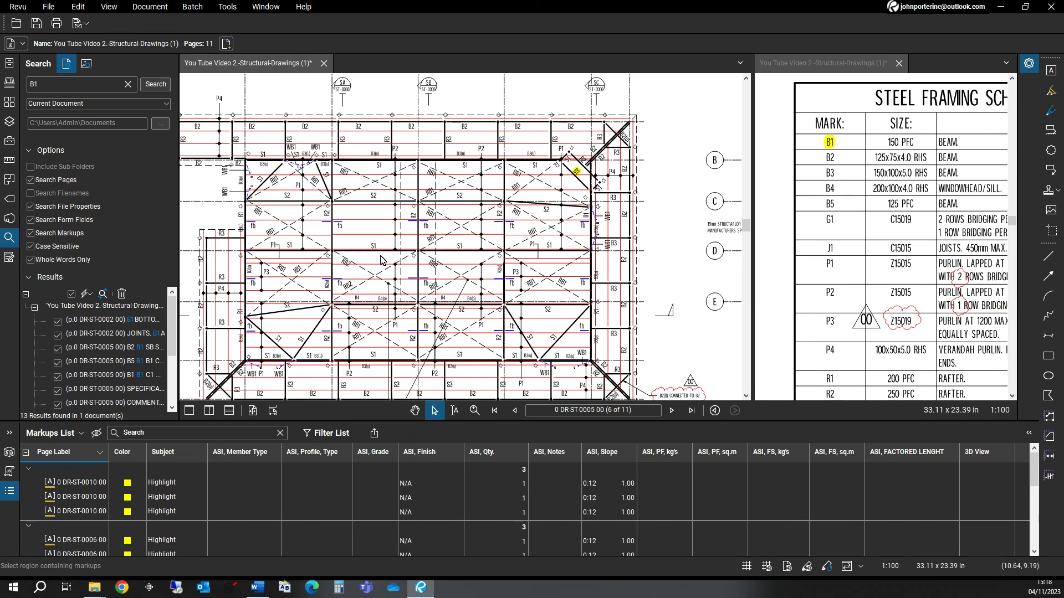
- Take off the diagonal B1 beam at the roof plan's upper-right corner with the 150PFC tool from ASI, Type PFC, about 3,305 mm long
scroll(380, 260, "down", 2)
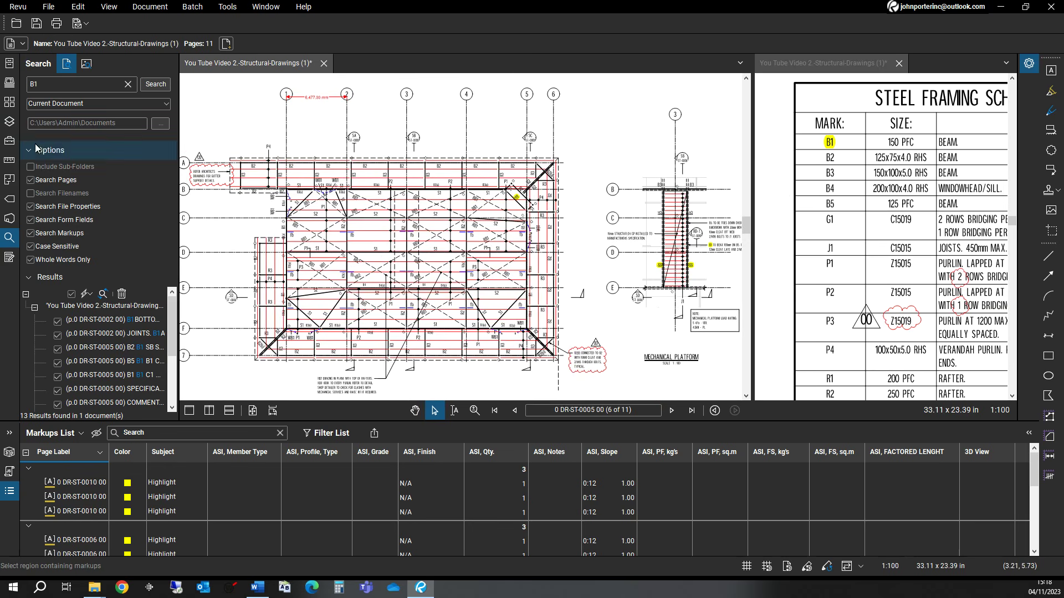
left_click(9, 142)
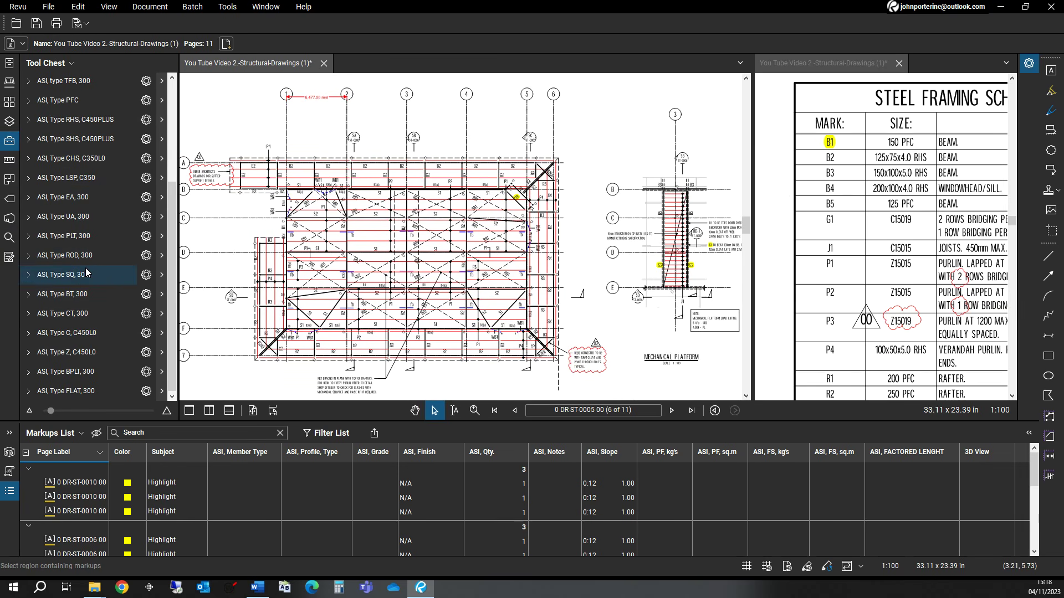
scroll(82, 247, "up", 3)
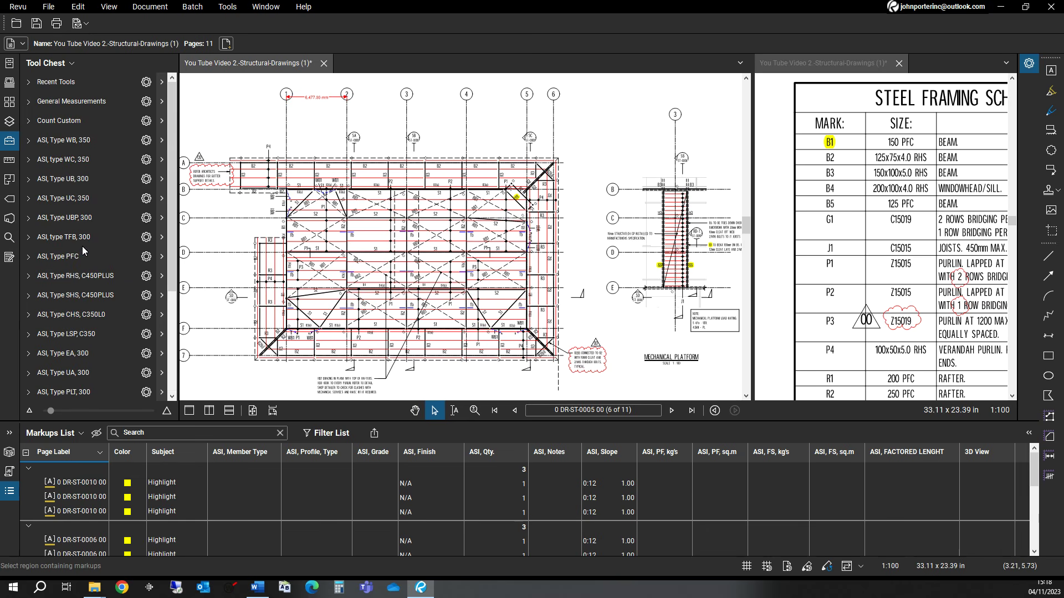
left_click(79, 255)
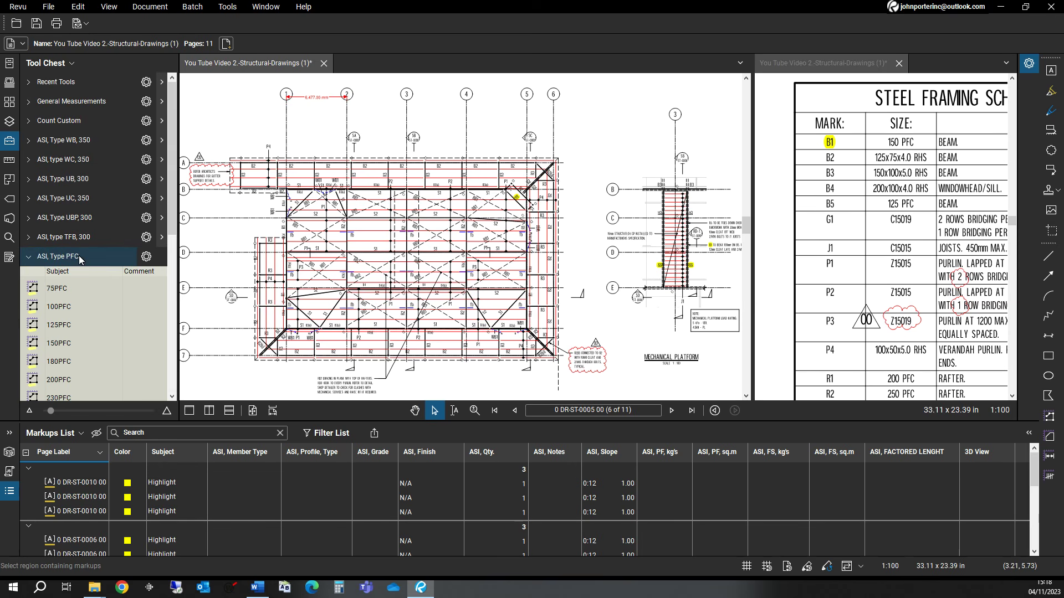
left_click(61, 346)
left_click(61, 344)
scroll(520, 228, "up", 2)
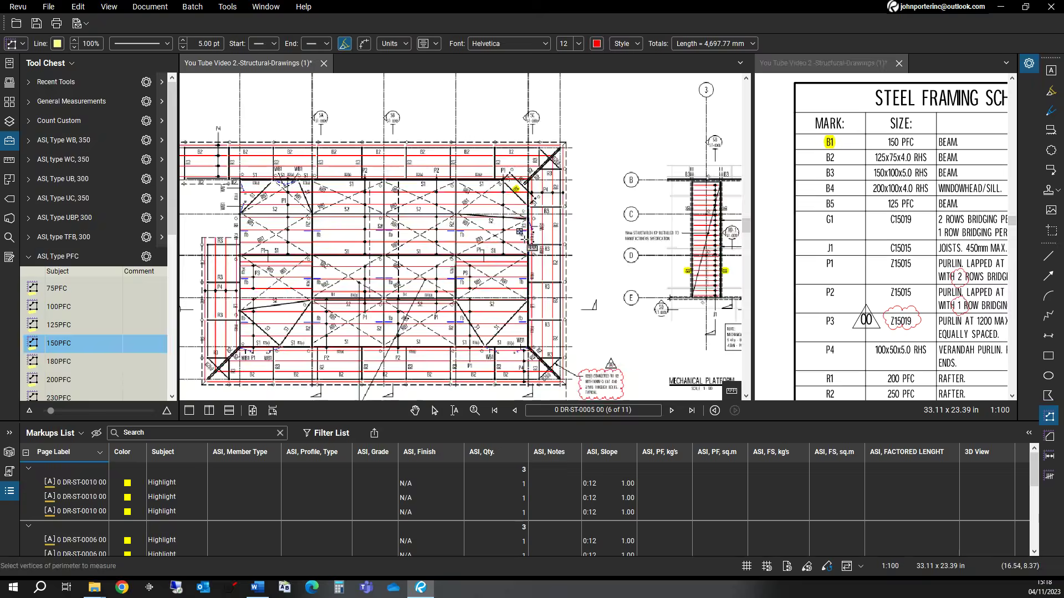
scroll(517, 228, "up", 3)
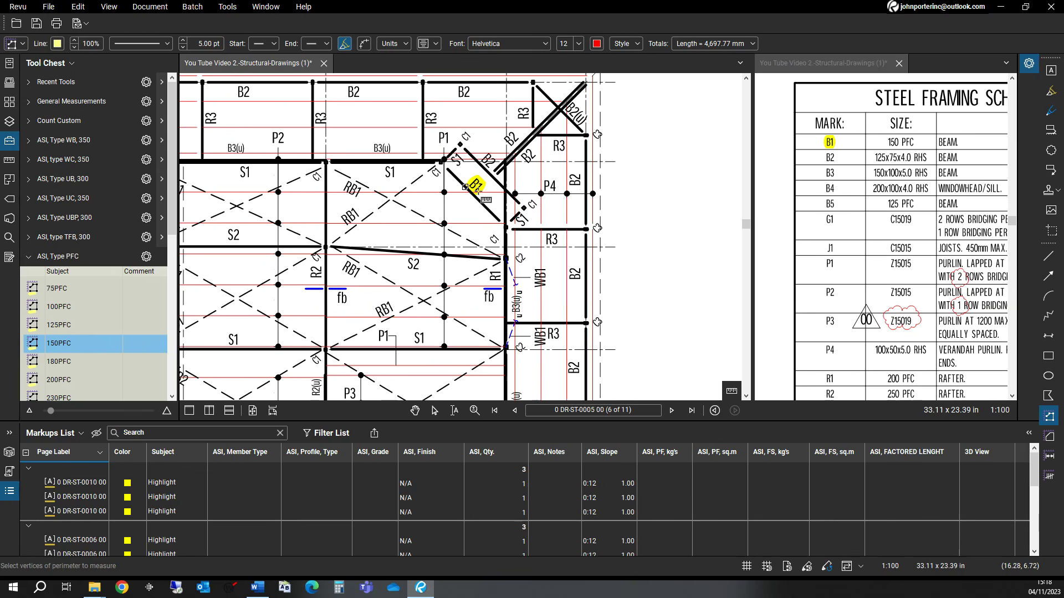
left_click(505, 227)
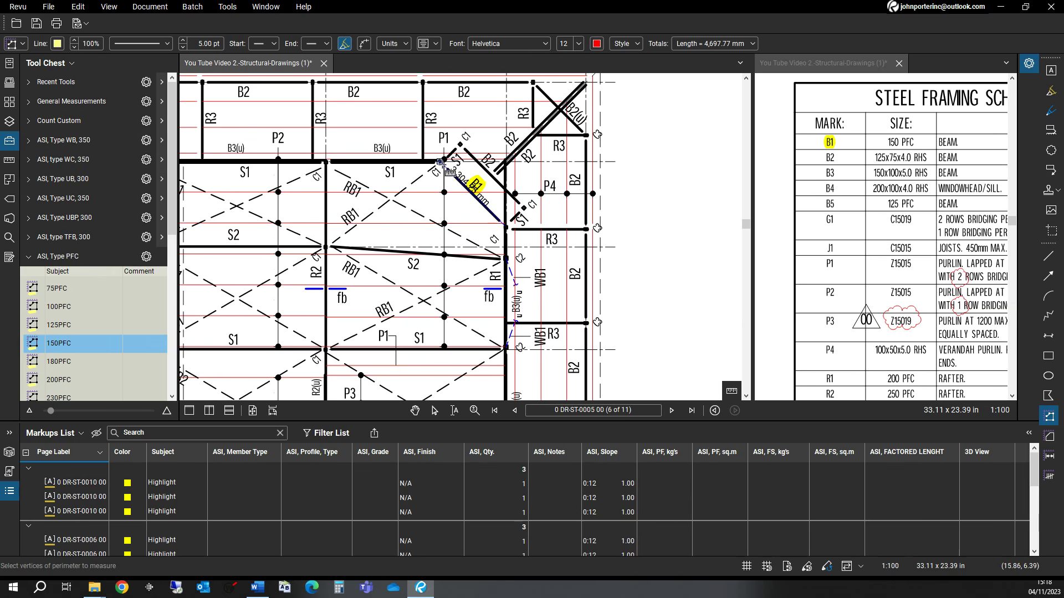
left_click(439, 162)
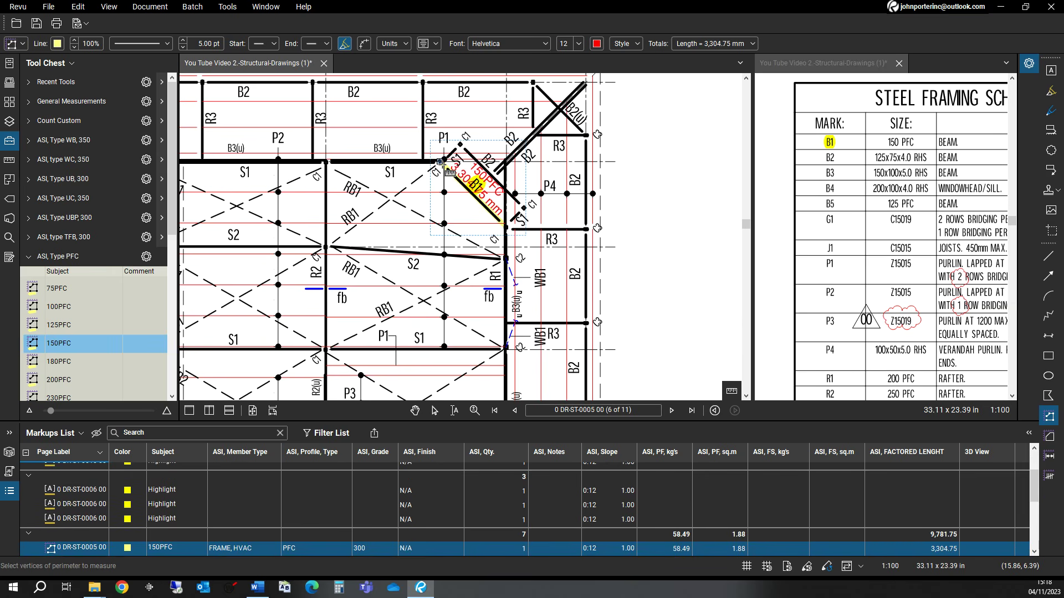
scroll(289, 494, "down", 2)
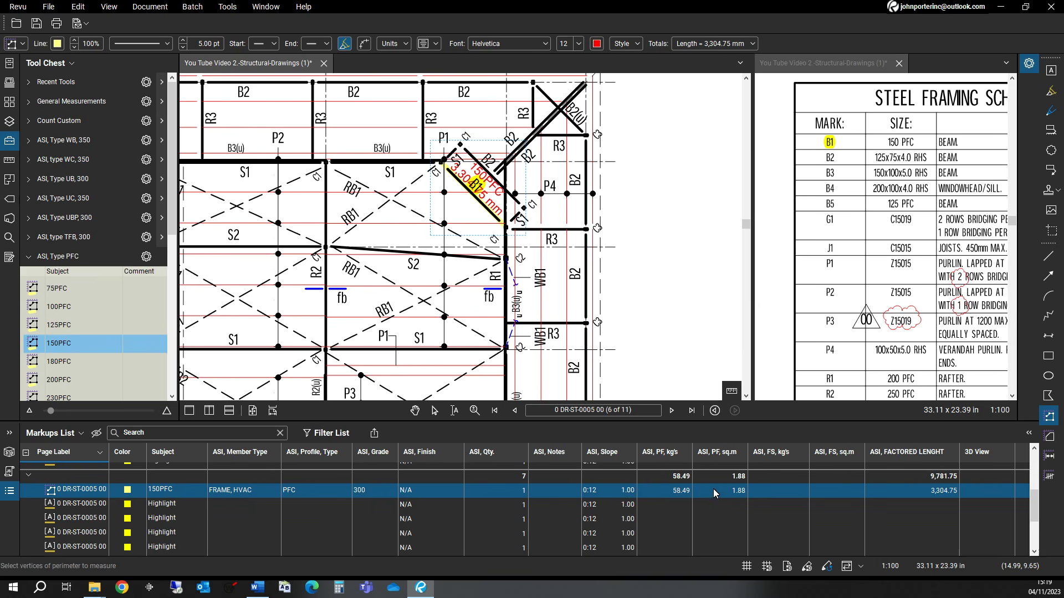
- Take off the left-hand B1 beam of the mechanical platform as 150PFC, from grid E to just above grid D, about 4,598 mm long
scroll(487, 300, "down", 3)
scroll(487, 299, "right", 5)
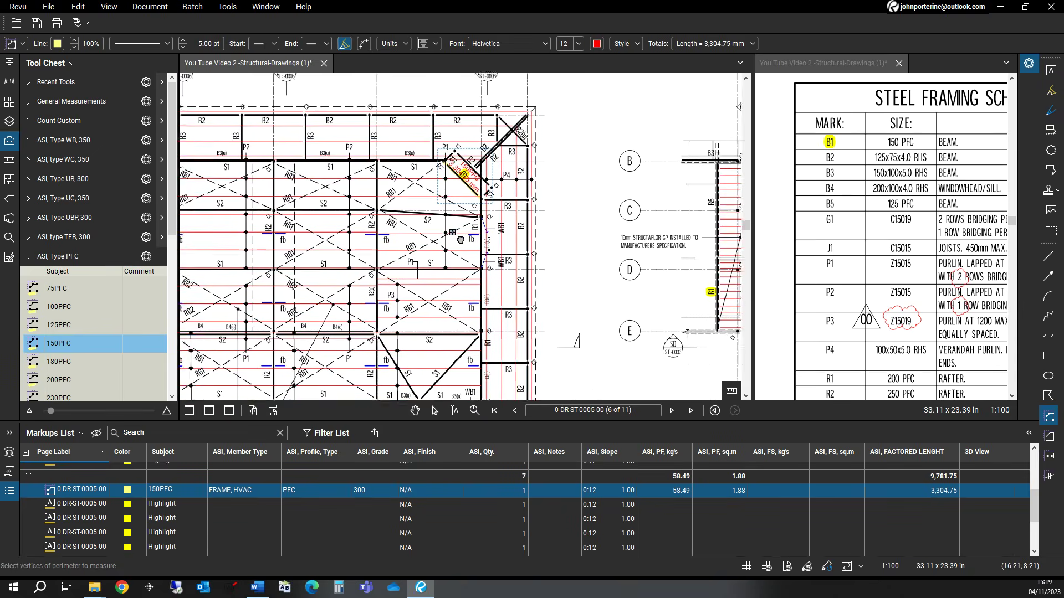
scroll(524, 329, "up", 3)
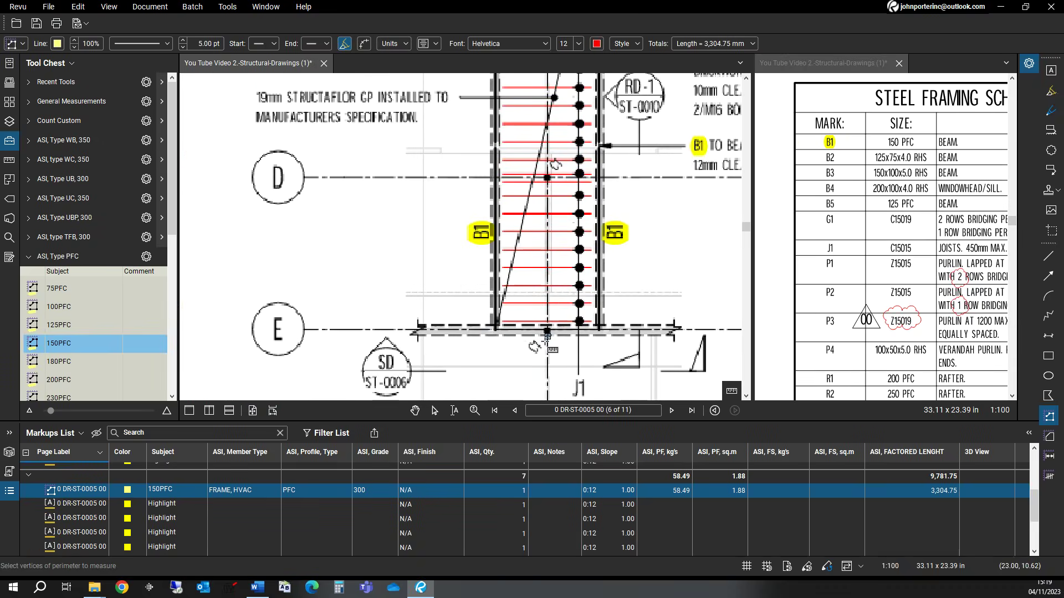
scroll(488, 343, "up", 1)
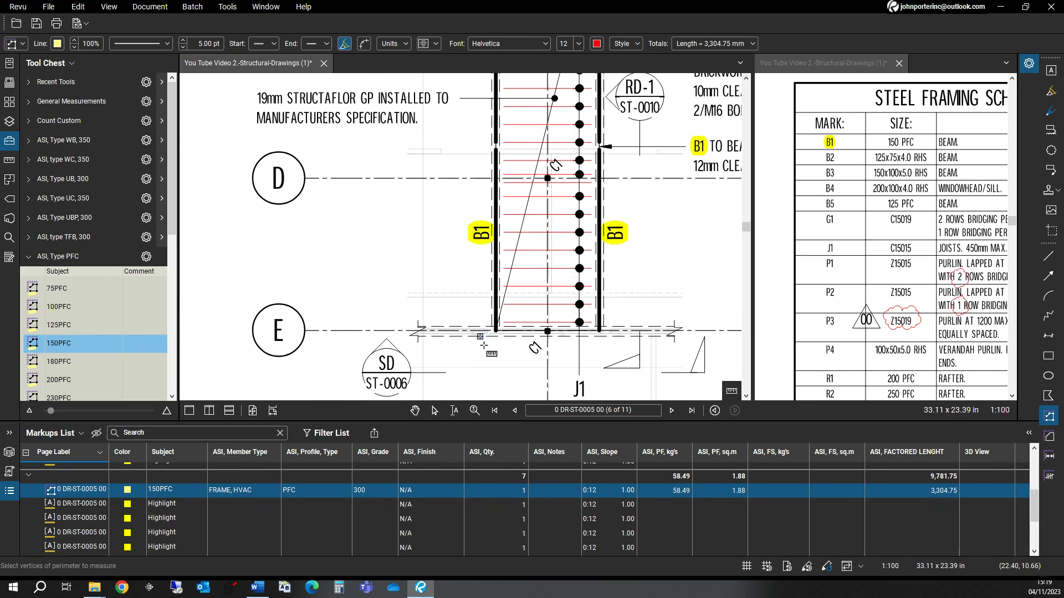
scroll(475, 347, "down", 1)
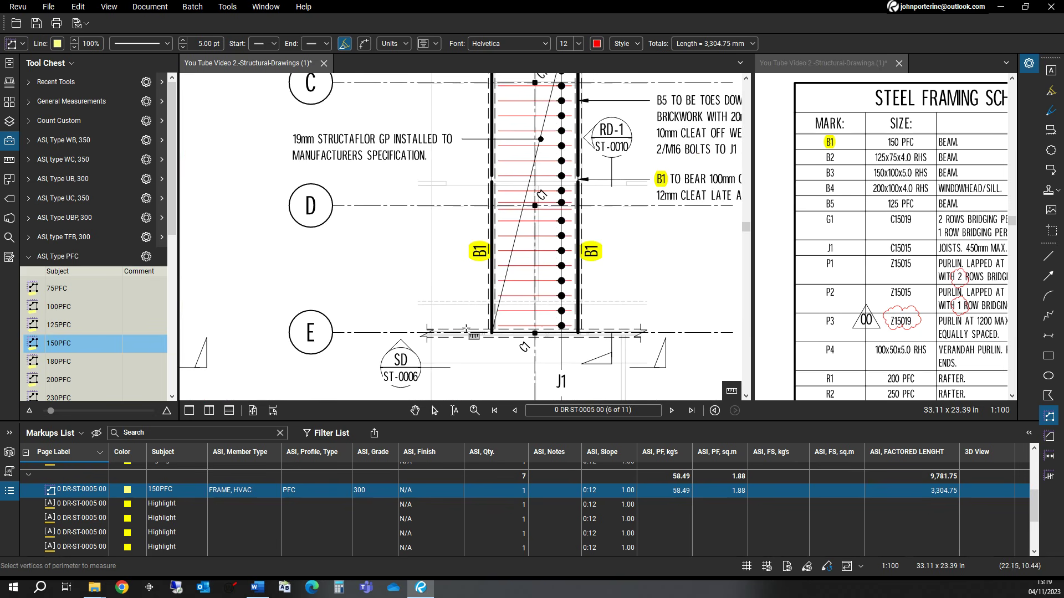
left_click(491, 333)
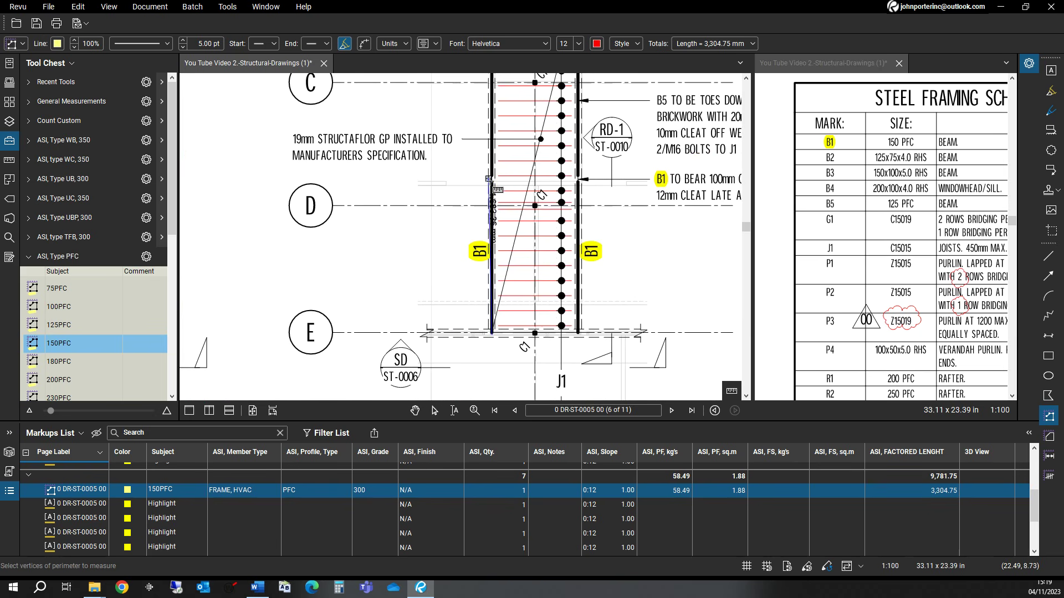
double_click(495, 181)
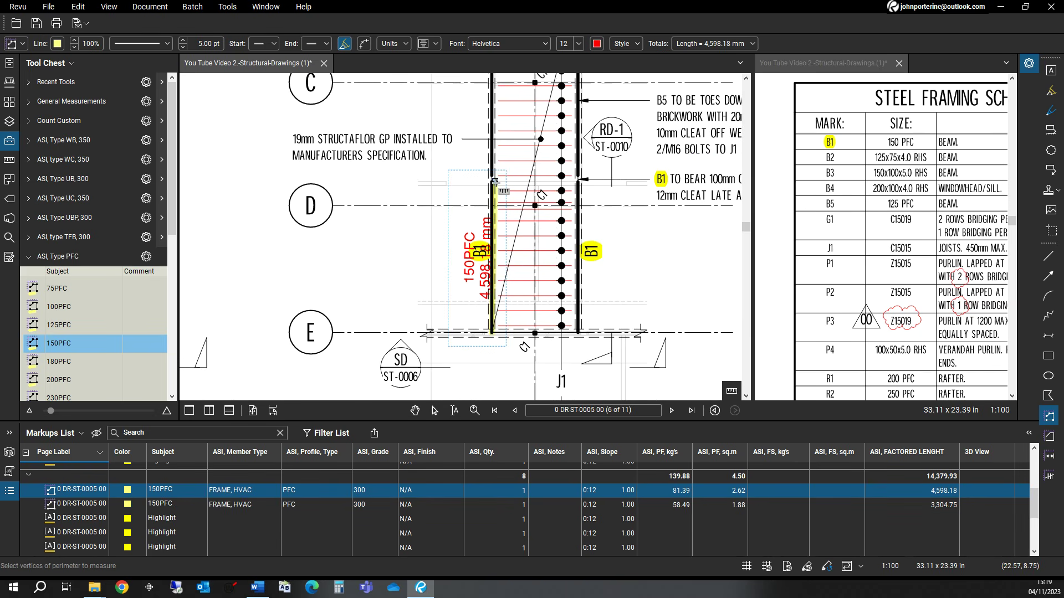
left_click(494, 181)
scroll(499, 189, "up", 3)
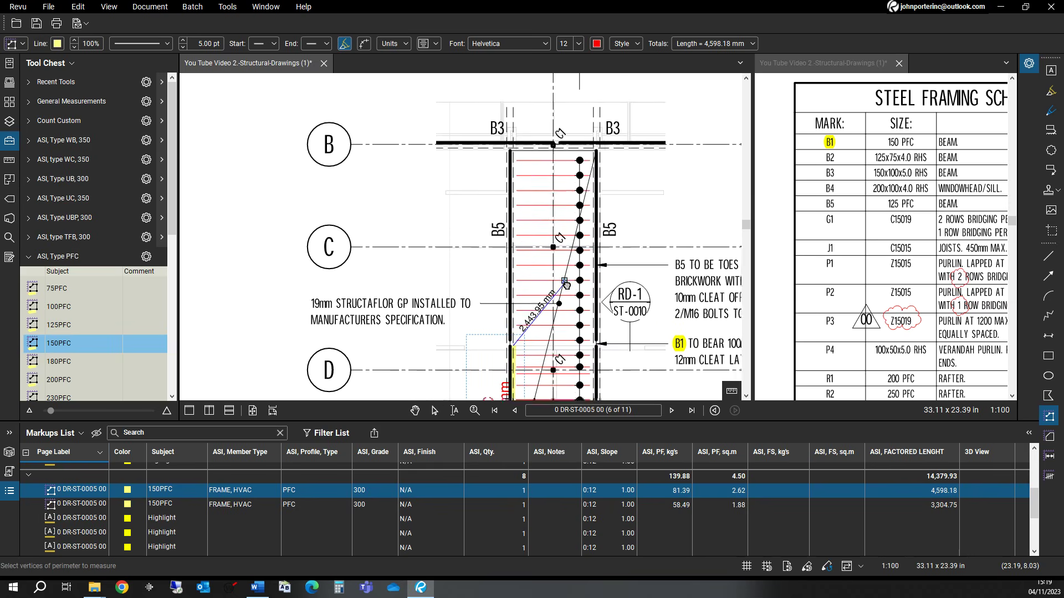
scroll(518, 260, "down", 2)
key("Escape")
key("Escape")
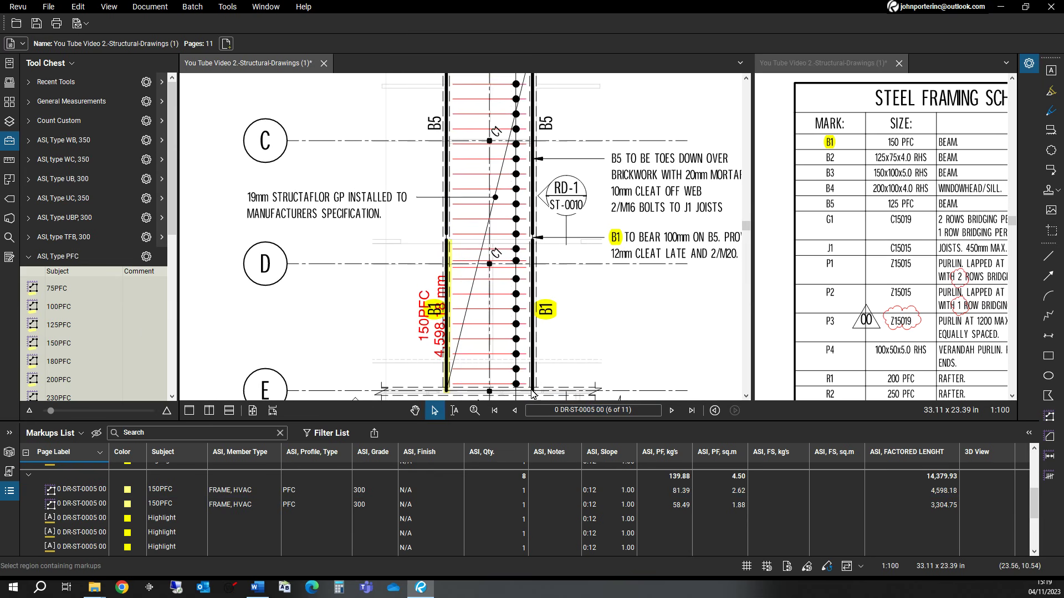
- Take off the right-hand B1 beam of the mechanical platform as 150PFC, starting at grid E, about 4,521 mm long
left_click(58, 345)
scroll(534, 391, "down", 1)
left_click(532, 380)
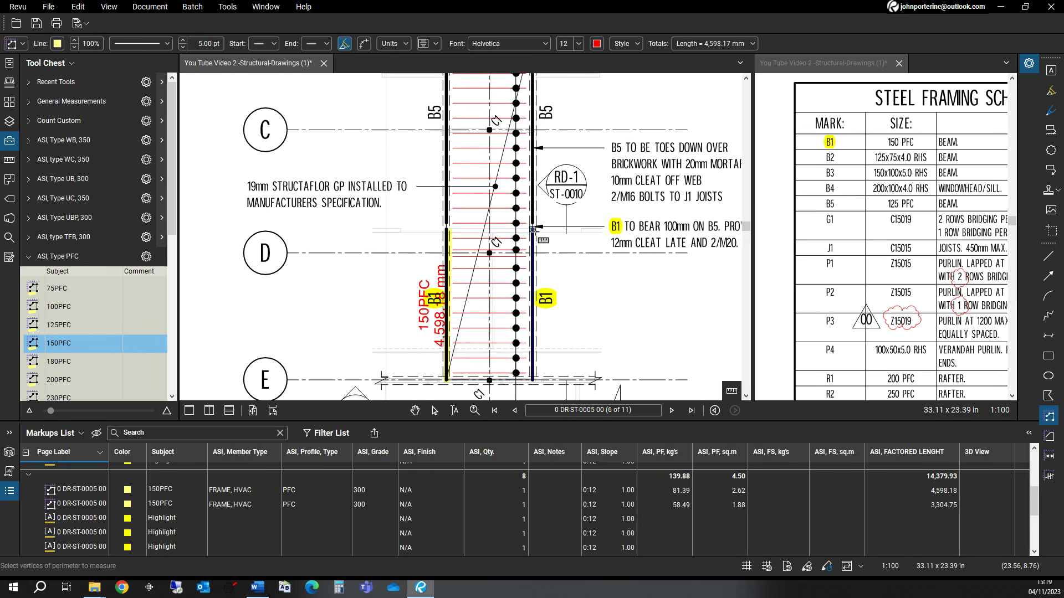
double_click(533, 229)
- Search the current document for the text B2, with the roof framing plan and mechanical platform both in view
scroll(515, 205, "down", 5)
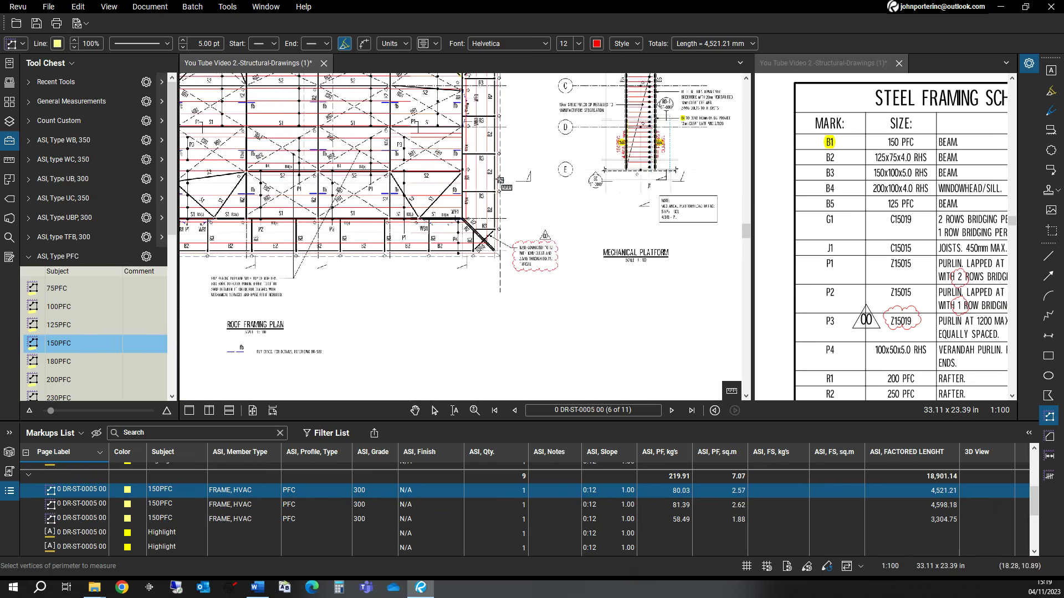
scroll(500, 180, "down", 2)
left_click_drag(541, 347, 366, 323)
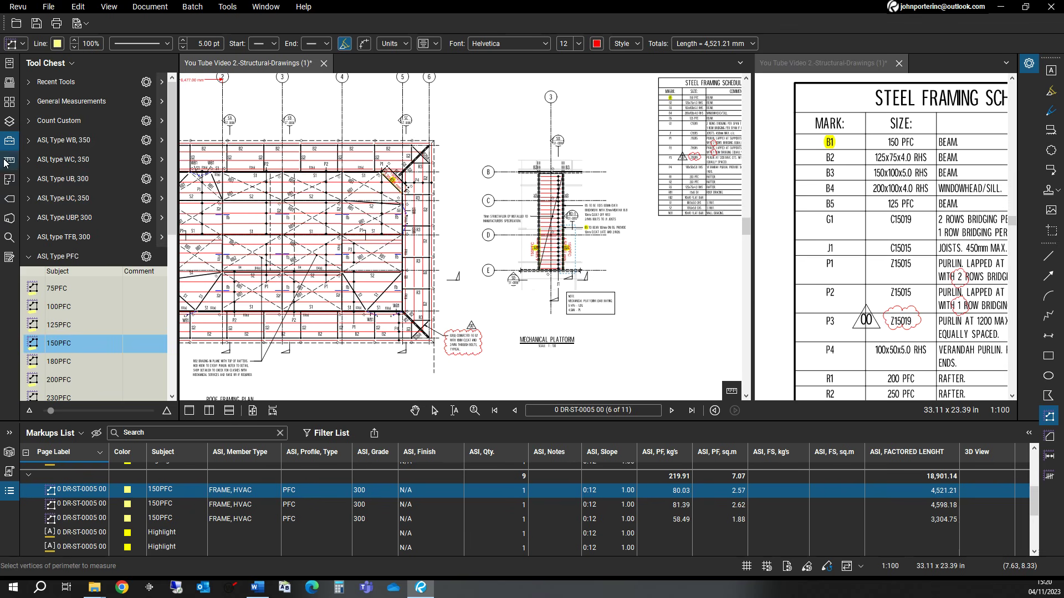
left_click(9, 237)
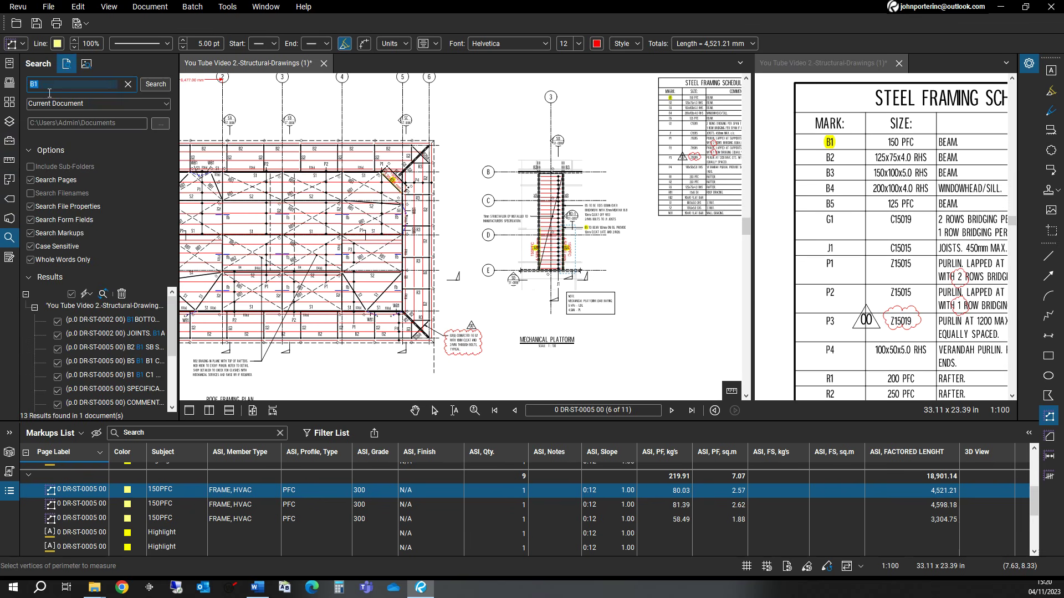
type("B2")
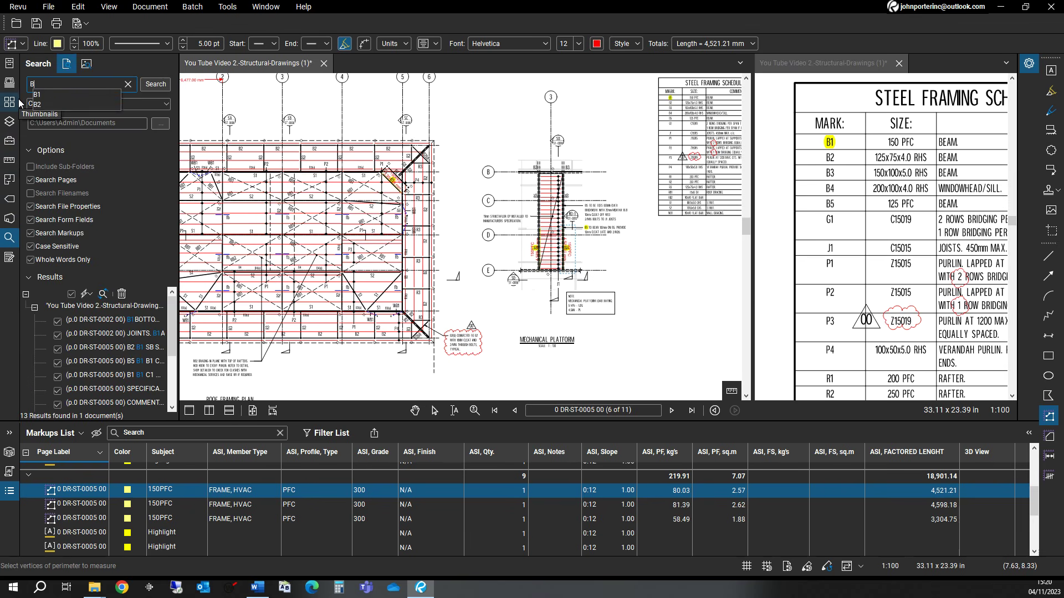
left_click(156, 85)
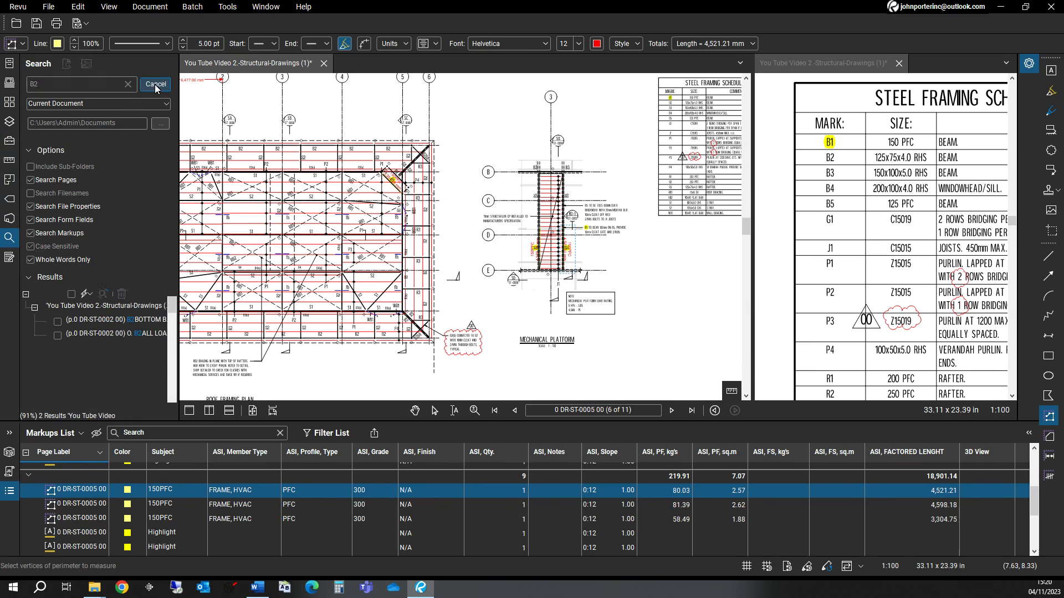
- Check all the B2 search results and highlight them in the drawings
left_click(72, 295)
left_click(85, 295)
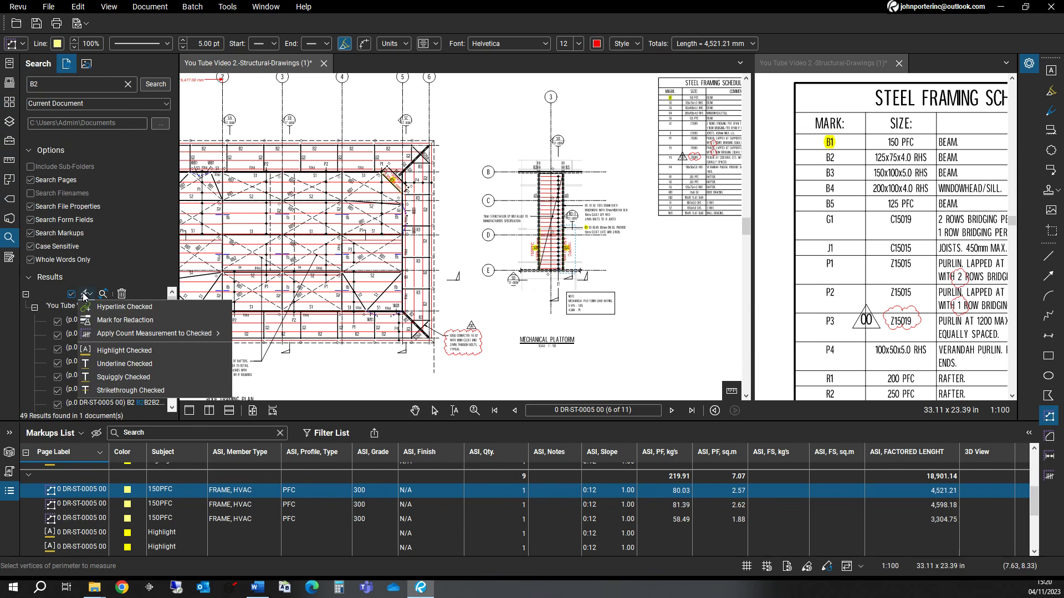
left_click(101, 351)
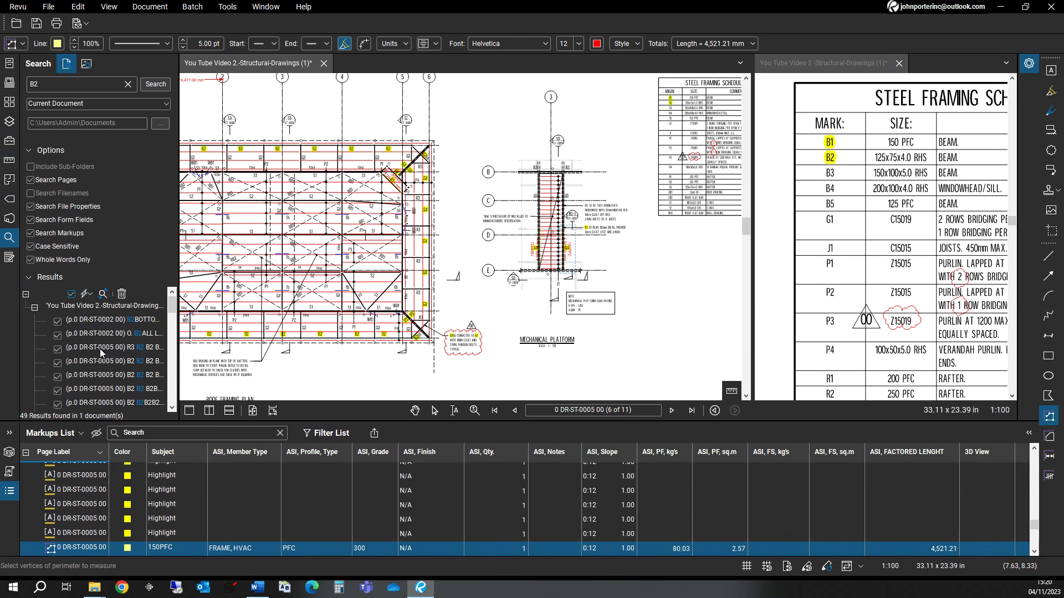
- Pick the 125x75x5.0RHS takeoff tool from the ASI, Type RHS, C450PLUS set for the B2 beams along the roof plan's upper edge
mouse_move(273, 219)
left_mouse_down()
mouse_move(397, 218)
mouse_move(353, 282)
mouse_move(387, 288)
left_mouse_up()
scroll(289, 214, "up", 4)
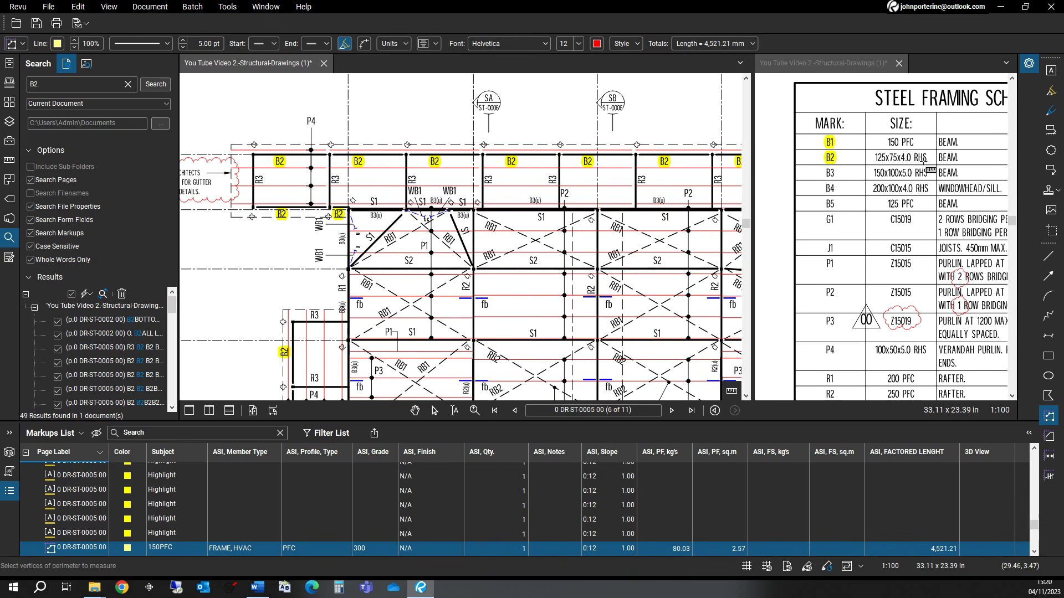
left_click(8, 141)
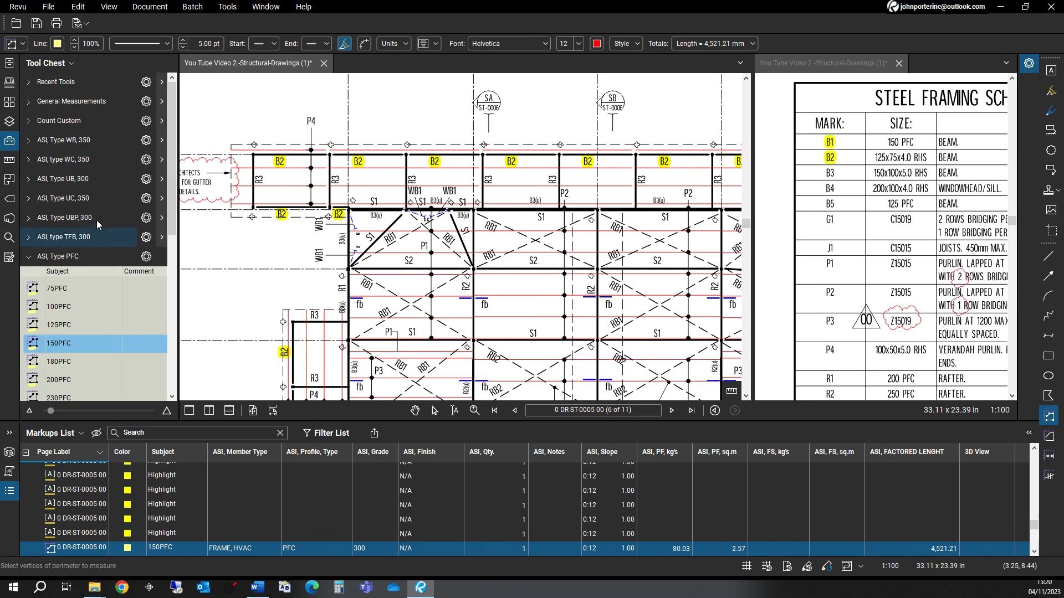
scroll(94, 191, "down", 5)
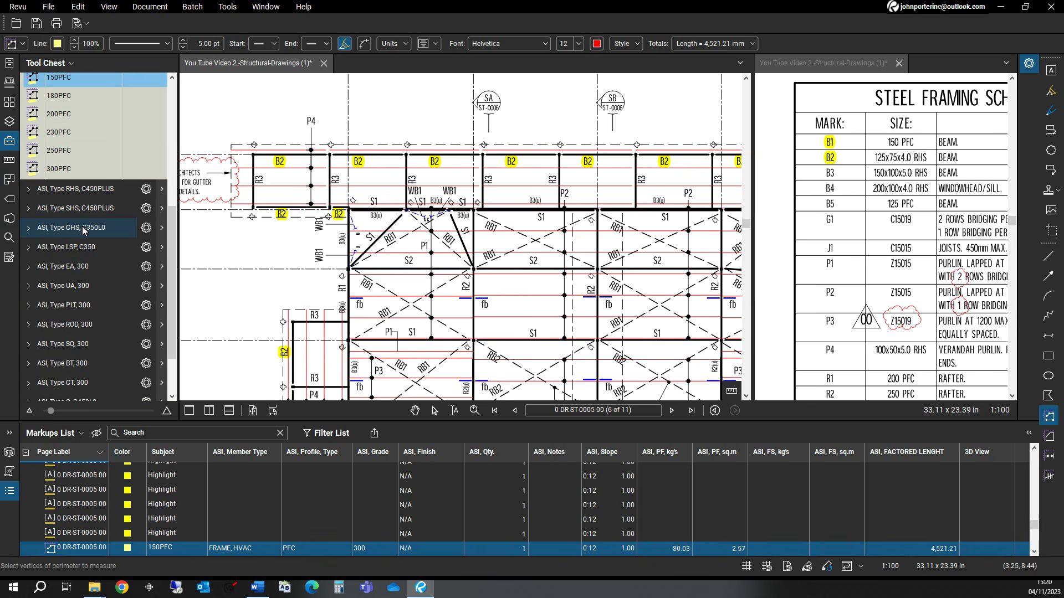
left_click(72, 189)
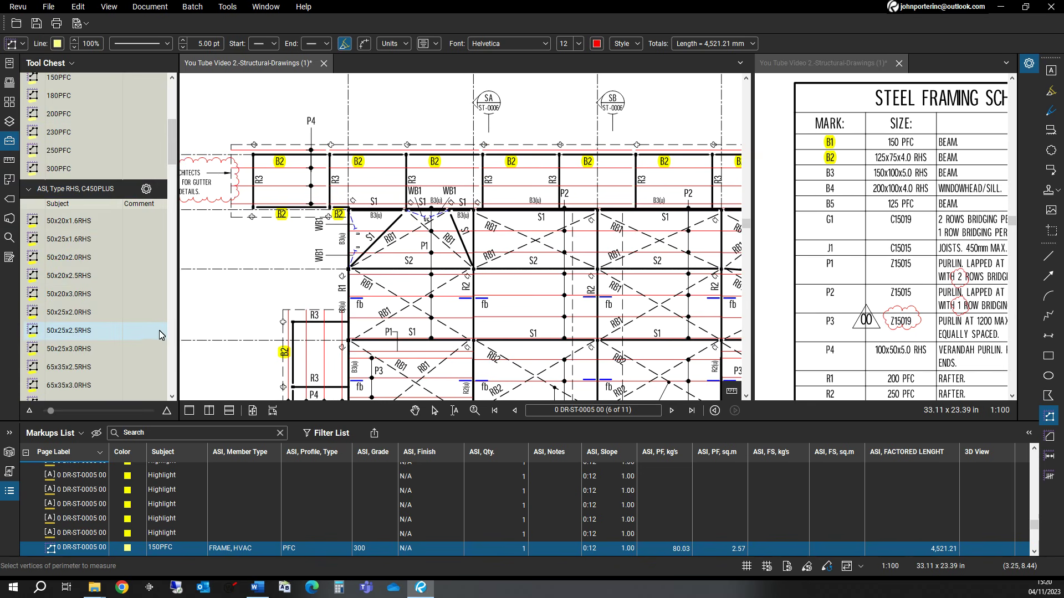
scroll(158, 334, "down", 3)
scroll(131, 332, "down", 3)
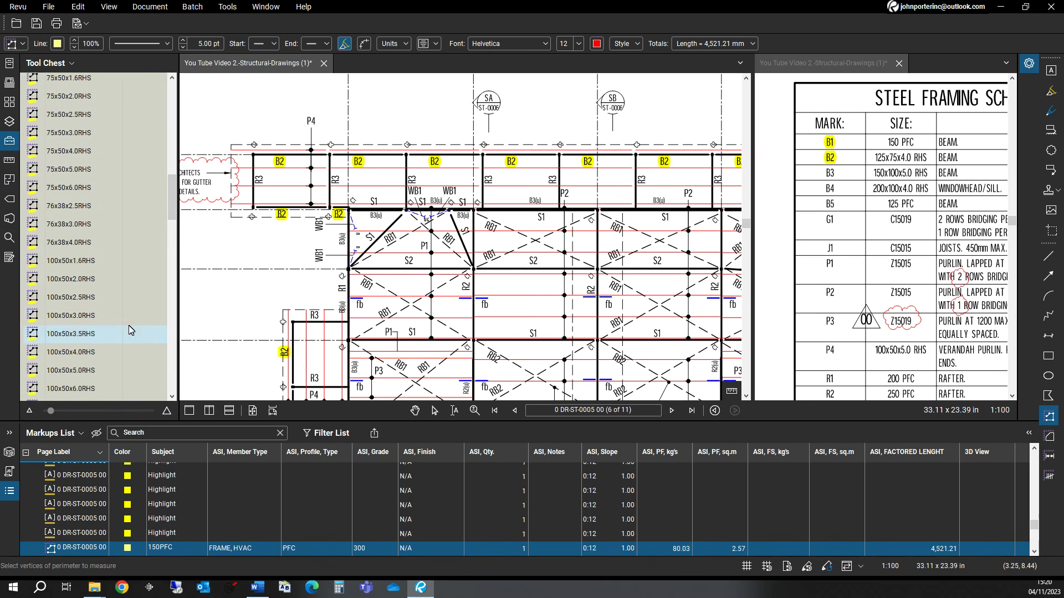
scroll(117, 327, "down", 3)
scroll(115, 328, "down", 3)
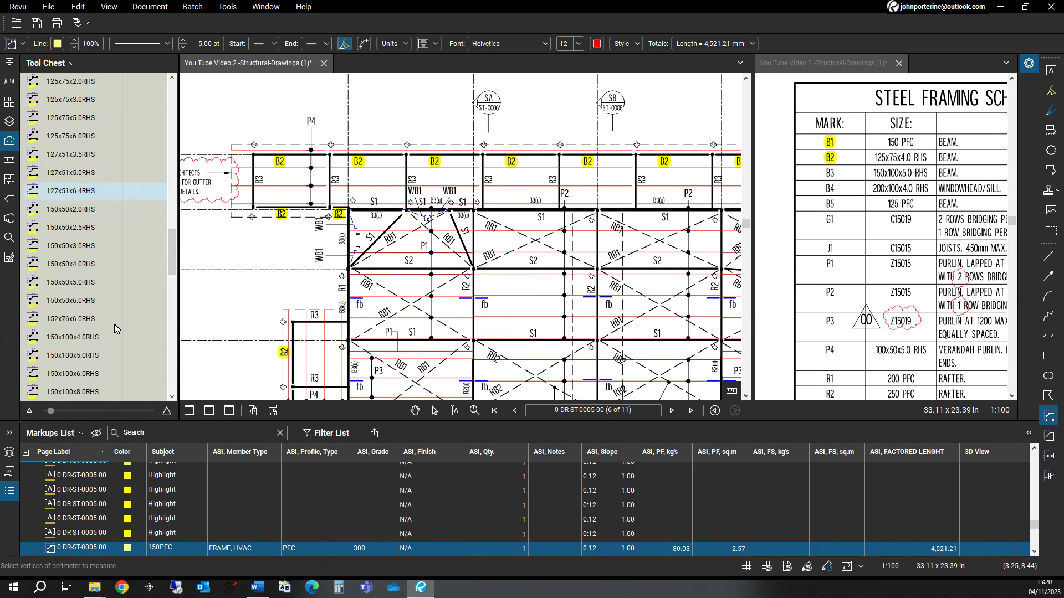
scroll(112, 328, "up", 3)
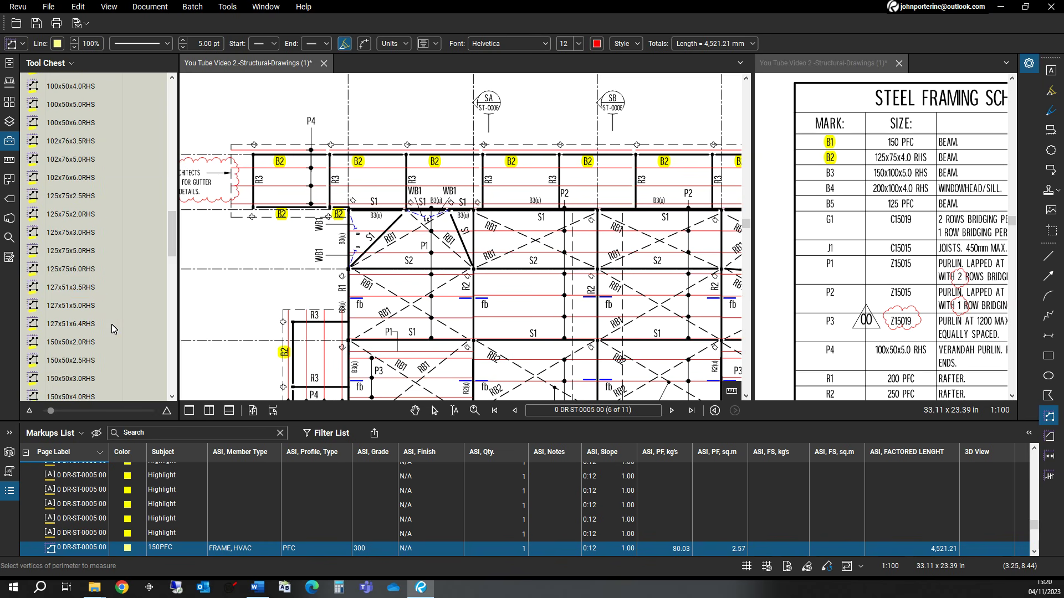
left_click(90, 254)
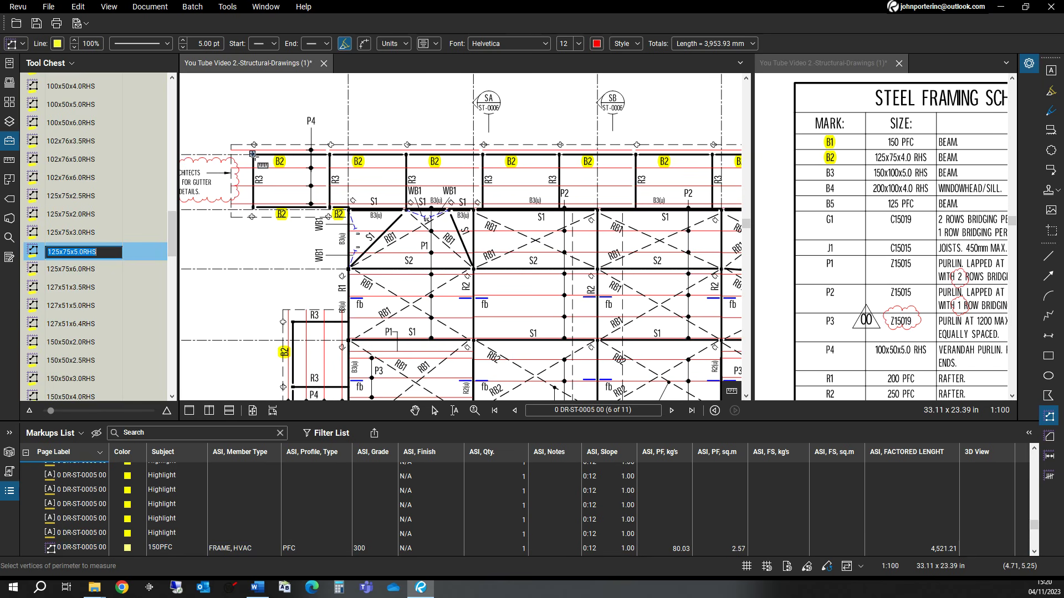
- Take off the first three B2 beams along the roof plan's upper edge from its left end as 125x75x5.0RHS, about 3,954, 3,945 and 3,912 mm long
left_click(252, 154)
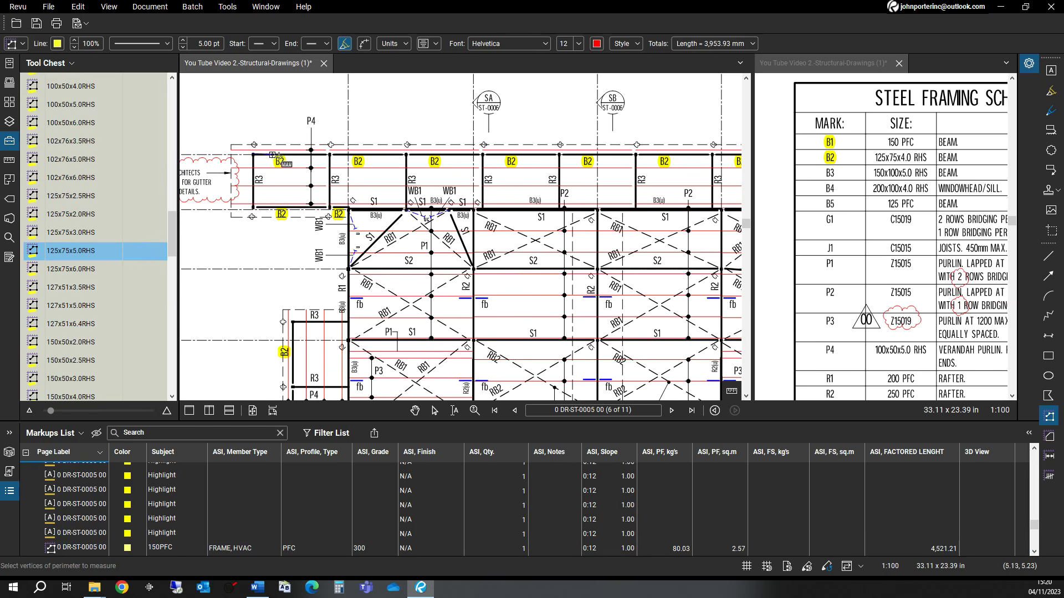
double_click(329, 153)
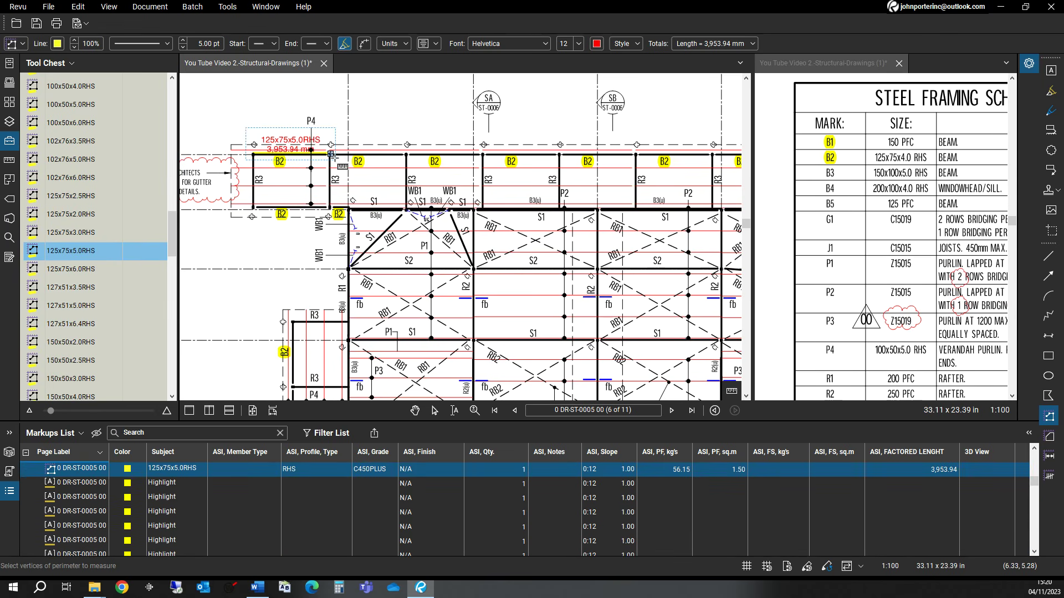
left_click(331, 154)
double_click(407, 154)
left_click(407, 154)
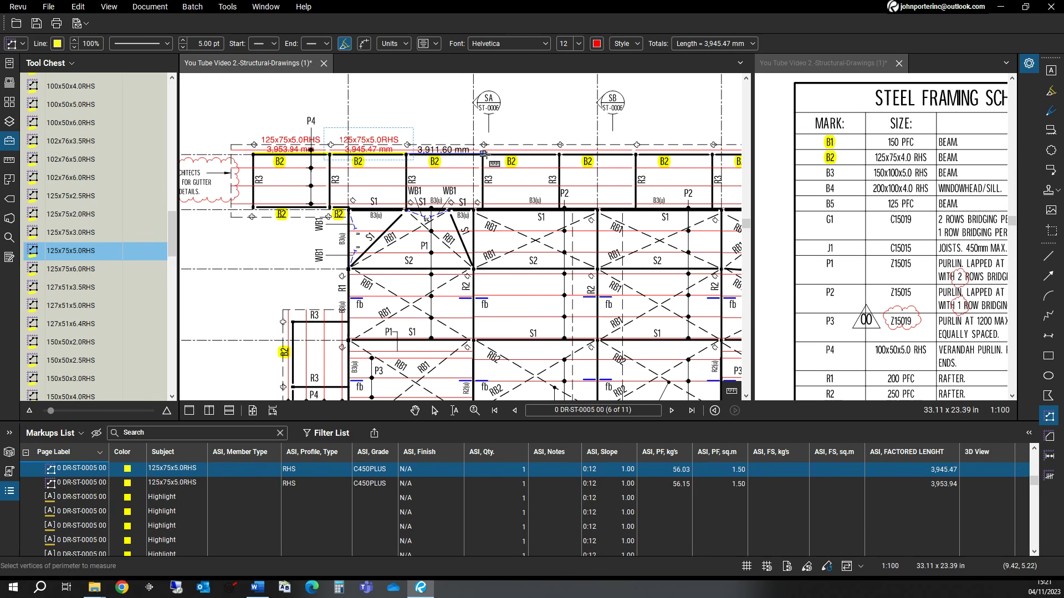
double_click(484, 154)
- Take off the fourth, fifth and sixth upper-edge B2 beams as 125x75x5.0RHS, about 3,988, 3,878 and 3,920 mm long
left_click(484, 154)
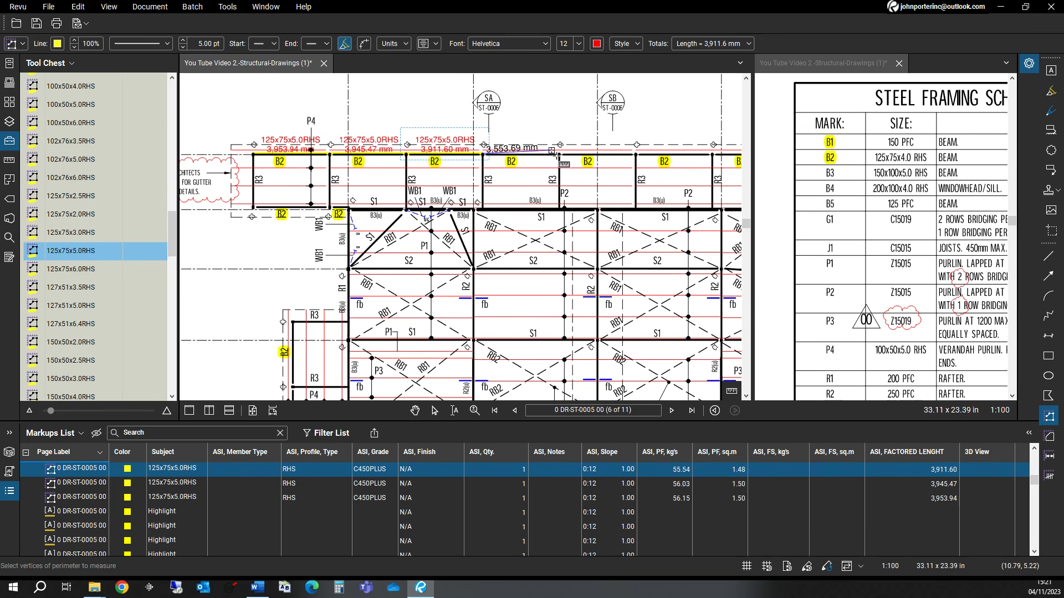
double_click(560, 153)
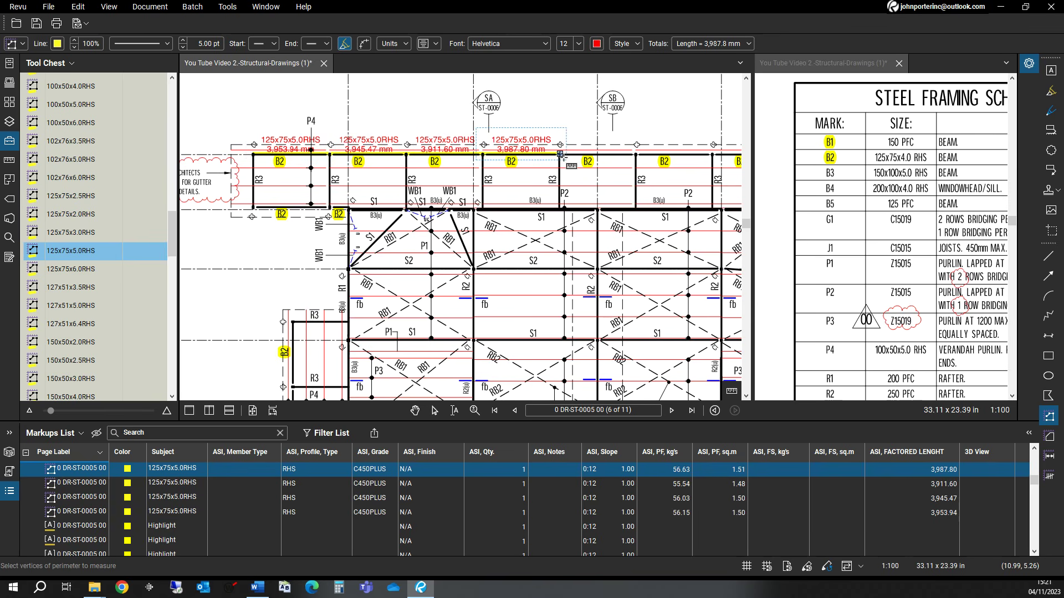
left_click(560, 153)
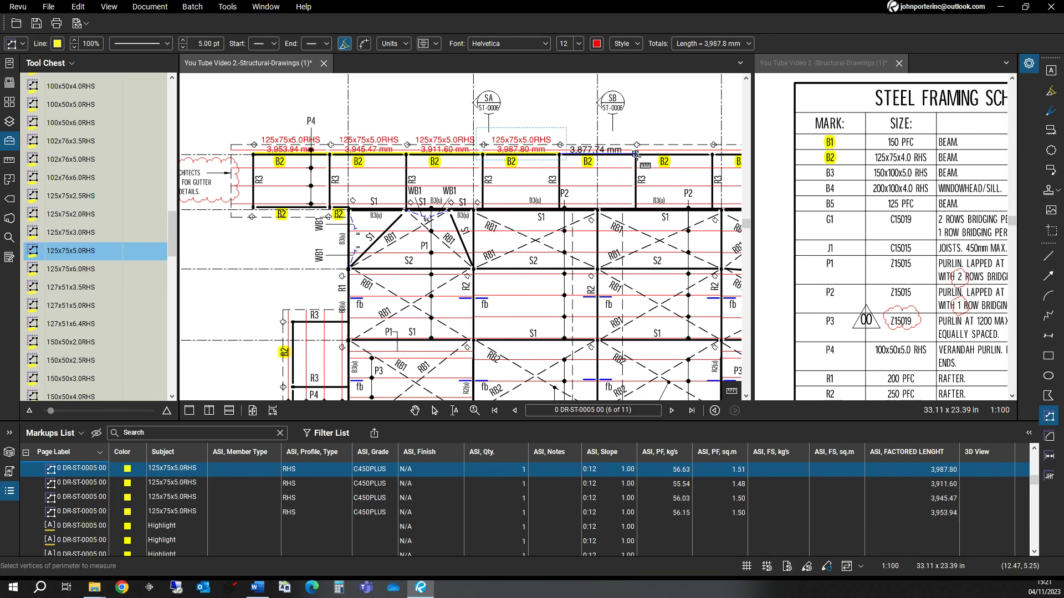
double_click(636, 153)
left_click_drag(636, 153, 482, 174)
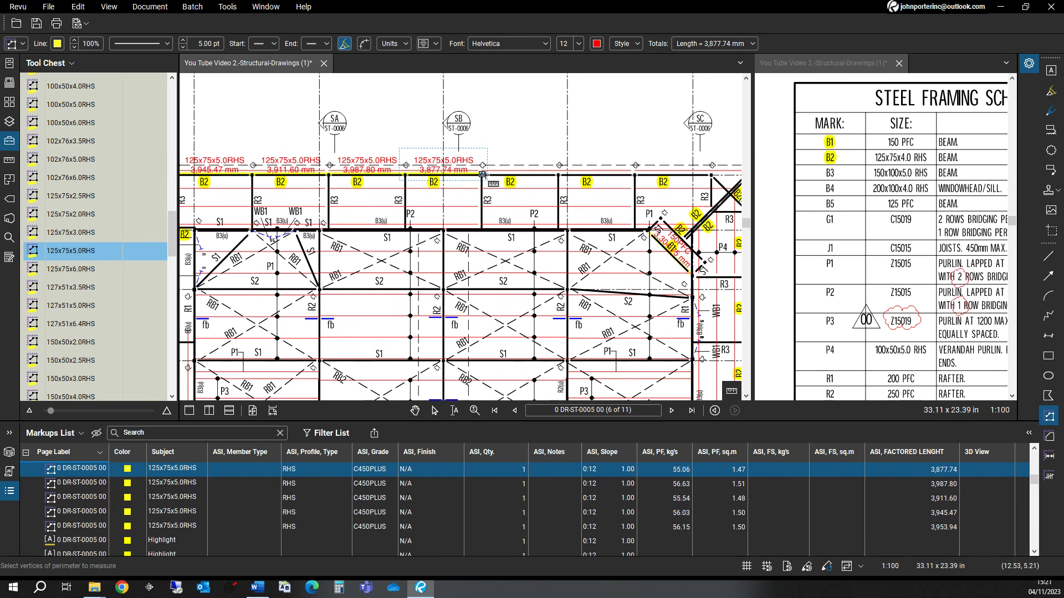
left_click(482, 174)
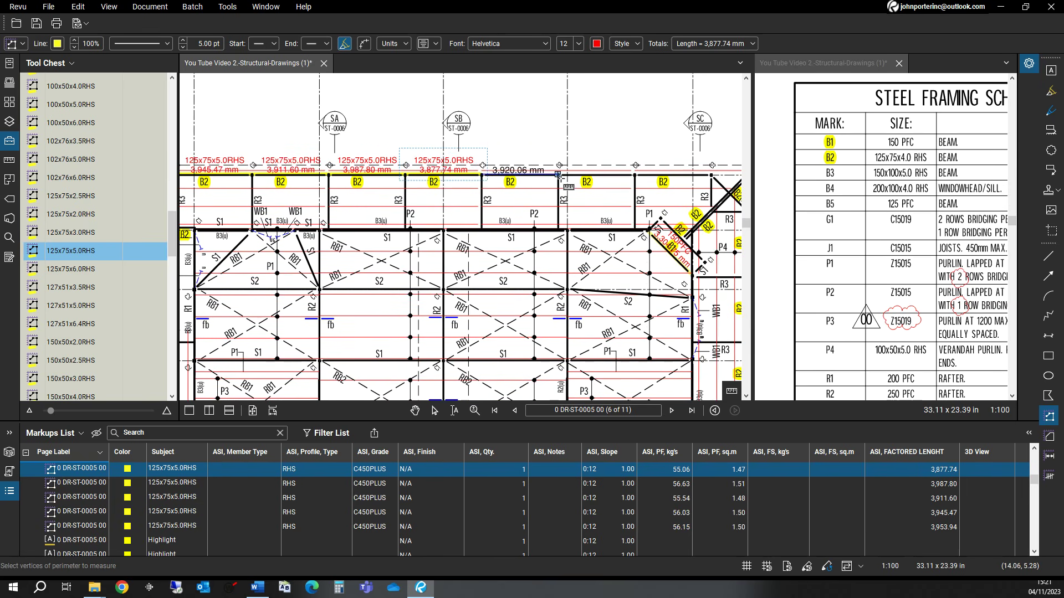
left_click(558, 174)
left_click(558, 175)
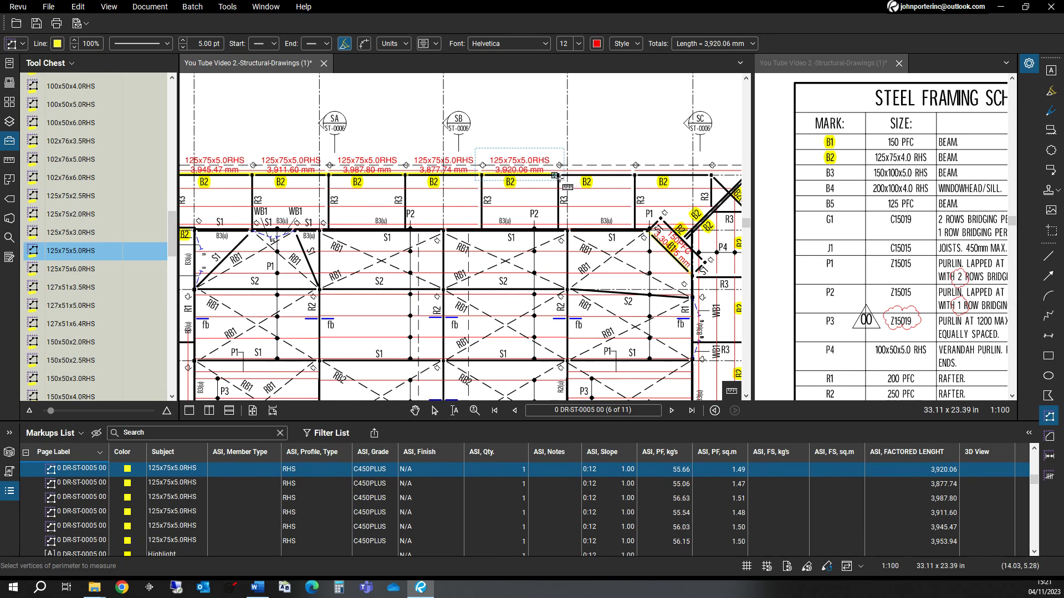
- Take off the last two upper-edge B2 beams up to the corner diagonal as 125x75x5.0RHS, about 3,954 and 3,878 mm long
left_click(559, 175)
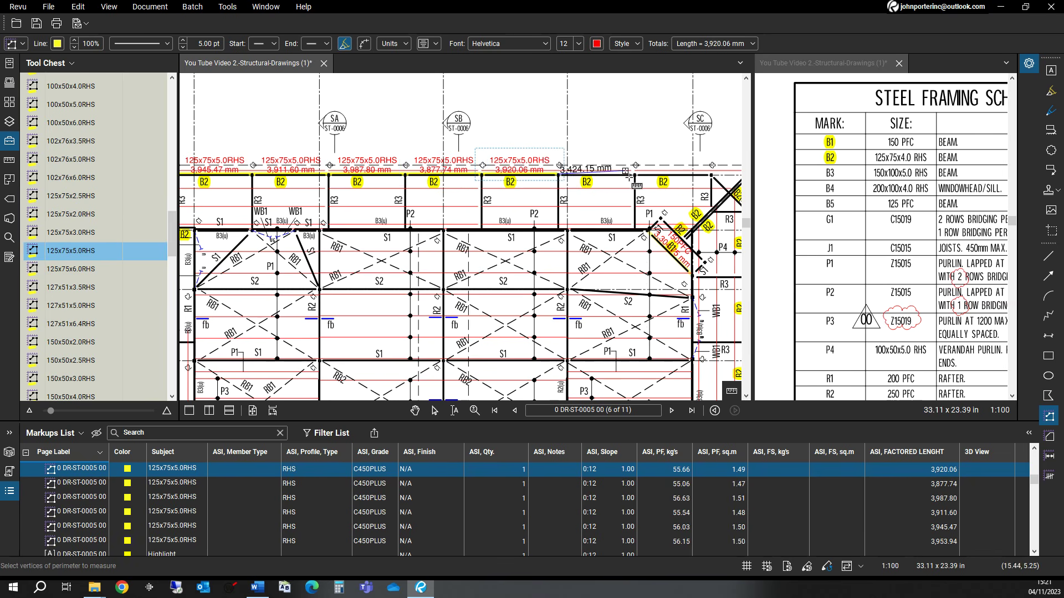
left_click(636, 177)
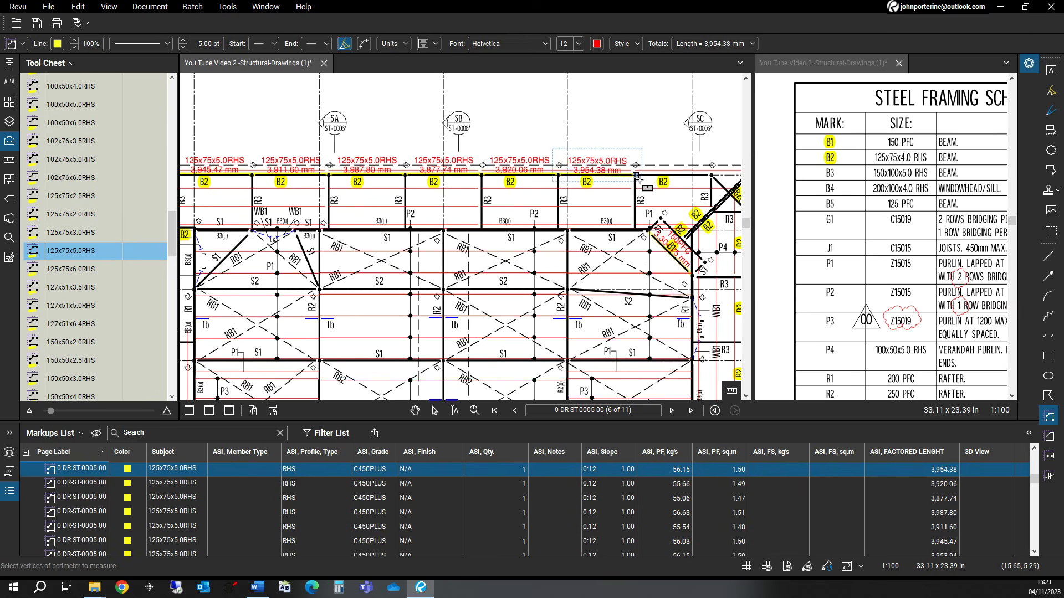
left_click_drag(640, 179, 451, 194)
left_click(447, 190)
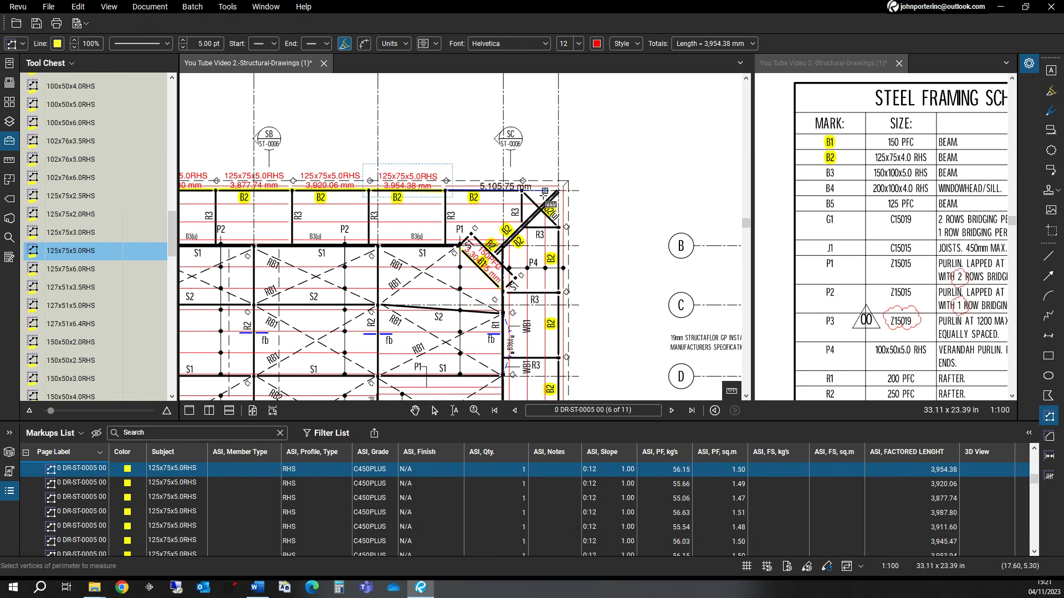
left_click(522, 190)
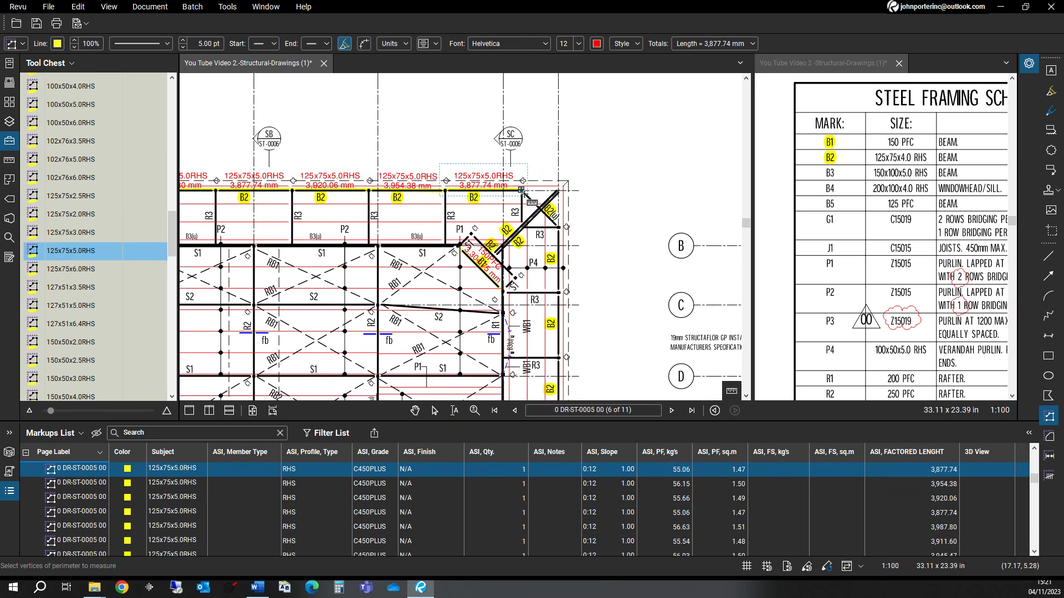
- Take off the upper-right corner's diagonal B2 beam and the first right-edge B2 beam as 125x75x5.0RHS, about 2,748 and 3,294 mm long
left_click(522, 190)
left_click(559, 227)
left_click(559, 228)
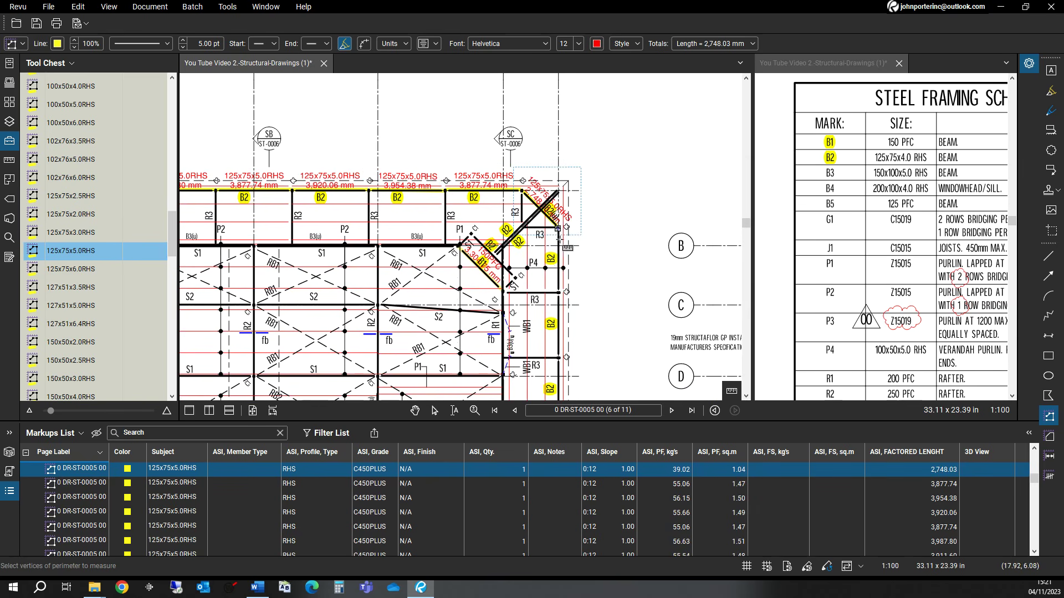
left_click(560, 292)
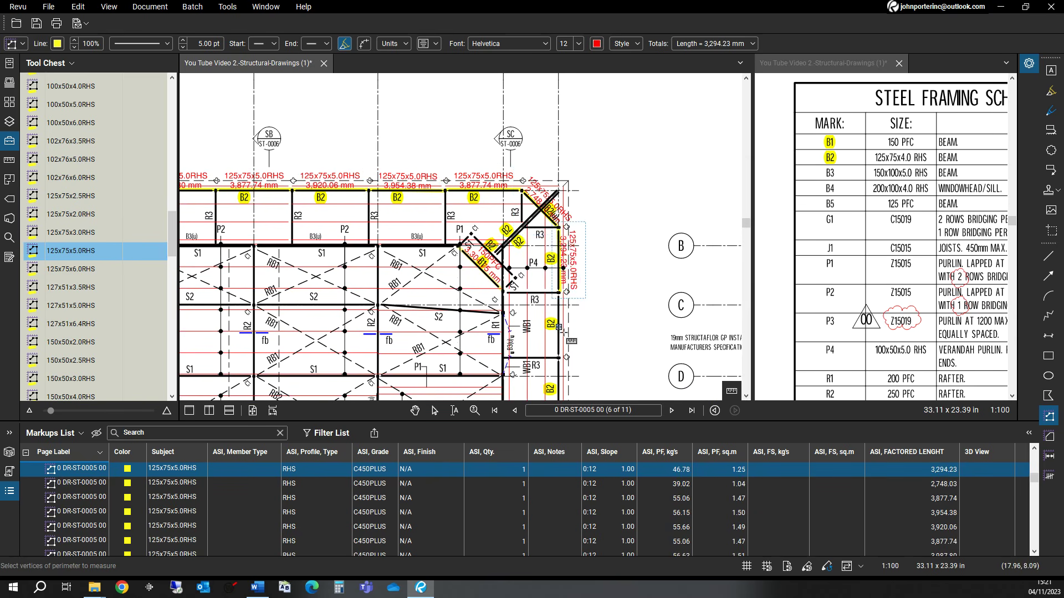
- Take off the second and third B2 beams down the roof plan's right edge as 125x75x5.0RHS, each about 3,370 mm long
left_click_drag(560, 292, 496, 196)
left_click(496, 197)
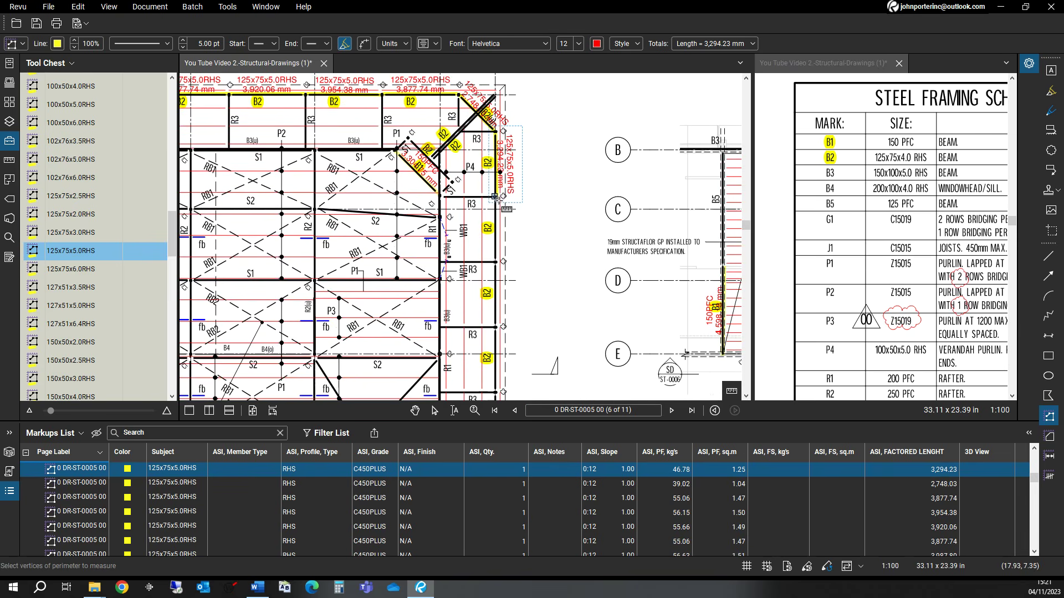
left_click(496, 261)
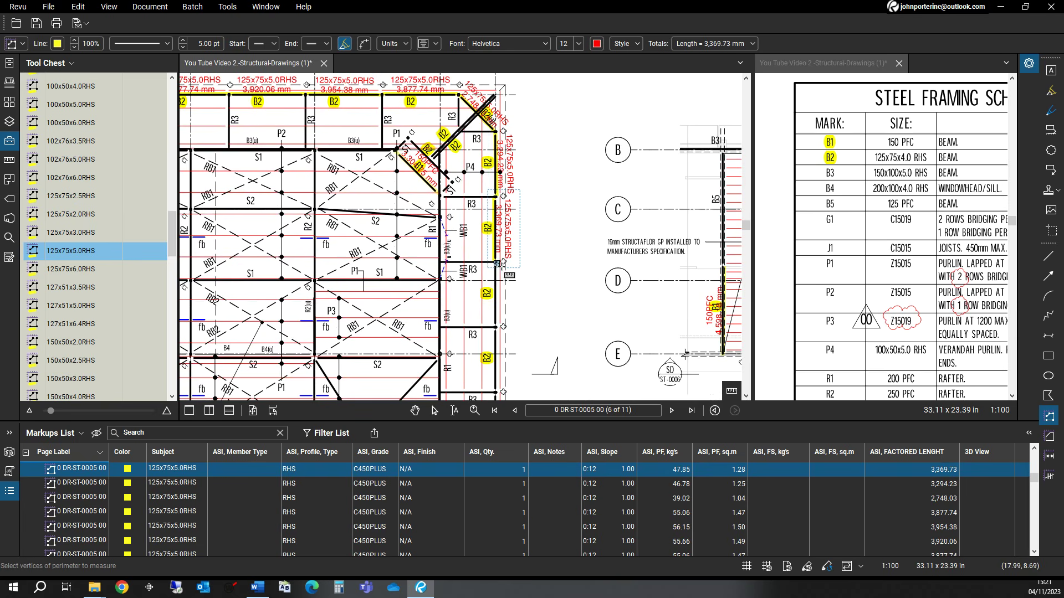
left_click(496, 261)
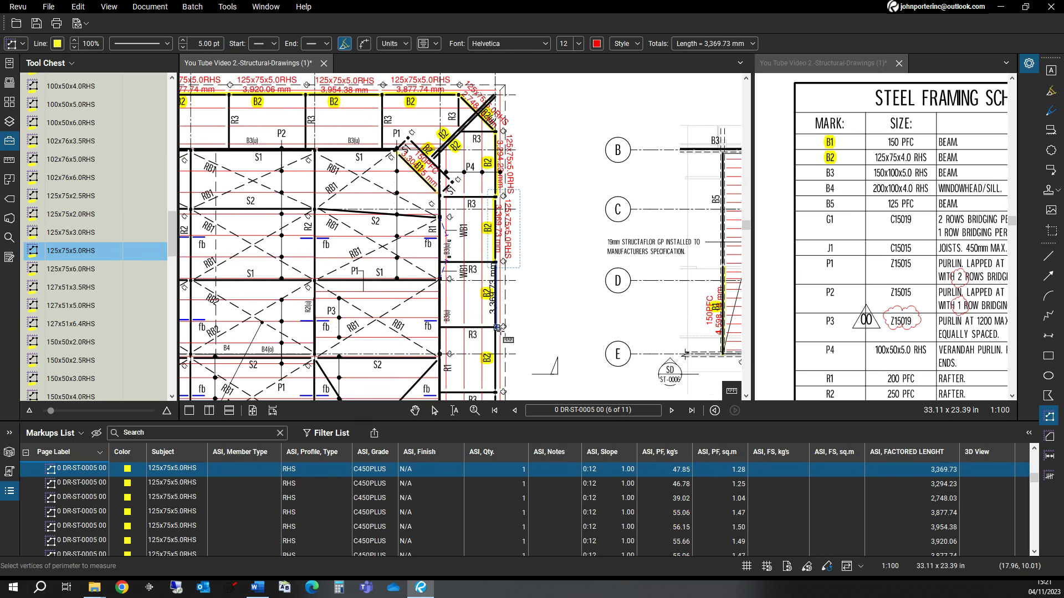
left_click(496, 327)
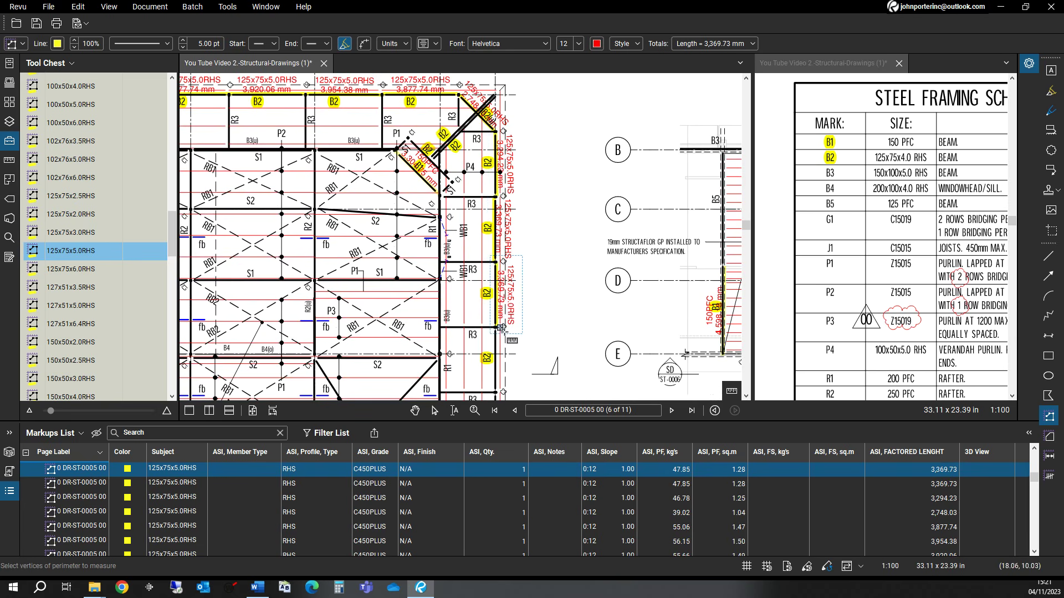
- Take off the last two B2 beams down the roof plan's right edge as 125x75x5.0RHS, about 3,286 and 3,379 mm long
scroll(495, 329, "down", 3)
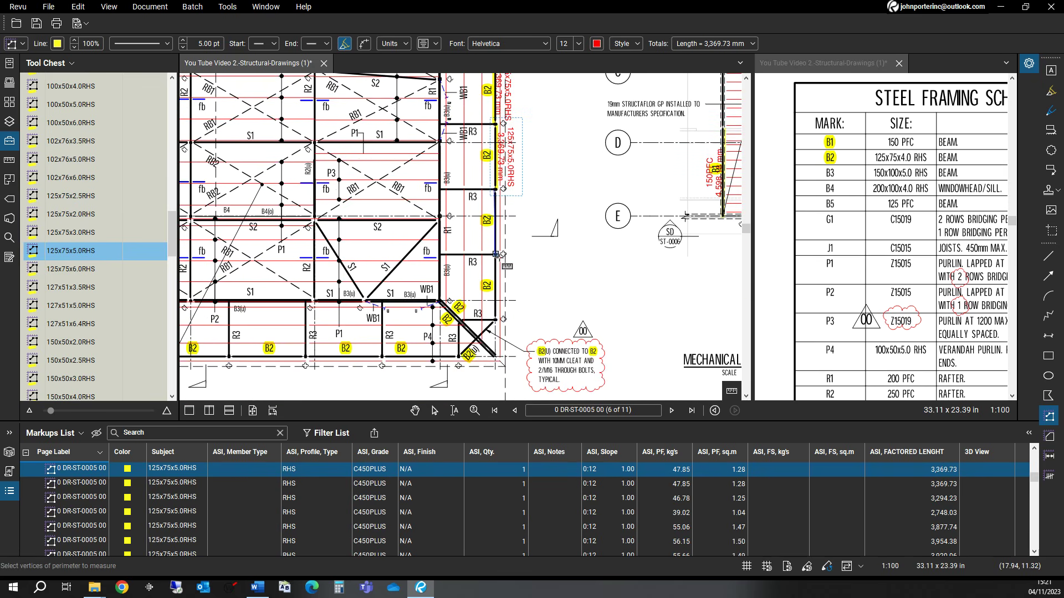
left_click(496, 255)
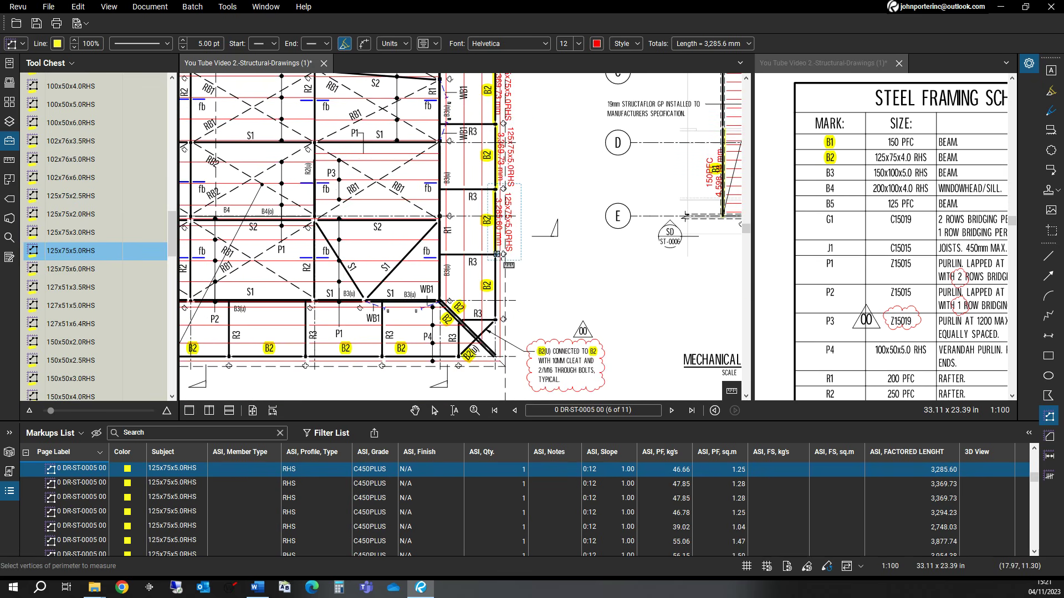
left_click(495, 318)
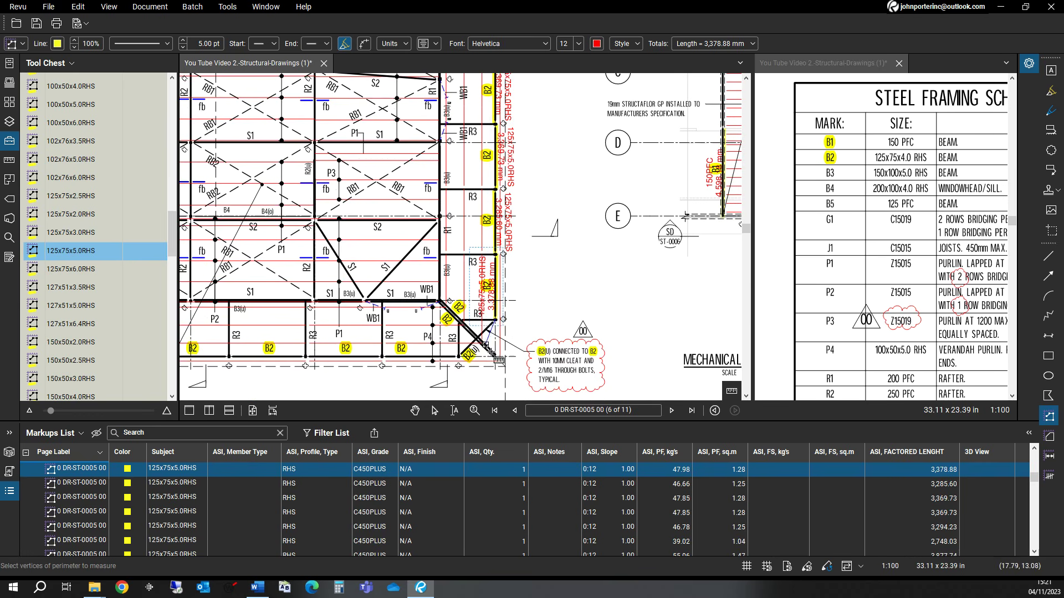
- Take off the diagonal B2 beam across the roof plan's lower-right corner as 125x75x5.0RHS, about 2,718 mm long
left_click(494, 320)
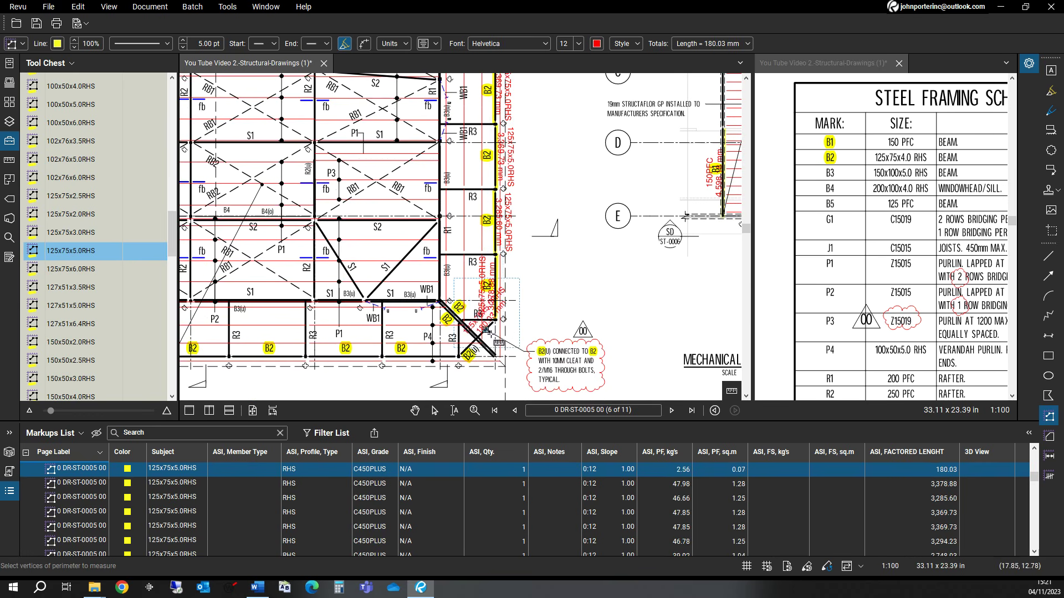
left_click(459, 358)
left_click(497, 320)
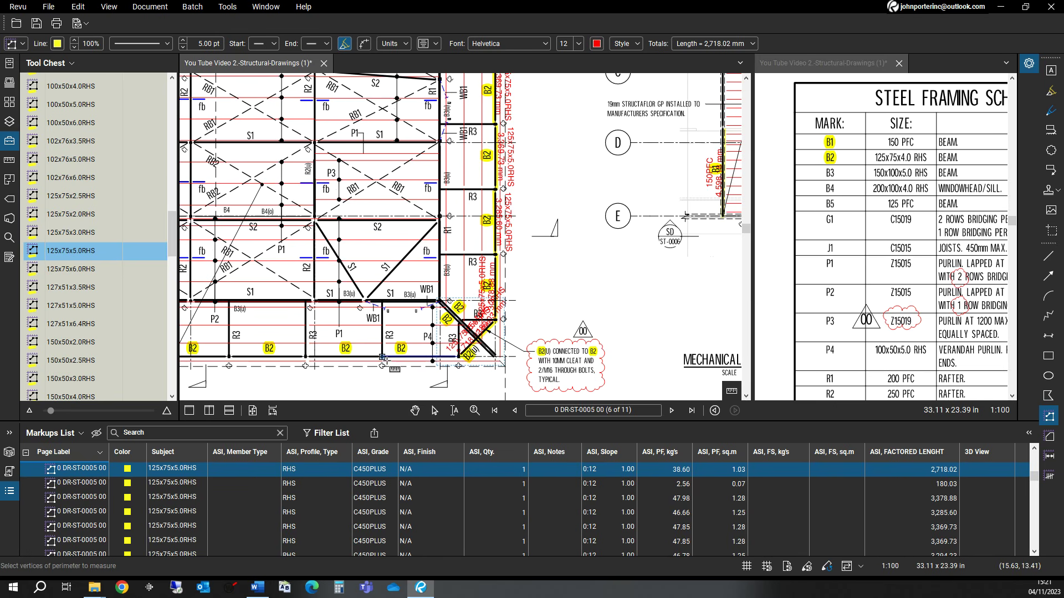
- Take off three lower-edge B2 beams from the lower-right corner leftward as 125x75x5.0RHS, about 3,912, 3,945 and 3,988 mm long
double_click(382, 358)
left_click(382, 357)
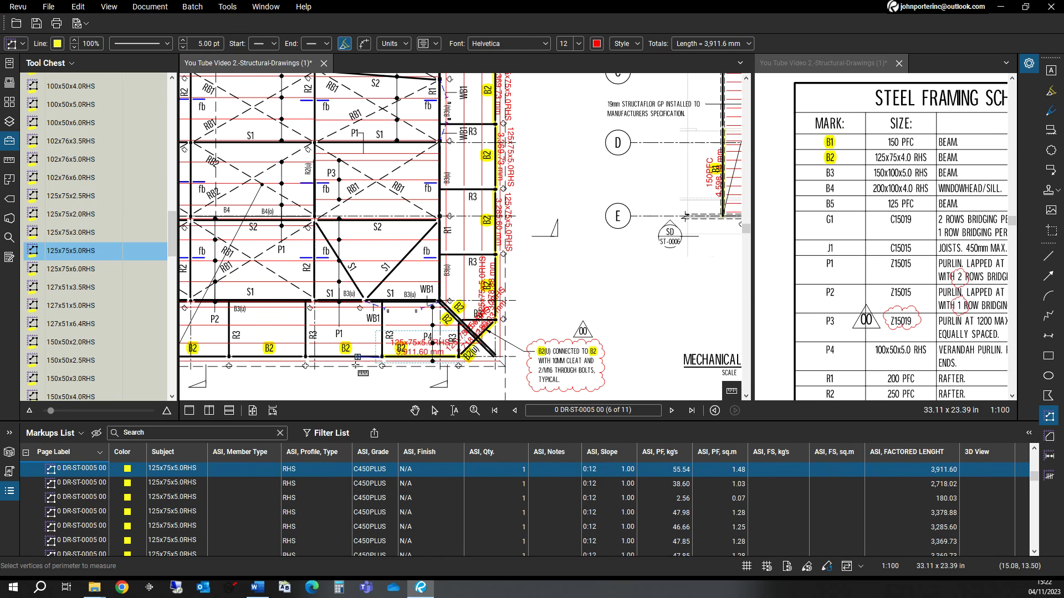
double_click(305, 358)
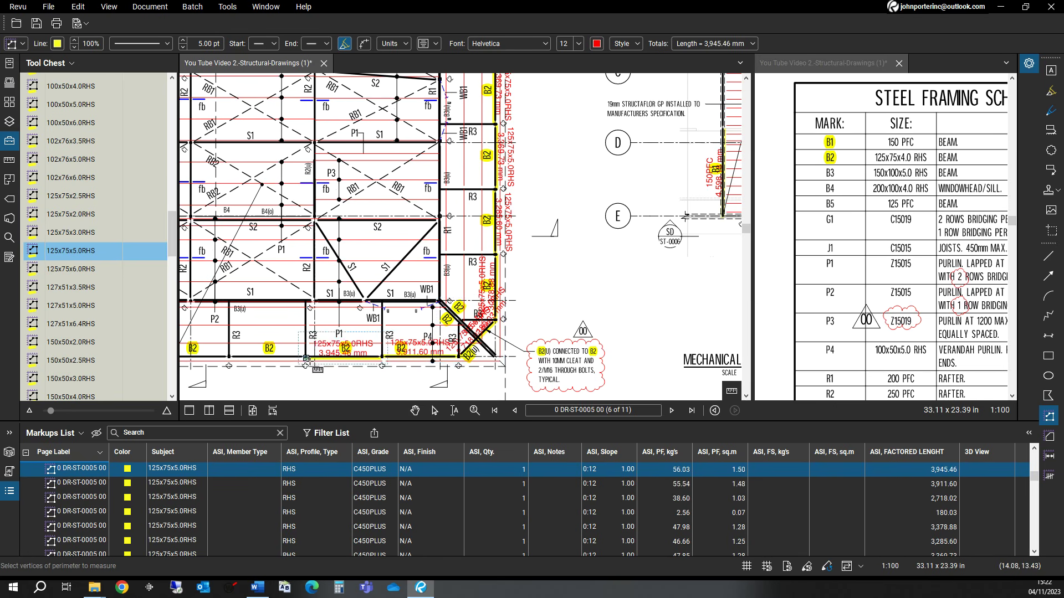
double_click(228, 358)
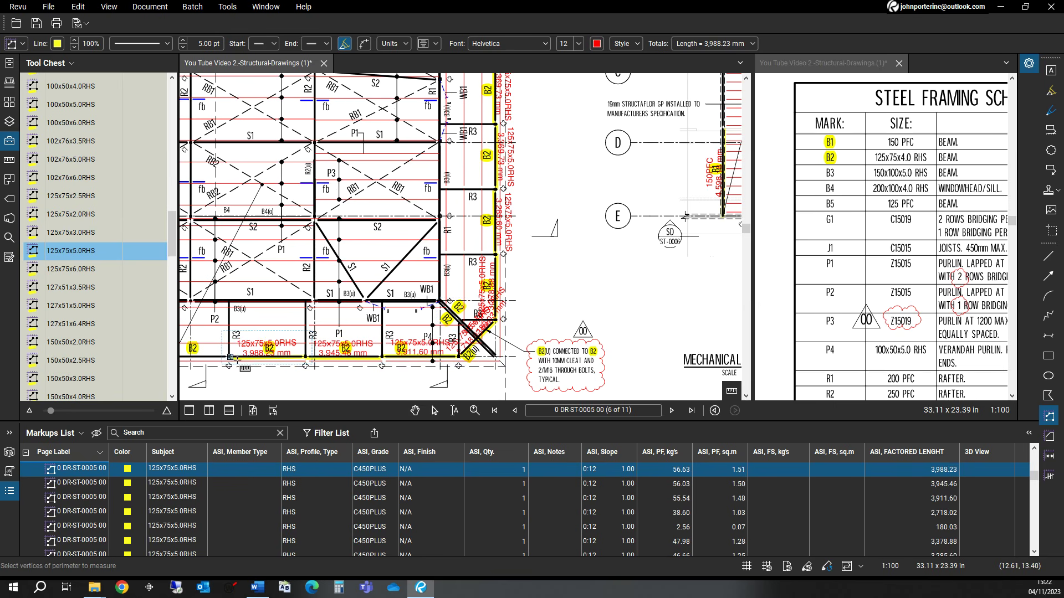
- Find the roof bracing mark in the steel framing schedule, search the current document for RB1 and look through the results
scroll(432, 385, "down", 3)
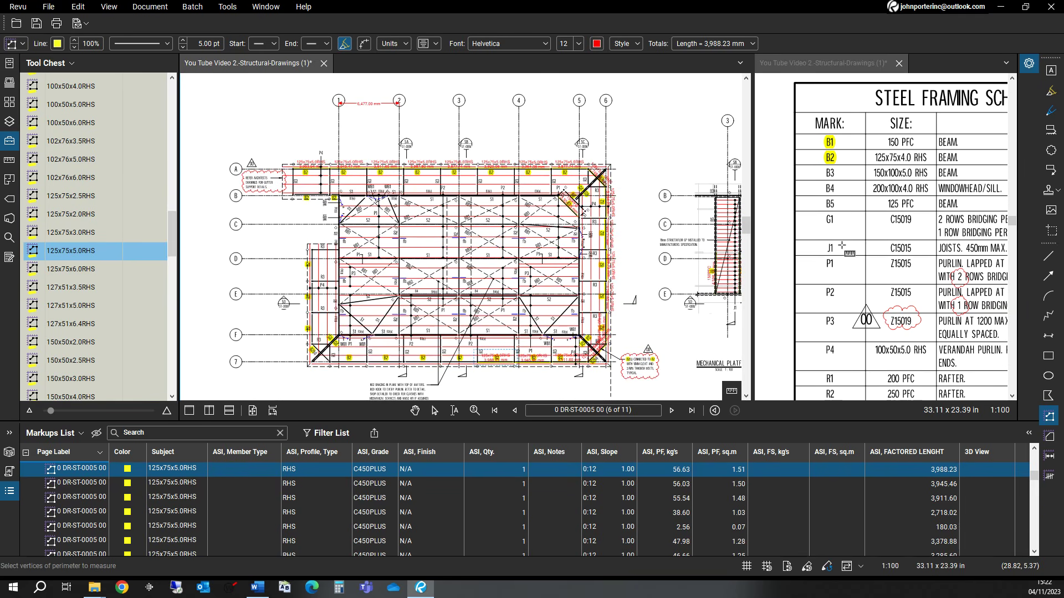
left_click(1008, 396)
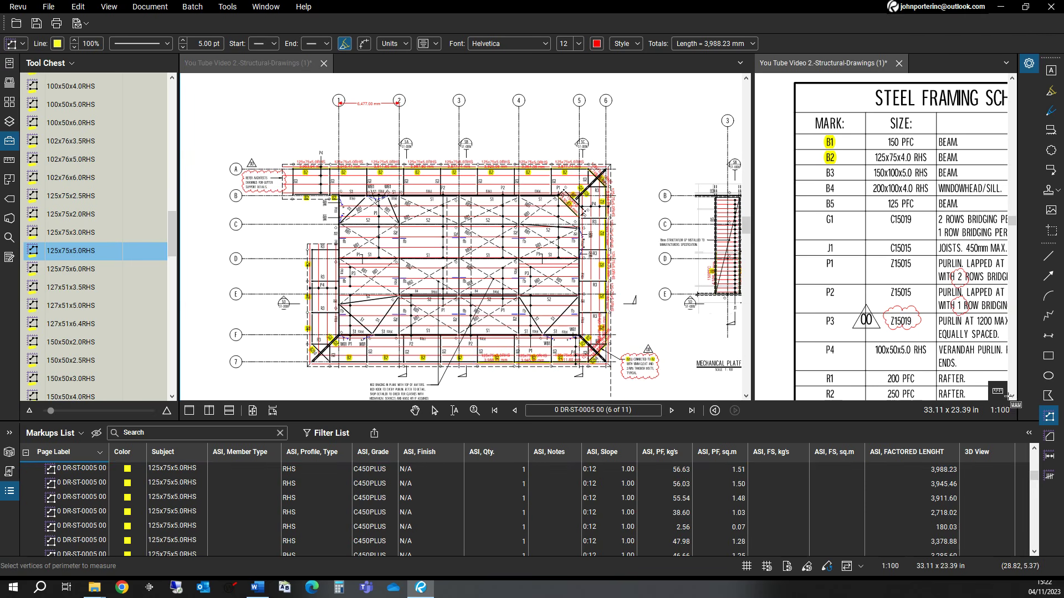
scroll(1012, 396, "down", 3)
scroll(924, 349, "up", 5)
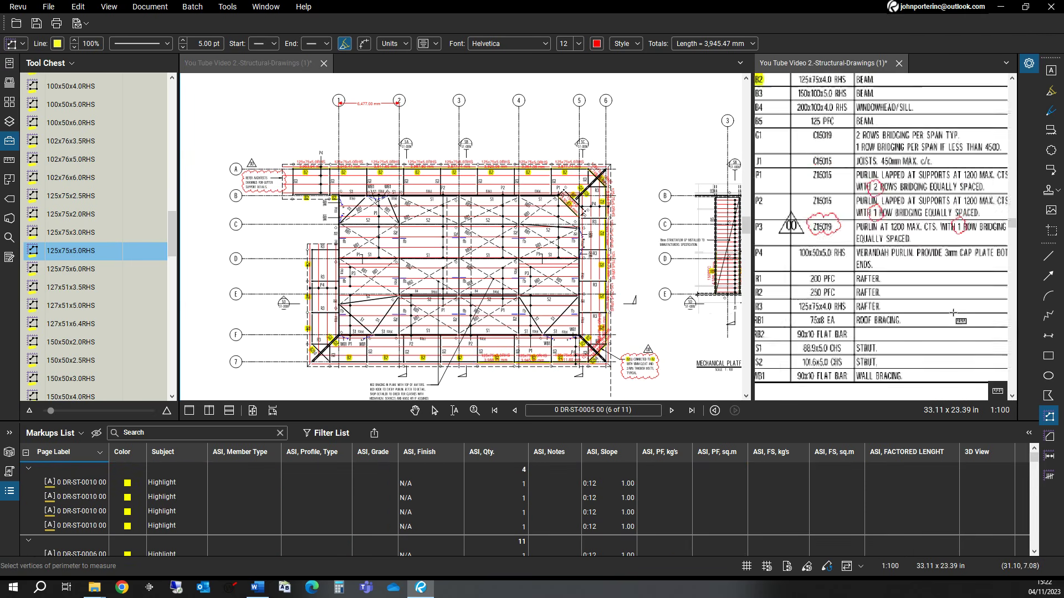
left_click_drag(923, 349, 998, 314)
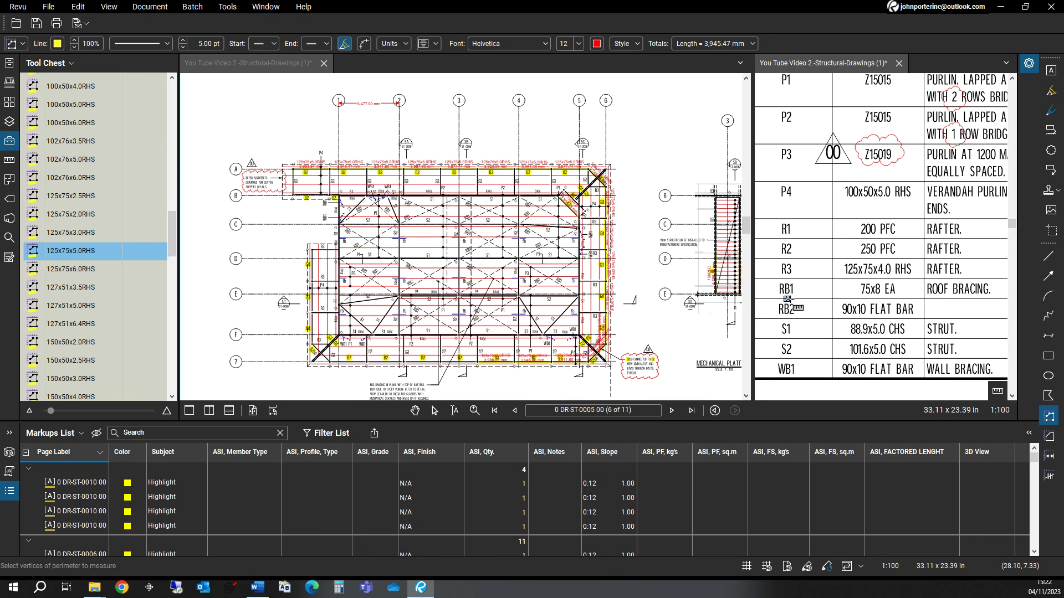
left_click(9, 238)
double_click(52, 88)
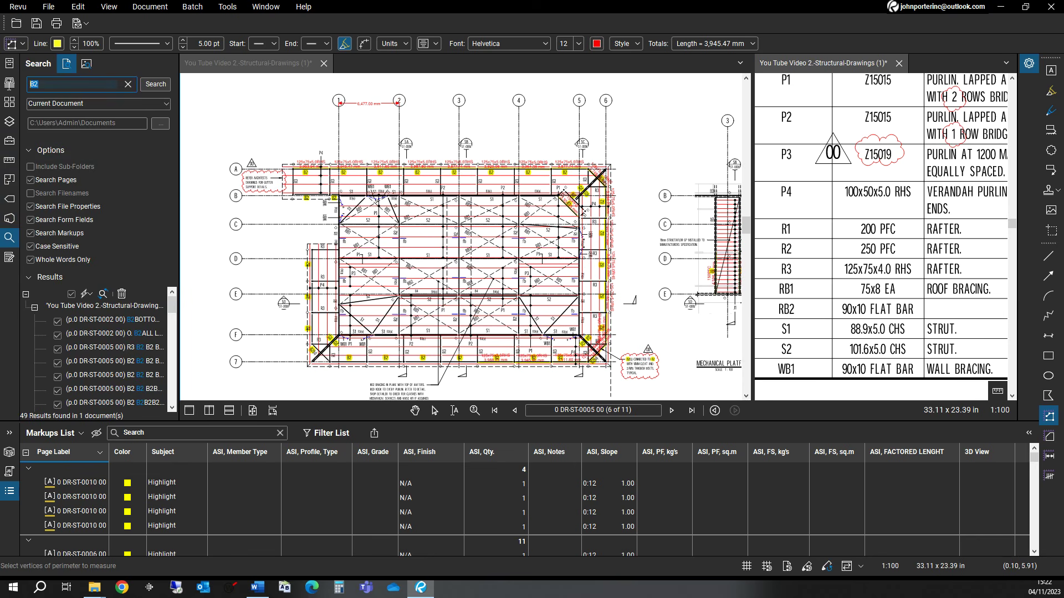
type("RB1")
left_click(149, 85)
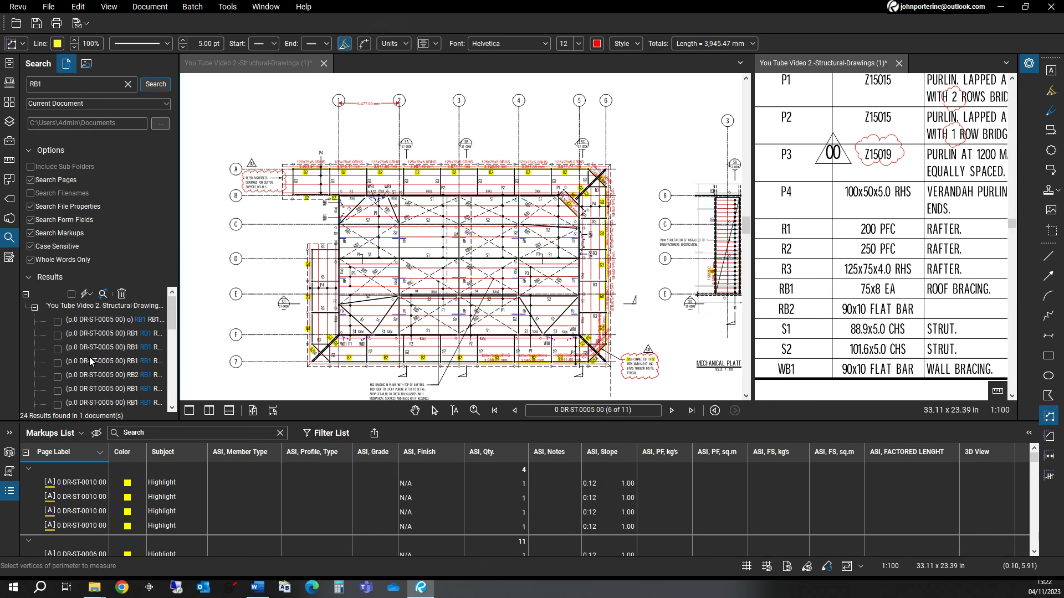
scroll(91, 349, "down", 5)
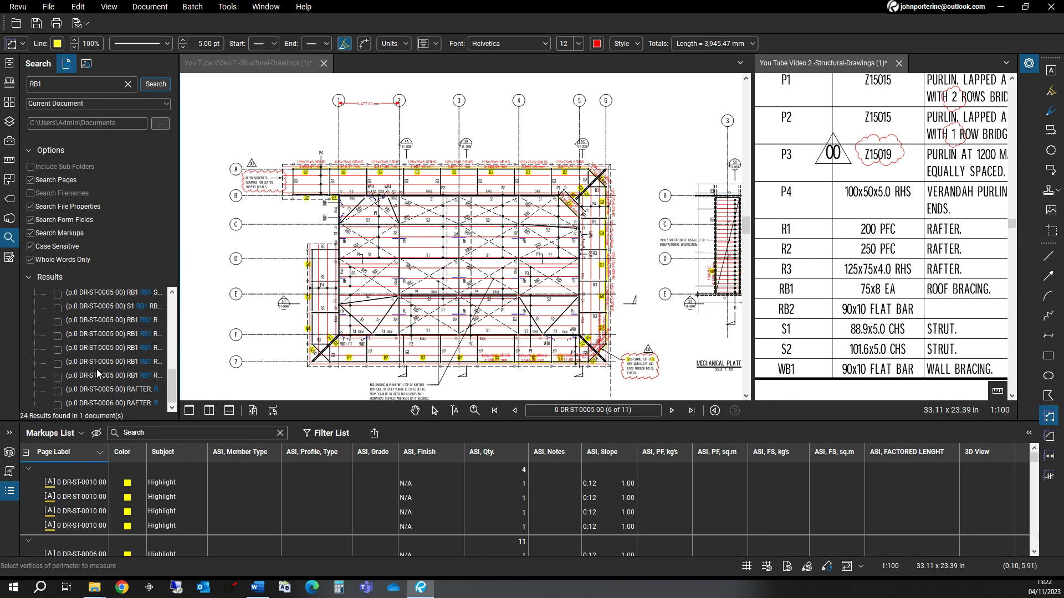
scroll(97, 370, "up", 3)
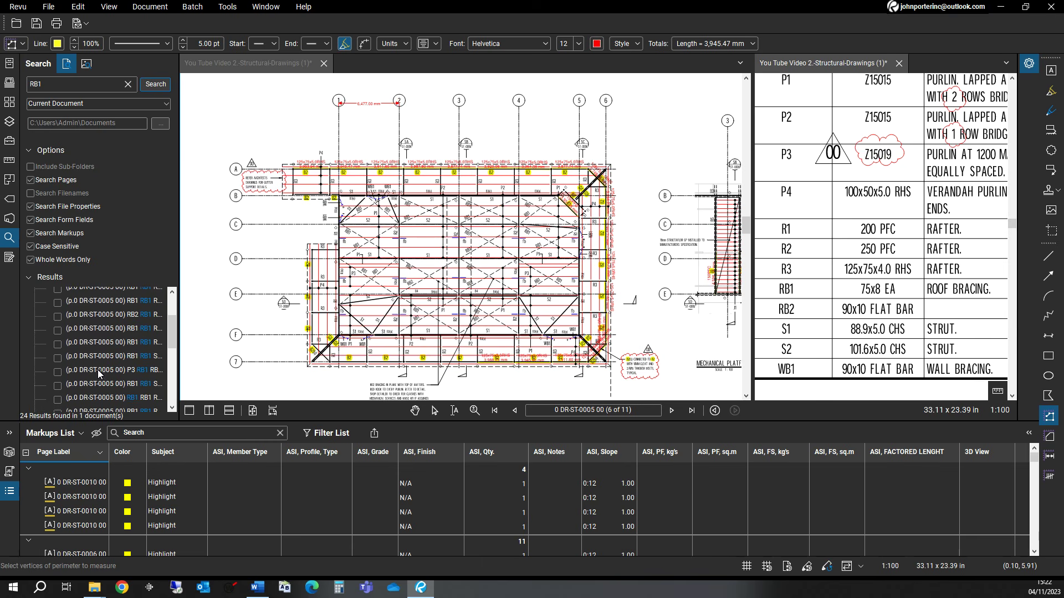
- Check all the RB1 search results and highlight them in the drawings
scroll(98, 370, "up", 3)
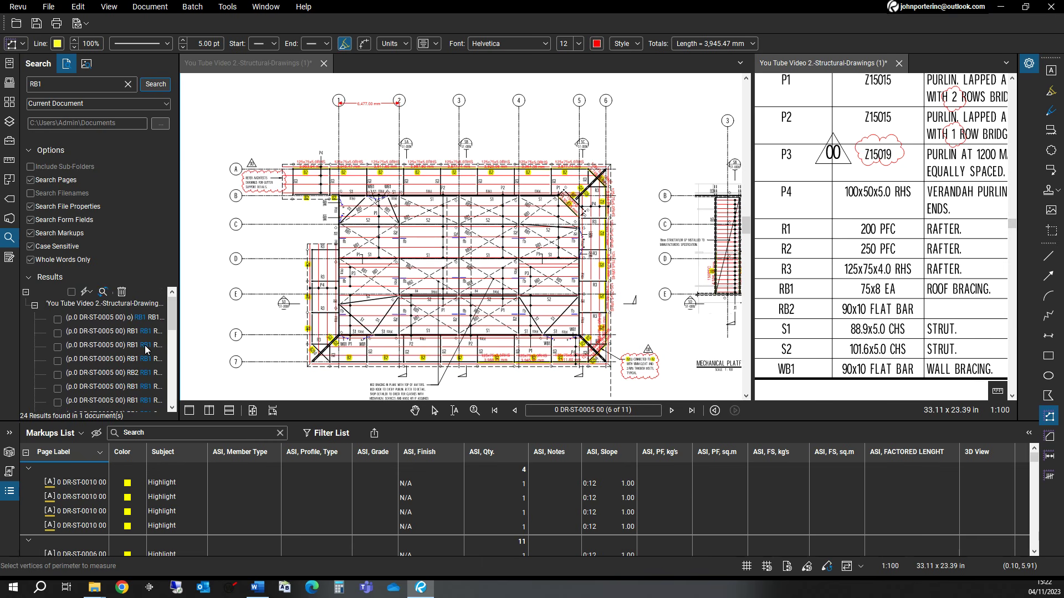
left_click(111, 345)
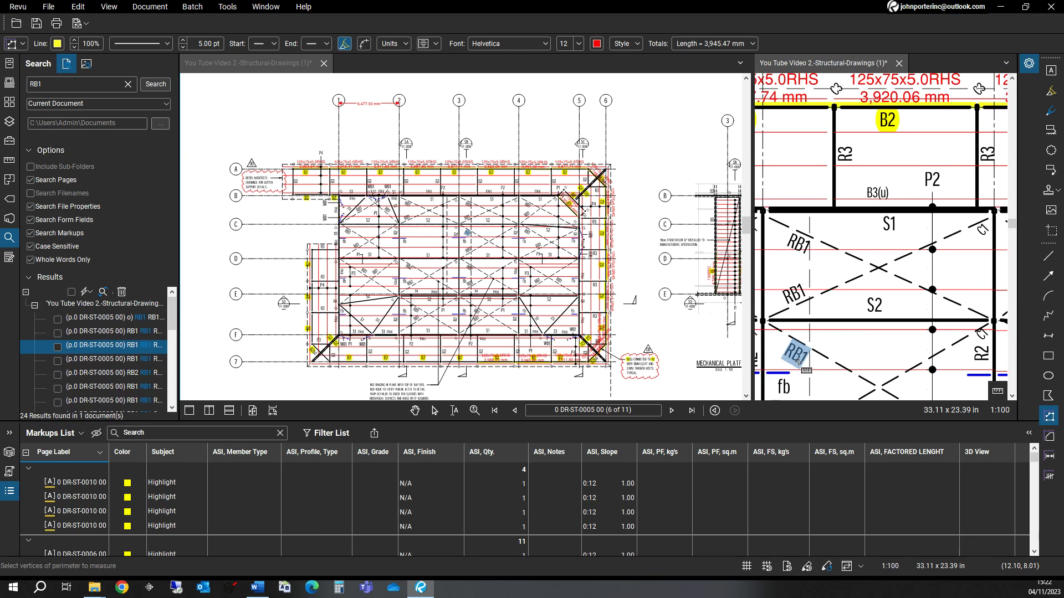
left_click(71, 292)
left_click(90, 293)
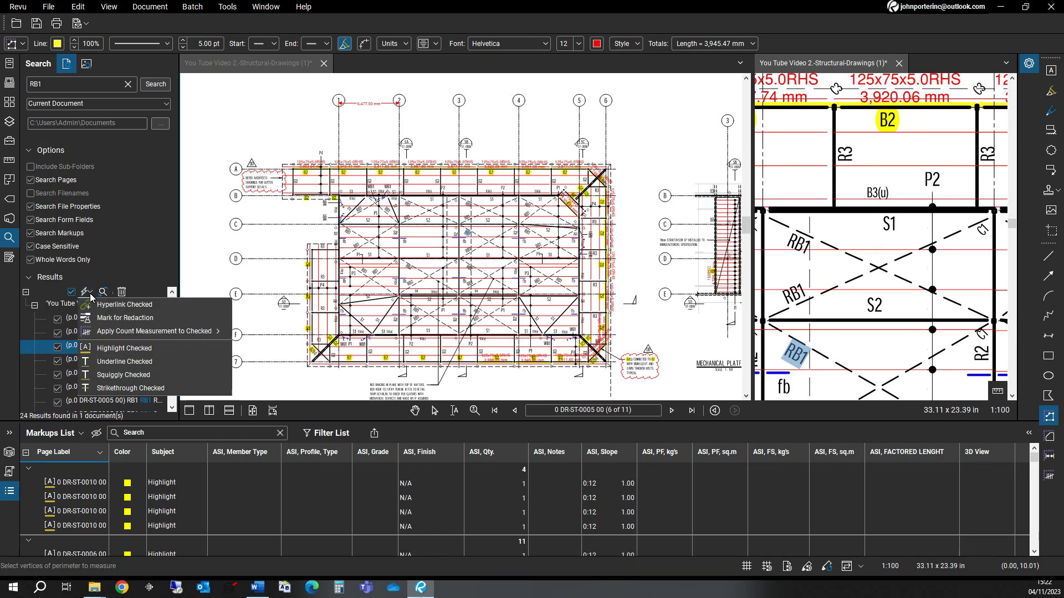
left_click(103, 351)
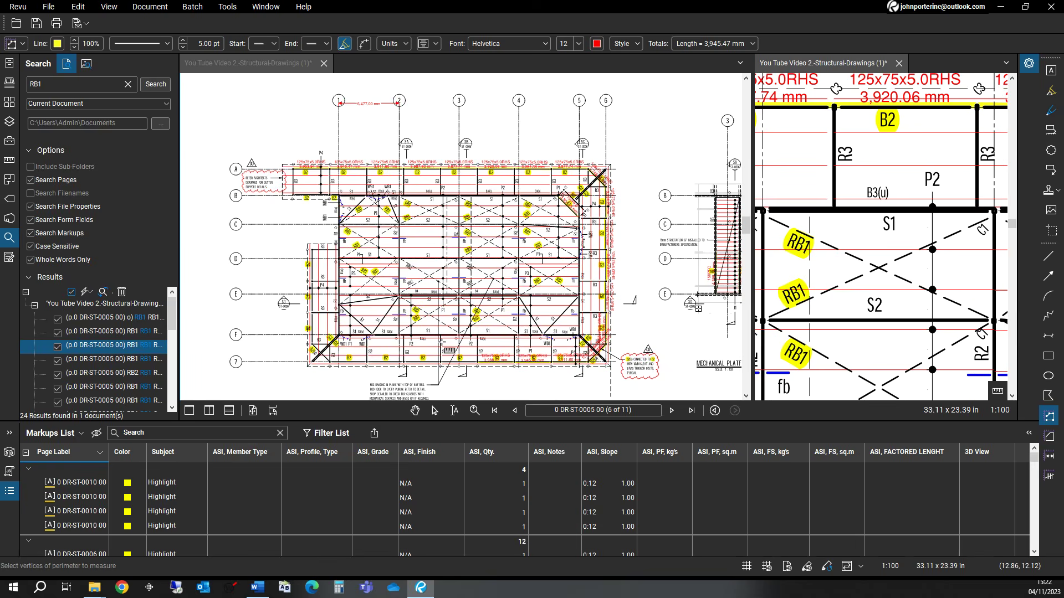
- Cancel the active takeoff tool and check the RB1 roof bracing size in the steel framing schedule
scroll(442, 344, "up", 6)
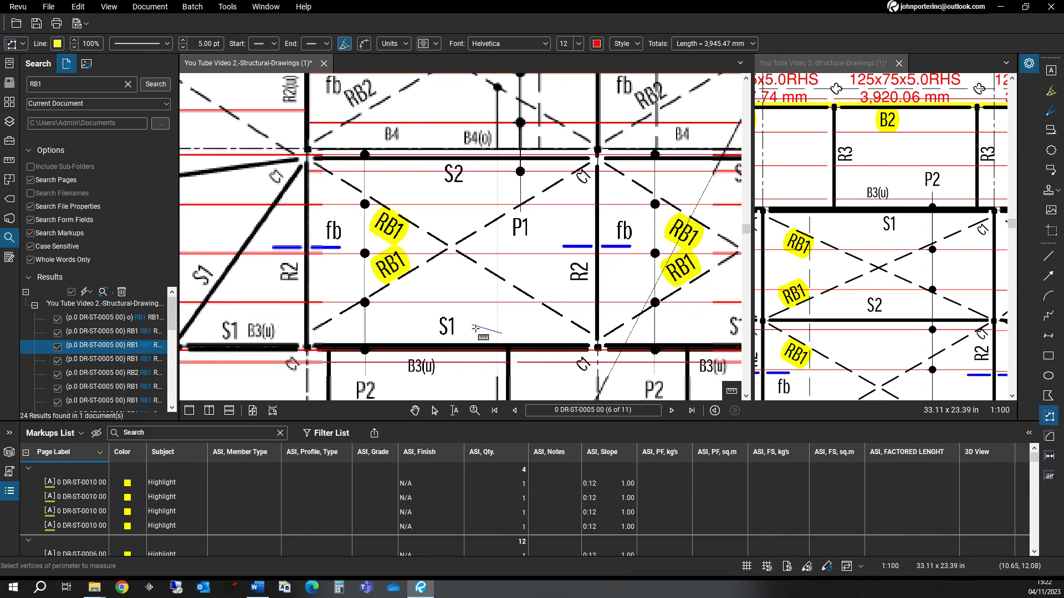
scroll(475, 328, "right", 10)
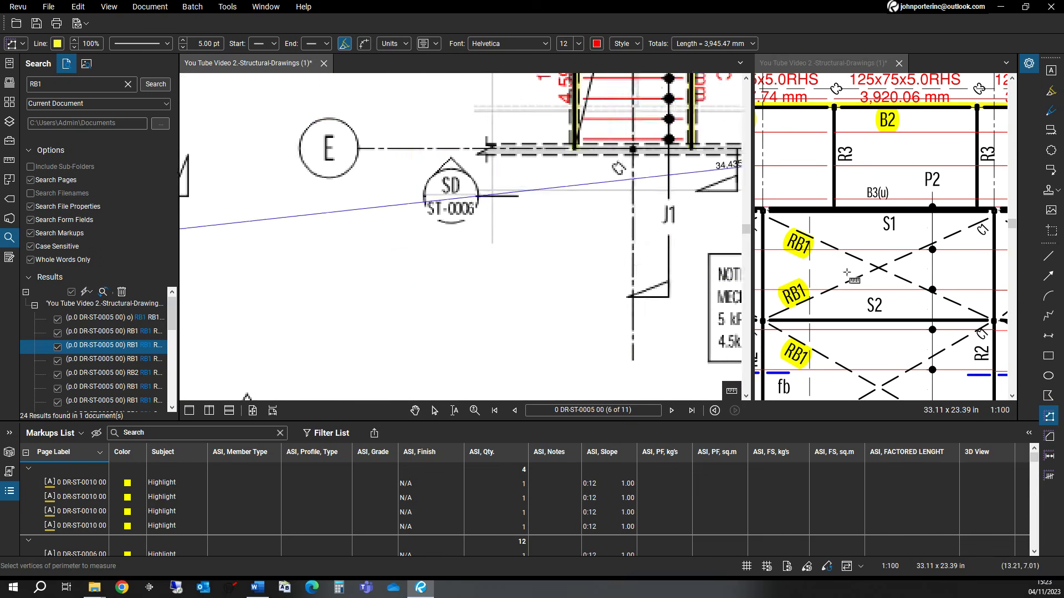
key("Escape")
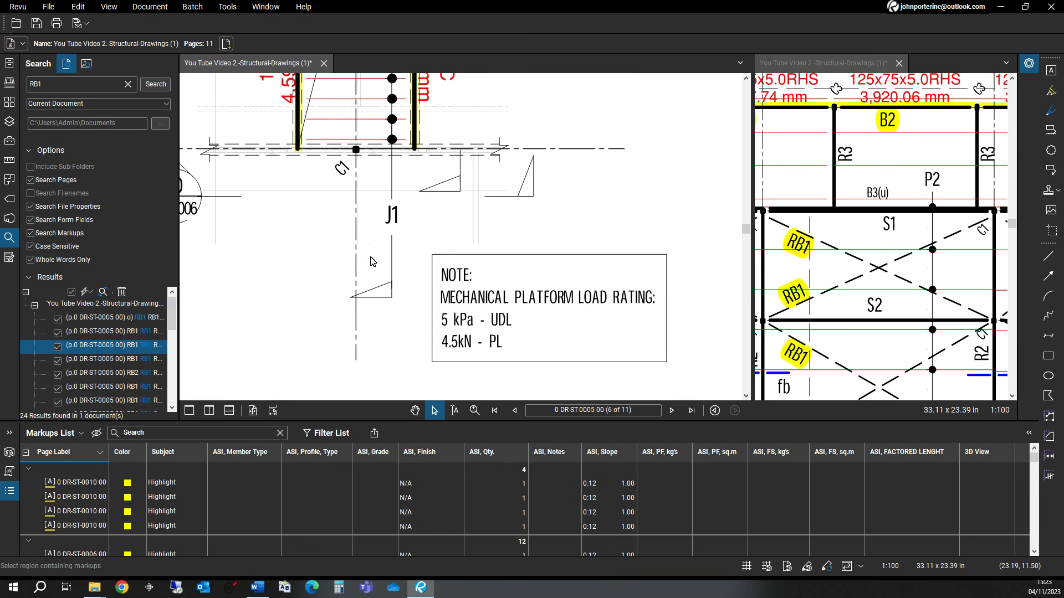
scroll(370, 248, "down", 4)
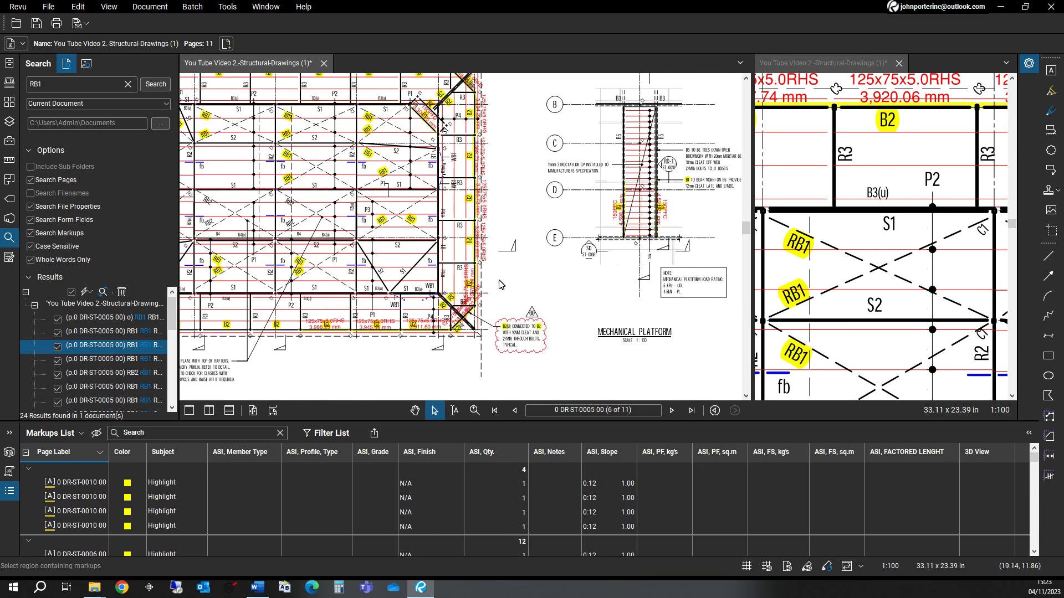
scroll(853, 240, "down", 4)
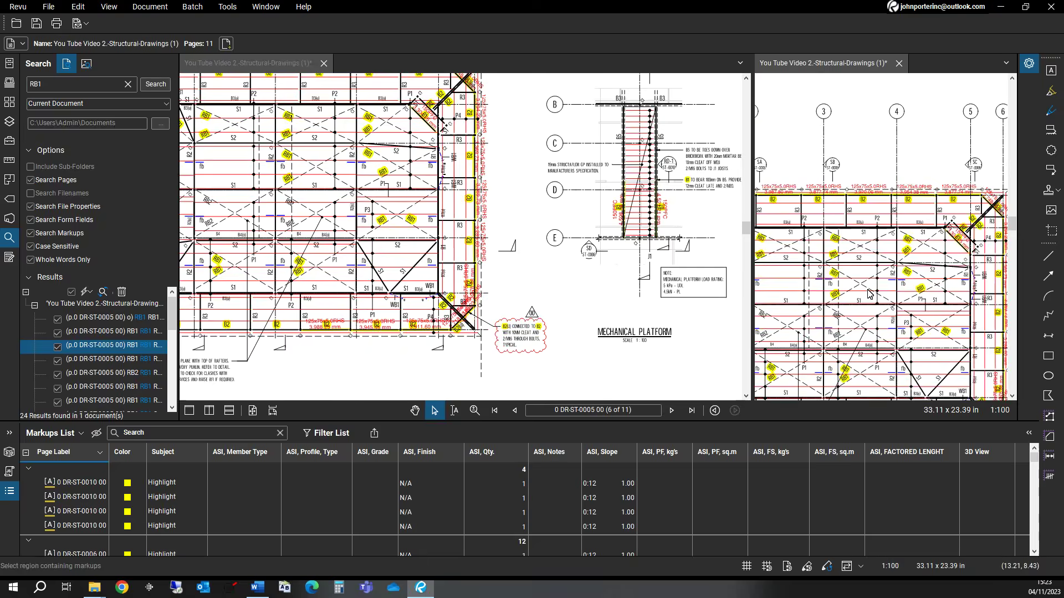
scroll(818, 249, "down", 1)
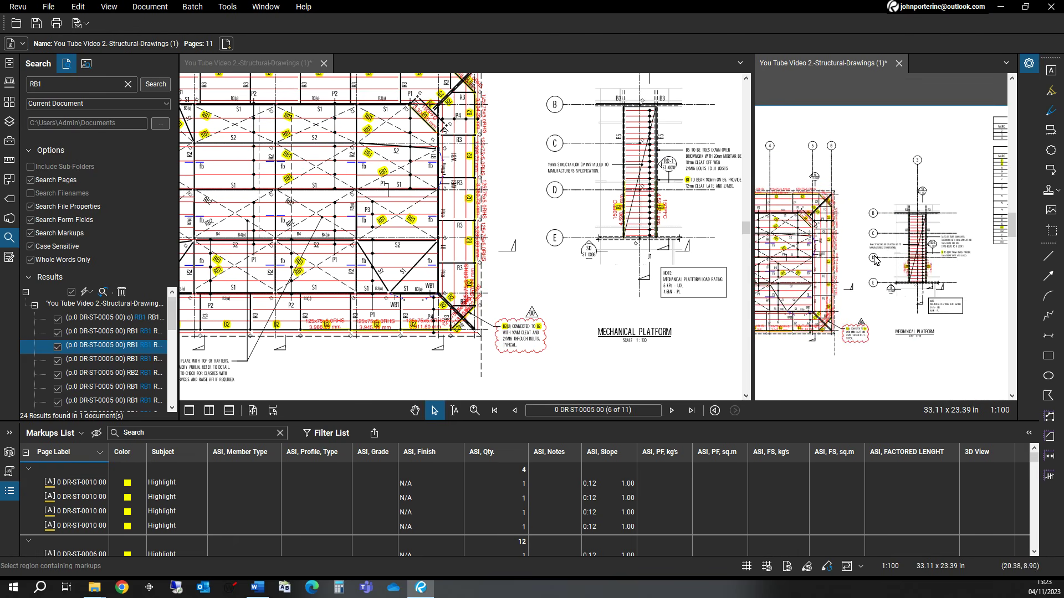
scroll(913, 218, "up", 4)
scroll(911, 218, "up", 2)
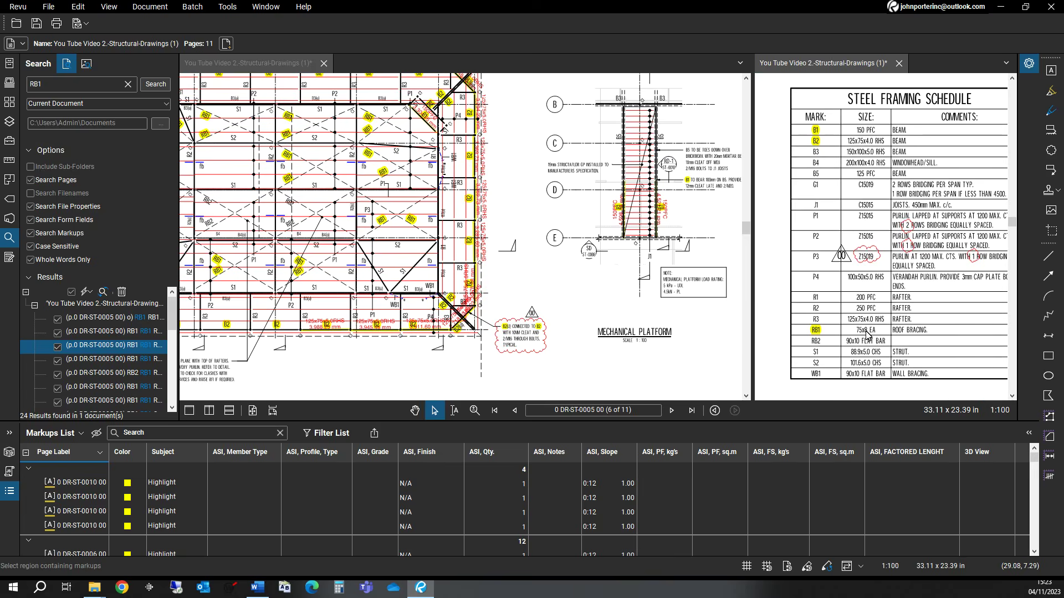
scroll(867, 334, "up", 2)
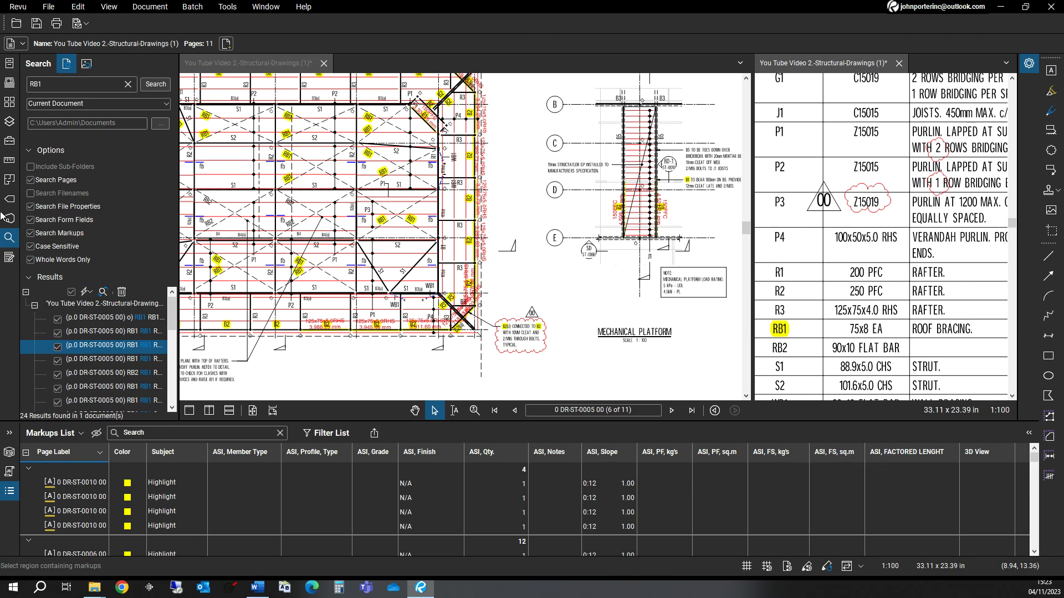
- In the tool chest, collapse the ASI PFC and RHS tool sets and expand the ASI, Type EA, 300 set
left_click(6, 142)
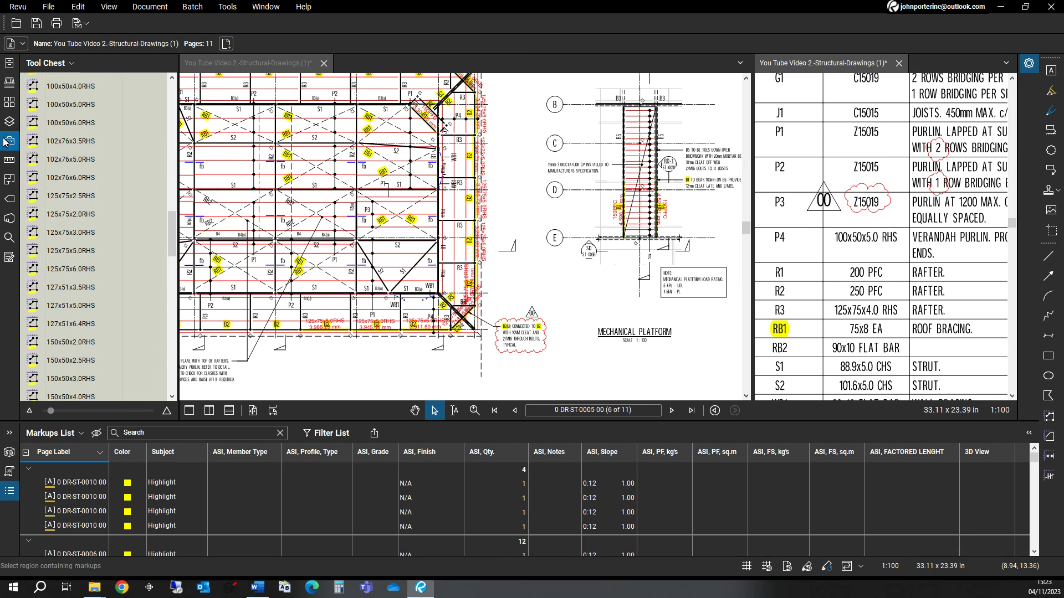
scroll(169, 93, "up", 6)
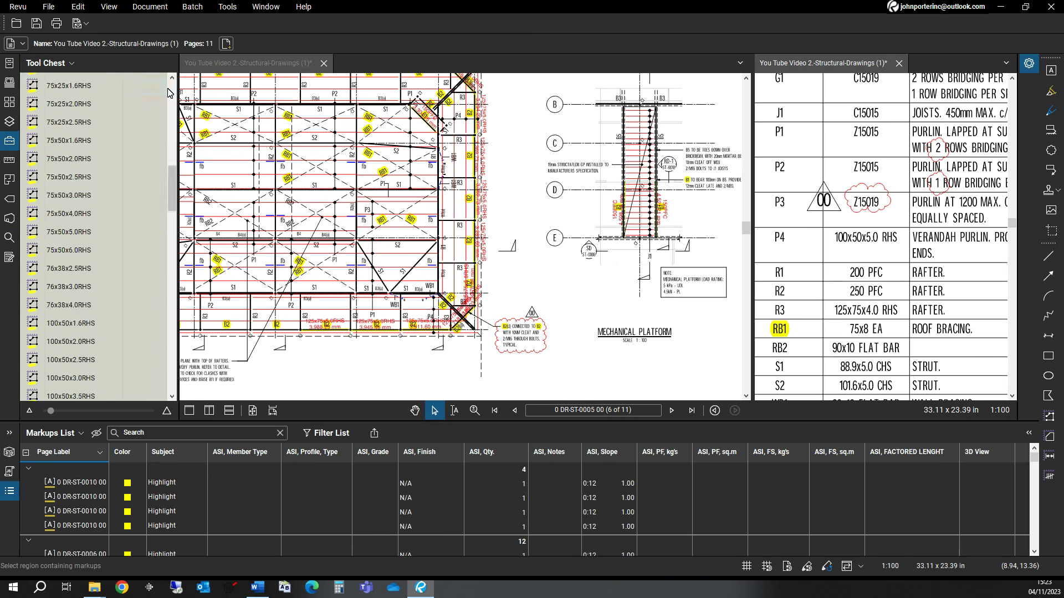
scroll(169, 93, "up", 8)
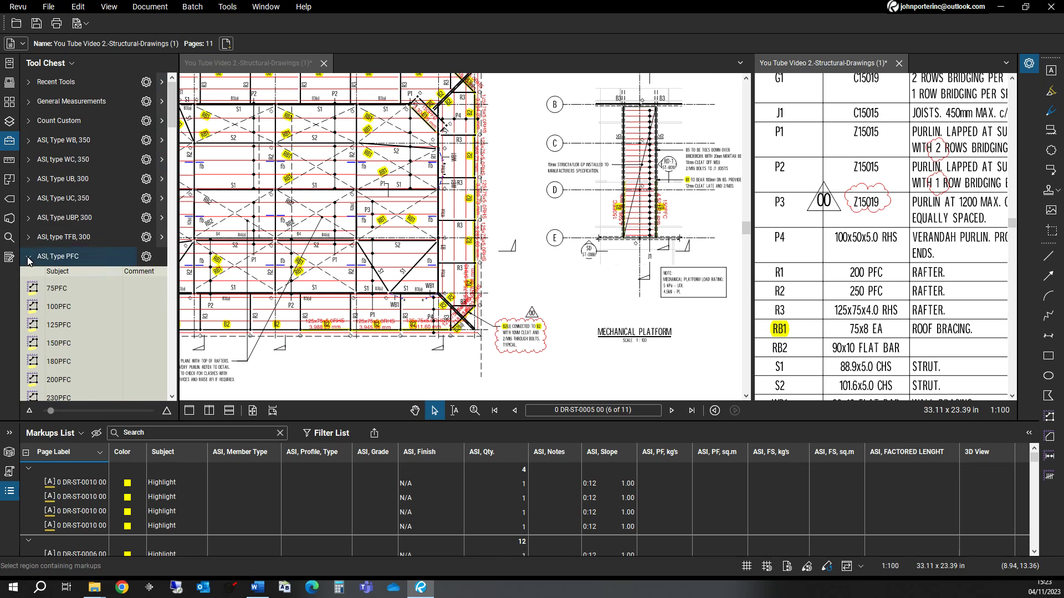
left_click(29, 259)
left_click(29, 276)
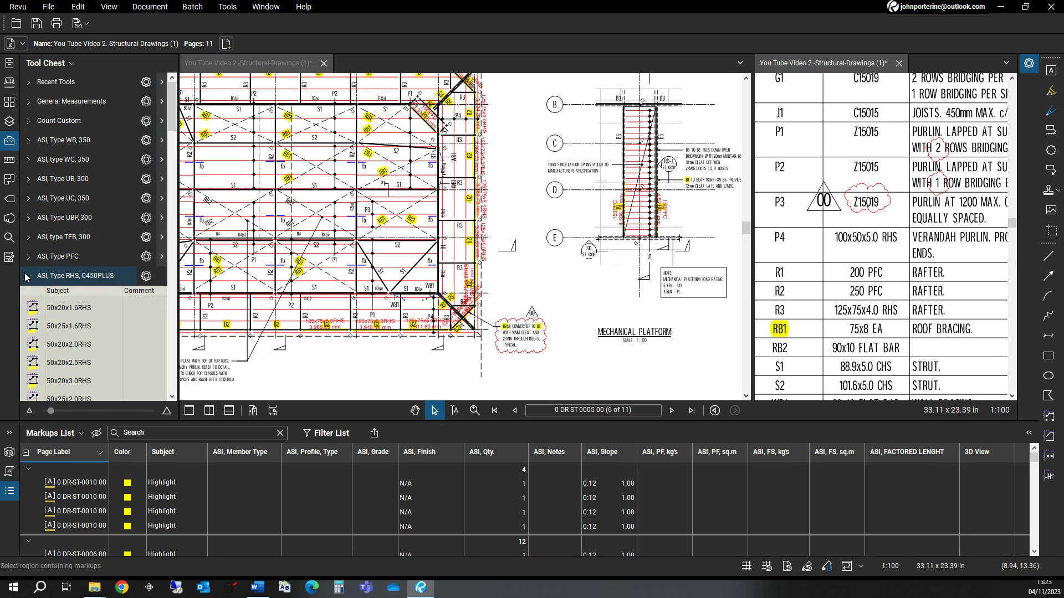
left_click(26, 276)
left_click(50, 354)
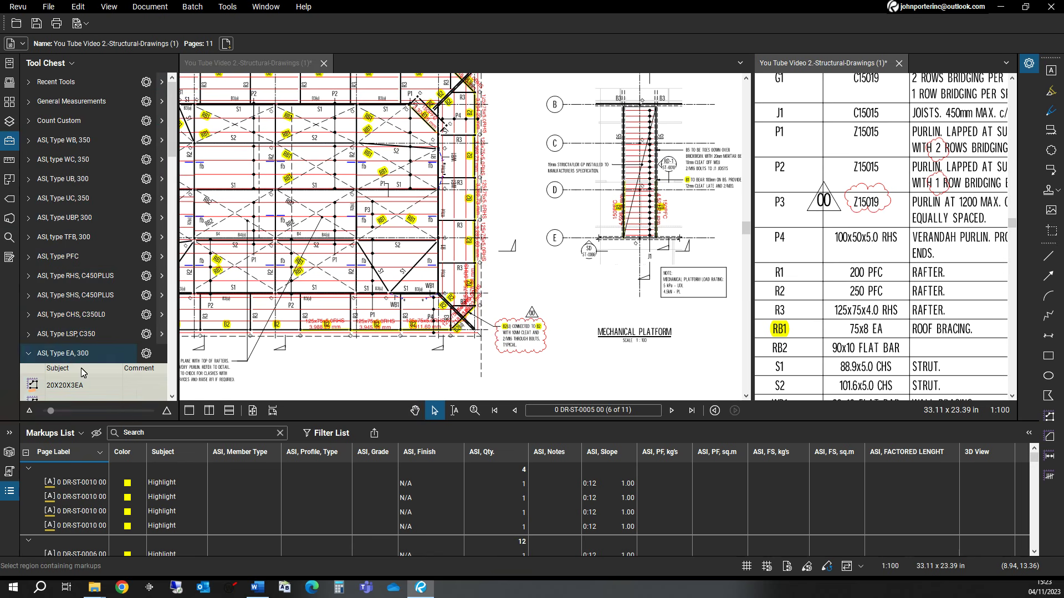
- Select the 75x75x8EA profile tool from the equal angle set
left_click(171, 397)
left_click(171, 397)
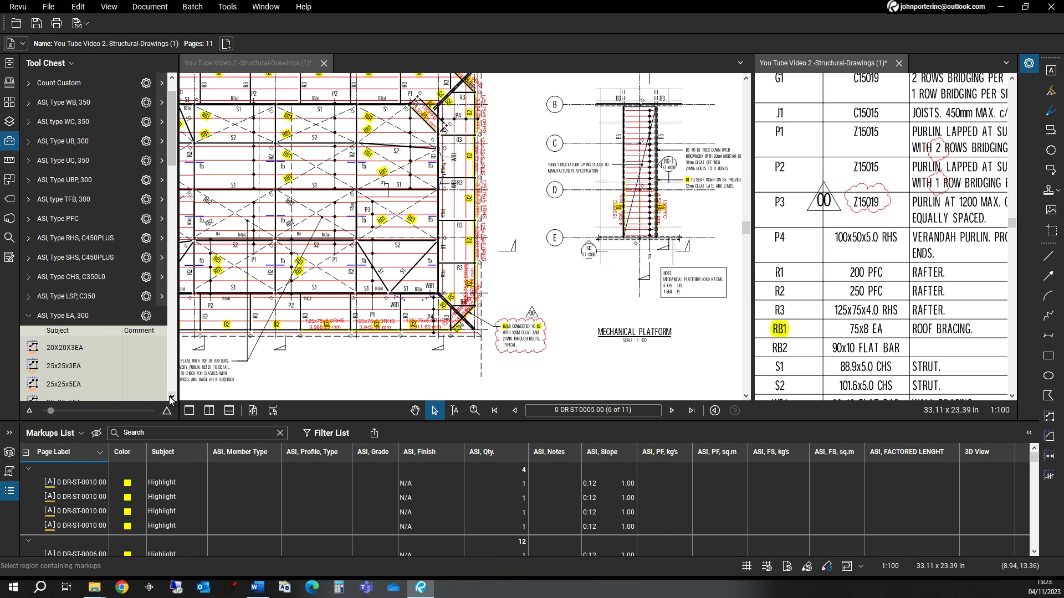
left_click(172, 397)
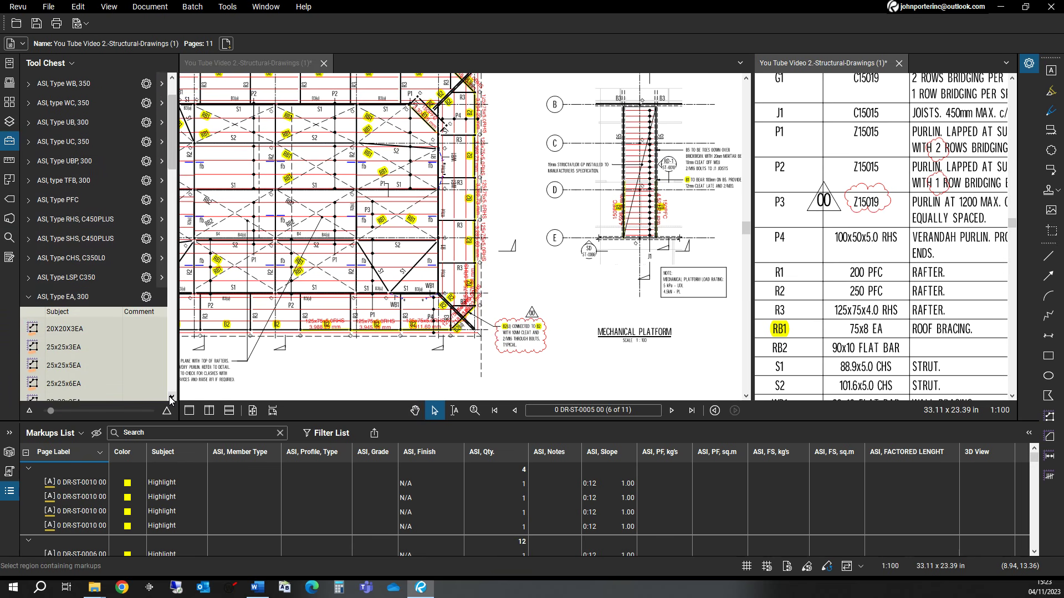
left_click(171, 397)
left_click(172, 397)
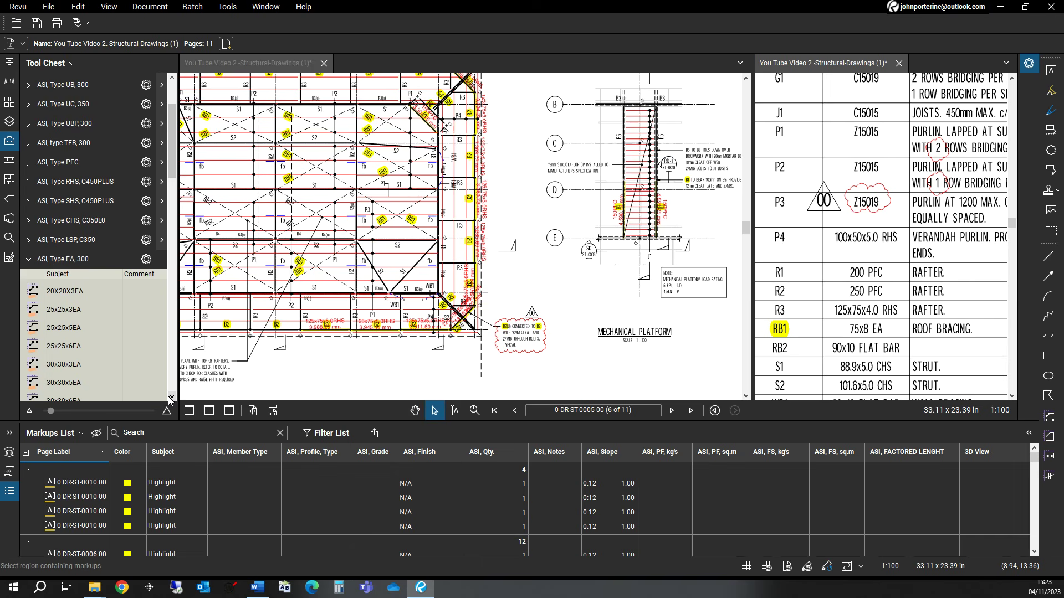
left_click(172, 397)
left_click(172, 398)
left_click(171, 397)
left_click(171, 397)
left_click(171, 397)
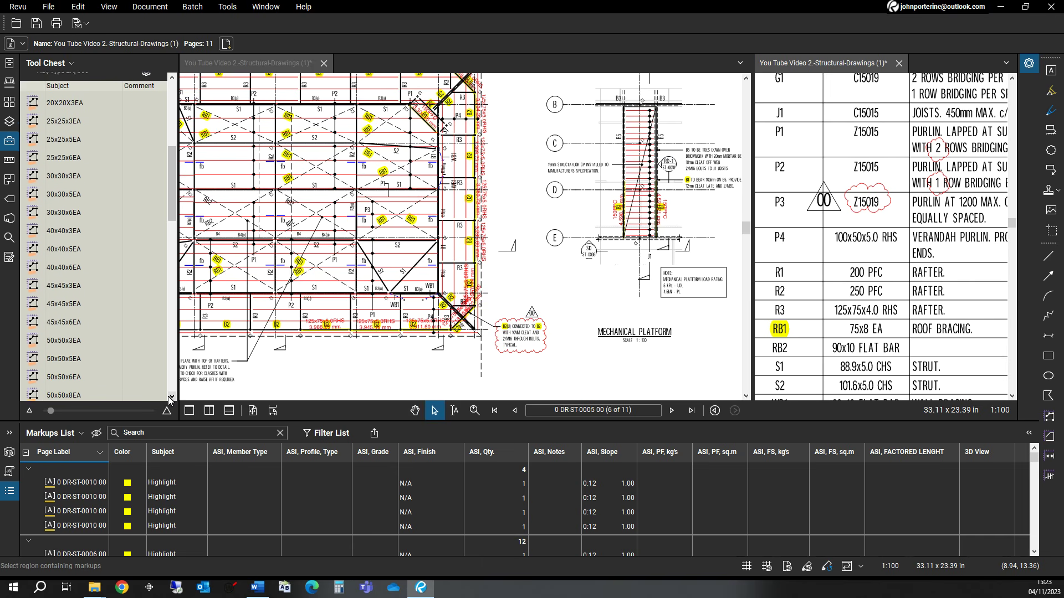
left_click(172, 397)
left_click(171, 397)
left_click(172, 397)
left_click(172, 397)
left_click(171, 398)
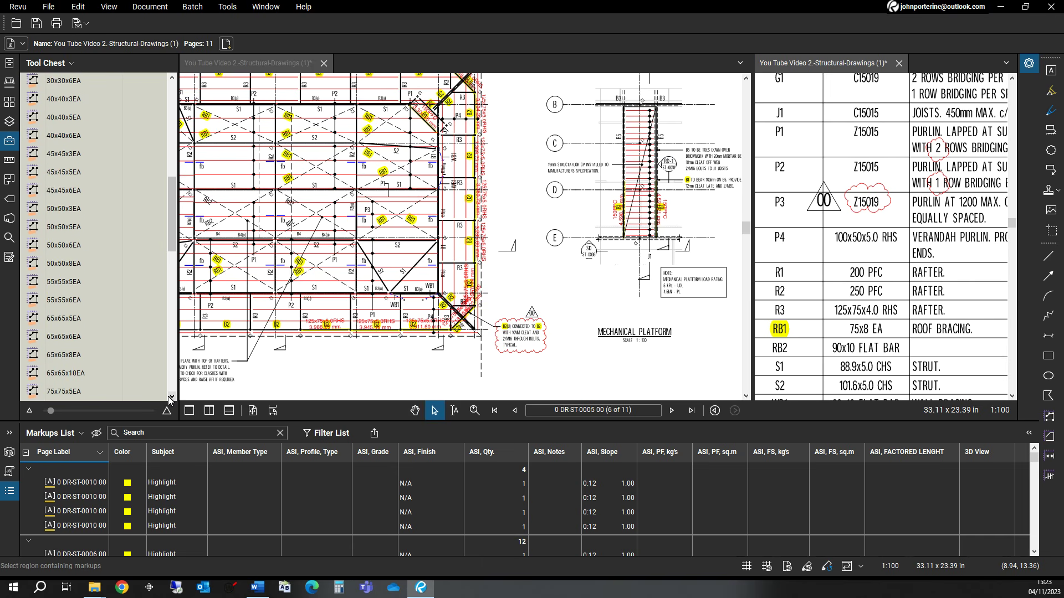
left_click(172, 397)
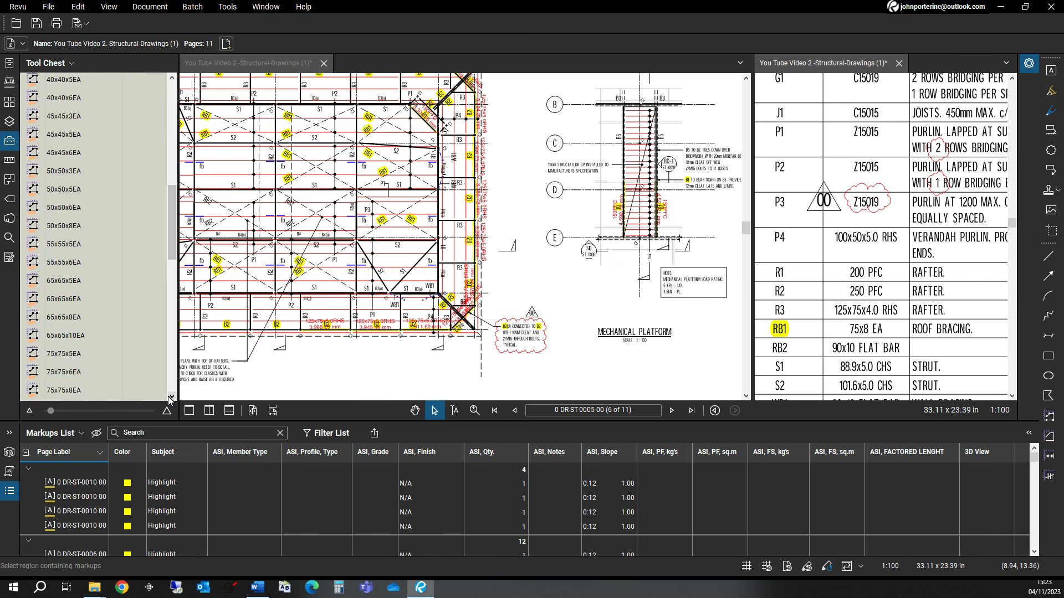
left_click(45, 391)
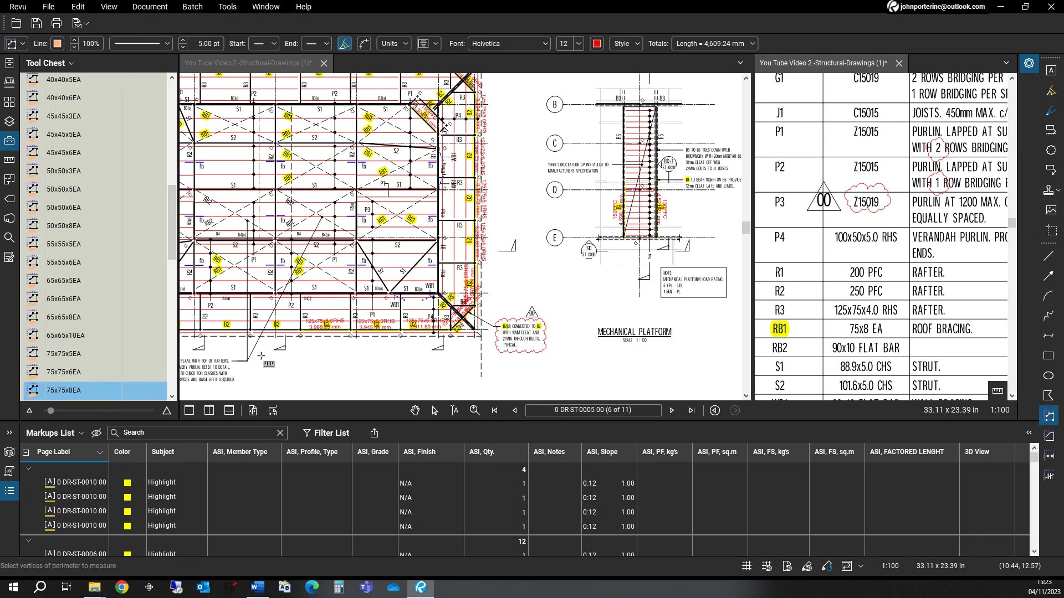
- Take off the two RB1 braces in the roof plan's upper-left bay, grids 1 to 2, as 75x75x8EA, about 5,963 and 4,546 mm long
scroll(213, 393, "down", 3)
scroll(258, 332, "up", 5)
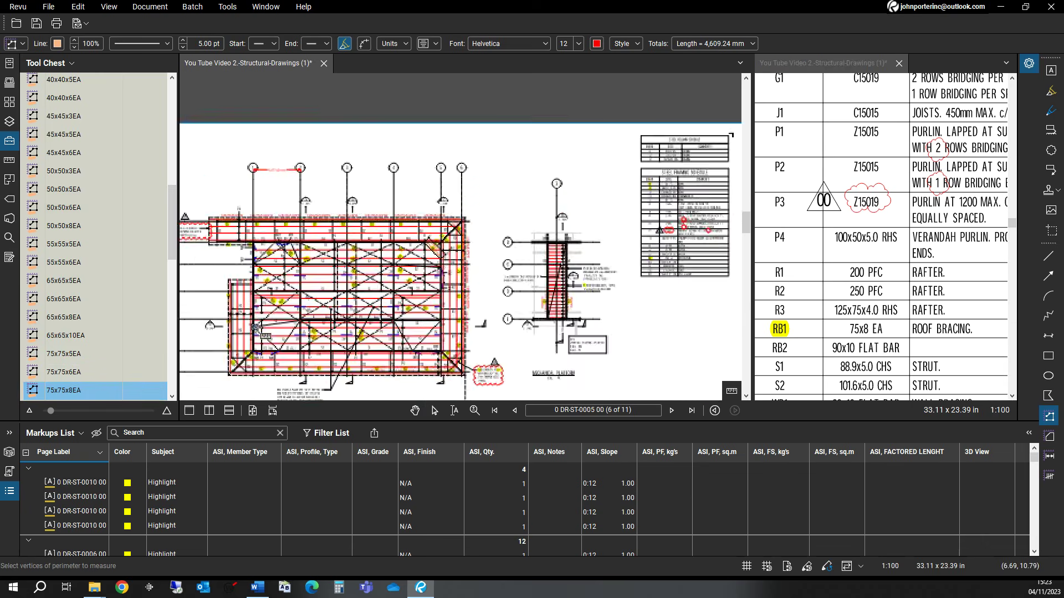
scroll(270, 349, "up", 4)
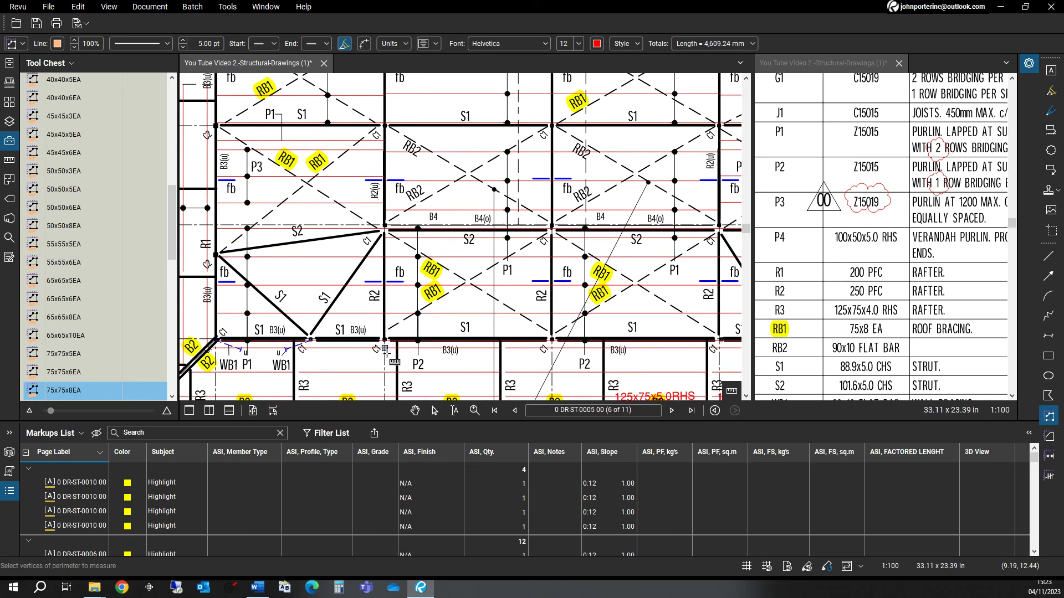
scroll(386, 339, "down", 2)
scroll(286, 278, "up", 1)
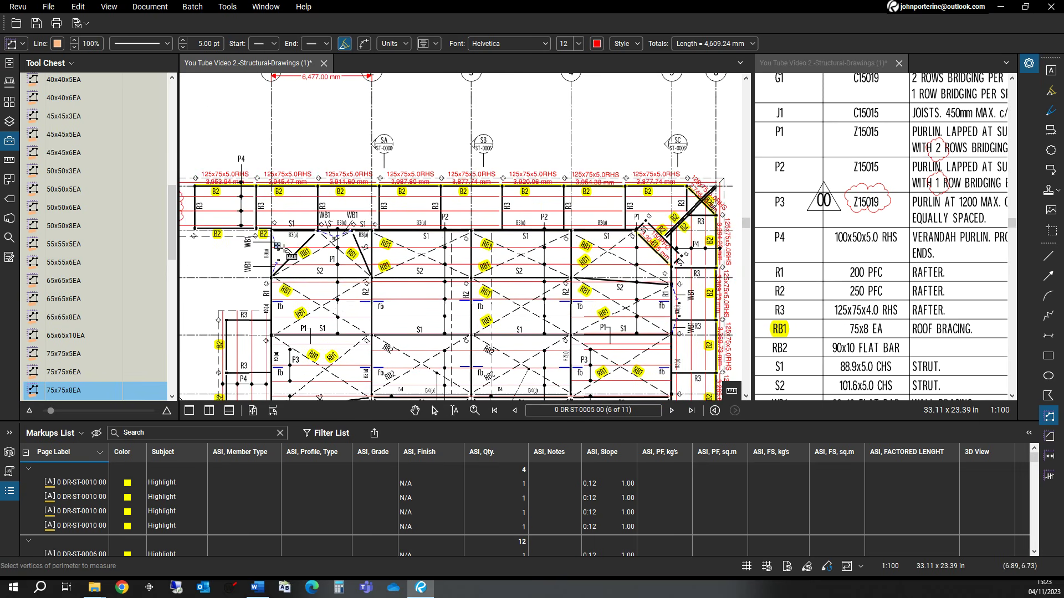
scroll(286, 278, "up", 2)
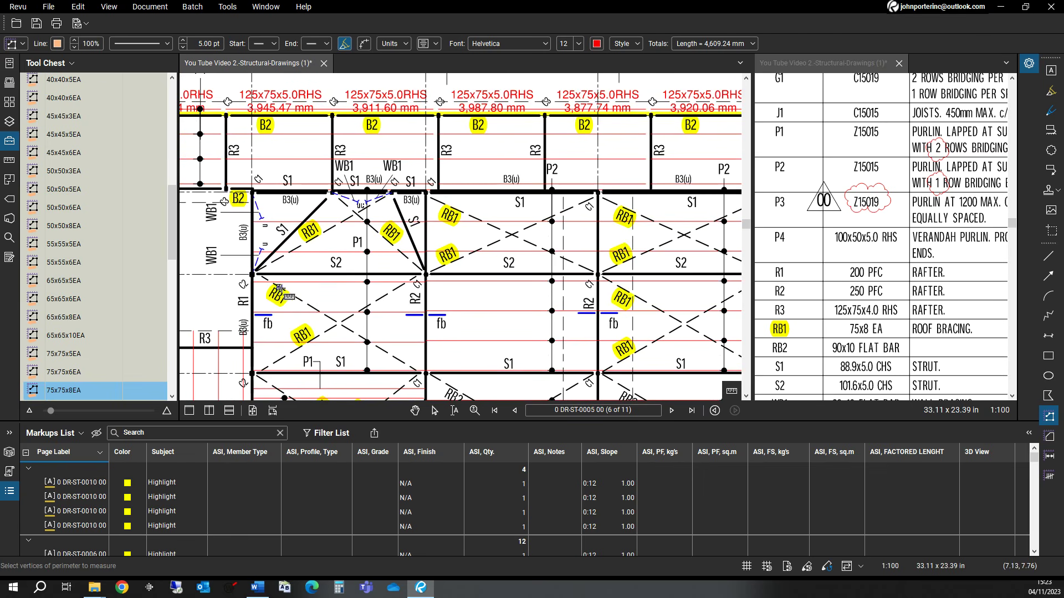
left_click(253, 274)
double_click(391, 194)
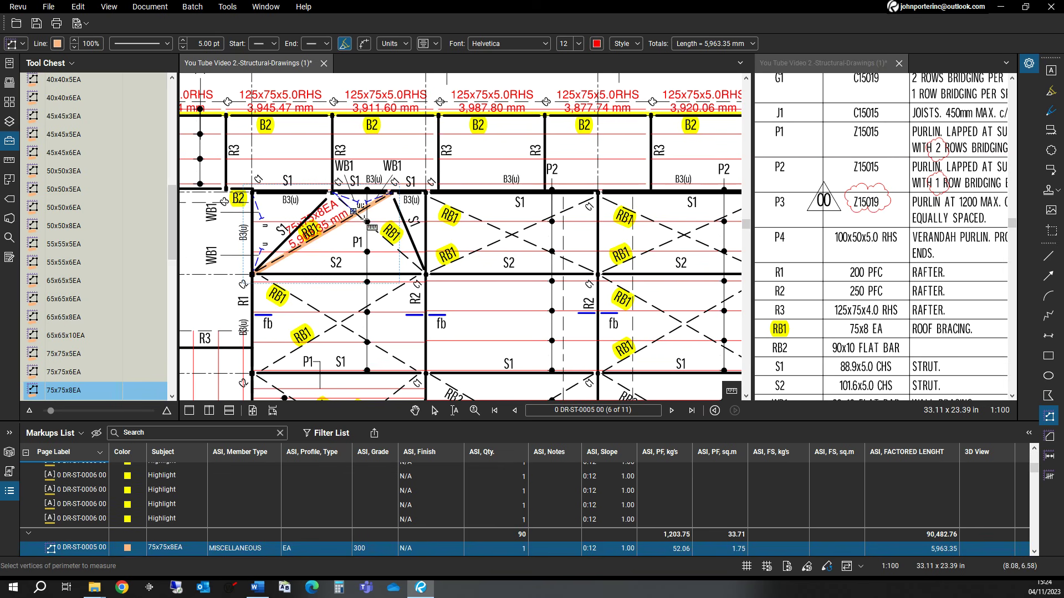
left_click(425, 273)
double_click(331, 194)
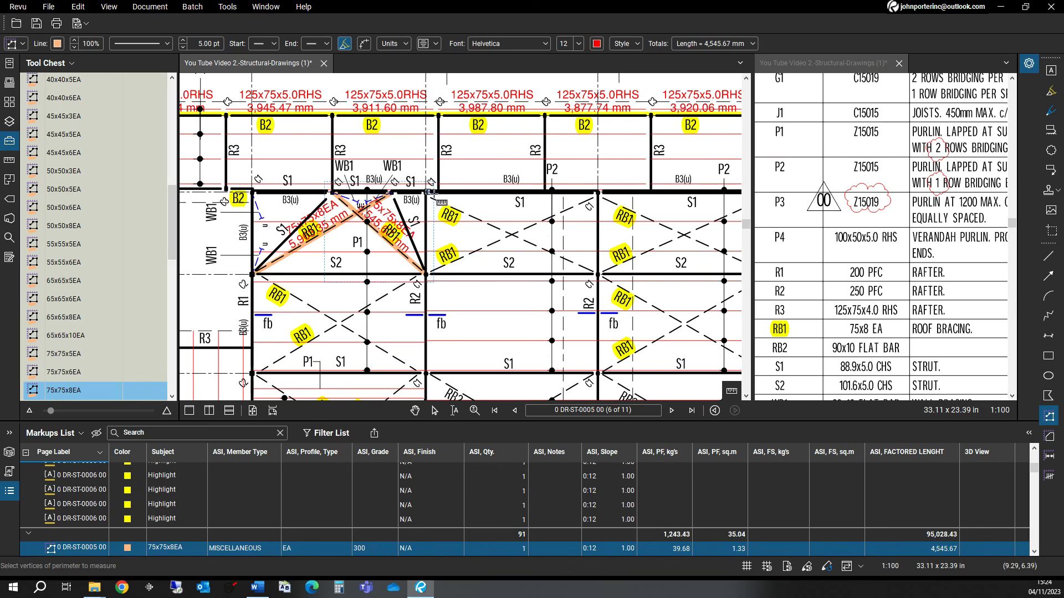
- Take off the crossed RB1 braces in the top bay between grids 2 and 3 as 75x75x8EA, about 7,050 and 6,958 mm long
left_click(425, 195)
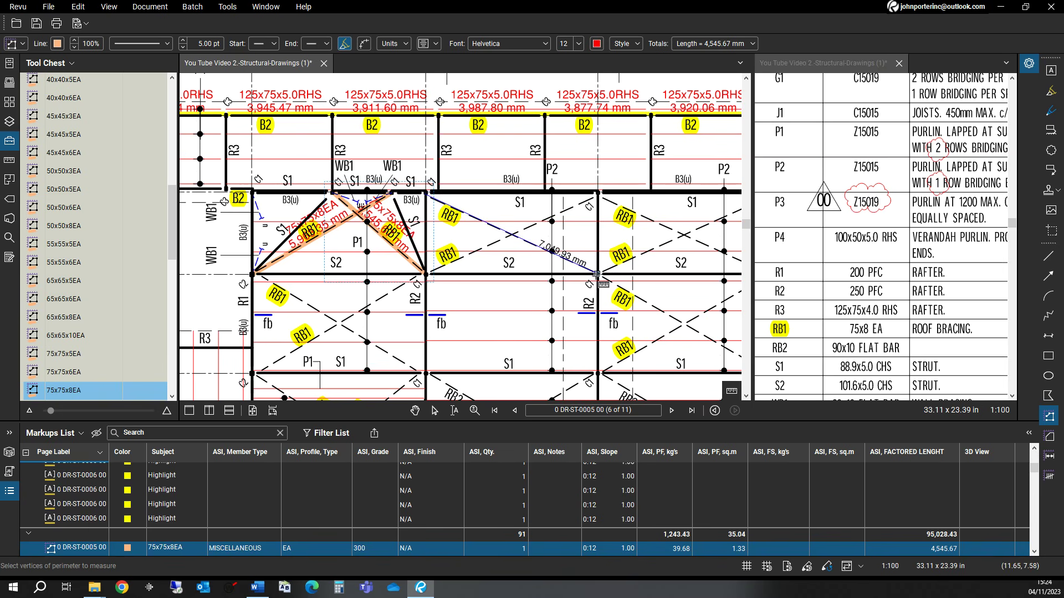
double_click(597, 274)
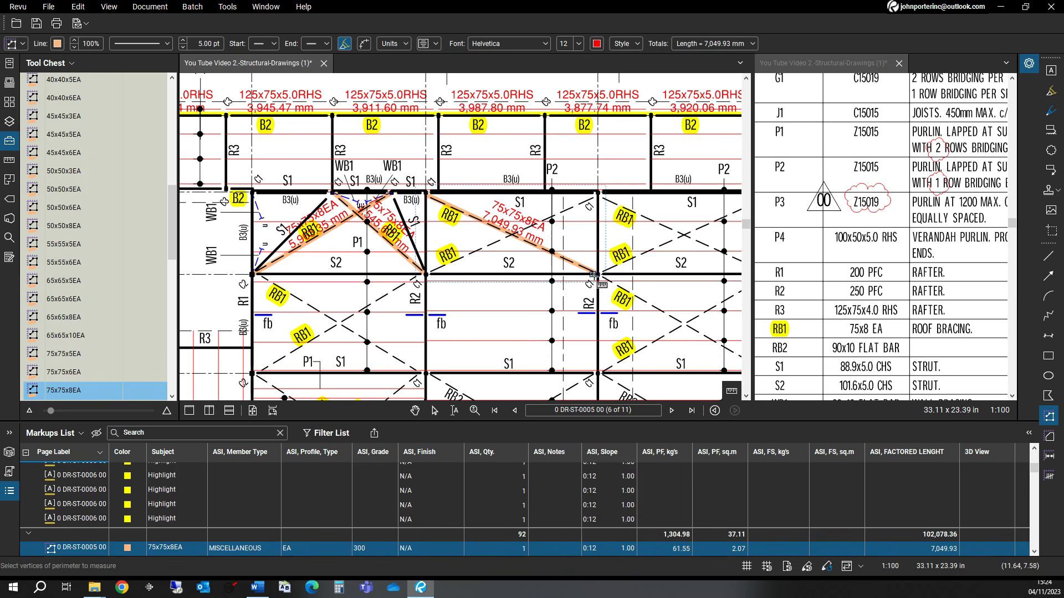
left_click(427, 273)
double_click(597, 194)
- Take off the crossed RB1 braces in the top bay between grids 3 and 4 as 75x75x8EA, about 6,958 and 7,043 mm long
scroll(645, 242, "right", 4)
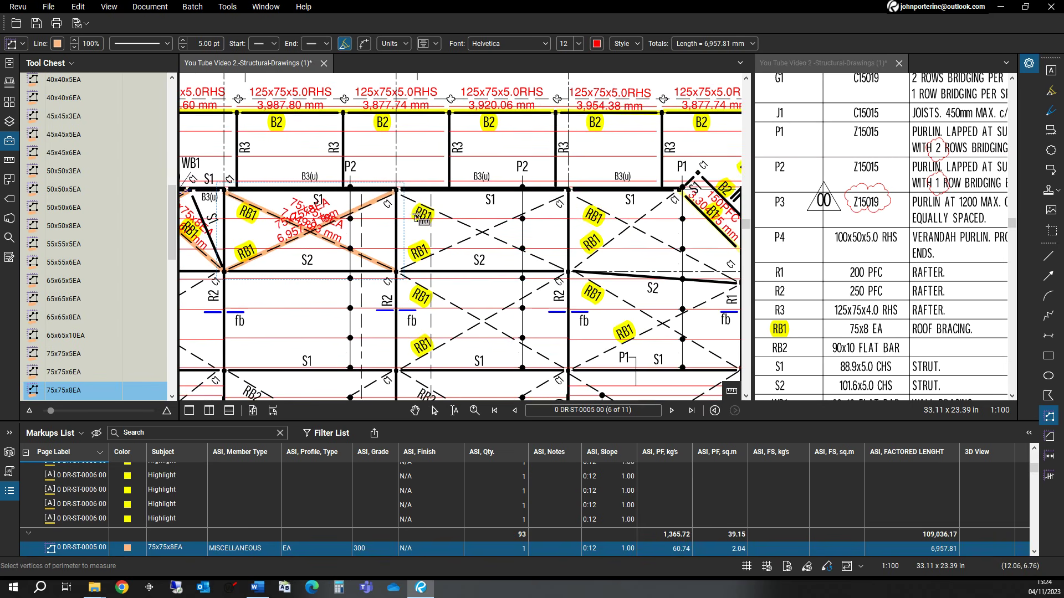
left_click(397, 191)
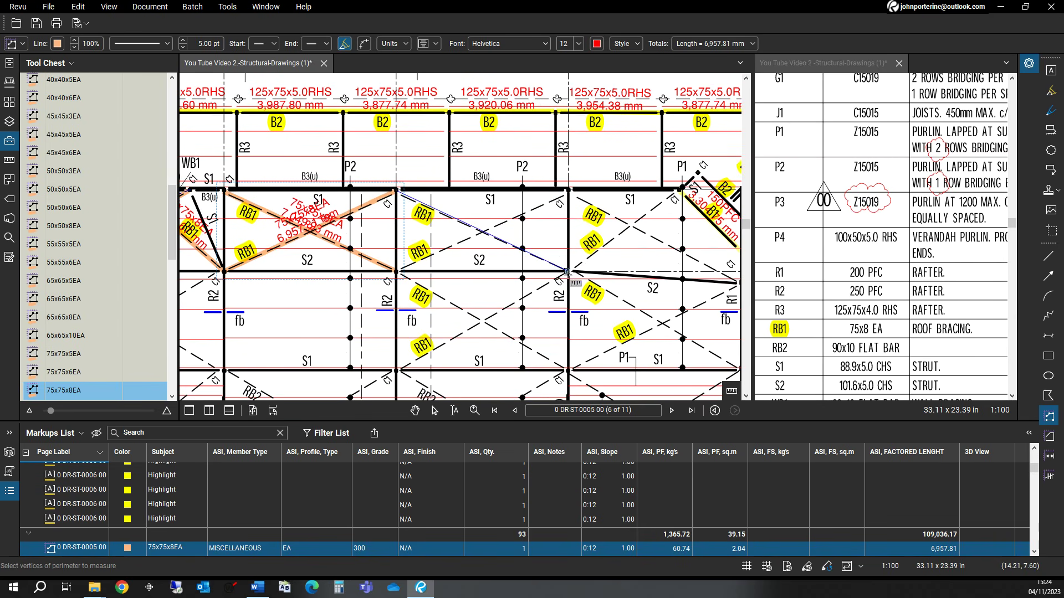
left_click(567, 272)
key("Return")
left_click(568, 191)
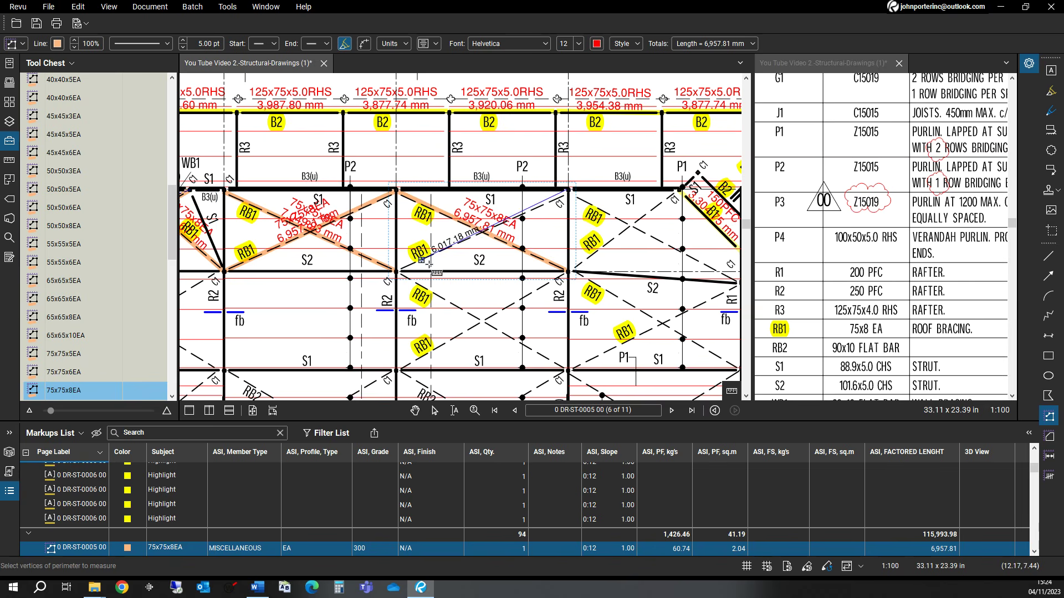
left_click(398, 273)
key("Return")
- Take off the two RB1 braces in the top bay between grids 4 and 5 as 75x75x8EA, about 7,369 and 5,276 mm long
scroll(626, 302, "right", 5)
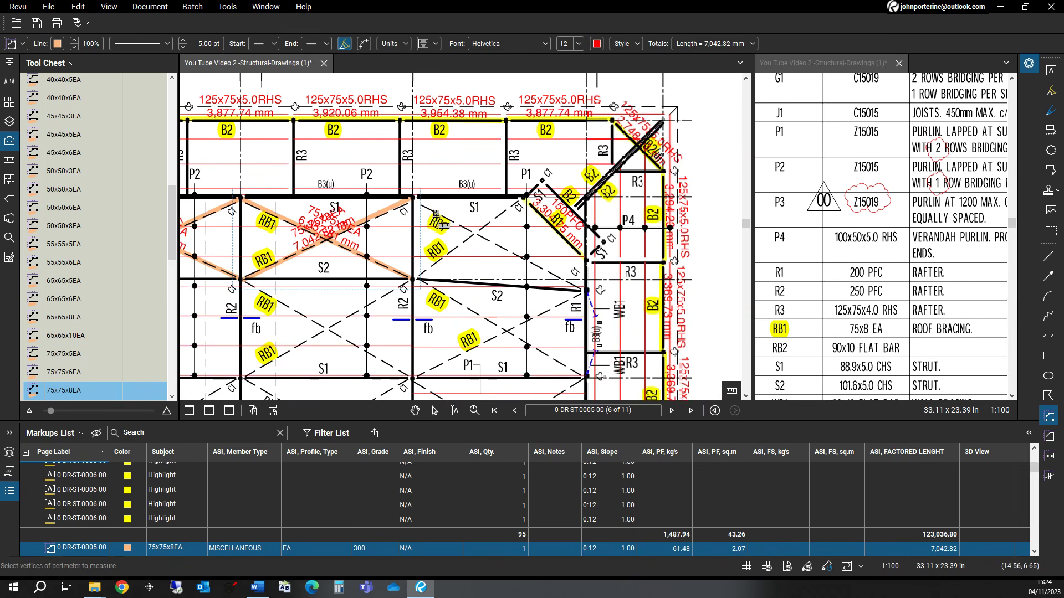
left_click(413, 198)
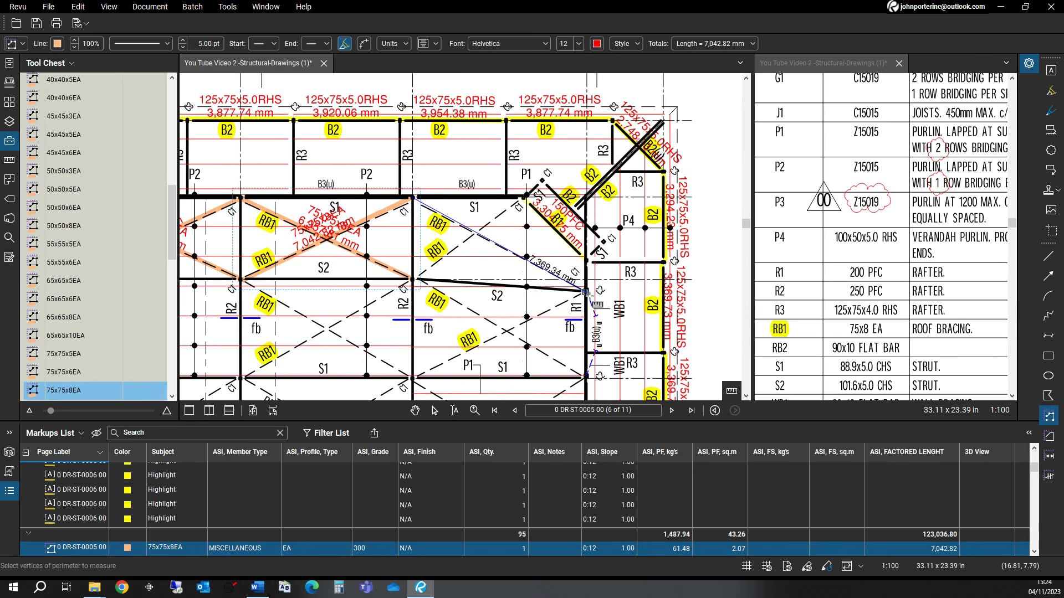
left_click(585, 292)
key("Return")
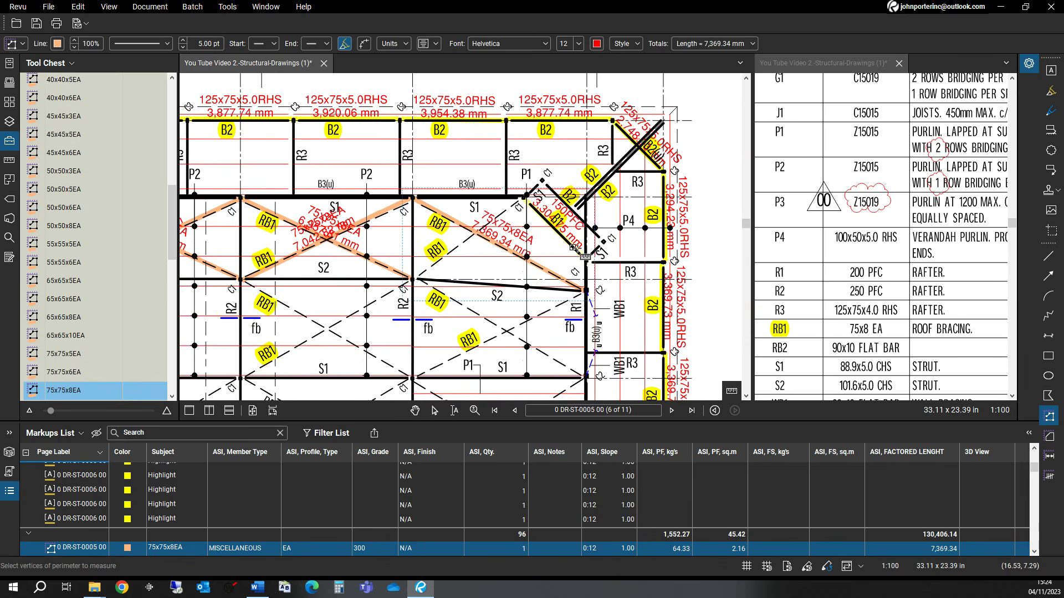
left_click(526, 197)
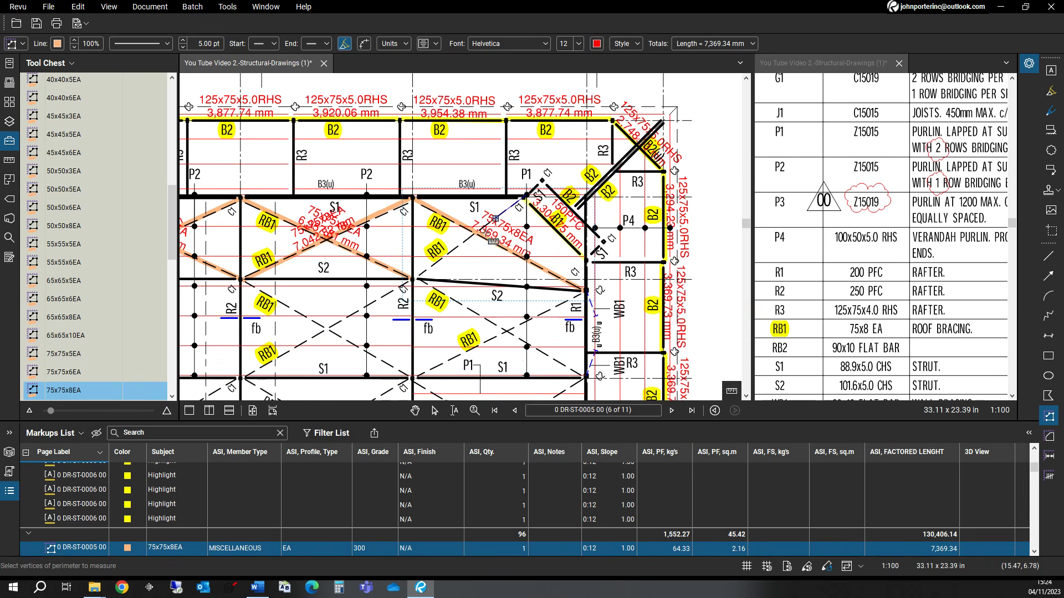
left_click(413, 280)
key("Return")
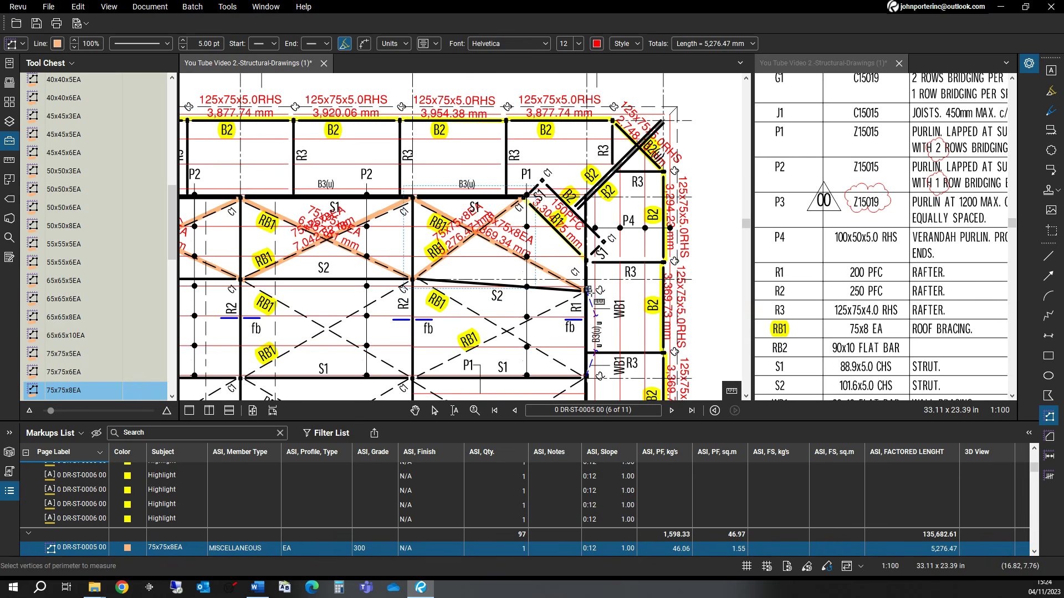
- Take off the first RB1 diagonal in the second bay down between grids 4 and 5 as 75x75x8EA, about 7,327 mm long
left_click(586, 289)
left_click(413, 378)
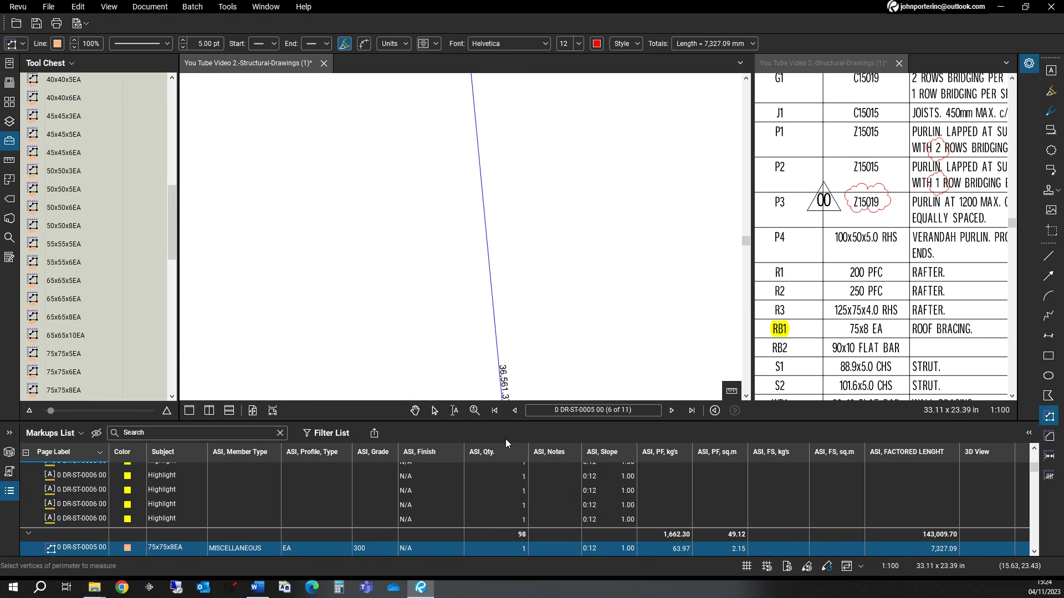
key("Escape")
scroll(601, 375, "down", 5)
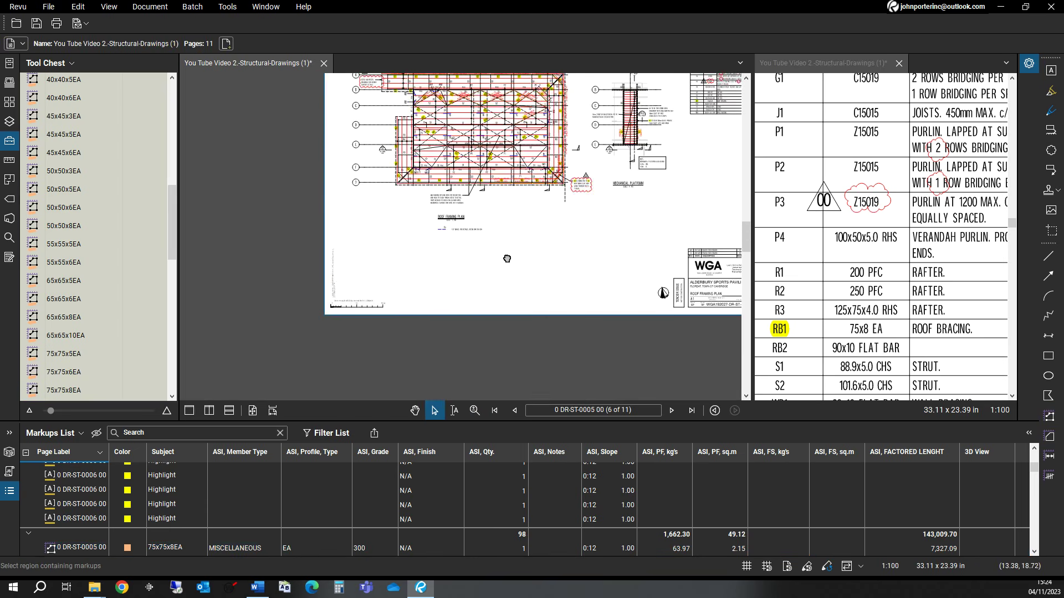
scroll(570, 129, "up", 5)
scroll(341, 311, "down", 2)
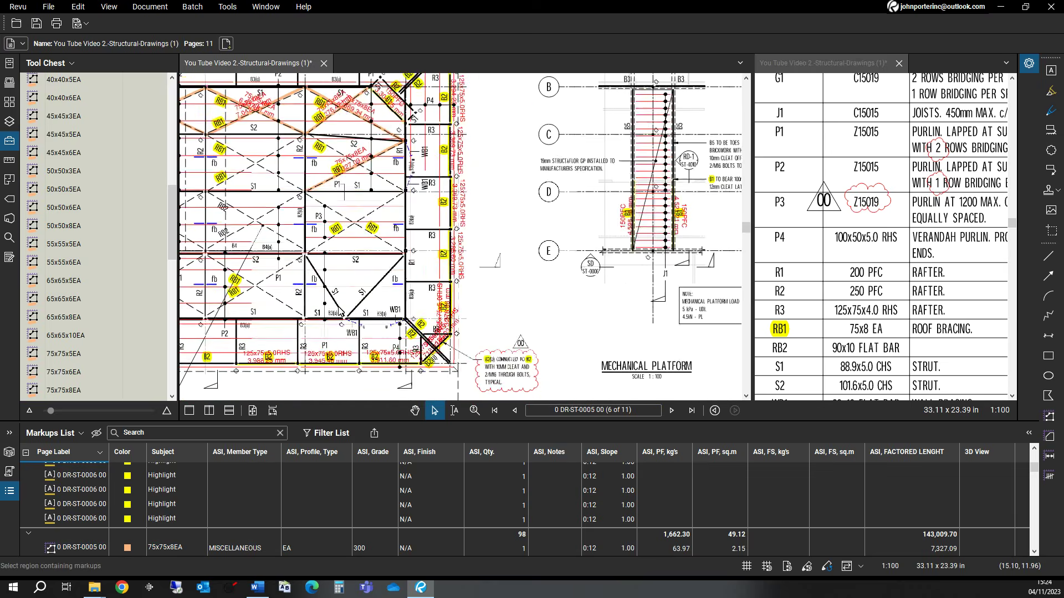
scroll(313, 183, "up", 4)
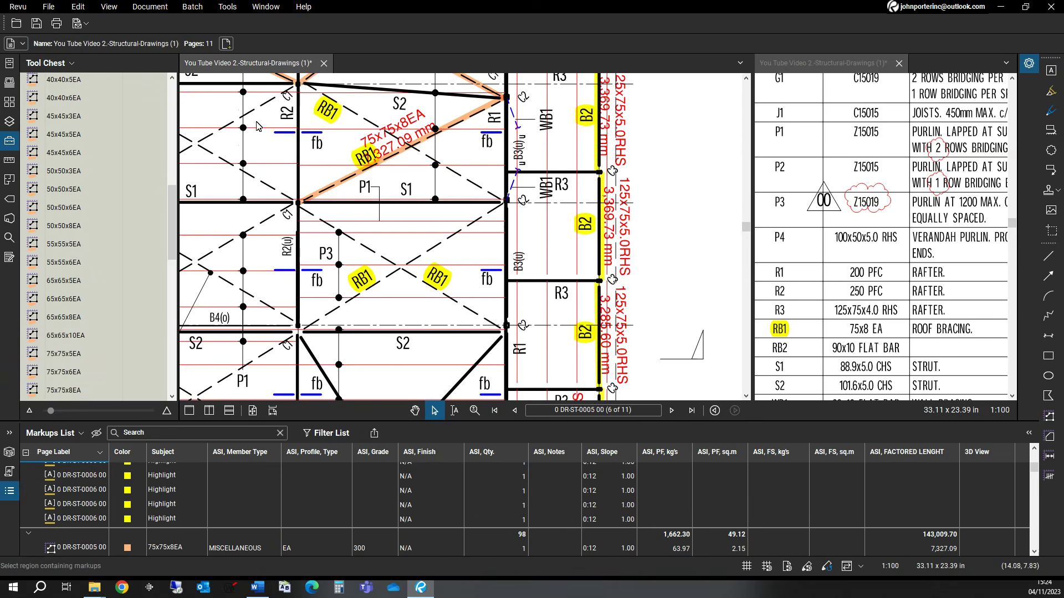
- With 75x75x8EA, take off that bay's crossing RB1 brace, about 7,149 mm, and one diagonal in the bay below, about 7,516 mm
left_click(64, 390)
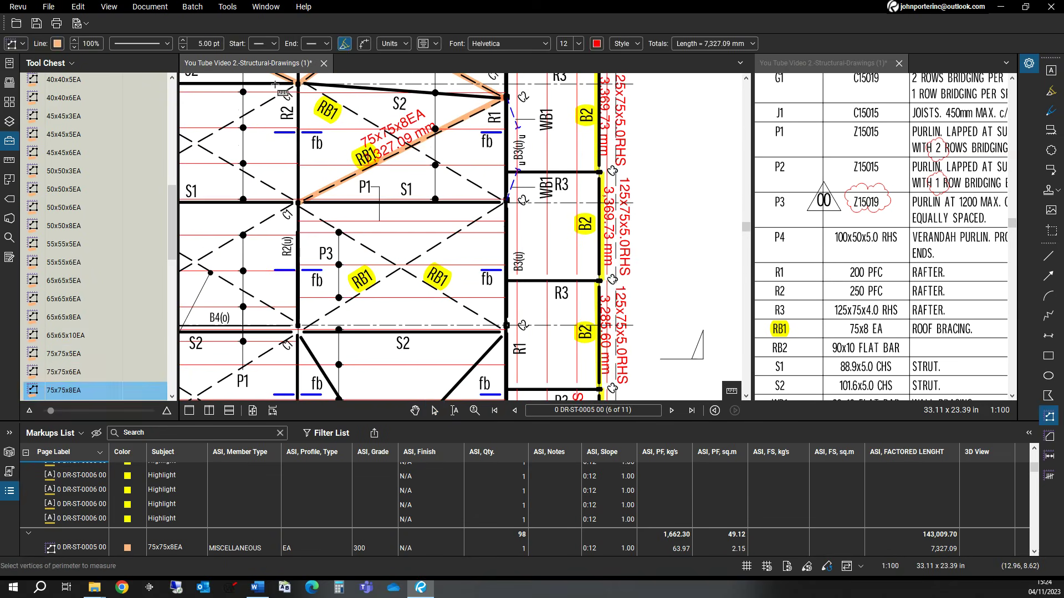
left_click(298, 85)
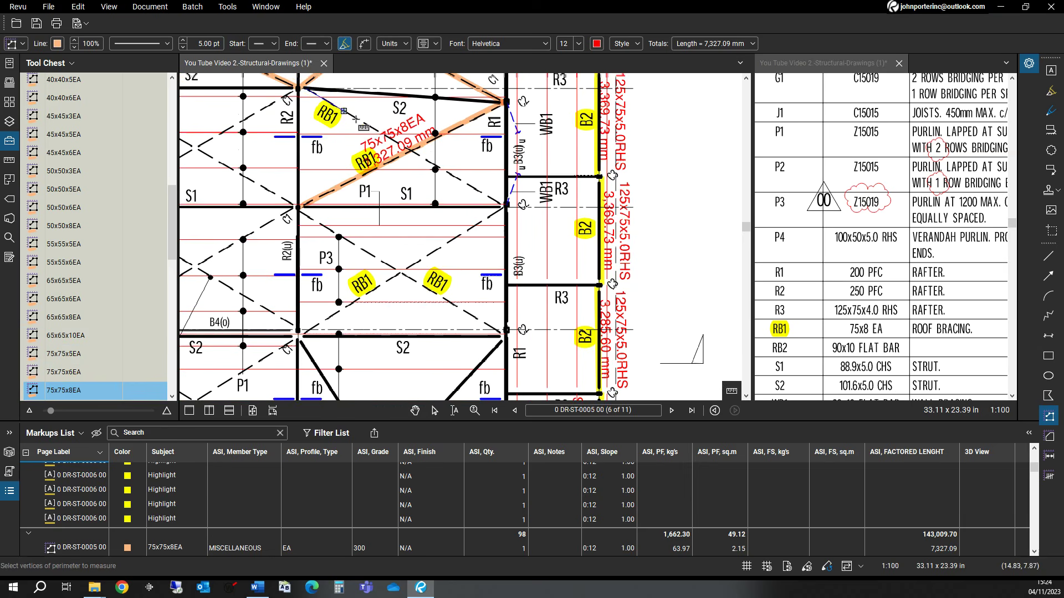
left_click(504, 206)
double_click(504, 206)
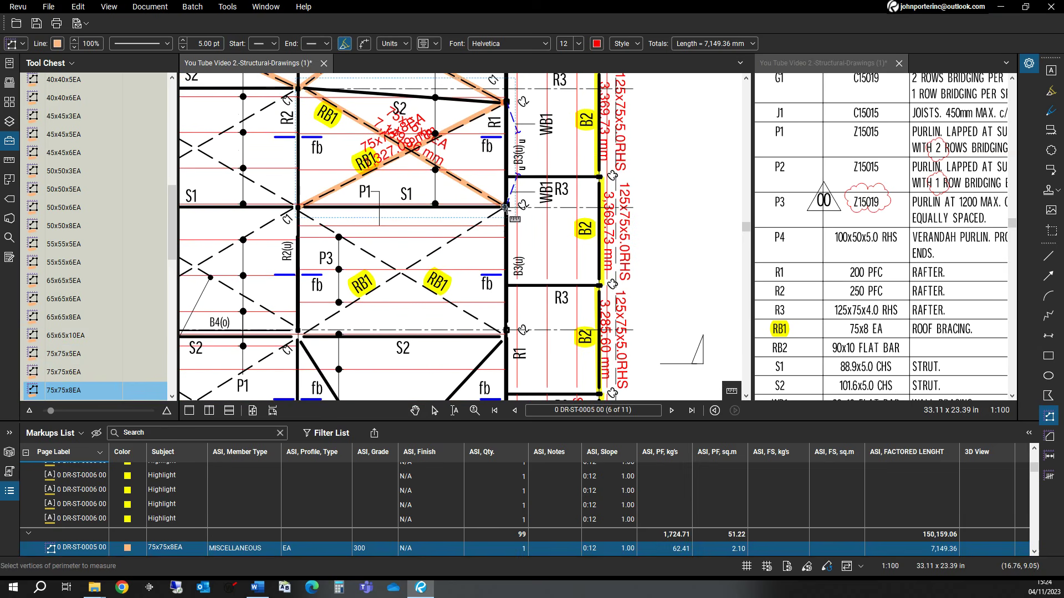
left_click(504, 207)
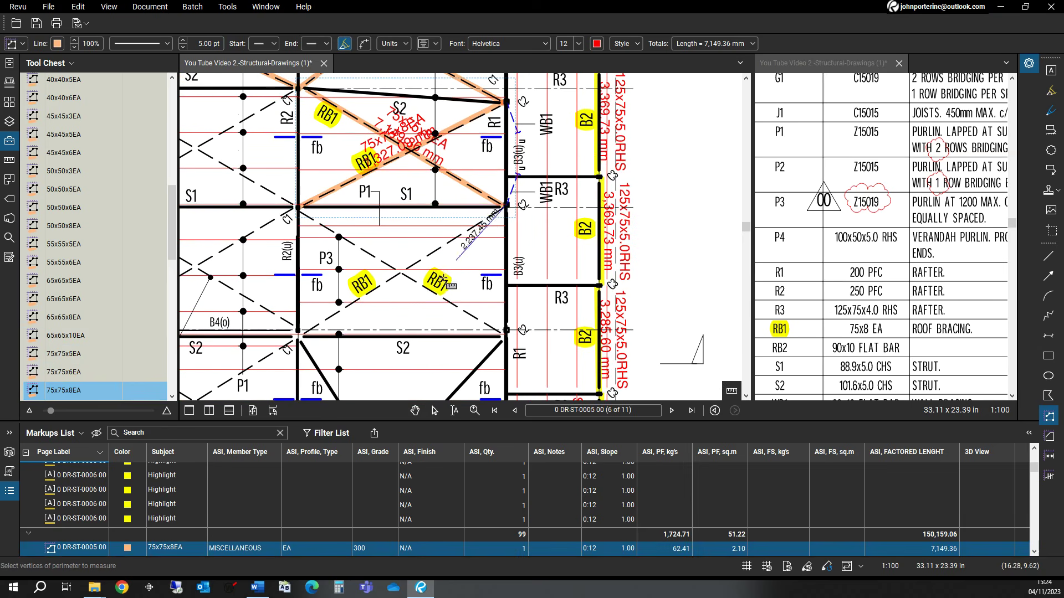
double_click(298, 334)
- Review the roof framing plan across grids 1 to 6 for RB1 braces taken off and those still outstanding
scroll(419, 331, "down", 4)
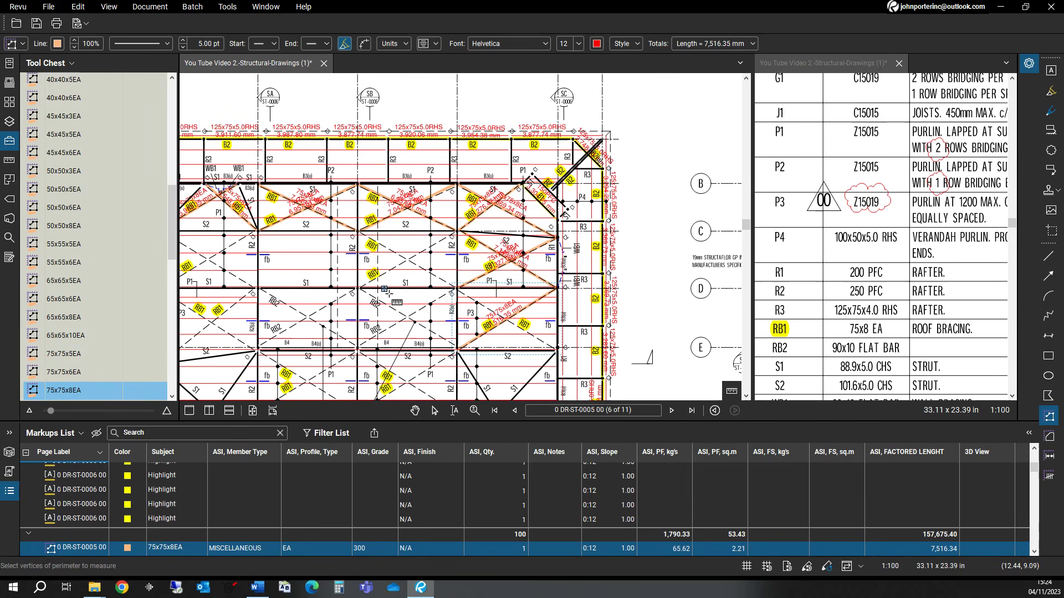
scroll(360, 311, "up", 1)
scroll(360, 310, "left", 1)
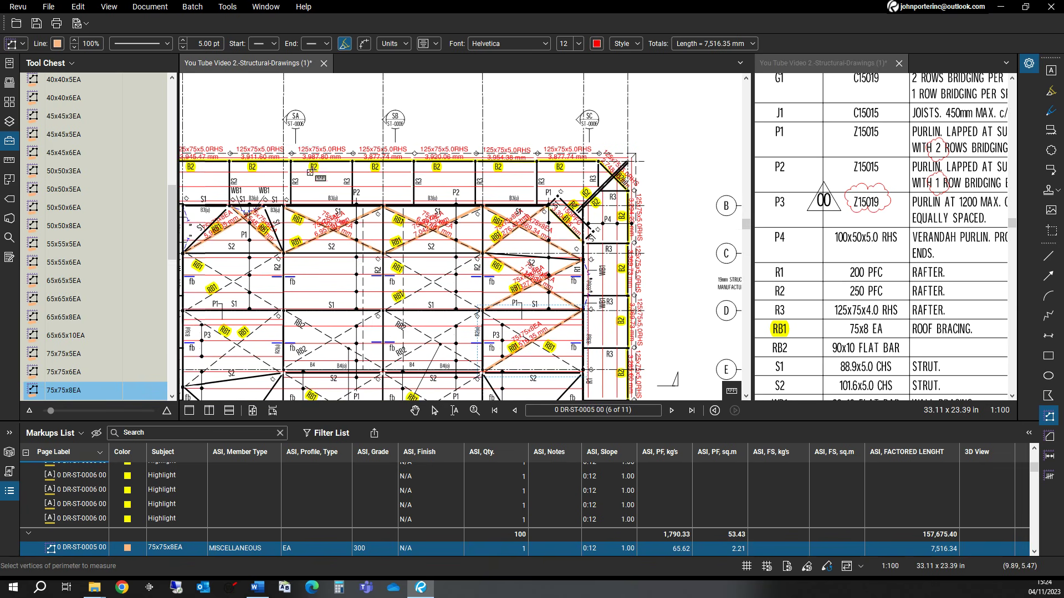
scroll(336, 189, "up", 3)
scroll(336, 188, "left", 1)
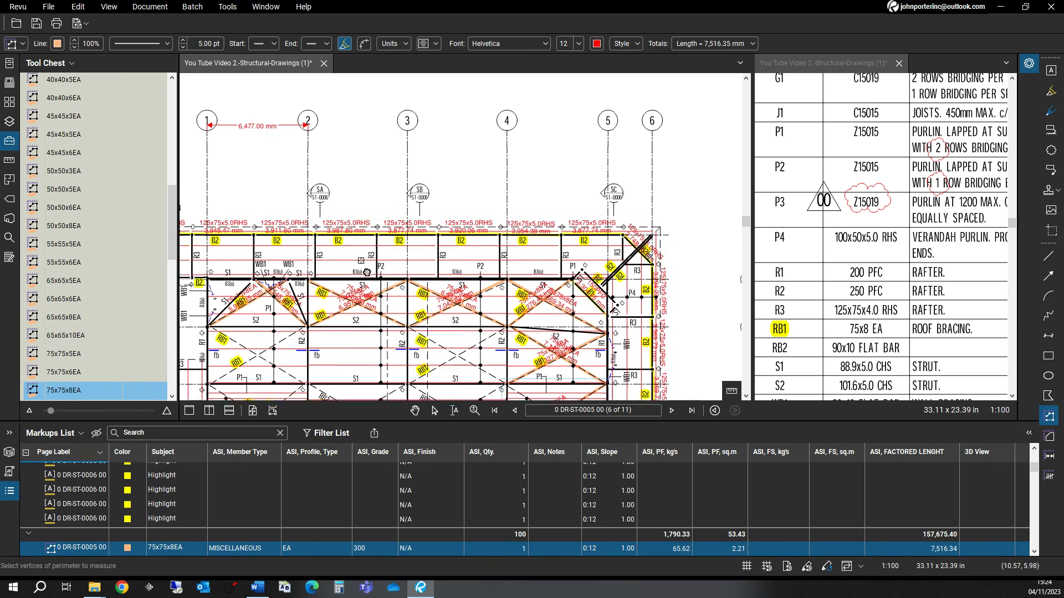
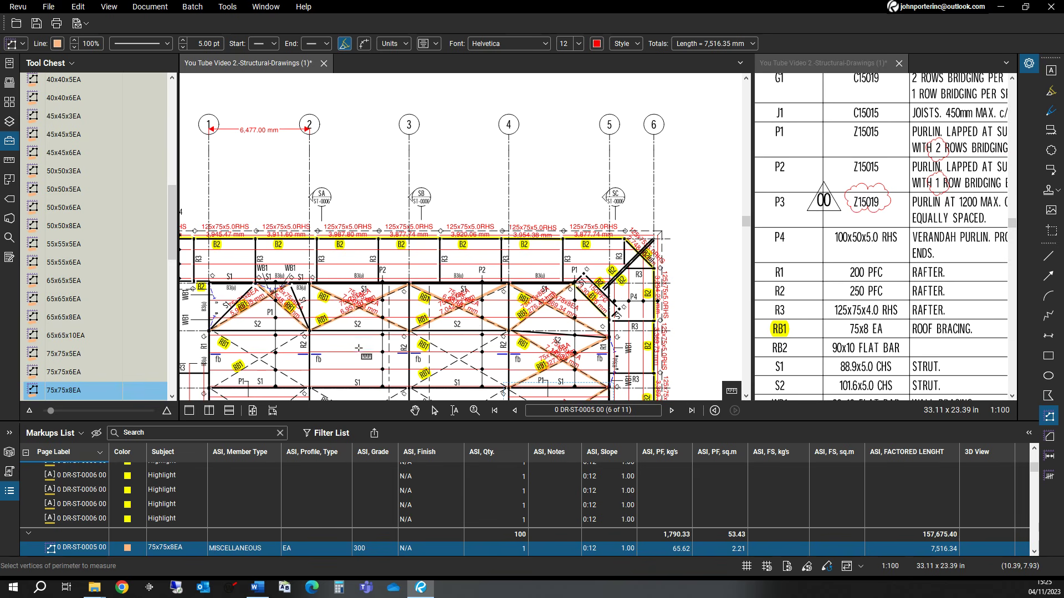
left_click_drag(358, 361, 378, 285)
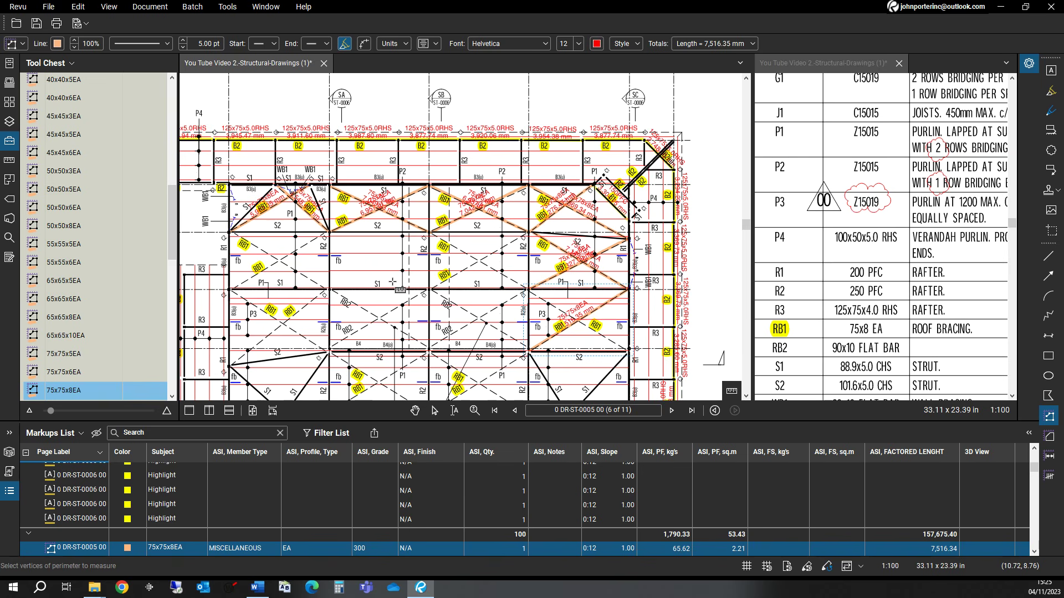
scroll(392, 282, "down", 1)
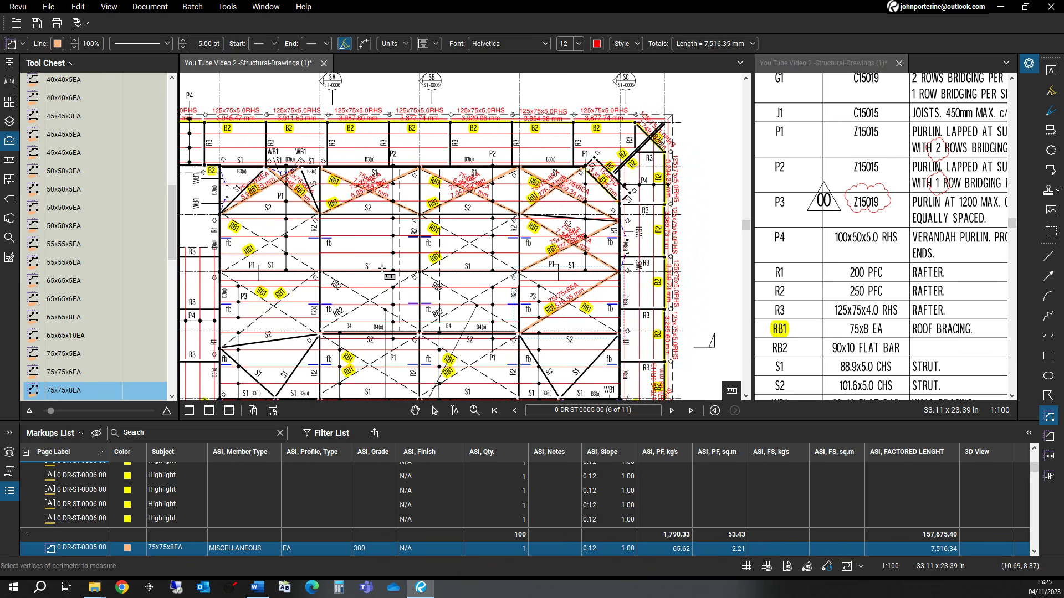
scroll(382, 269, "down", 2)
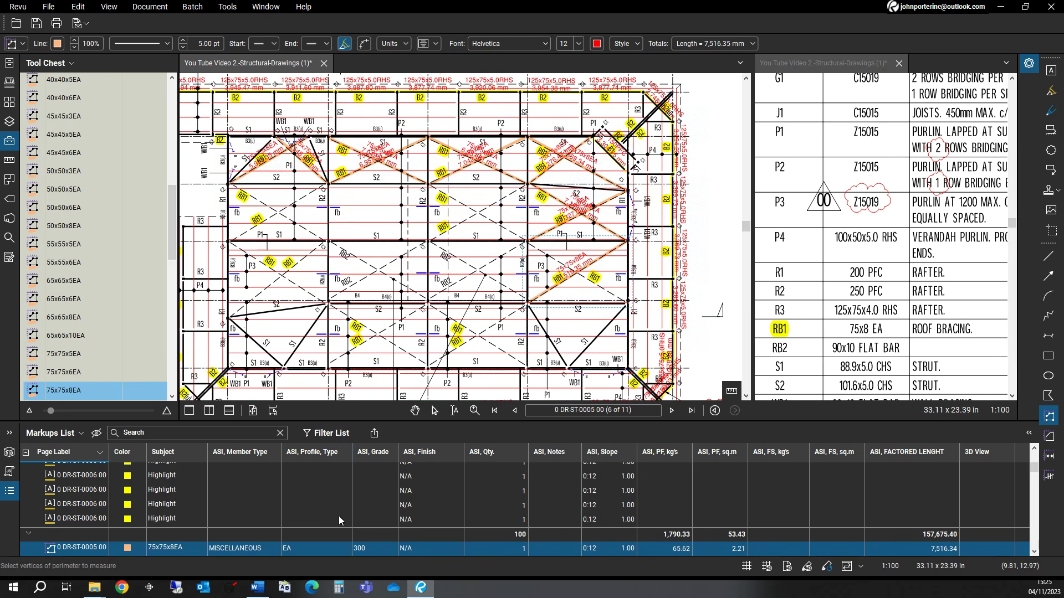
- Enlarge the Markups List and examine the 75x75x8EA entries' member type, grade, weight and length data
left_click_drag(400, 421, 412, 133)
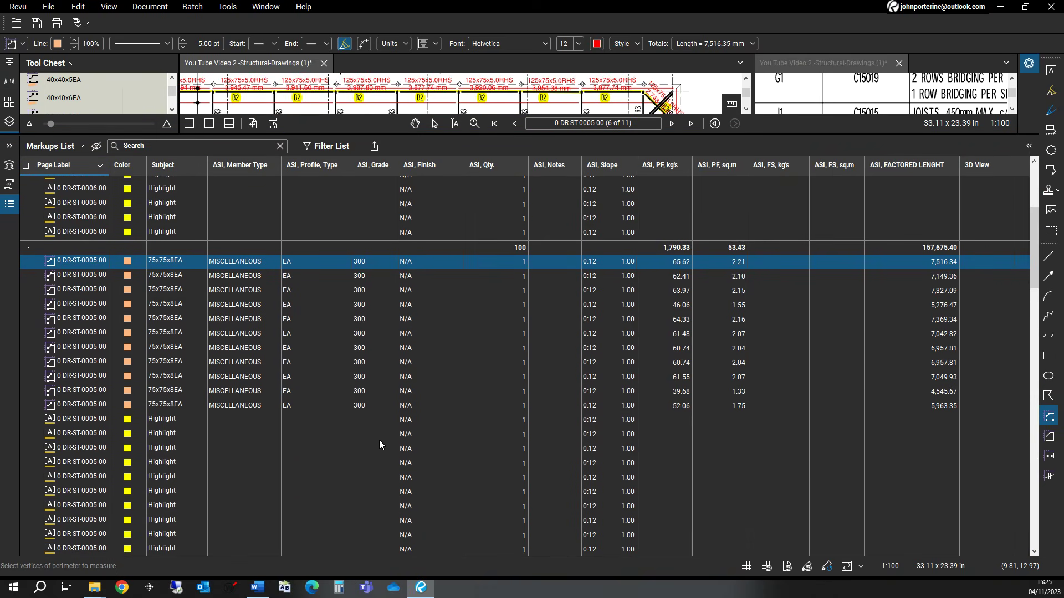
left_click(253, 308)
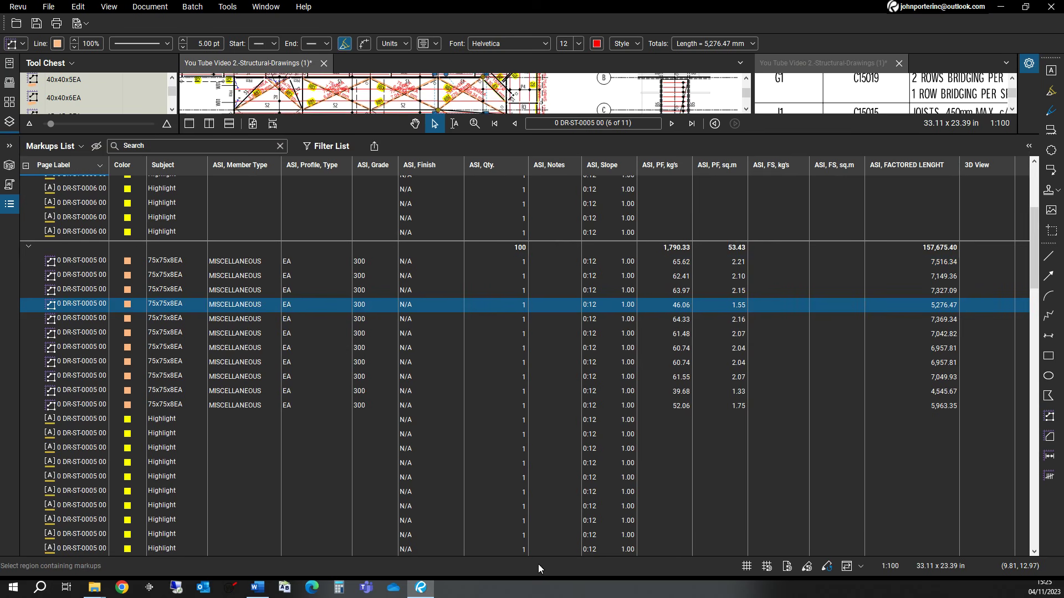
left_click(379, 362)
left_click(656, 345)
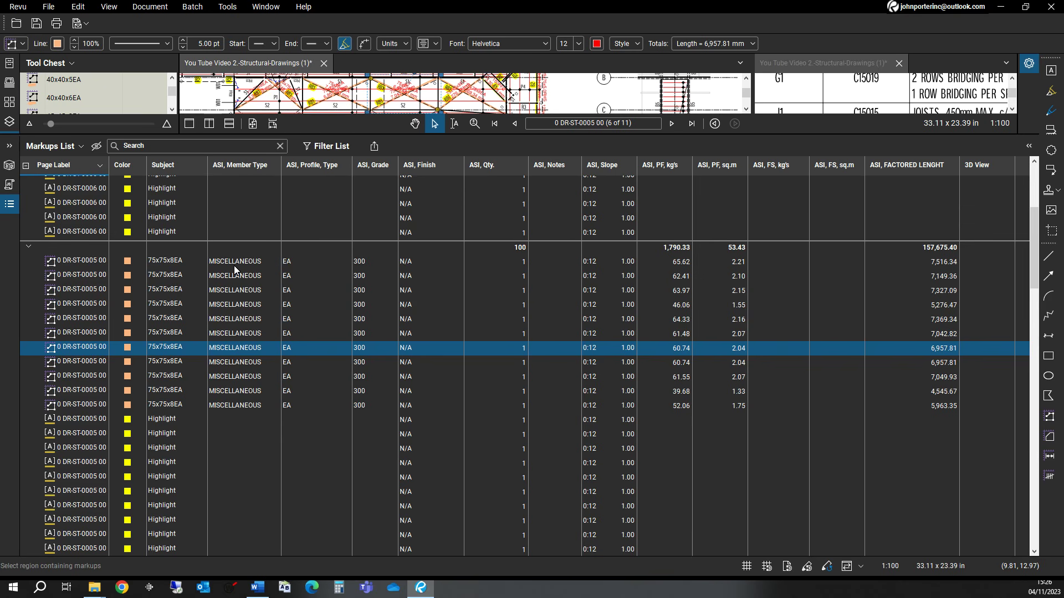
- Set the ASI finish of the first 75x75x8EA entry in the Markups List to GALV
double_click(414, 265)
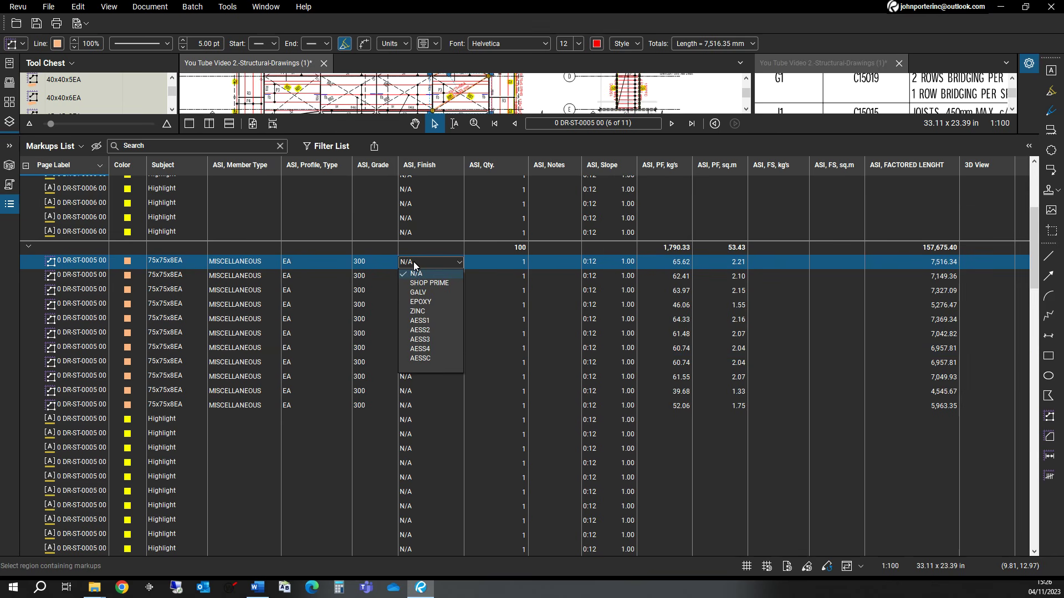
left_click(412, 293)
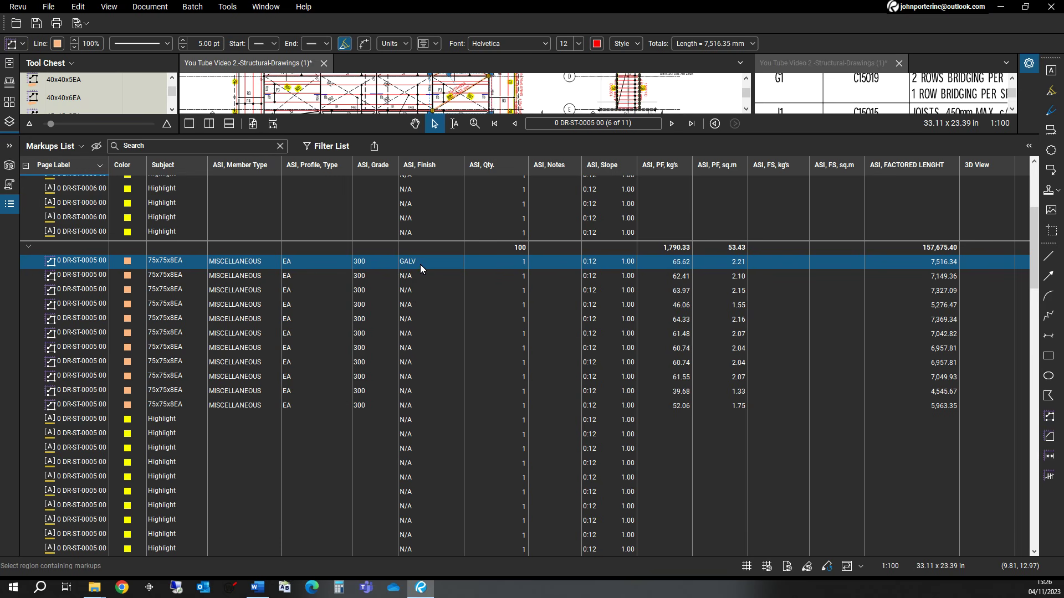
- Select the remaining ten 75x75x8EA entries in the Markups List together and set their ASI finish to GALV
left_click(412, 406, "shift")
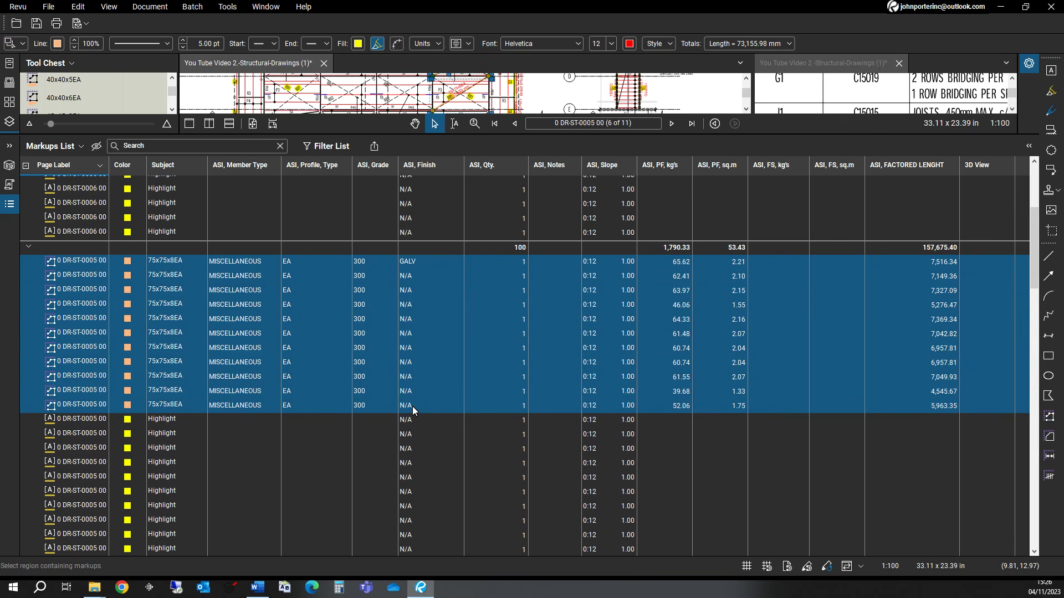
left_click(412, 277)
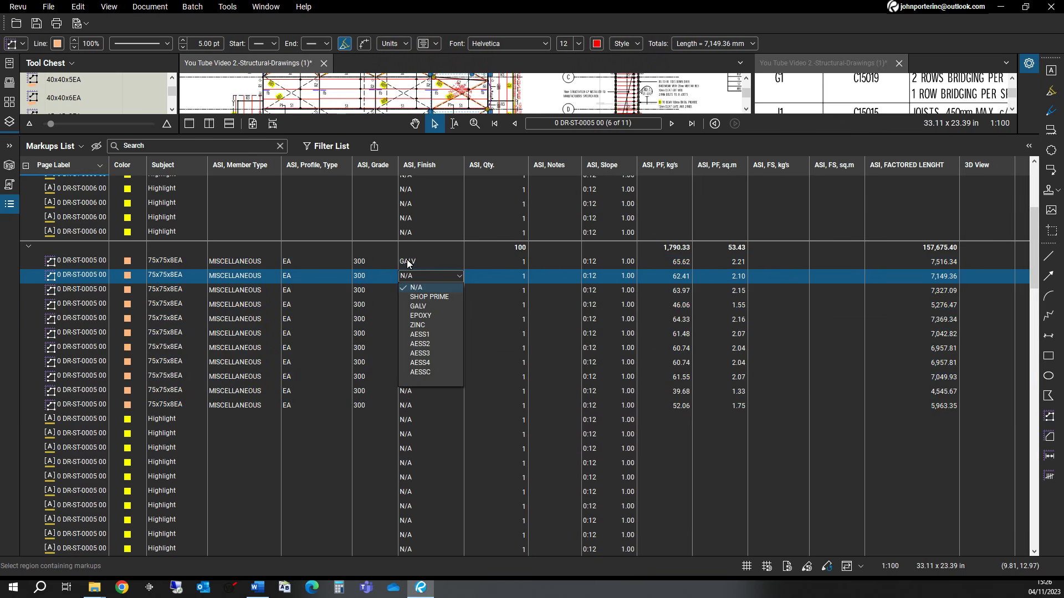
left_click(407, 263)
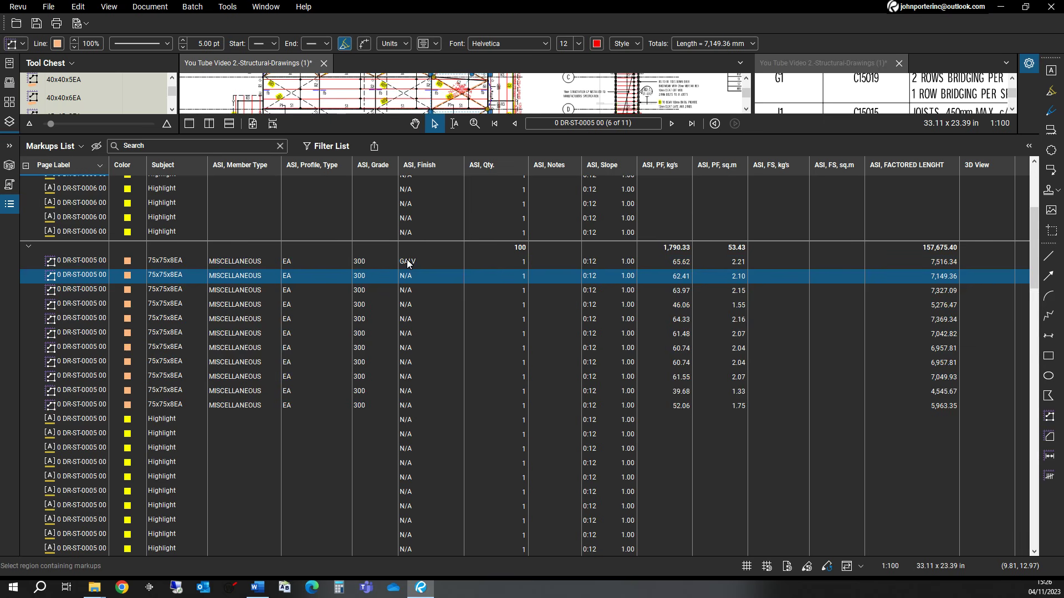
left_click(407, 263, "shift")
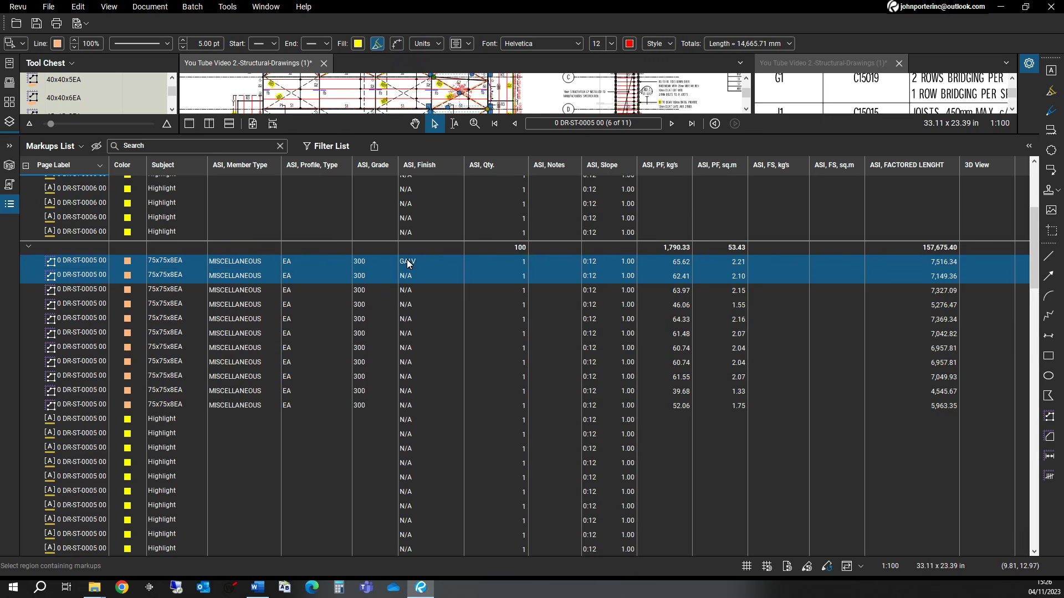
left_click(415, 407, "shift")
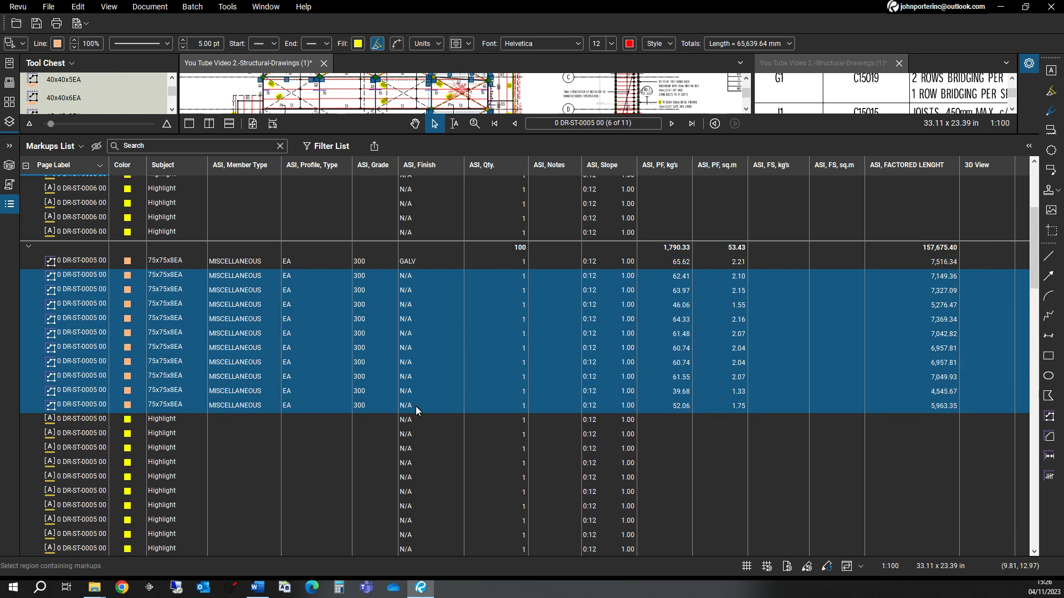
left_click(1028, 65)
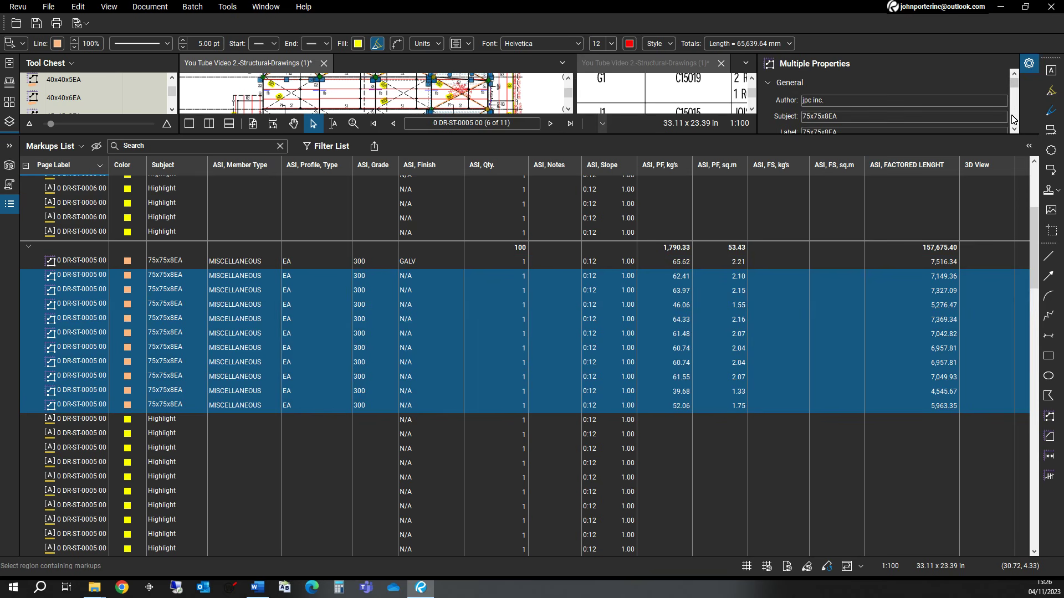
scroll(1014, 111, "down", 4)
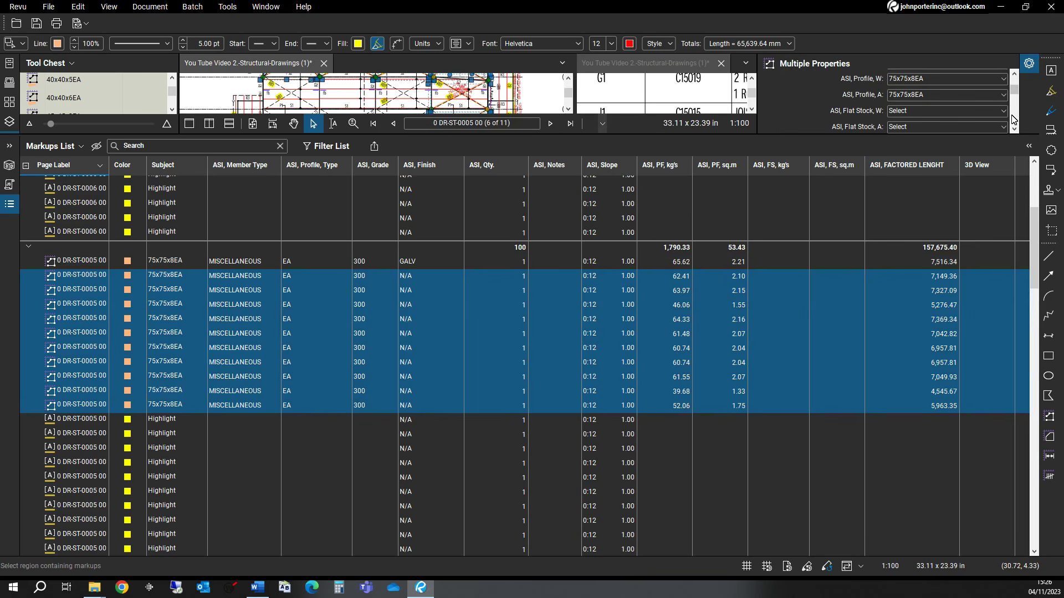
scroll(1011, 119, "down", 2)
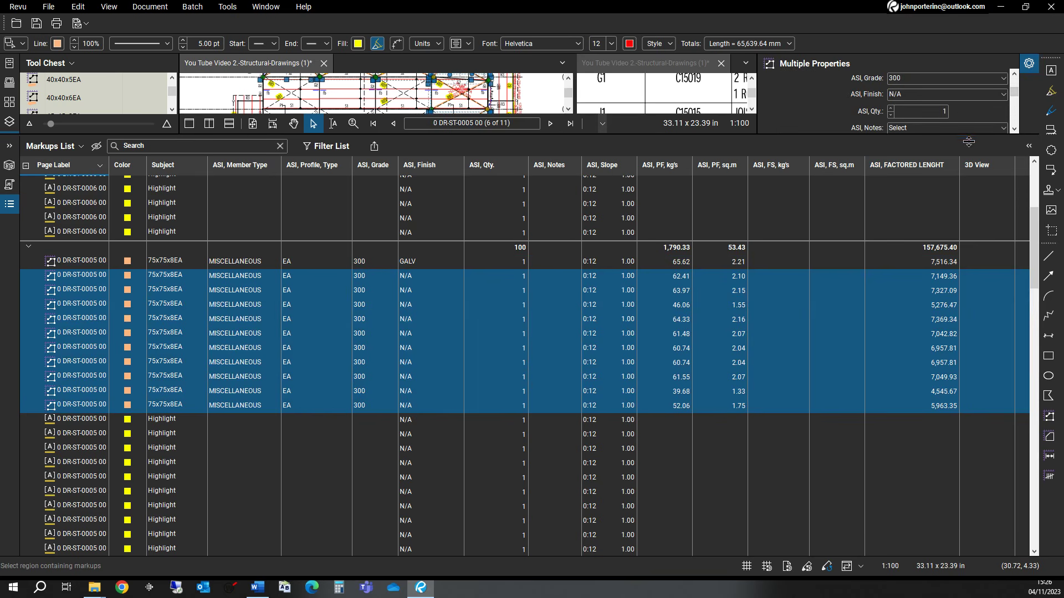
left_click_drag(968, 142, 980, 315)
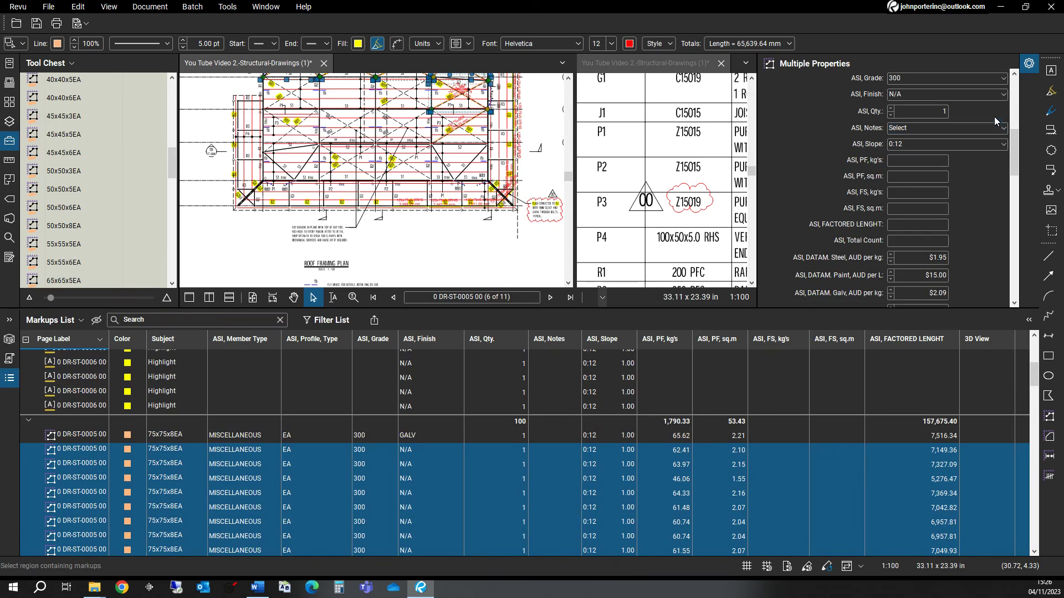
left_click(959, 94)
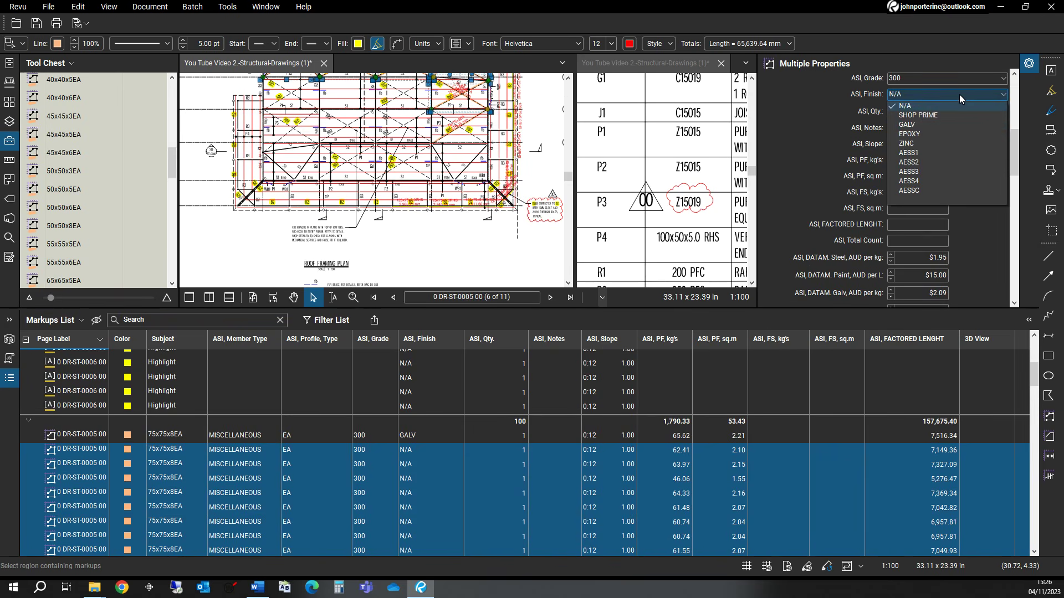
left_click(913, 126)
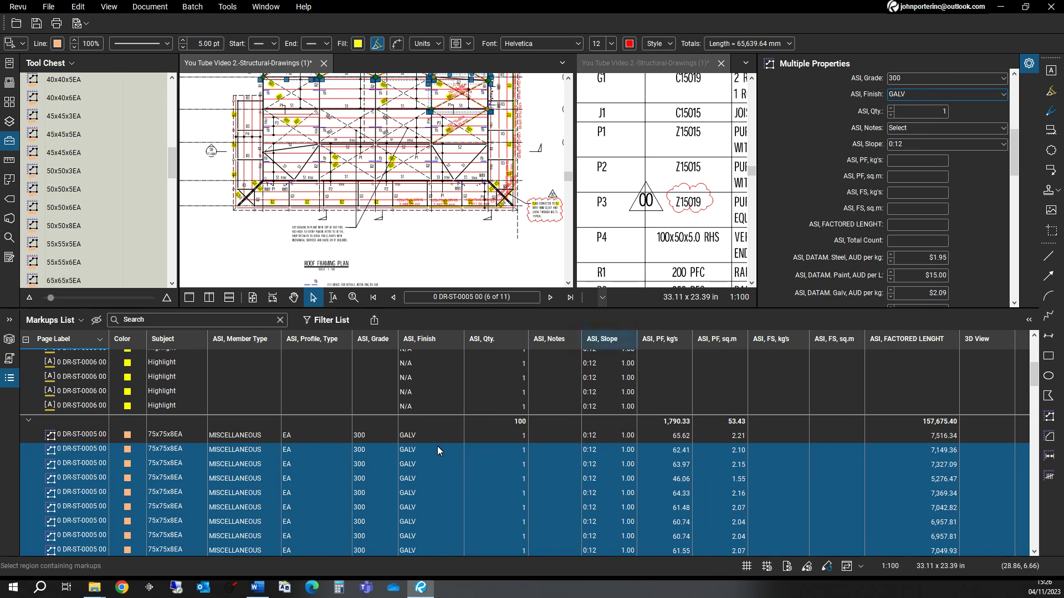
scroll(377, 494, "down", 2)
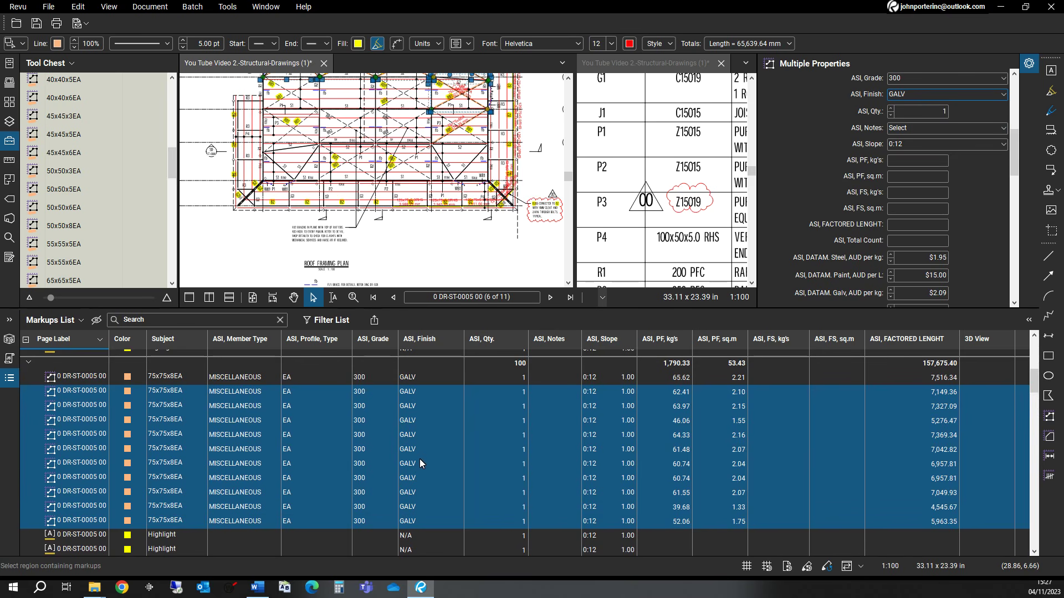
- Set the ASI quantity of the 7,327.09 mm 75x75x8EA entry to 20
left_click(505, 402)
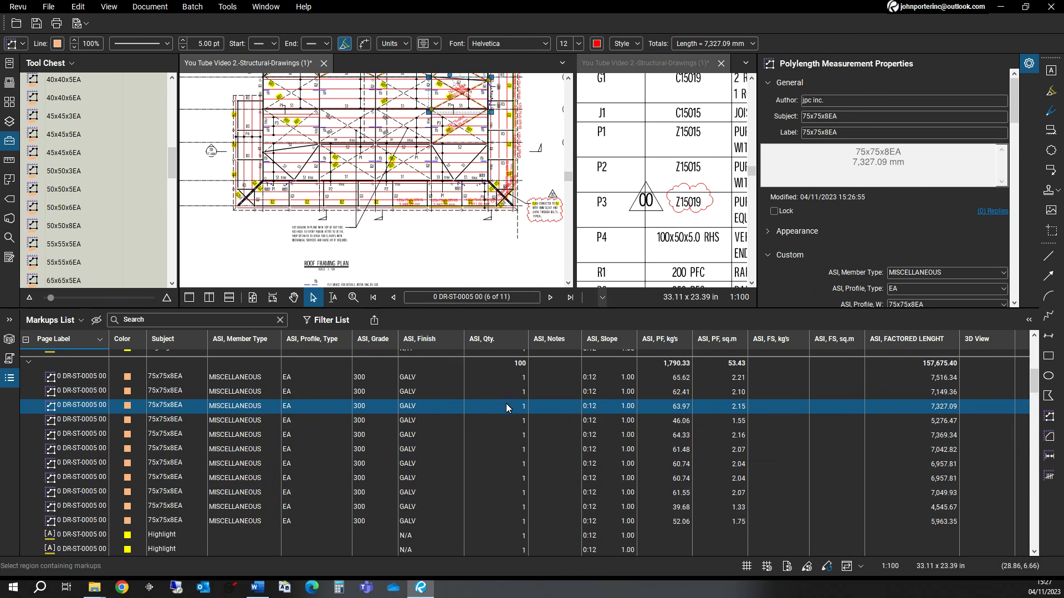
left_click(507, 406)
key("Return")
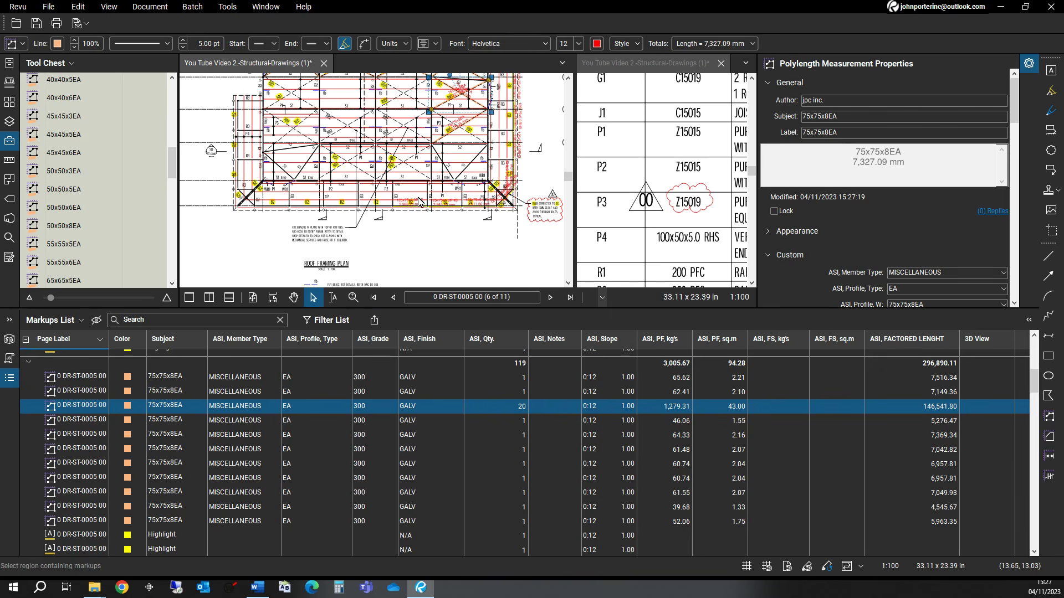
- Match individual 75x75x8EA entries in the Markups List to their RB1 braces on the roof framing plan
left_click(235, 391)
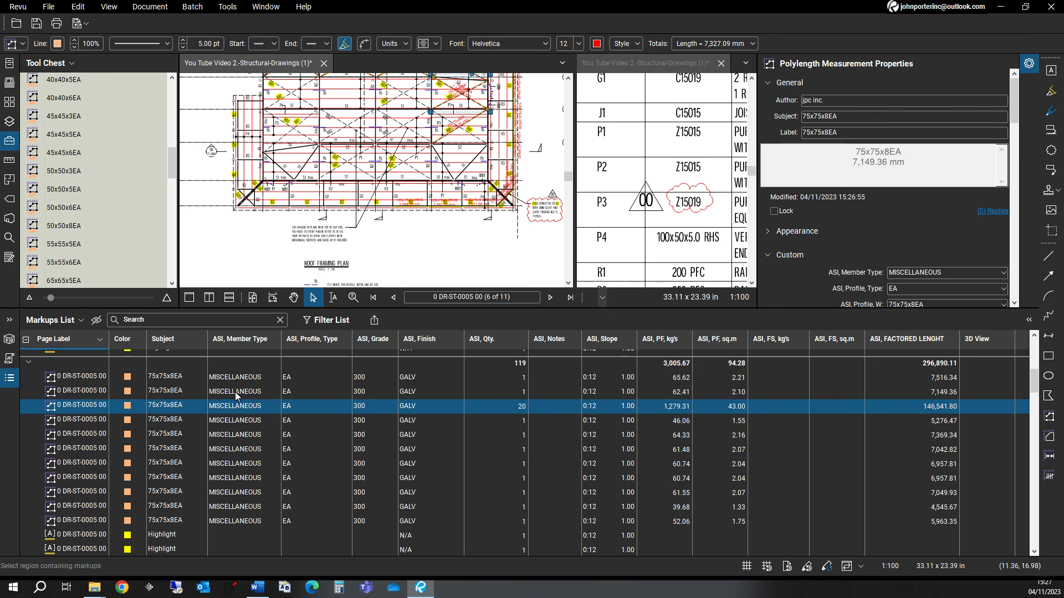
left_click(231, 449)
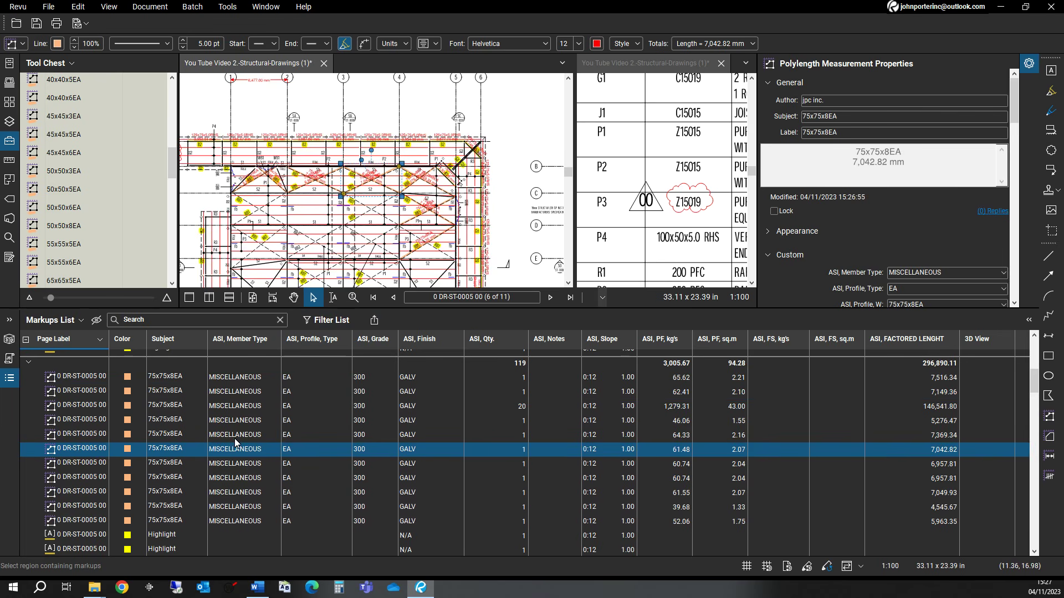
scroll(339, 188, "up", 5)
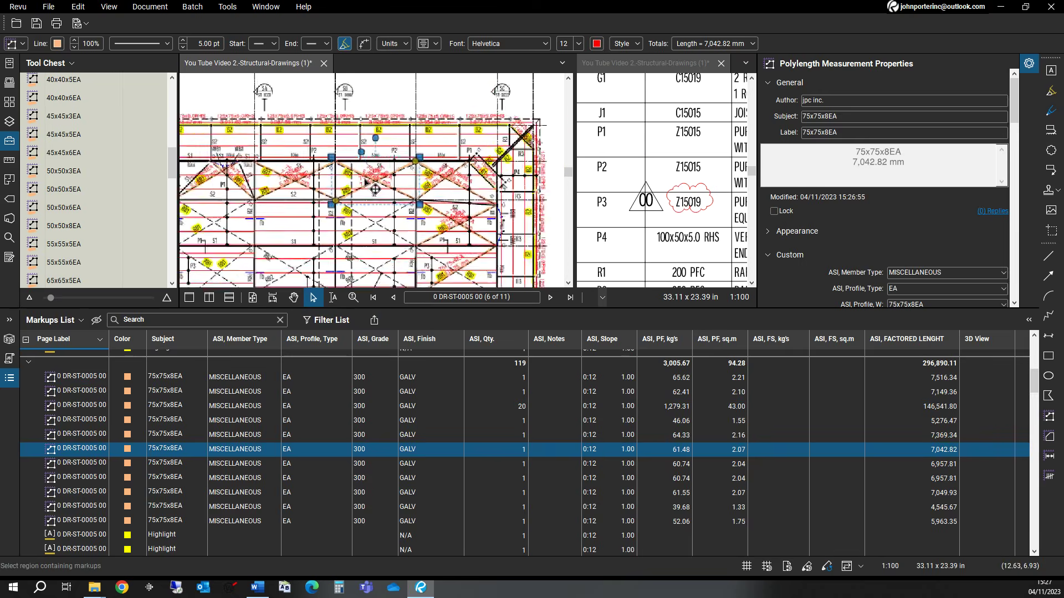
scroll(372, 200, "down", 1)
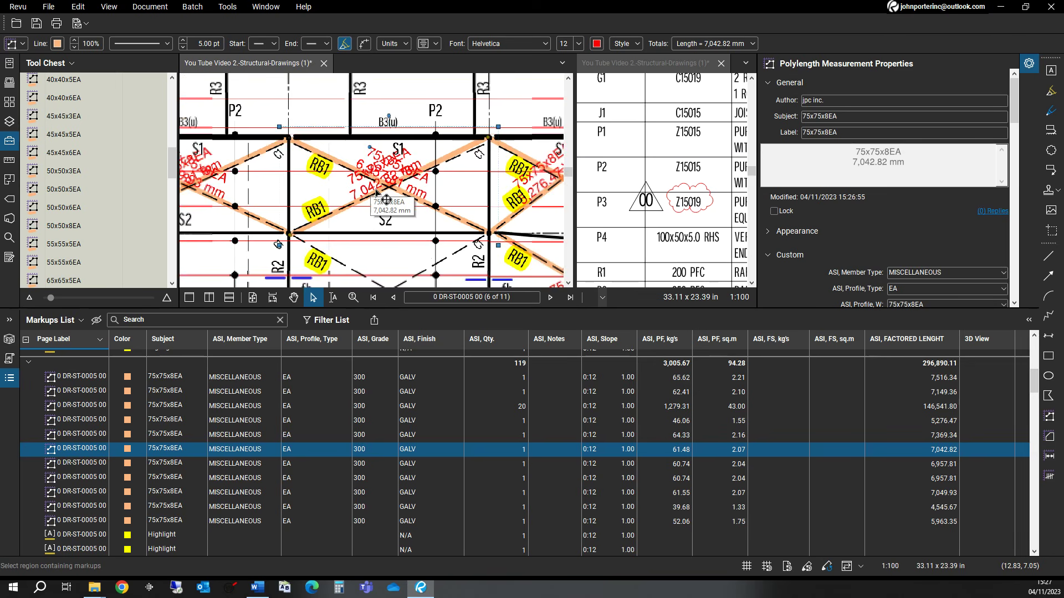
scroll(366, 210, "up", 1)
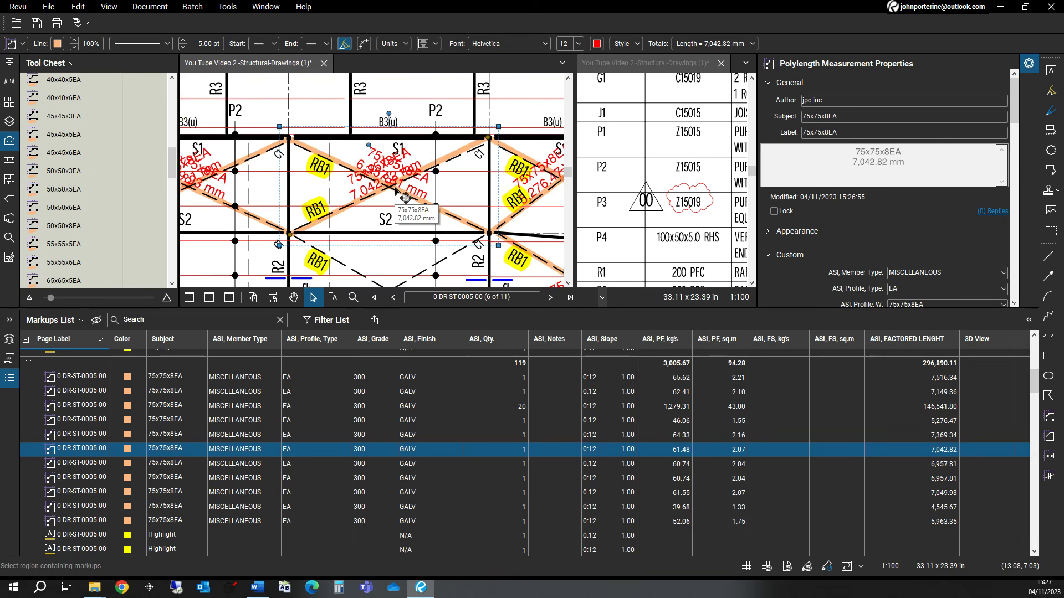
scroll(382, 198, "down", 3)
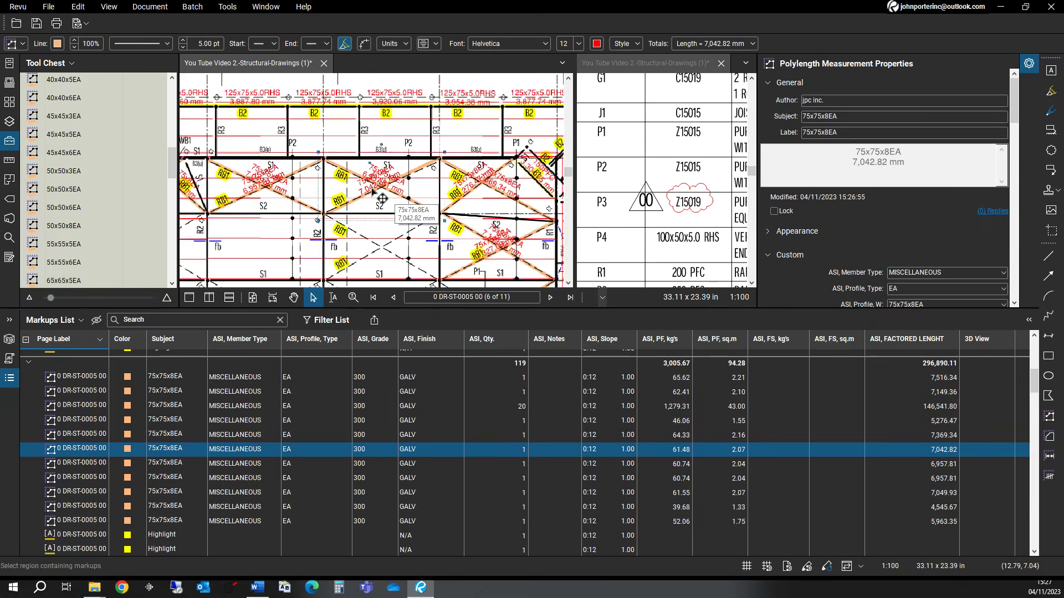
left_click(250, 237)
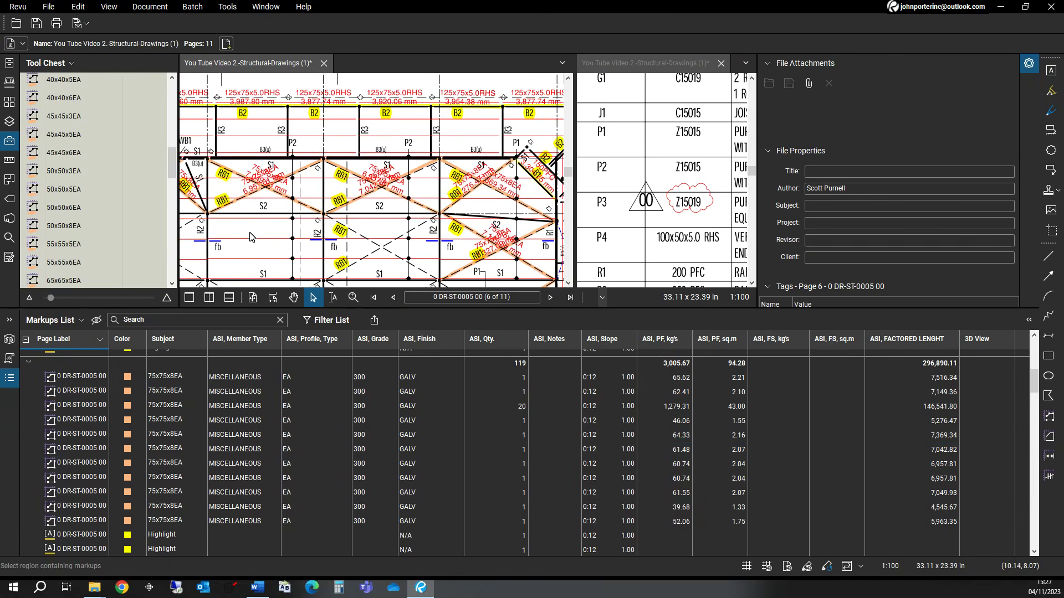
left_click(244, 183)
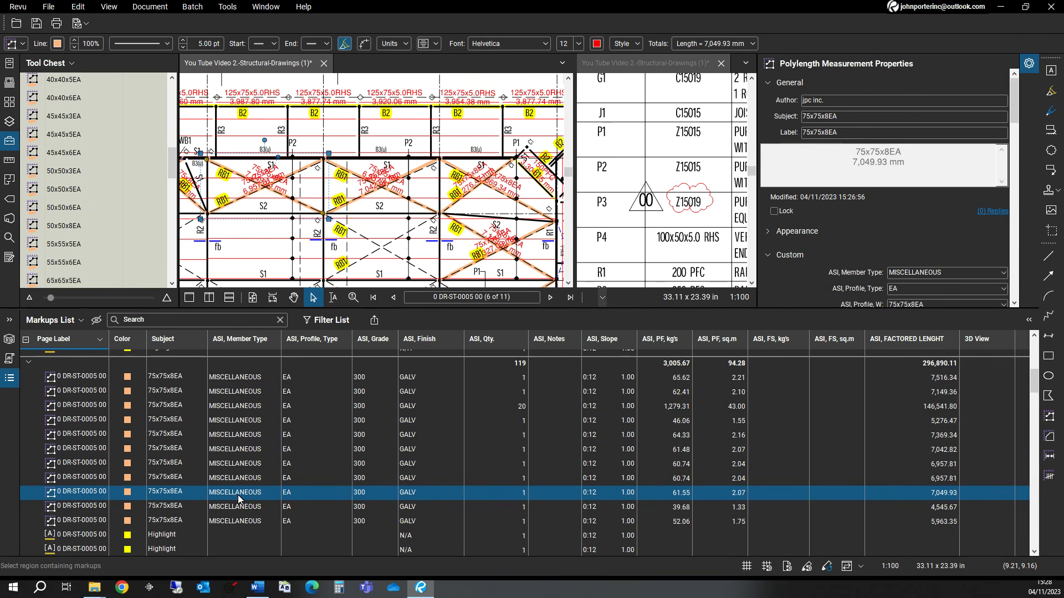
- Examine the Highlight entries for sheets 0006 and 0010 and view their marked members on the drawings
scroll(239, 493, "down", 5)
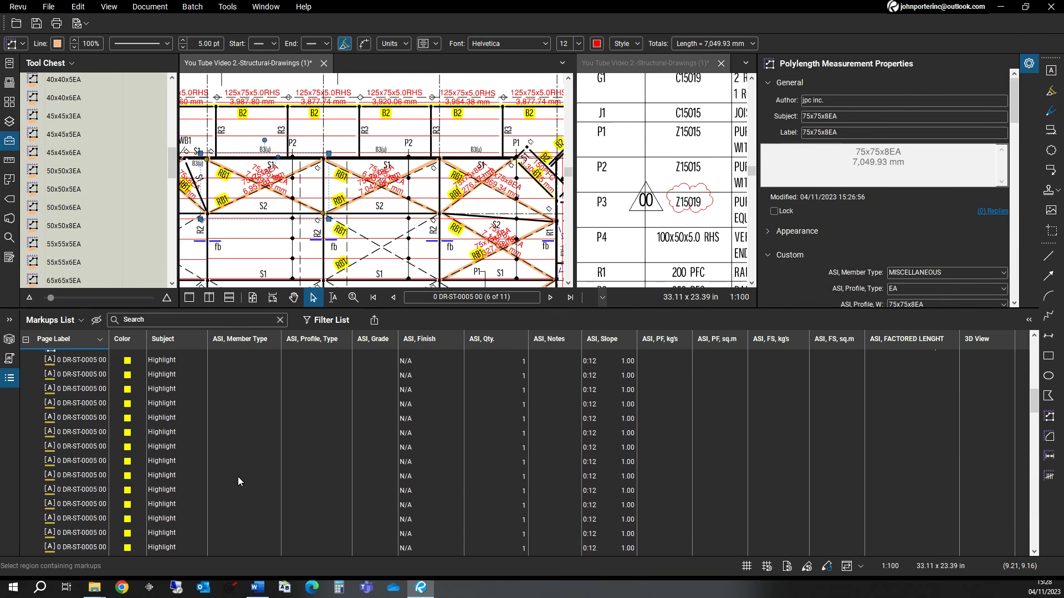
scroll(242, 471, "up", 8)
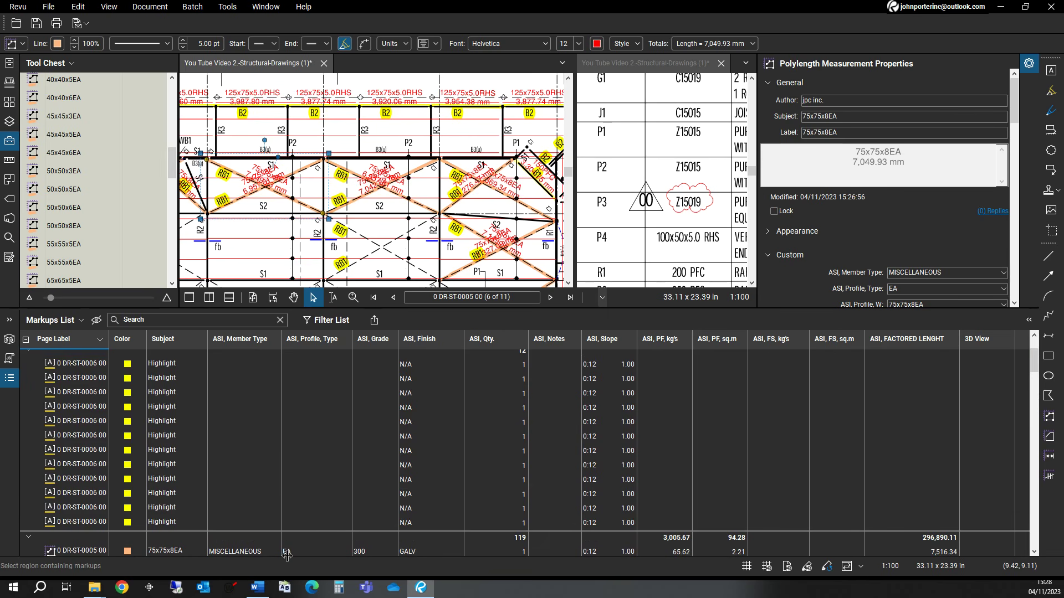
left_click(257, 421)
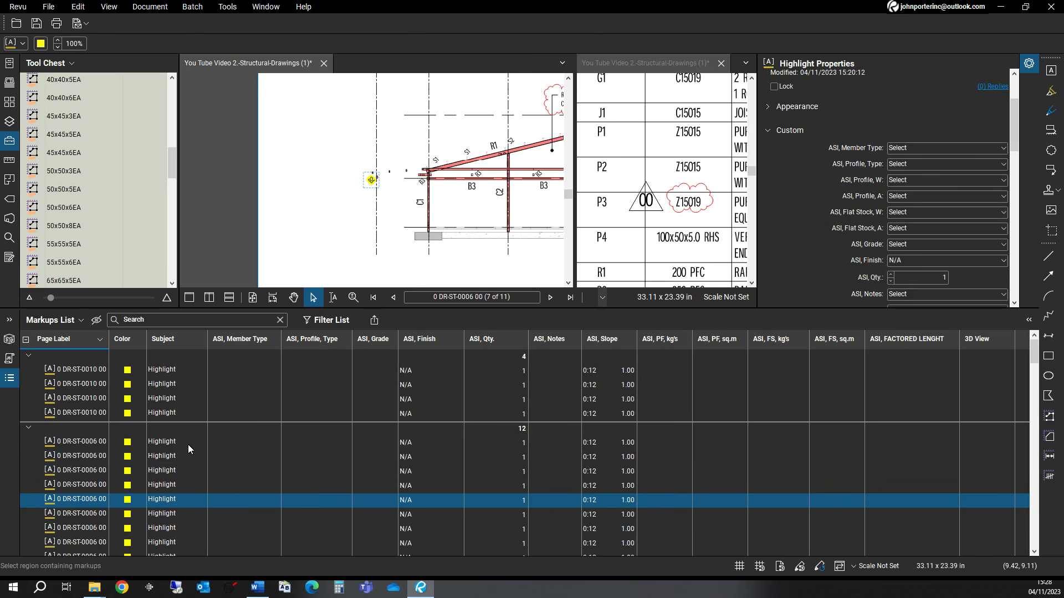
left_click(158, 368)
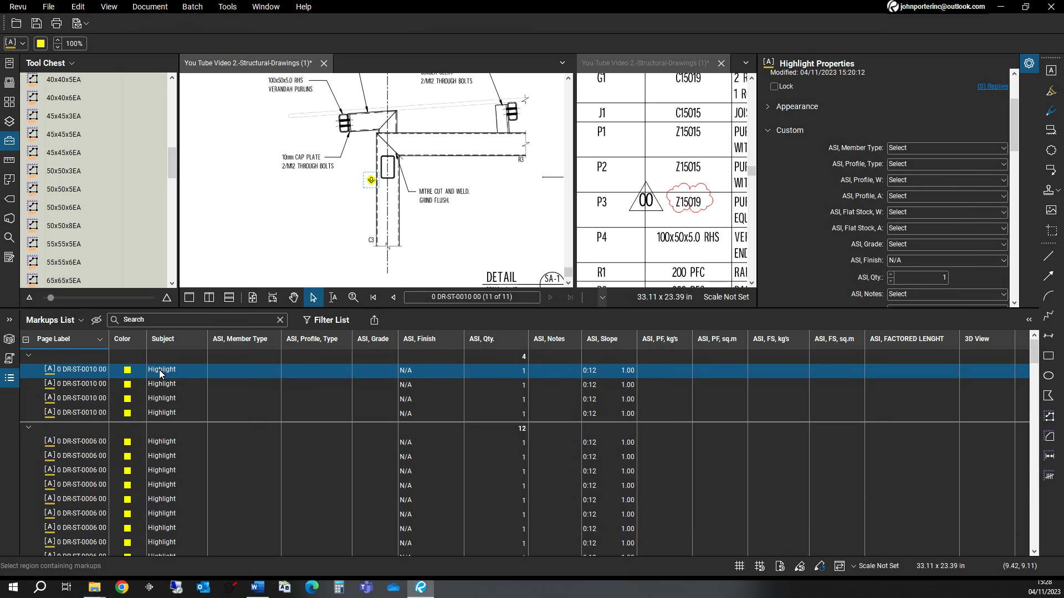
scroll(369, 247, "down", 3)
scroll(384, 216, "down", 4)
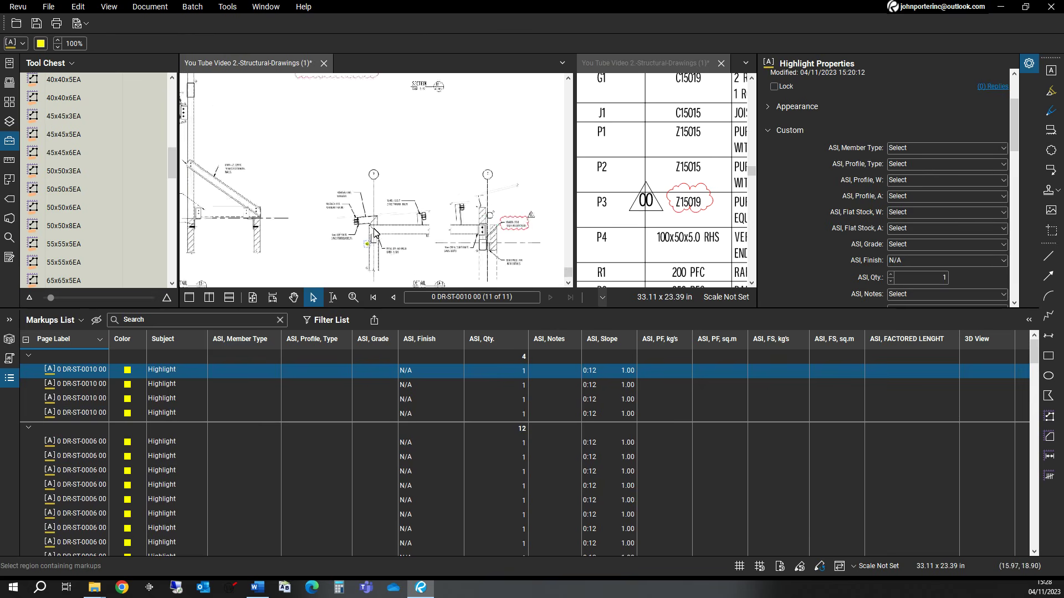
scroll(342, 222, "up", 6)
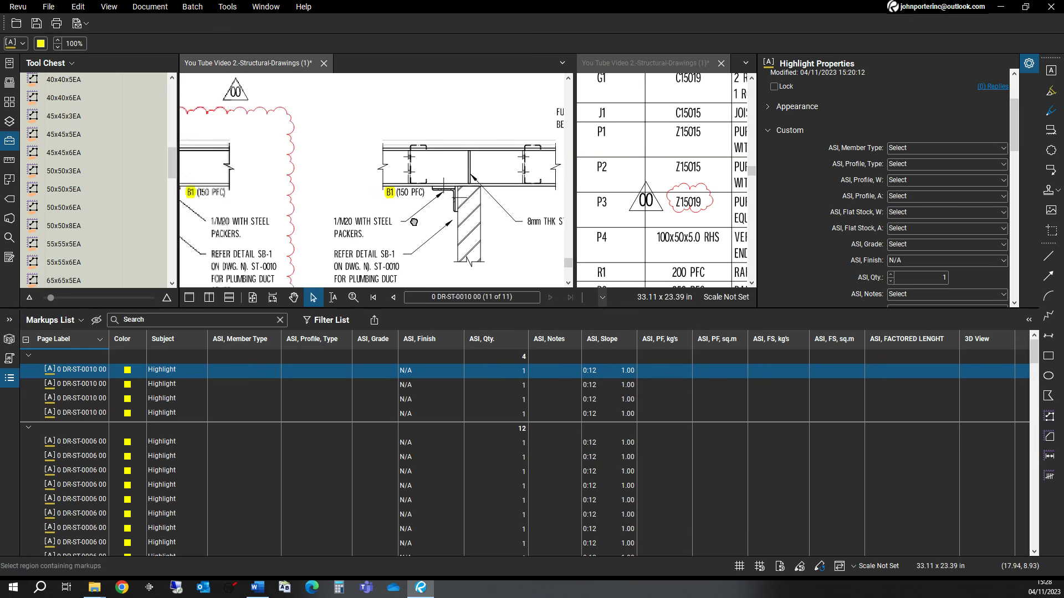
- Add a text box above the clouded B1 (150 PFC) detail on sheet 0010 reading "Type PFC was revised to UB instead"
scroll(410, 233, "down", 3)
left_click_drag(412, 251, 386, 264)
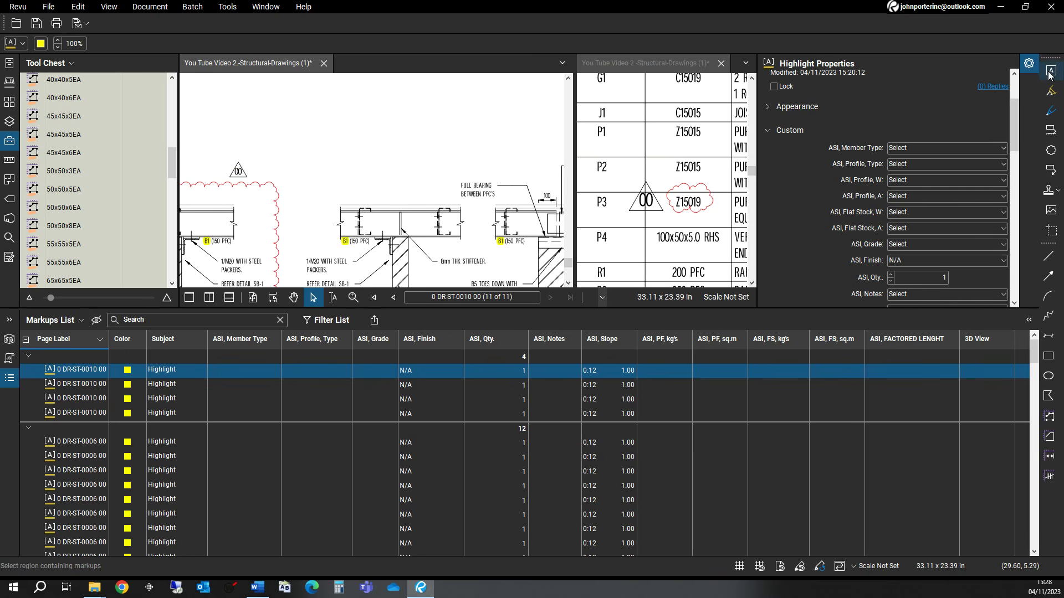
key("t")
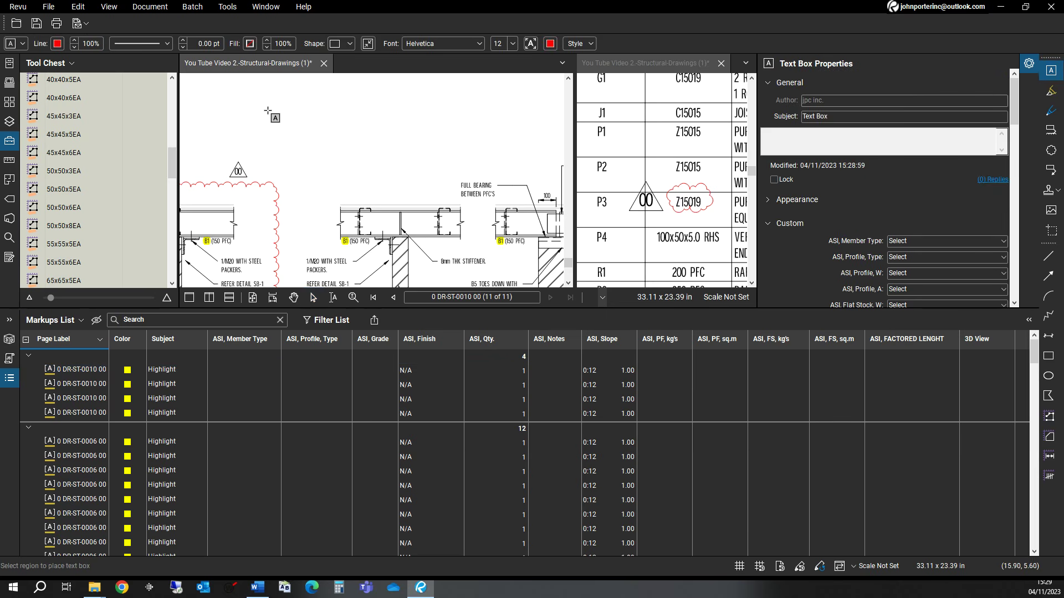
mouse_move(259, 105)
left_mouse_down()
mouse_move(423, 183)
mouse_move(477, 187)
left_mouse_up()
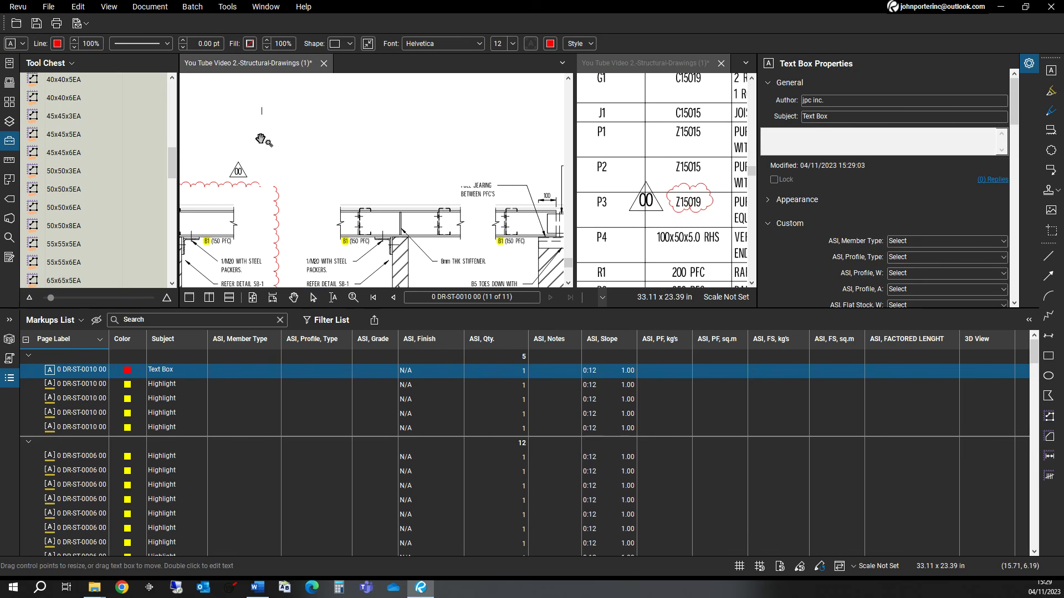
type("Type PFC was revised to UB instead")
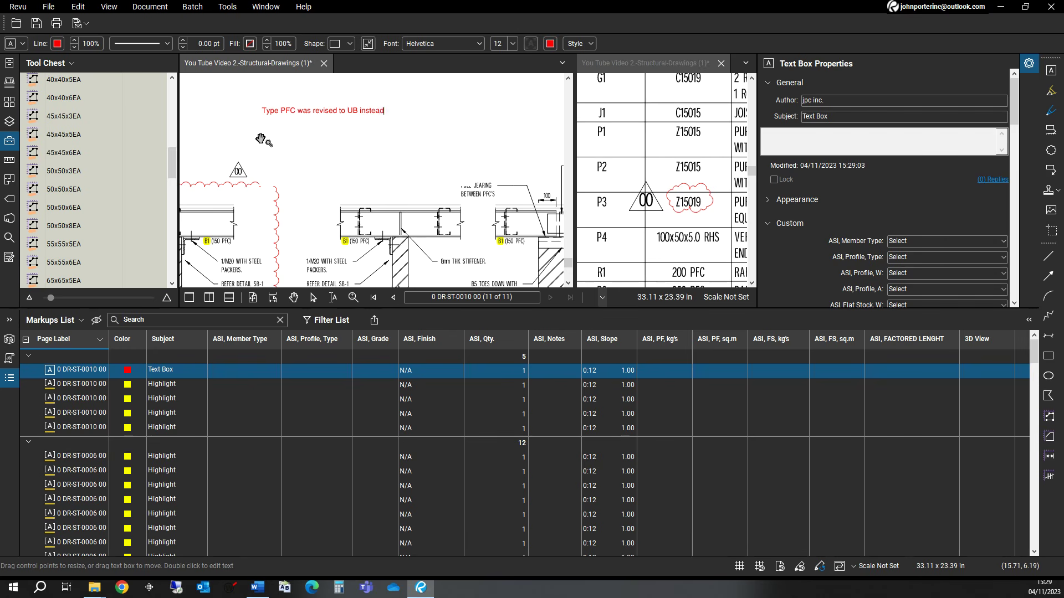
- Extend the revision note with ". Date: November4." and check its entry in the Markups List
type(".  Date:")
type("  Novwembw")
key("BackSpace")
key("BackSpace")
key("BackSpace")
key("BackSpace")
key("BackSpace")
type("ember4")
key("BackSpace")
type(".")
key("Return")
key("Escape")
key("Escape")
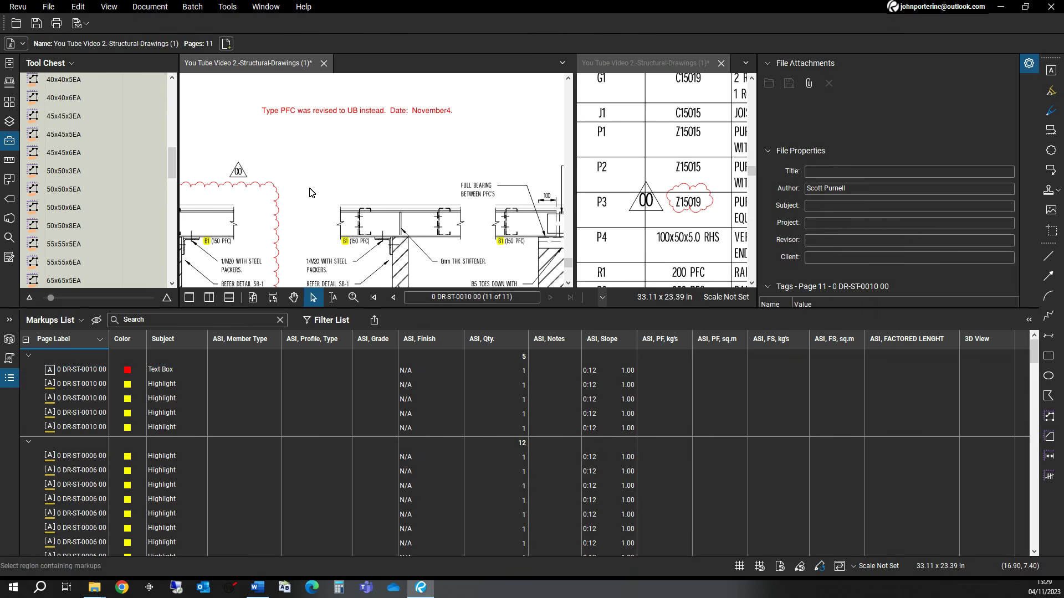
left_click(329, 115)
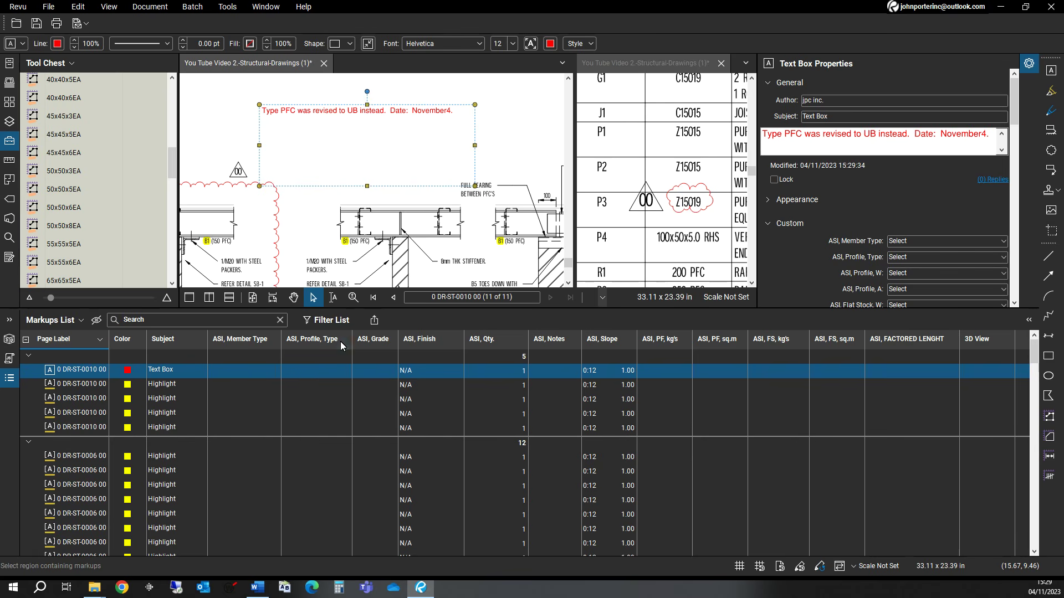
left_click(310, 227)
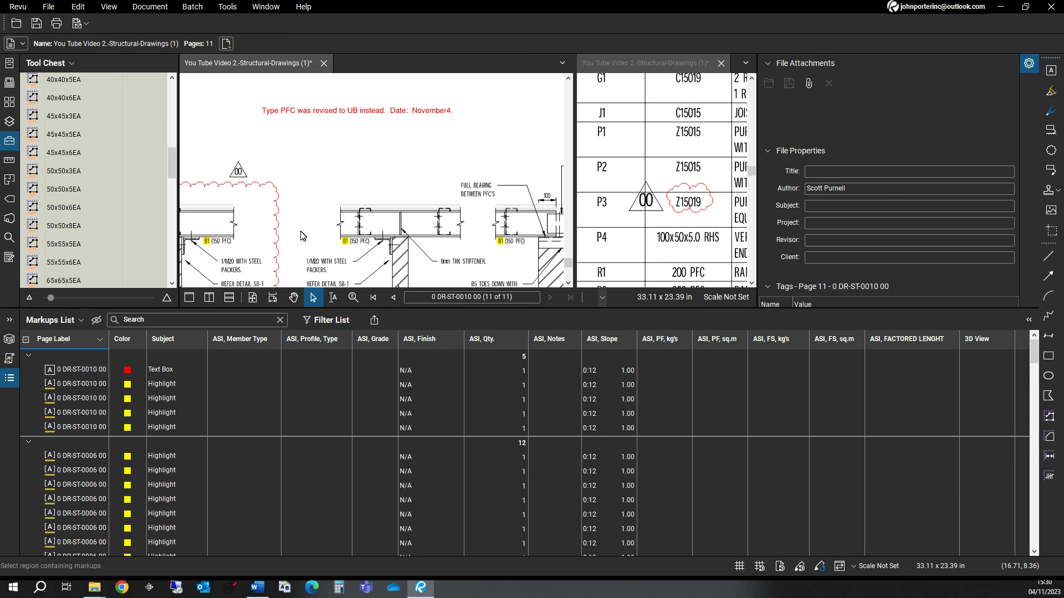
- Change the ASI, Grade of the sheet 0005 125x75x5.0RHS entries from length 3,988.23 down to 3,911.60 to 350L0
scroll(341, 453, "down", 5)
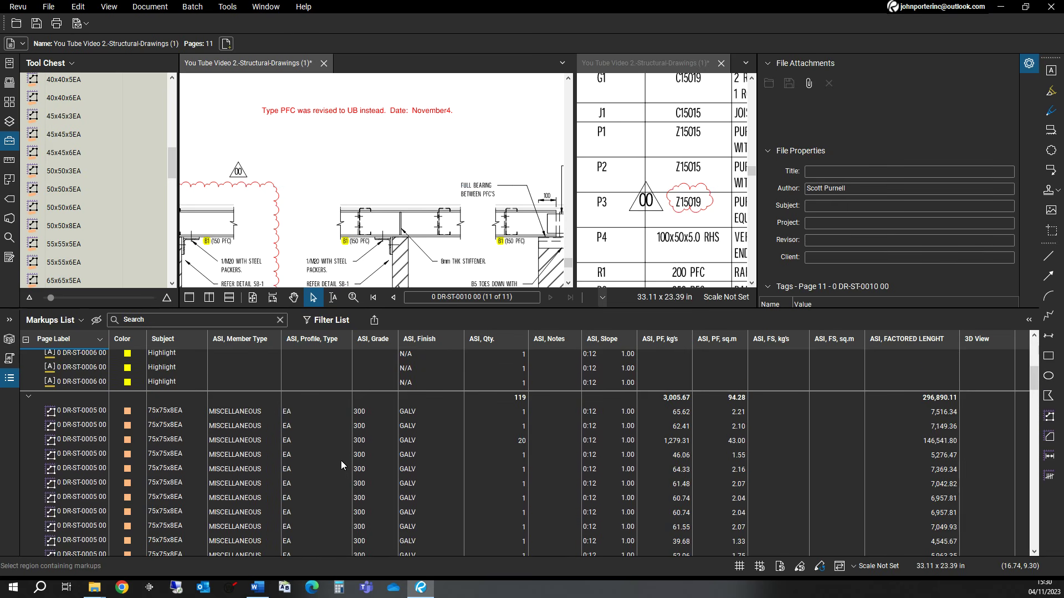
scroll(344, 461, "down", 2)
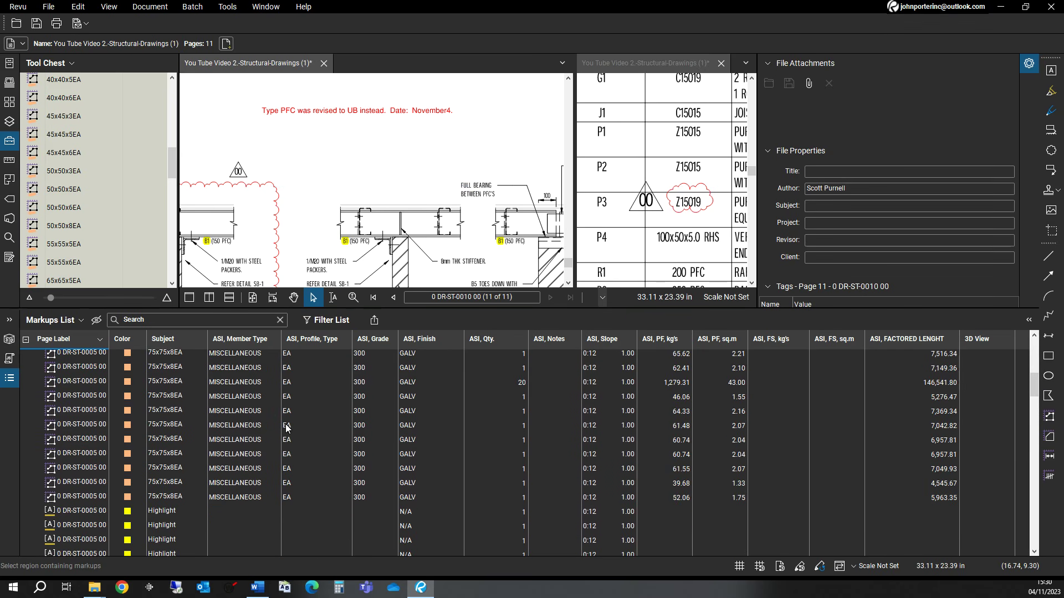
scroll(286, 427, "down", 10)
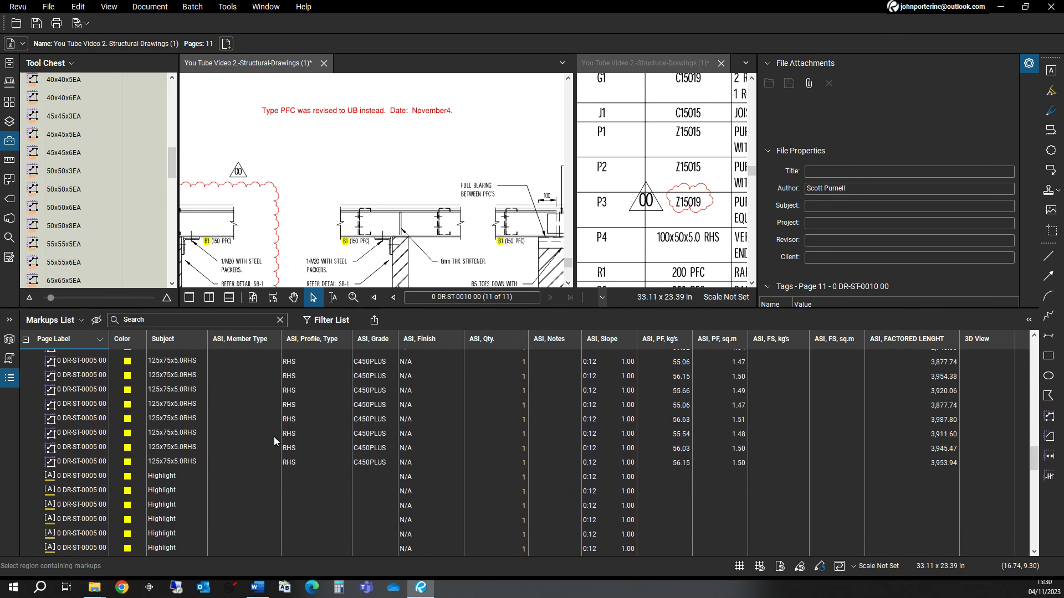
scroll(305, 437, "up", 3)
left_click(380, 449)
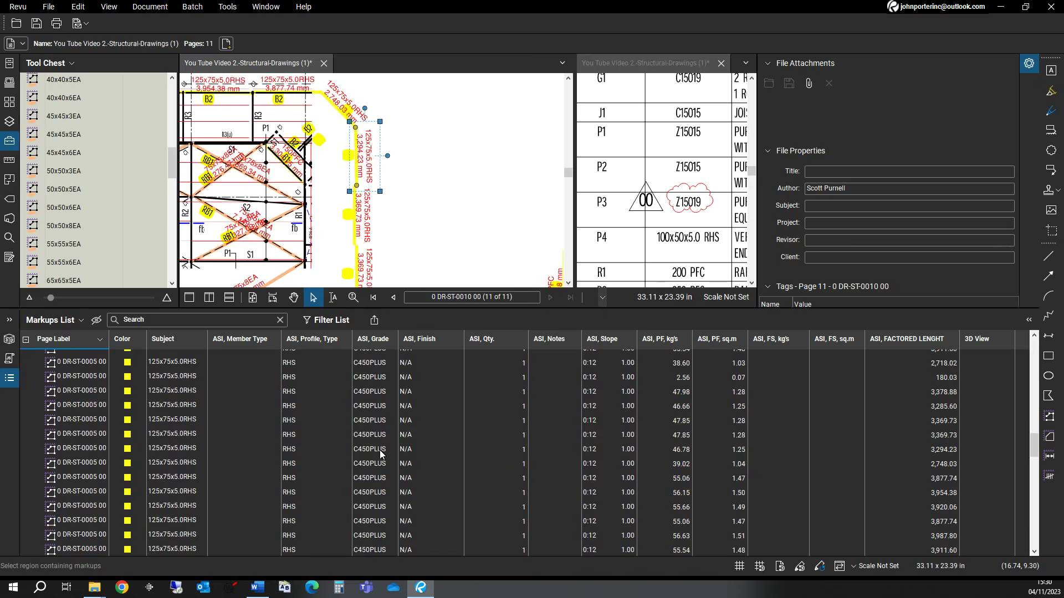
scroll(376, 449, "up", 2)
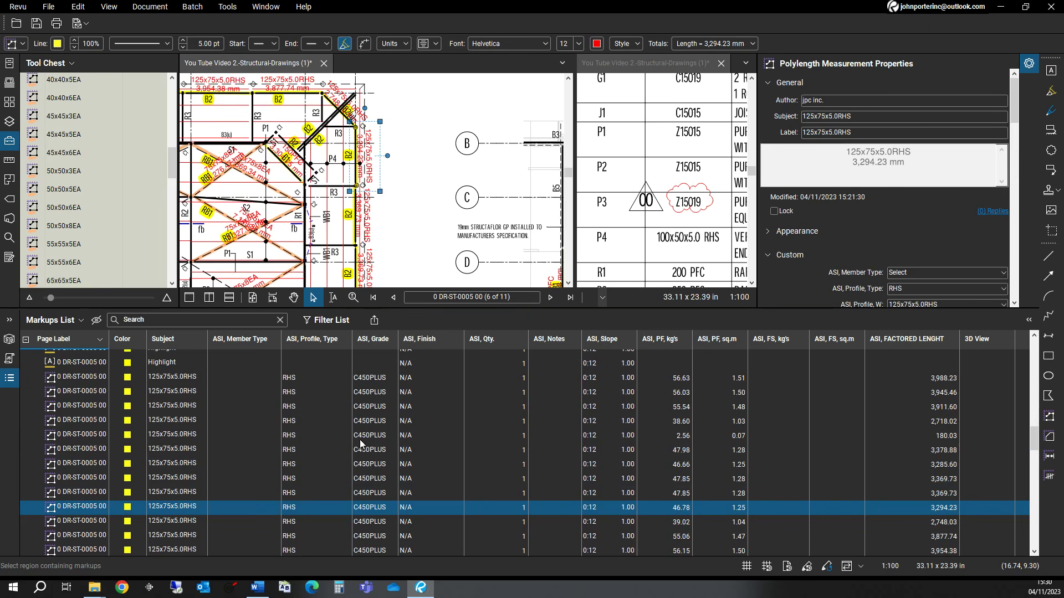
left_click(367, 377, "ctrl")
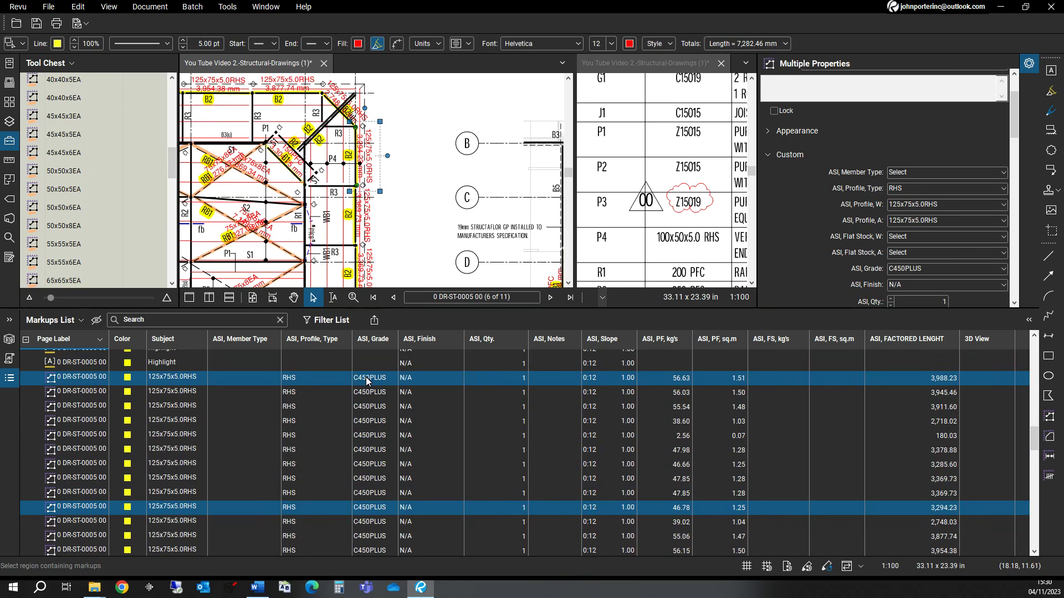
left_click(367, 379)
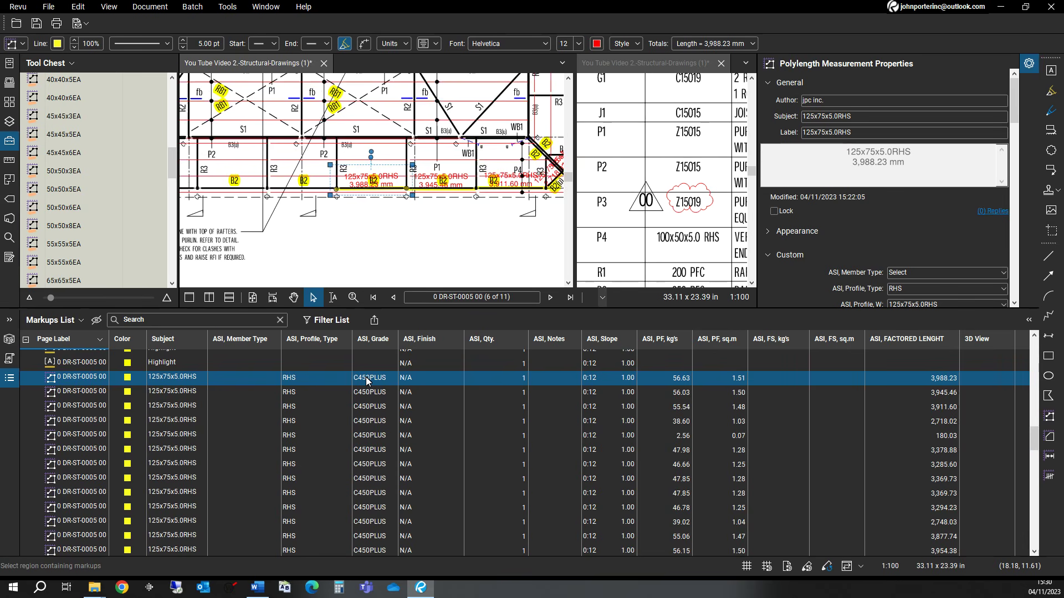
scroll(363, 476, "down", 2)
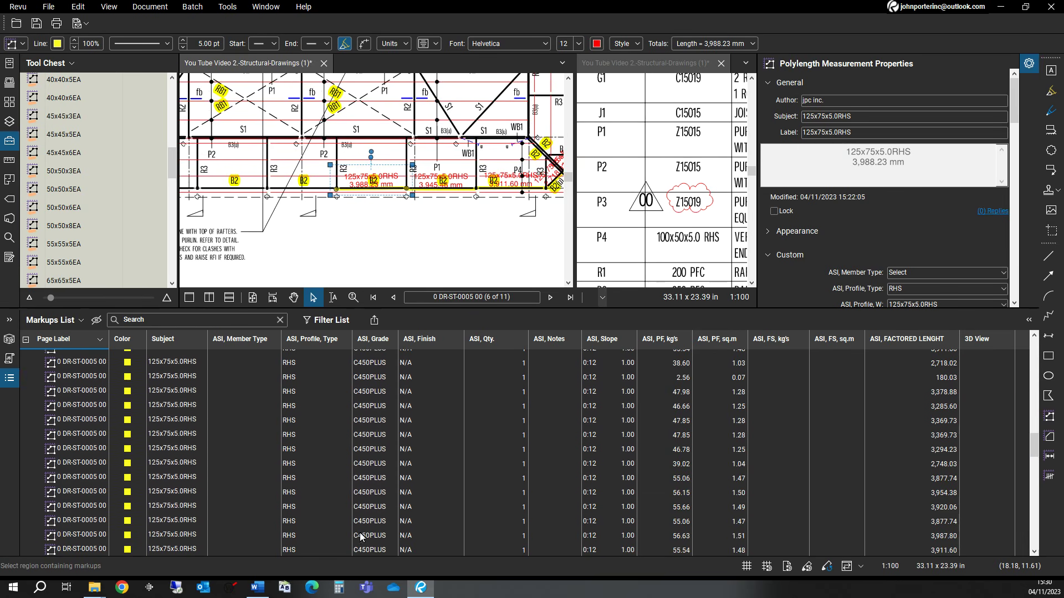
left_click(365, 547, "shift")
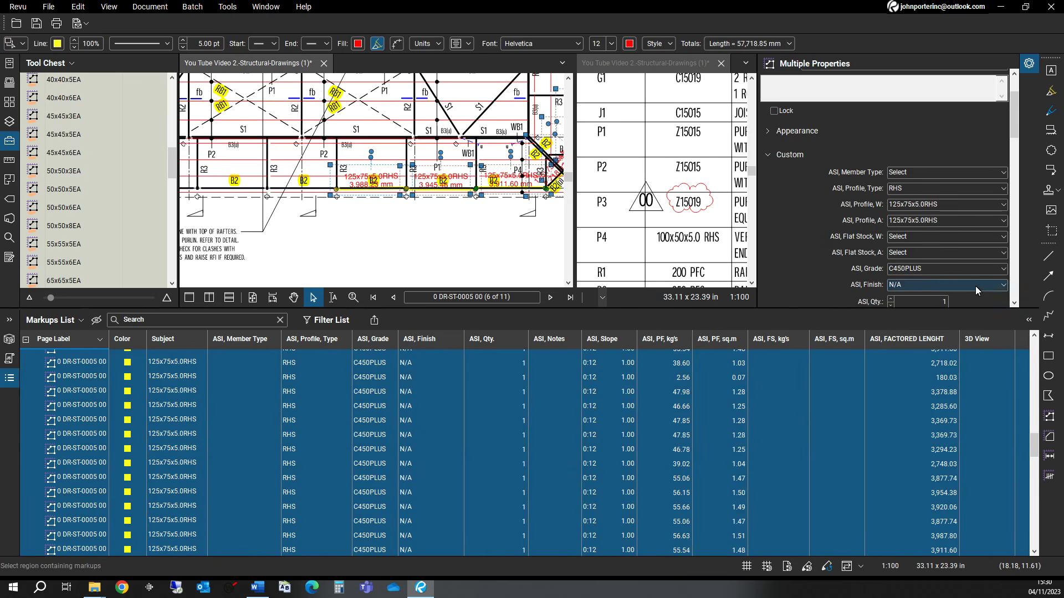
left_click(1012, 304)
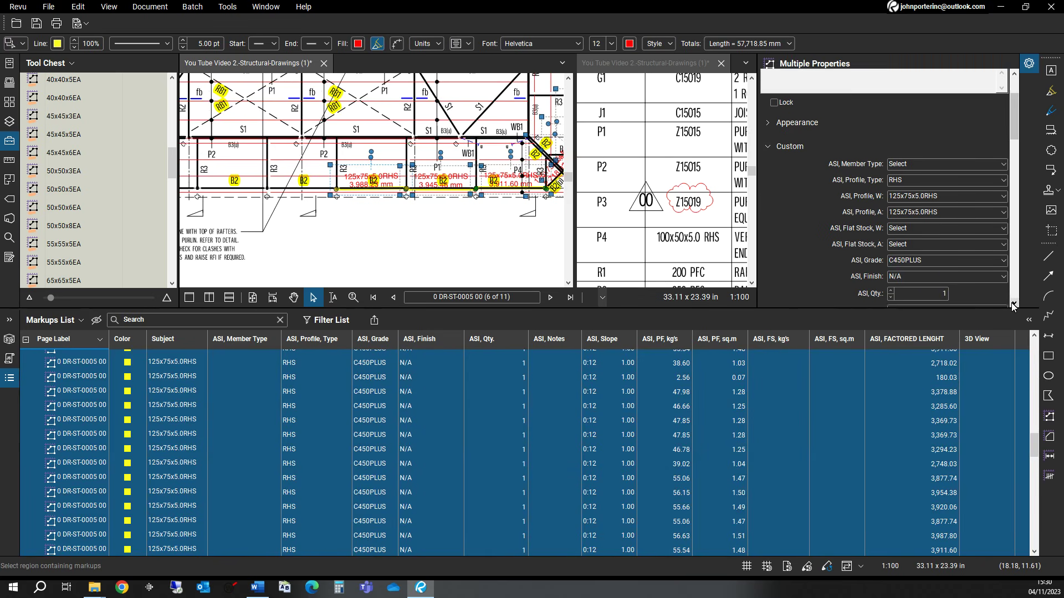
left_click(1013, 305)
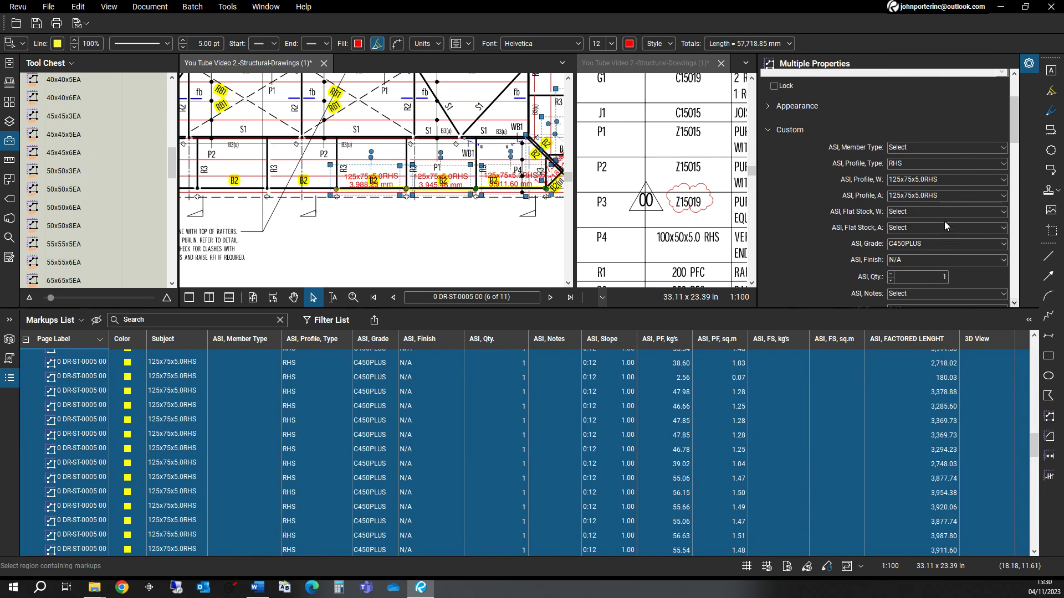
left_click(940, 243)
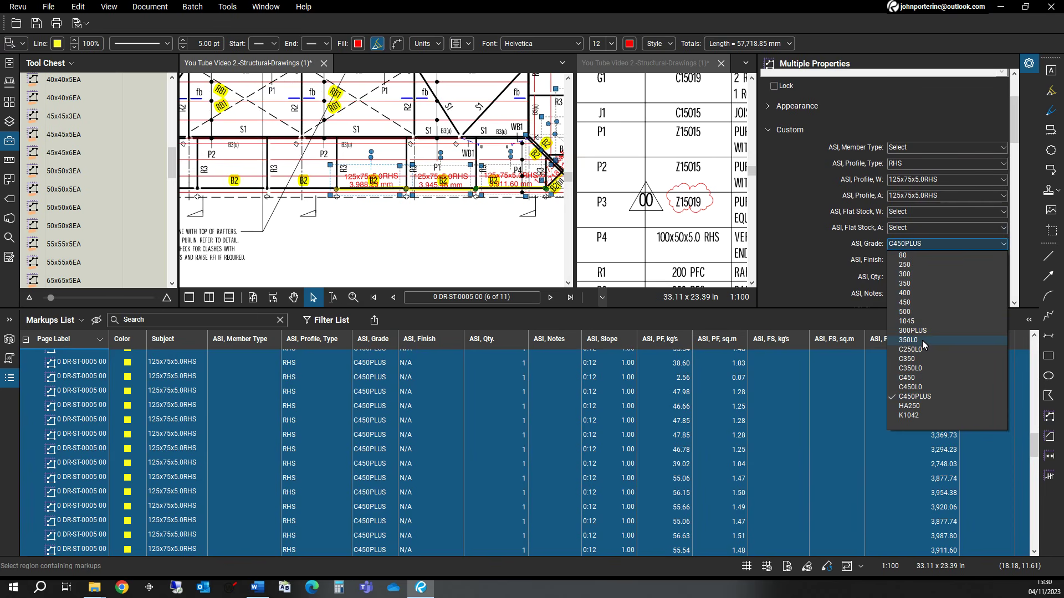
left_click(922, 340)
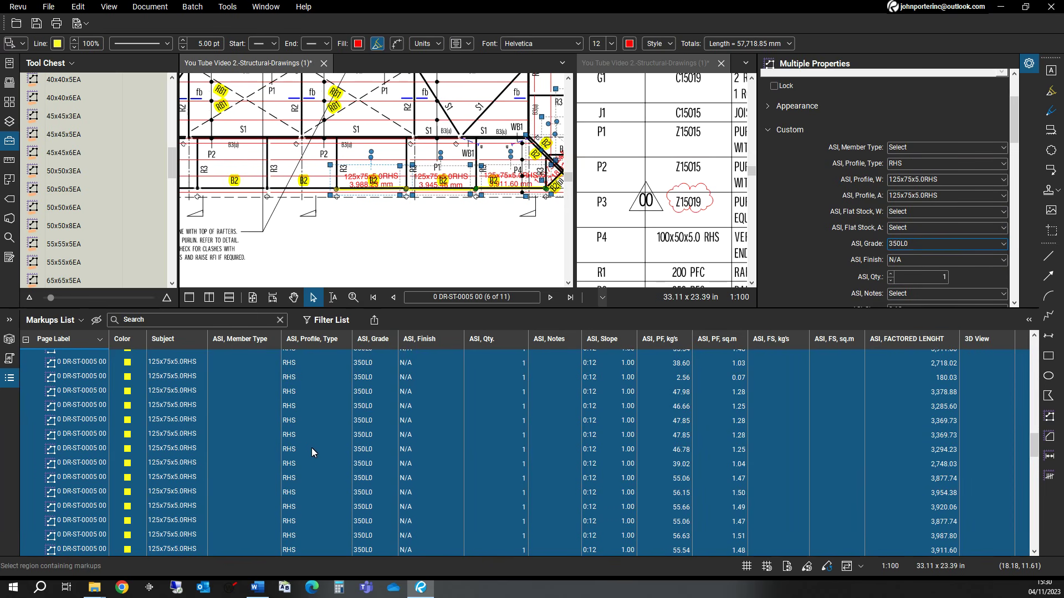
- Check the regraded 125x75x5.0RHS entries in the Markups List against their B2 members on the roof framing plan
left_click(371, 450)
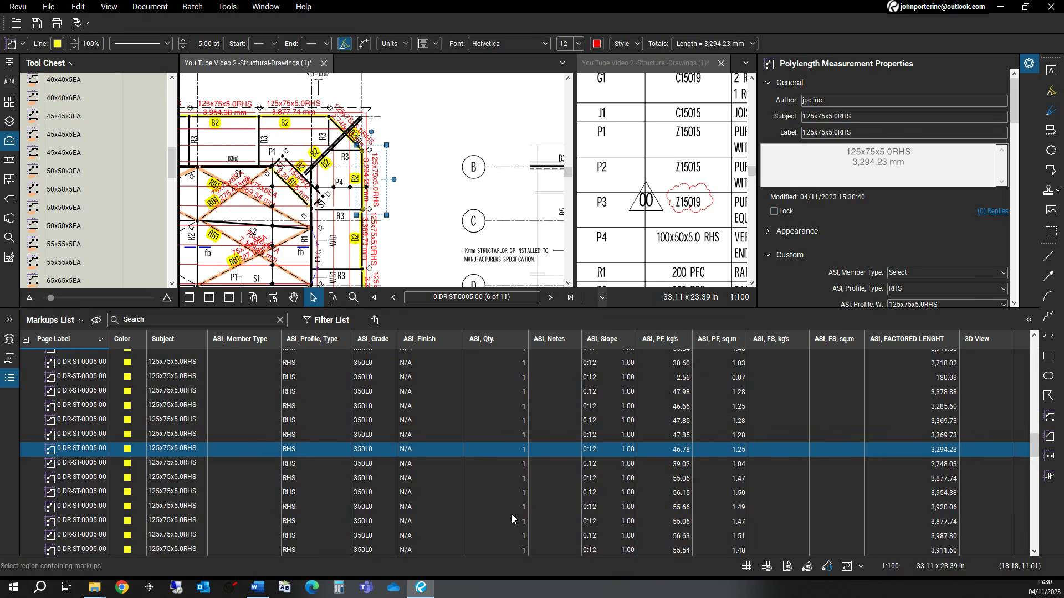
left_click(596, 508)
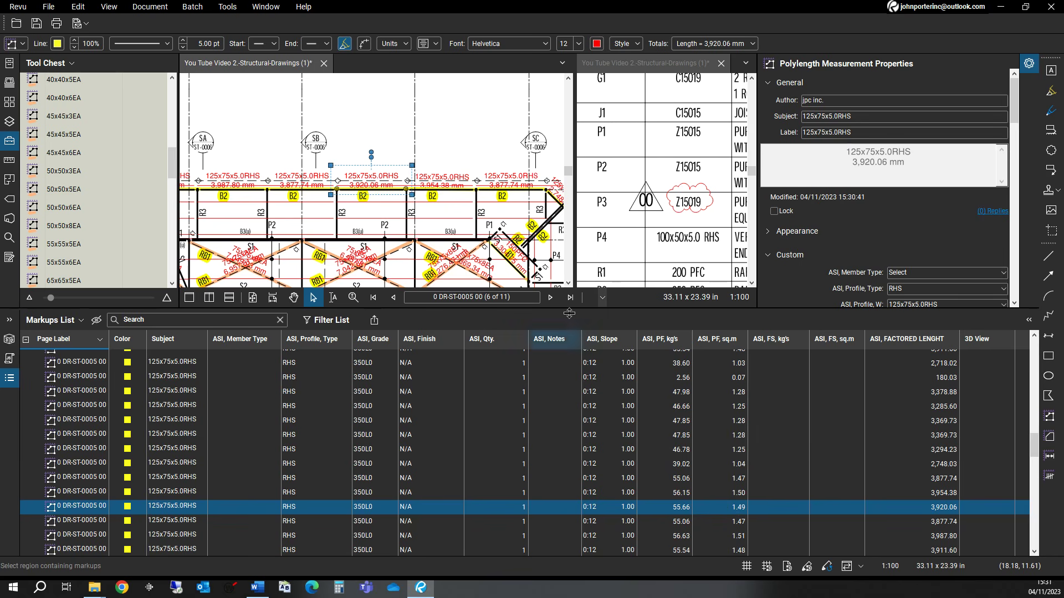
scroll(567, 358, "down", 2)
scroll(560, 365, "up", 5)
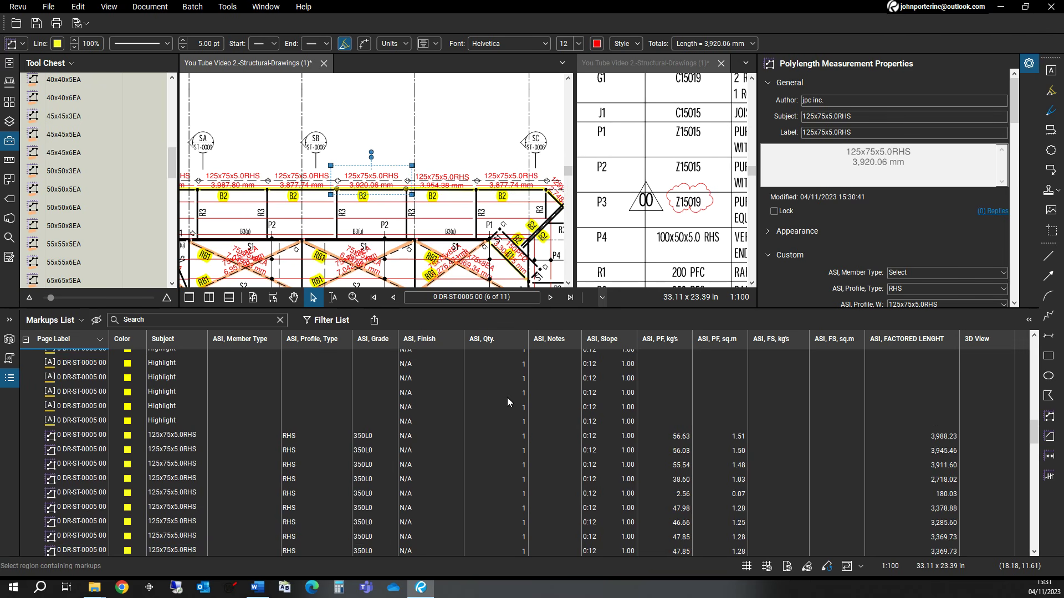
- Export the Markups List for all pages as a CSV summary to the desktop, using a saved configuration
left_click(374, 321)
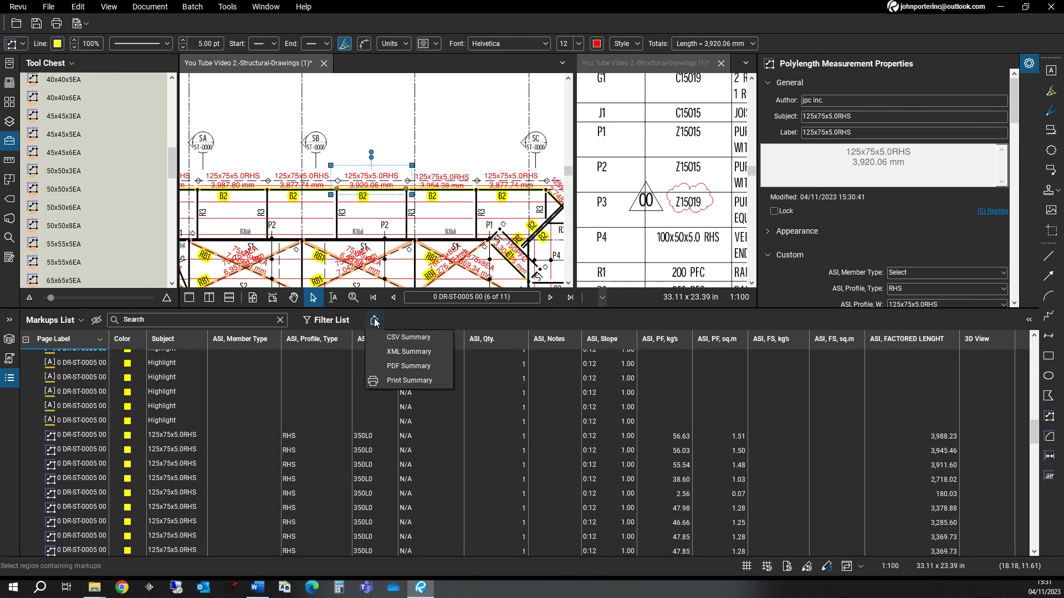
left_click(400, 340)
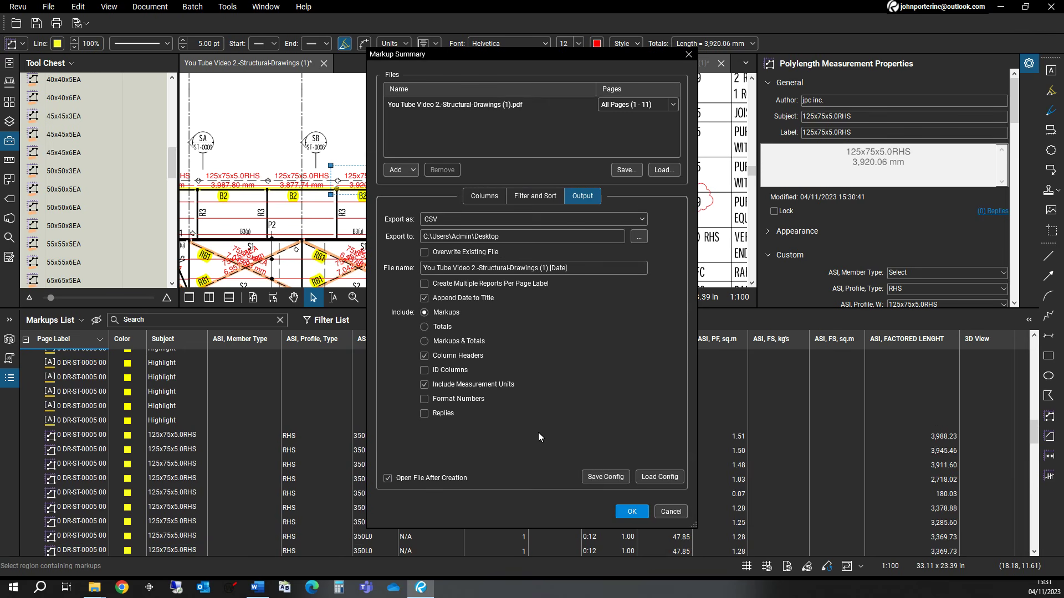
left_click(659, 477)
double_click(471, 128)
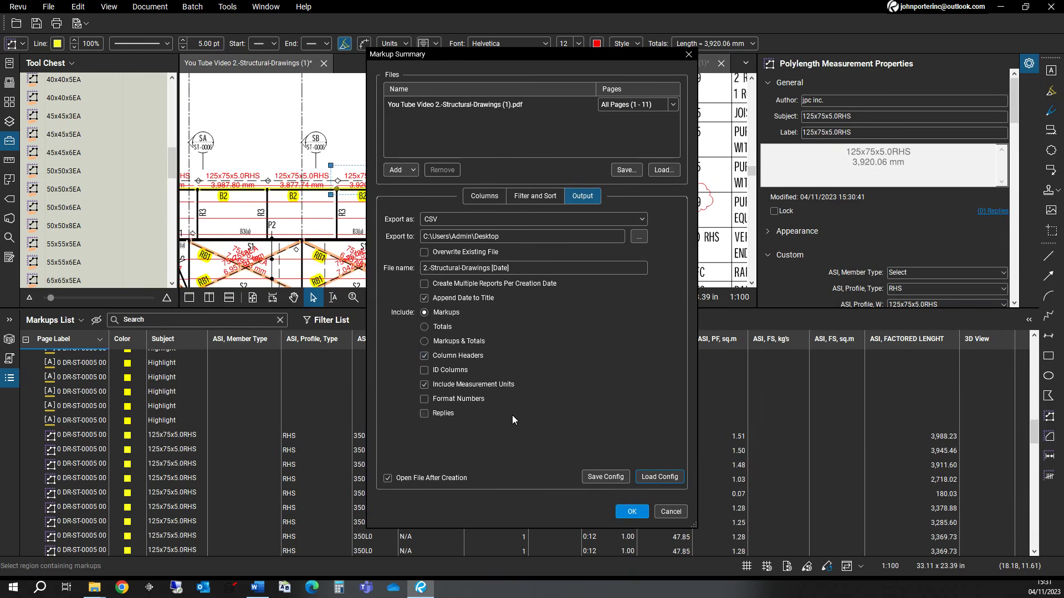
left_click(633, 511)
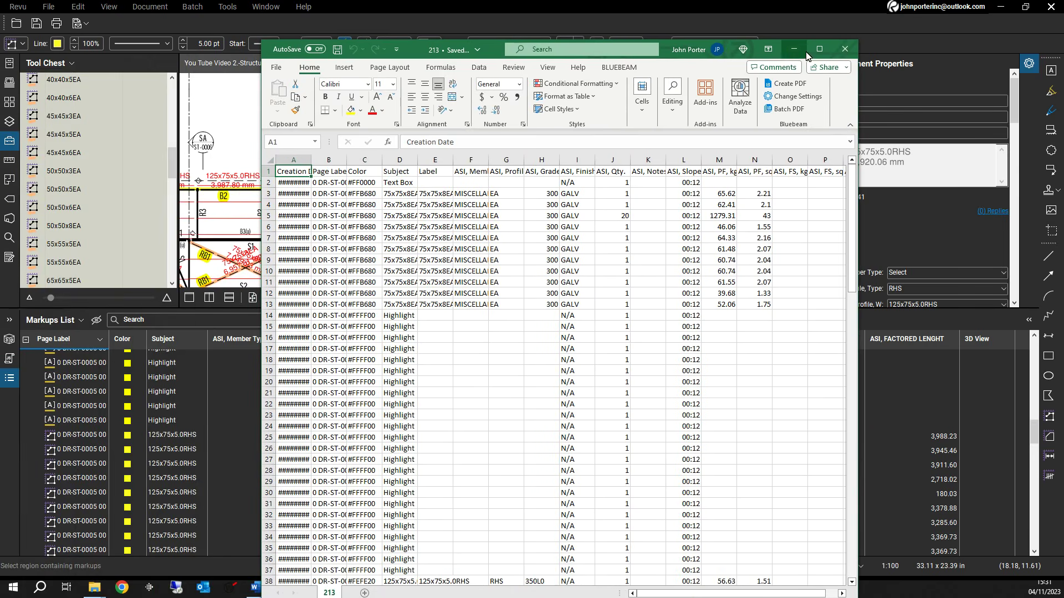
- Maximize the exported spreadsheet in Excel and set the width of columns A to R to 15
left_click(819, 49)
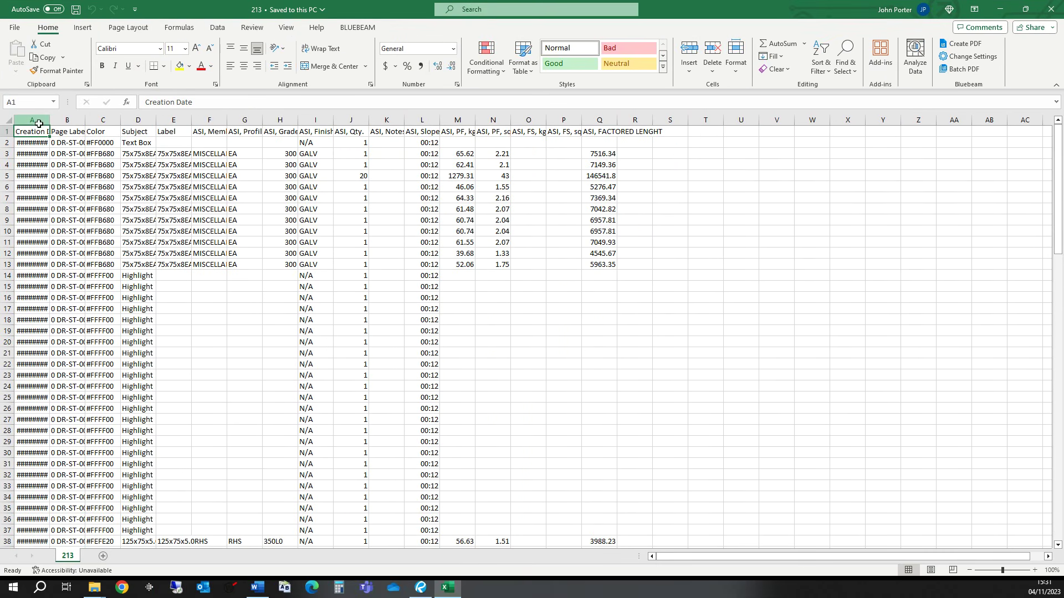
left_click_drag(34, 120, 636, 147)
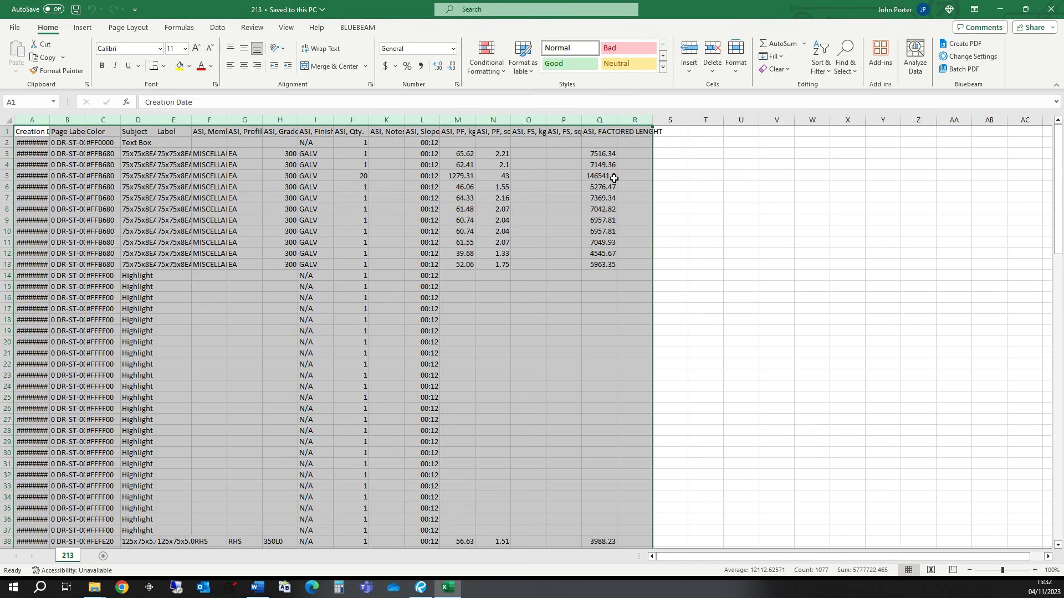
right_click(537, 355)
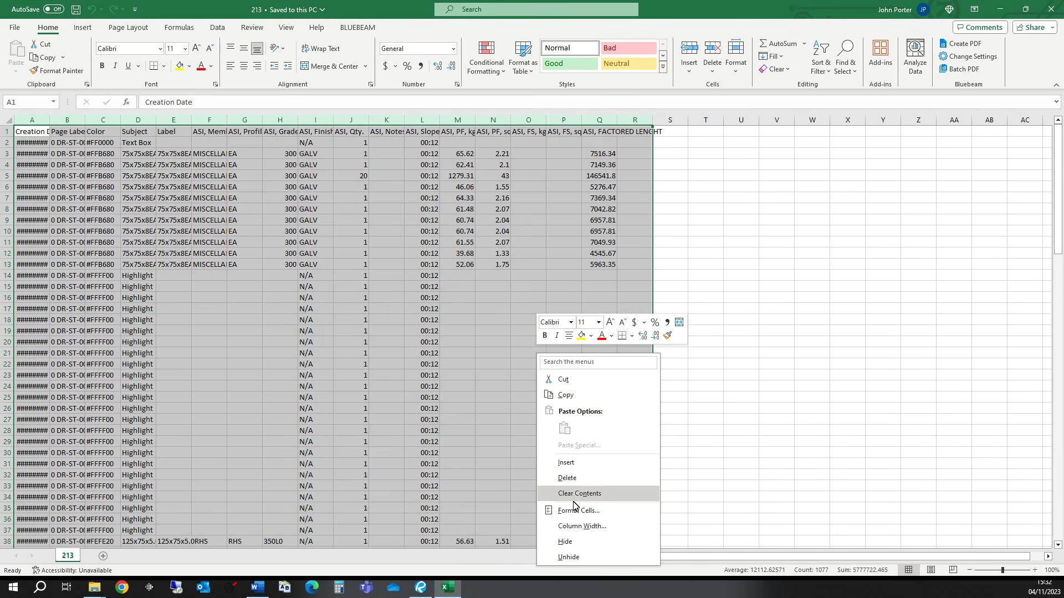
left_click(580, 537)
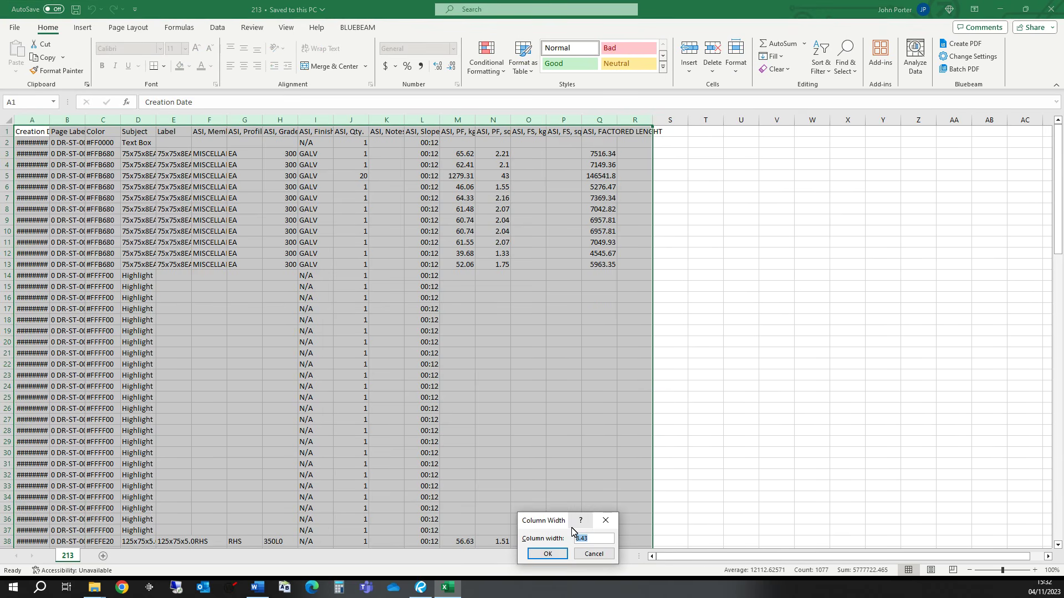
type("15")
key("Return")
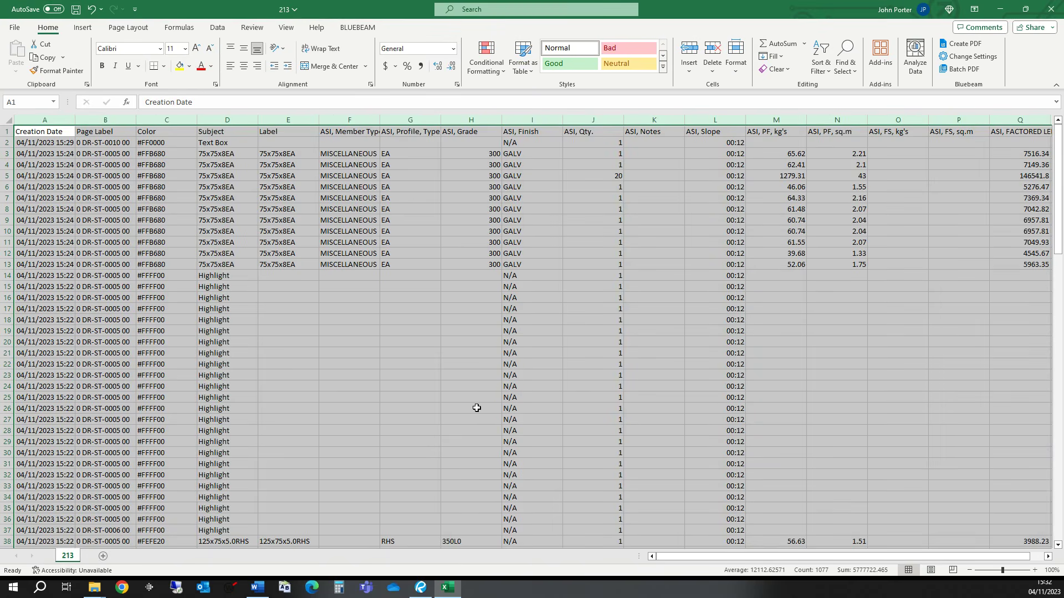
left_click(379, 392)
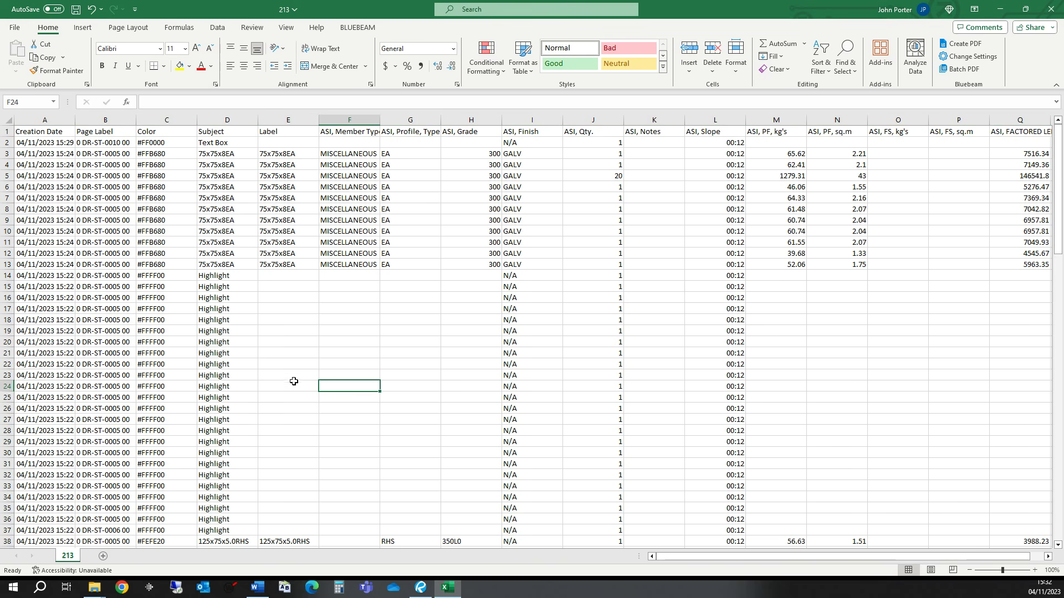
- Review row 9 of the exported data across the columns from ASI, Member Type past ASI, FACTORED LENGHT
left_click(326, 220)
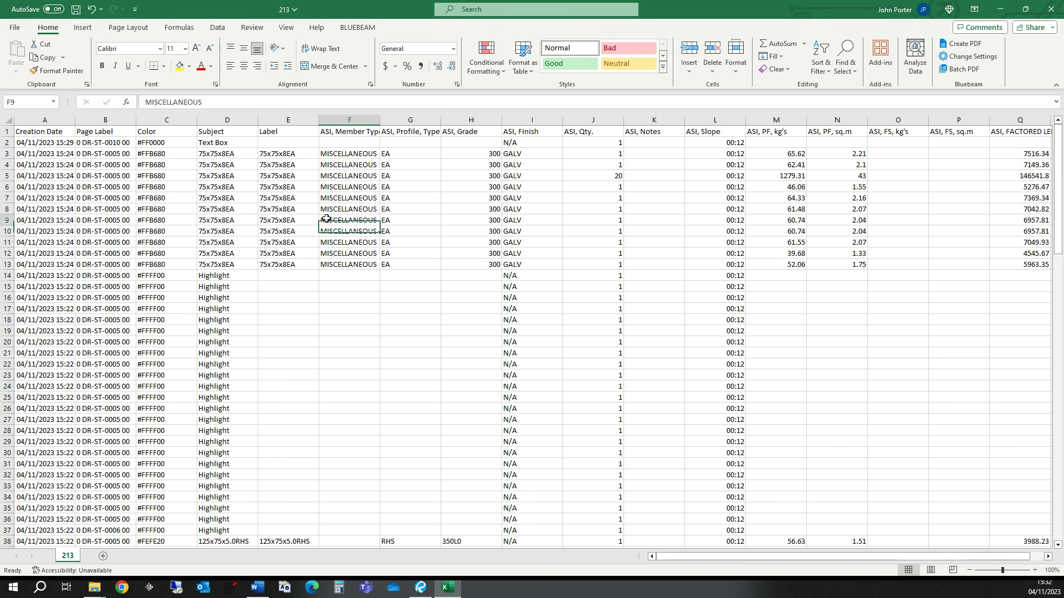
key("Right")
key("Right")
key("Right")
key("Right")
key("Right")
key("Right")
key("Right")
key("Right")
key("Right")
key("Right")
key("Right")
key("Right")
key("Right")
key("Right")
key("Right")
key("Right")
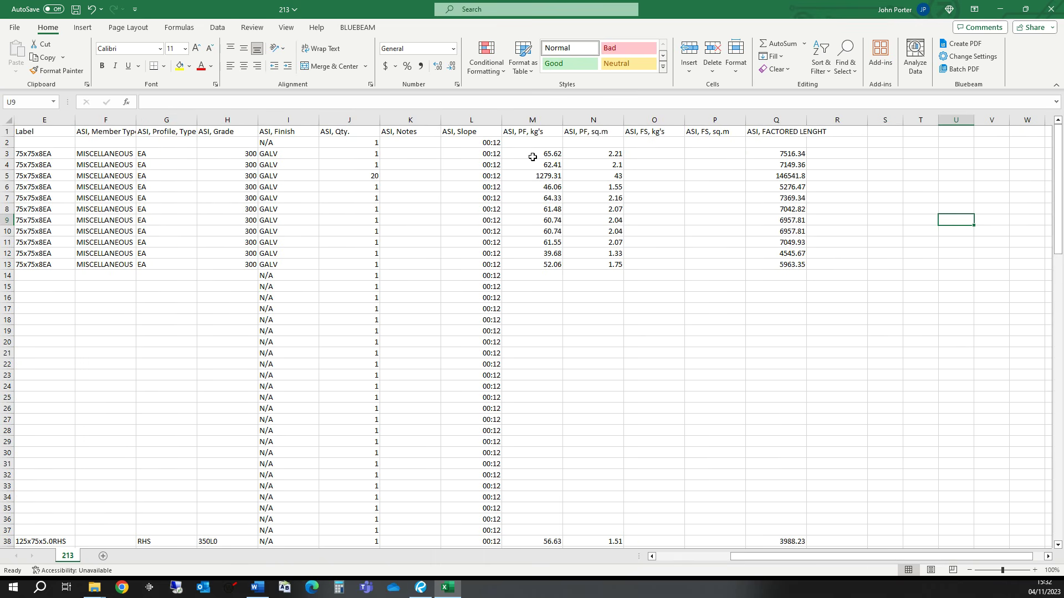
- Examine row 3's mass, area and factored length, go back to its page label and subject, and return to the drawings in Revu
left_click(533, 156)
key("Right")
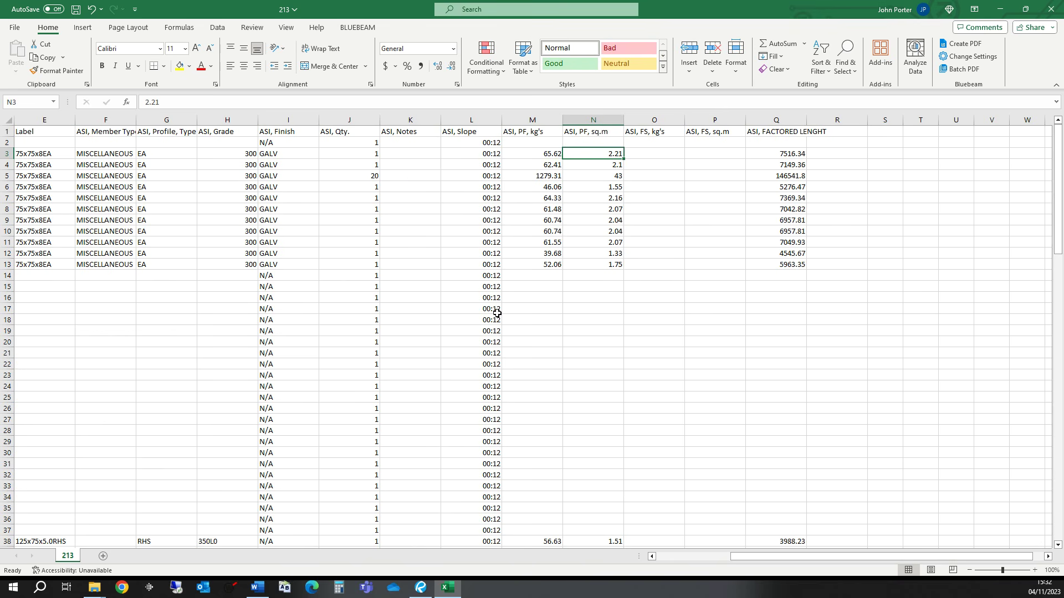
key("Right")
key("Right")
key("Right")
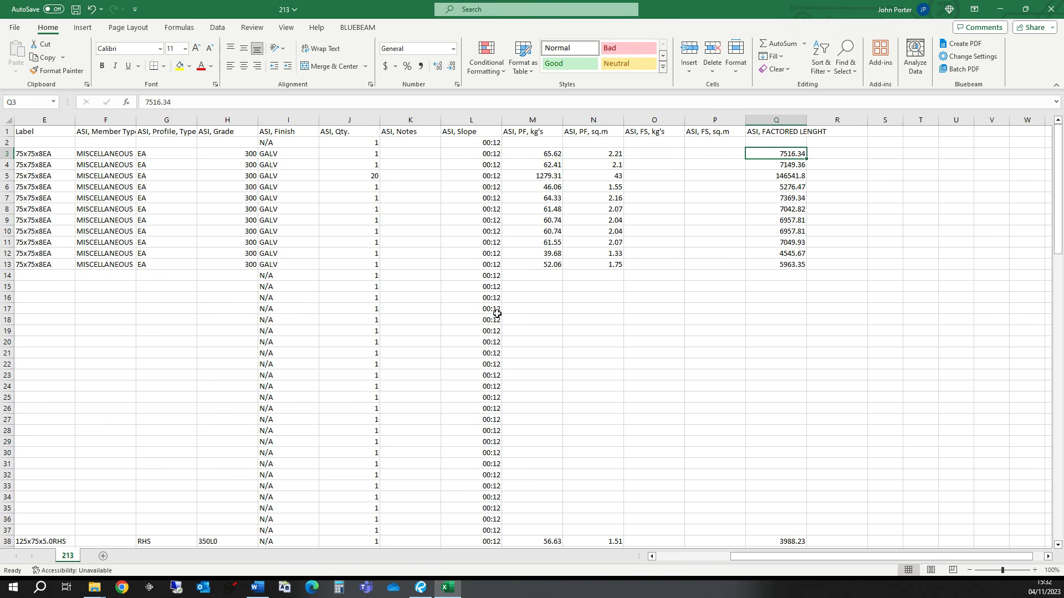
key("Left")
key("Left")
key("Left")
key("Left")
key("Left")
key("Left")
key("Left")
key("Left")
key("Left")
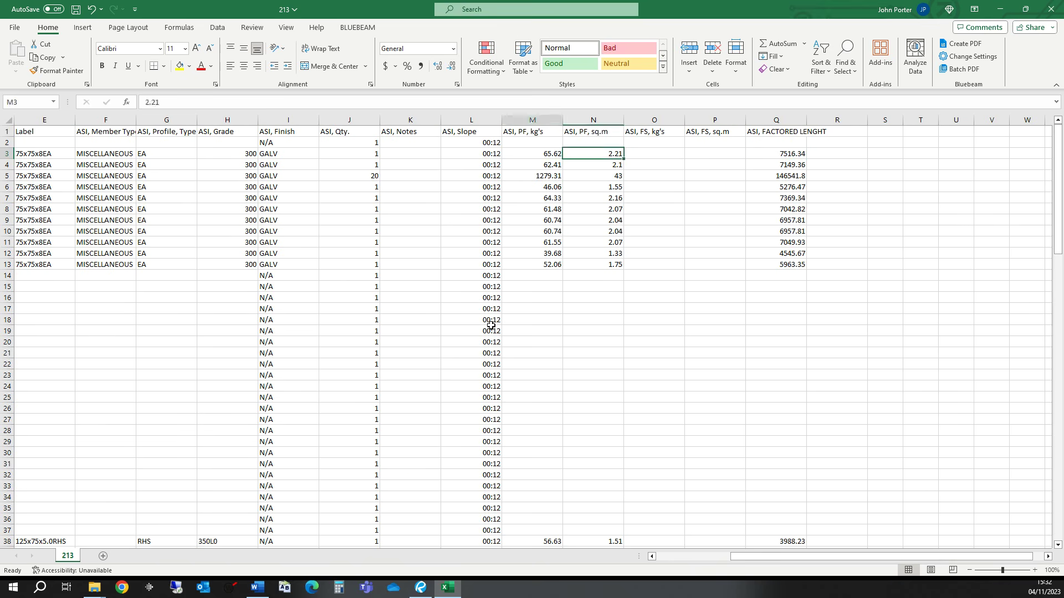
key("Left")
key("Left")
key("Left")
key("Left")
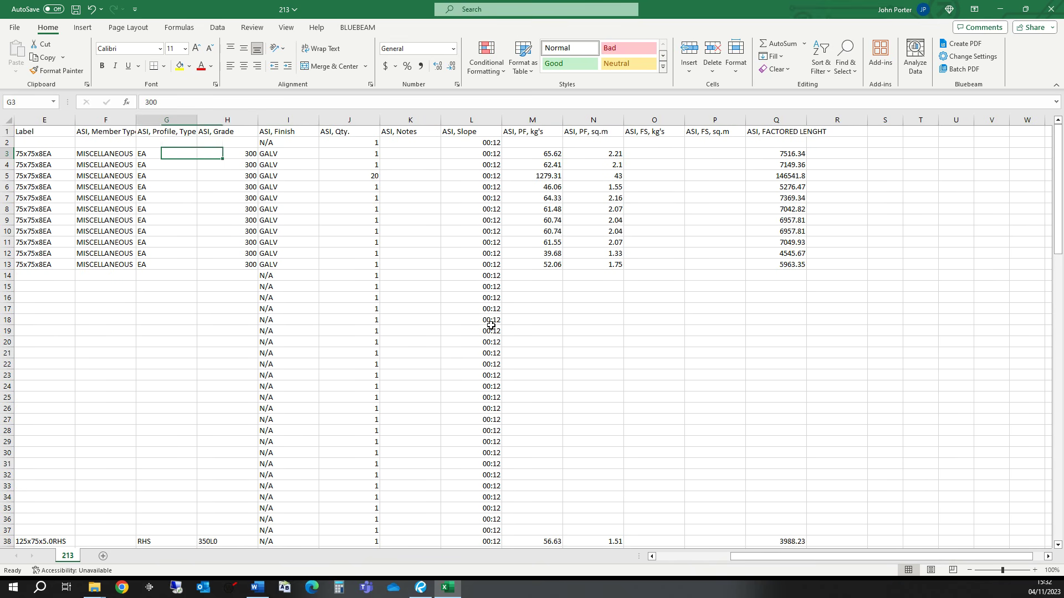
key("Left")
key("Left")
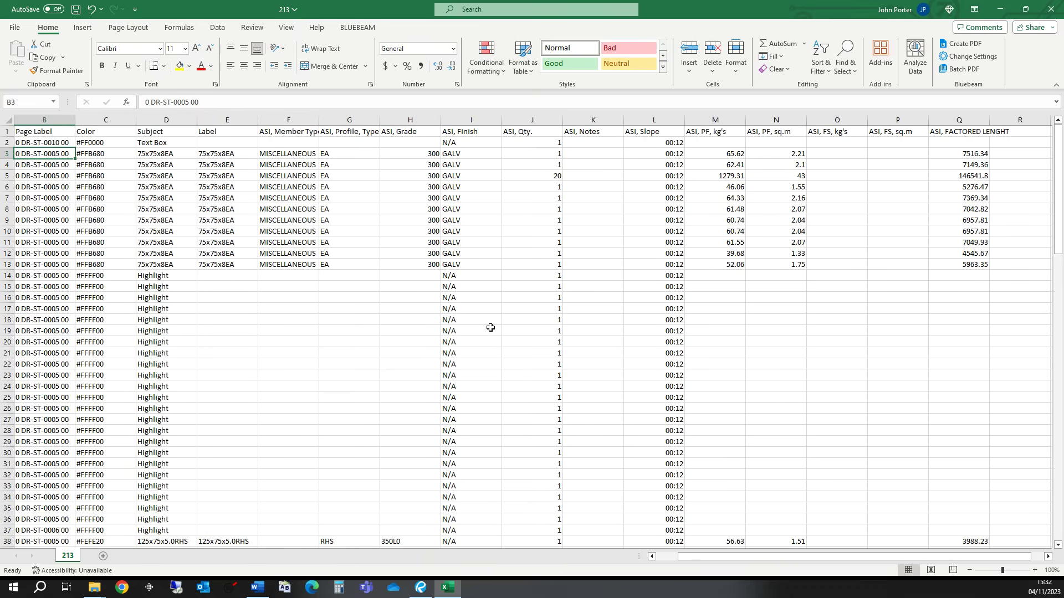
key("Right")
key("Right")
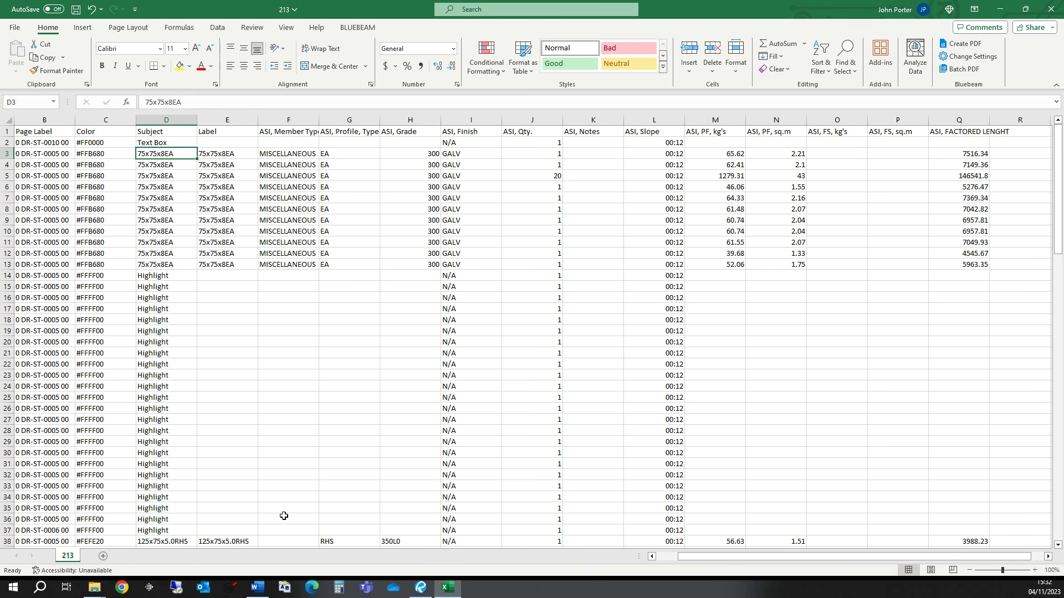
left_click(419, 588)
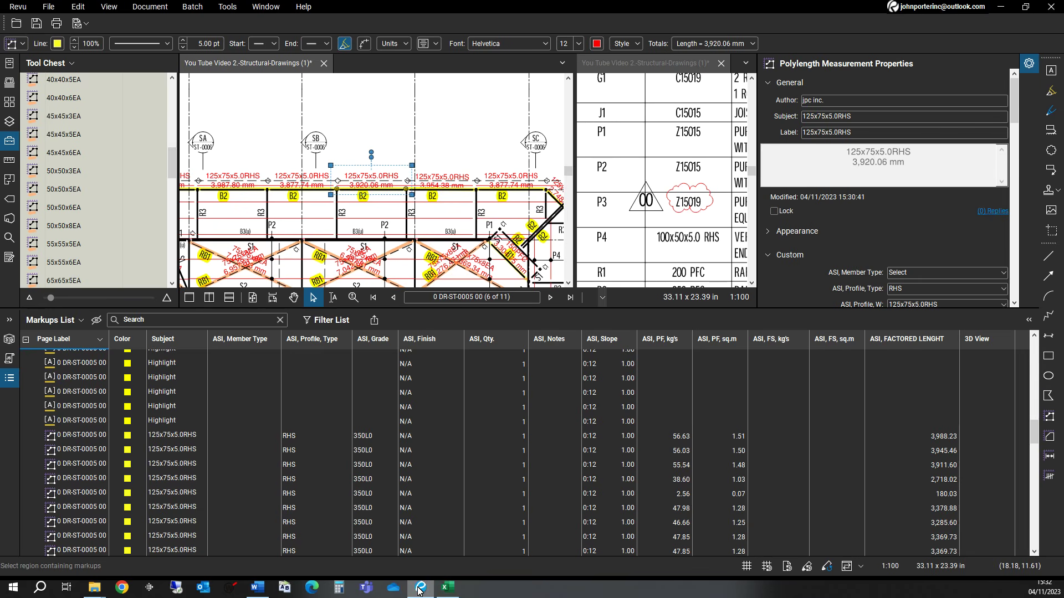
- Locate the first listed 125x75x5.0RHS measurement on the drawing, then check the member marks and sizes in the Steel Framing Schedule
left_click(176, 438)
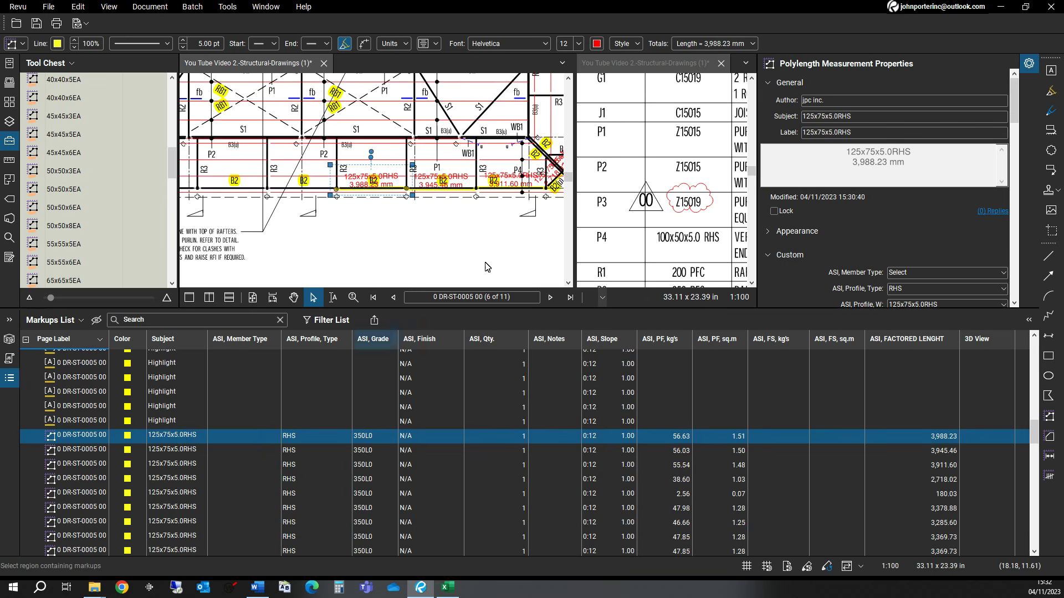
left_click(681, 205)
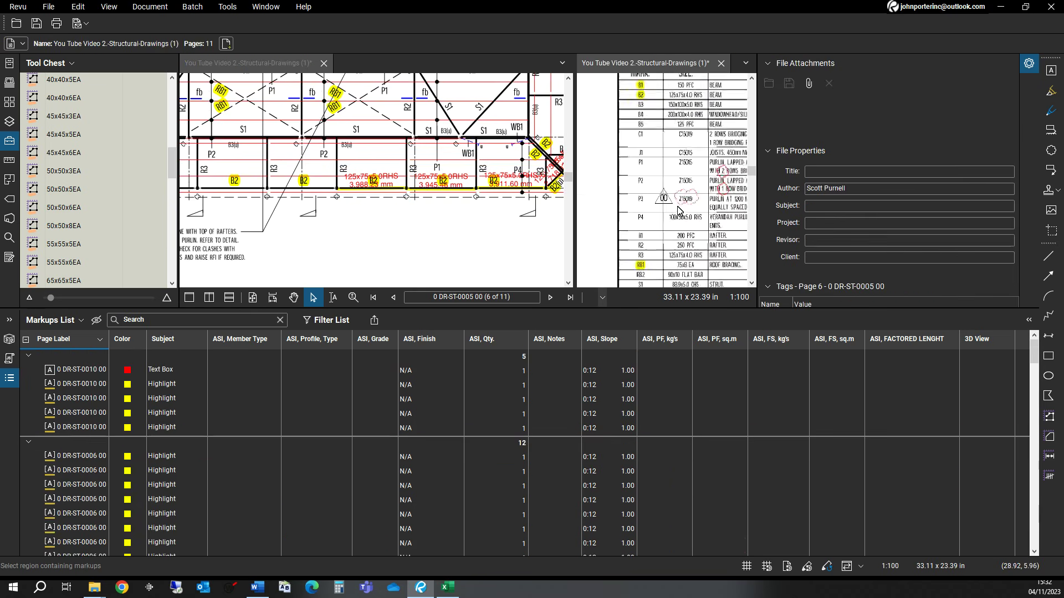
scroll(687, 221, "down", 5)
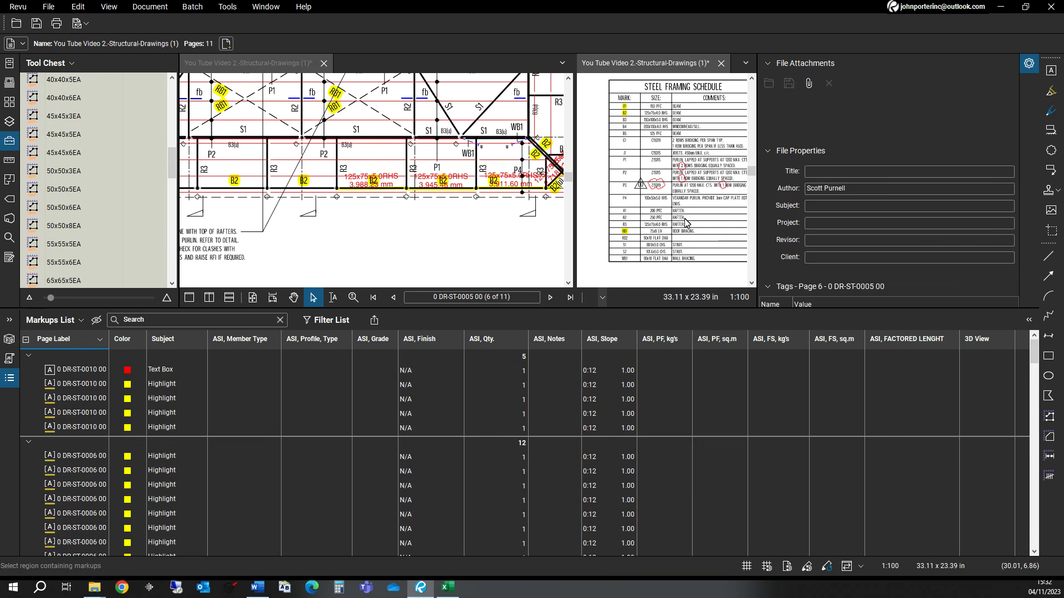
scroll(686, 244, "up", 3)
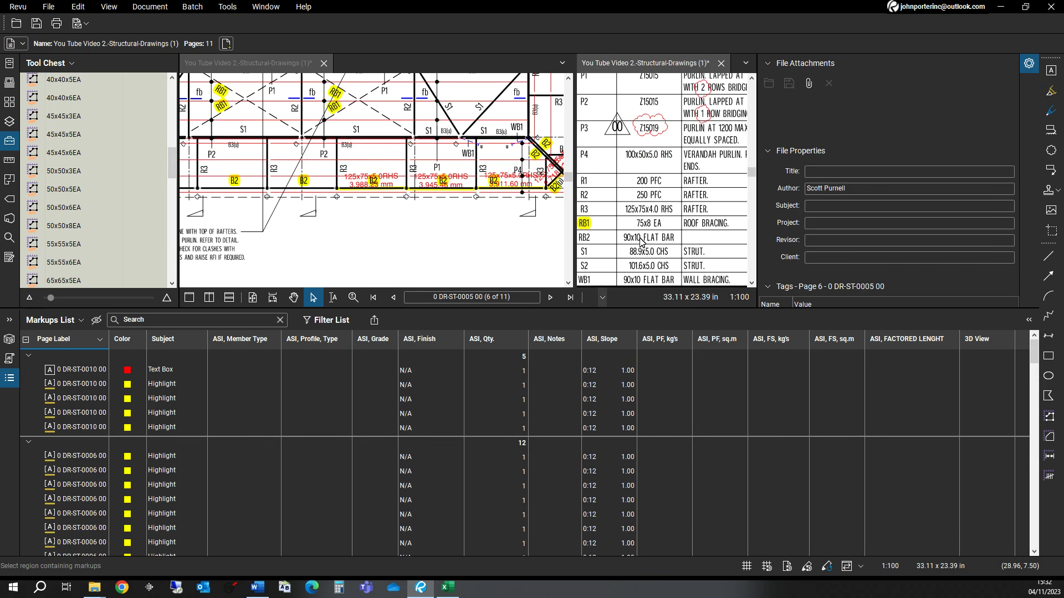
scroll(637, 233, "left", 2)
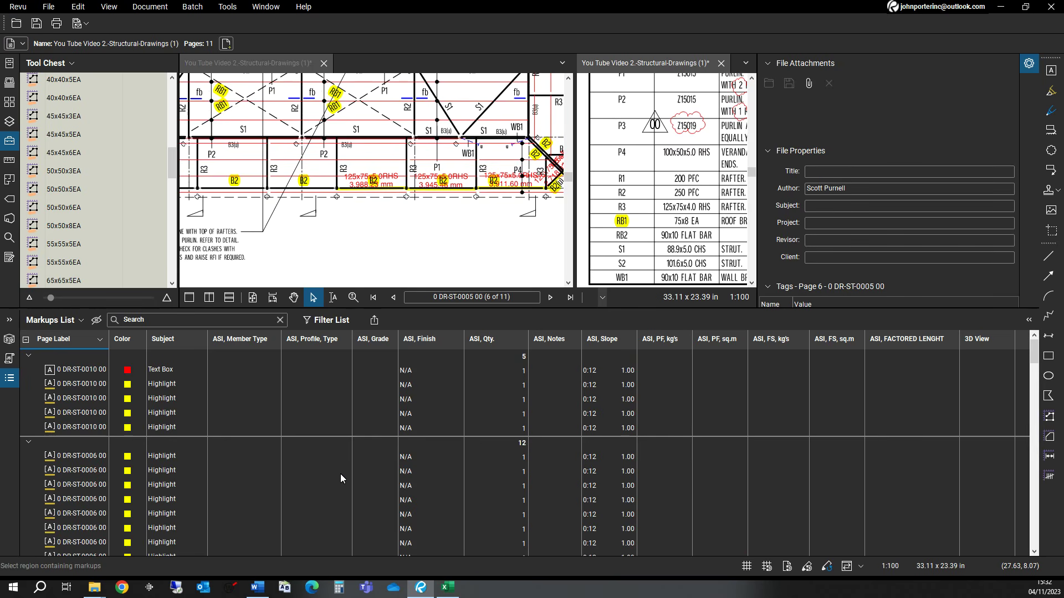
- Change the Subject of all the 75x75x8EA measurements on page 0 DR-ST-0005 00 to RB1
left_click(318, 495)
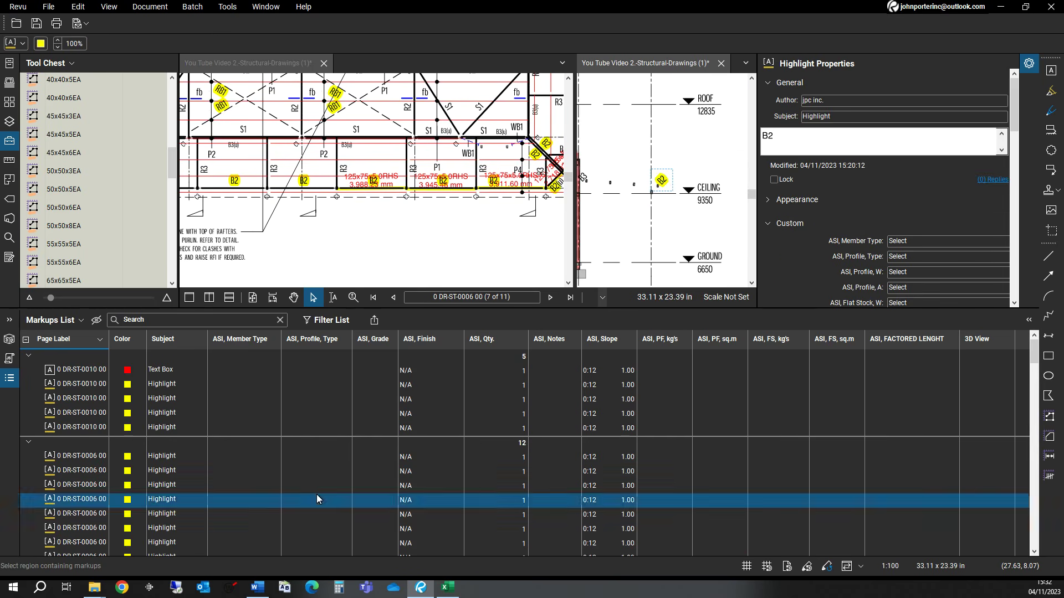
scroll(316, 494, "down", 4)
scroll(251, 470, "down", 1)
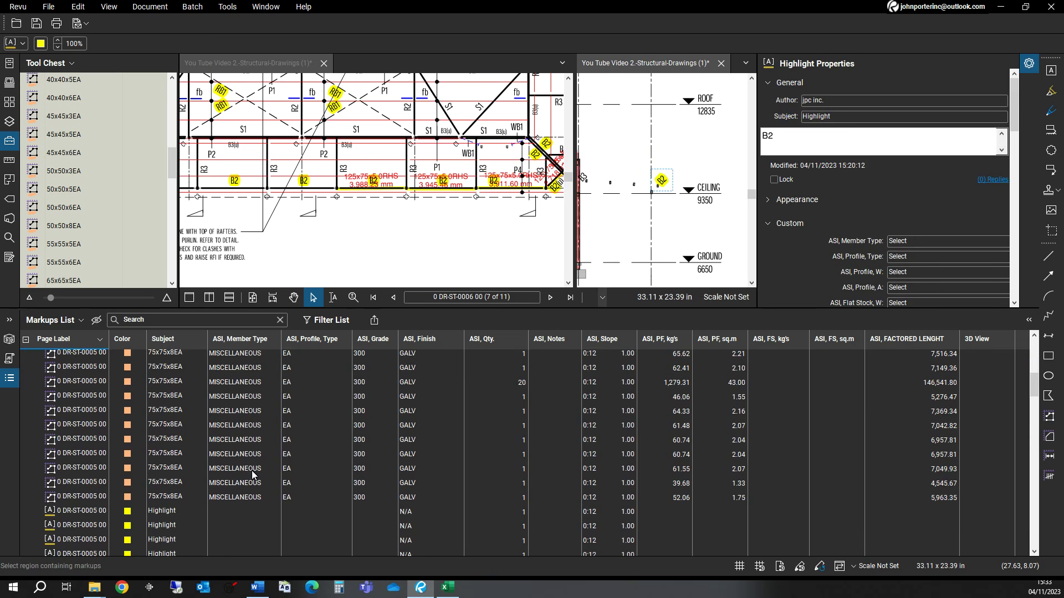
scroll(251, 470, "up", 1)
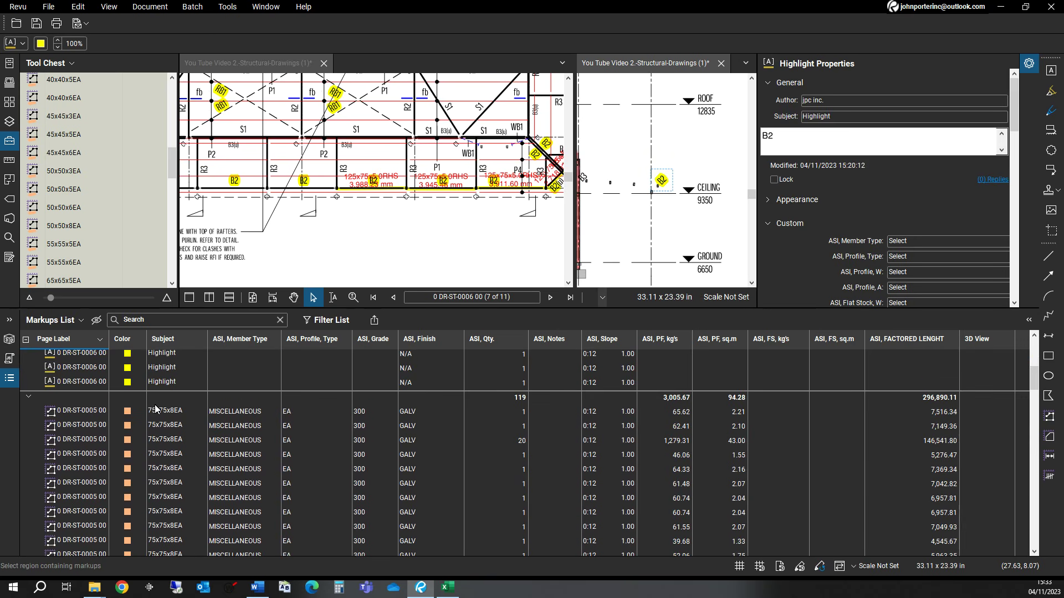
left_click(164, 416)
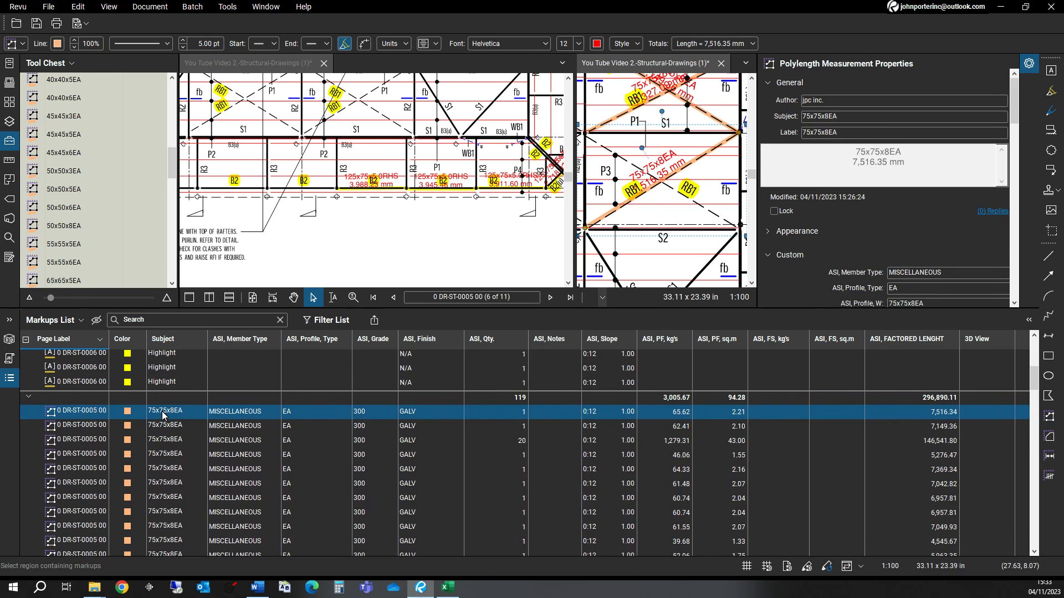
scroll(164, 415, "down", 2)
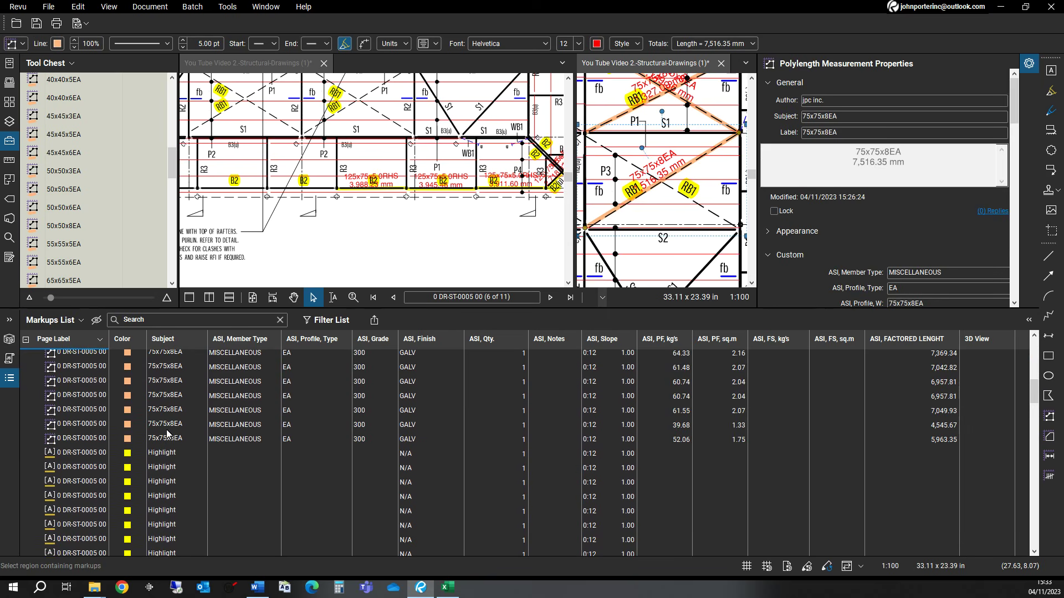
left_click(167, 439, "shift")
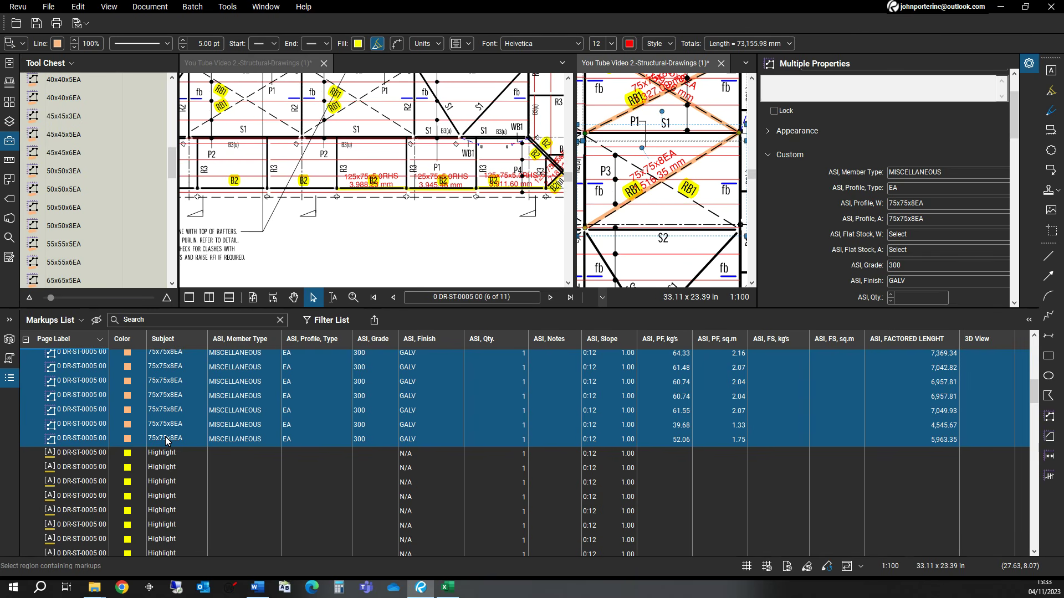
scroll(165, 440, "up", 3)
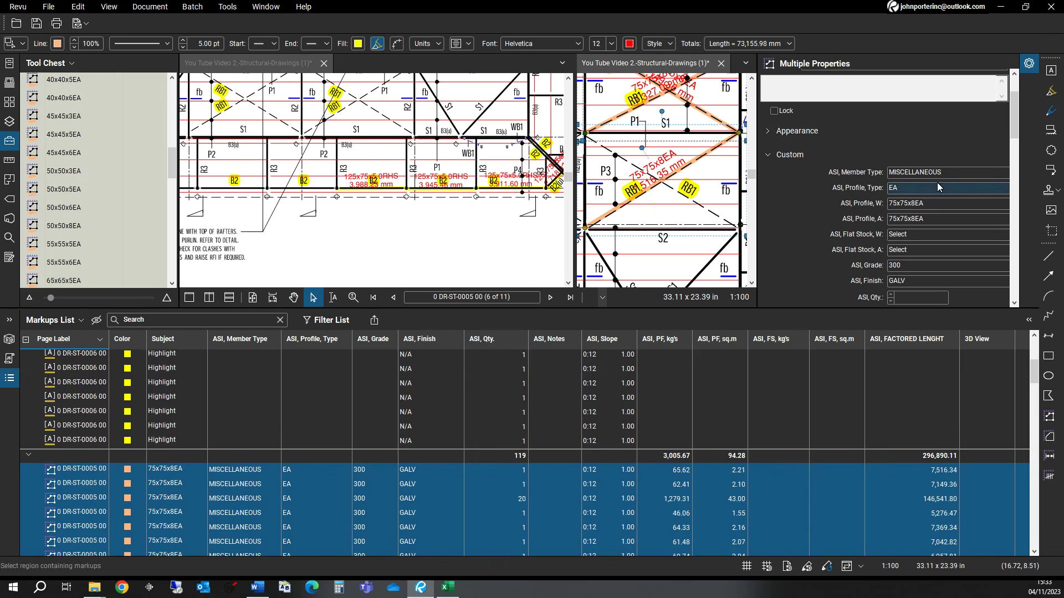
left_click_drag(1014, 128, 1018, 81)
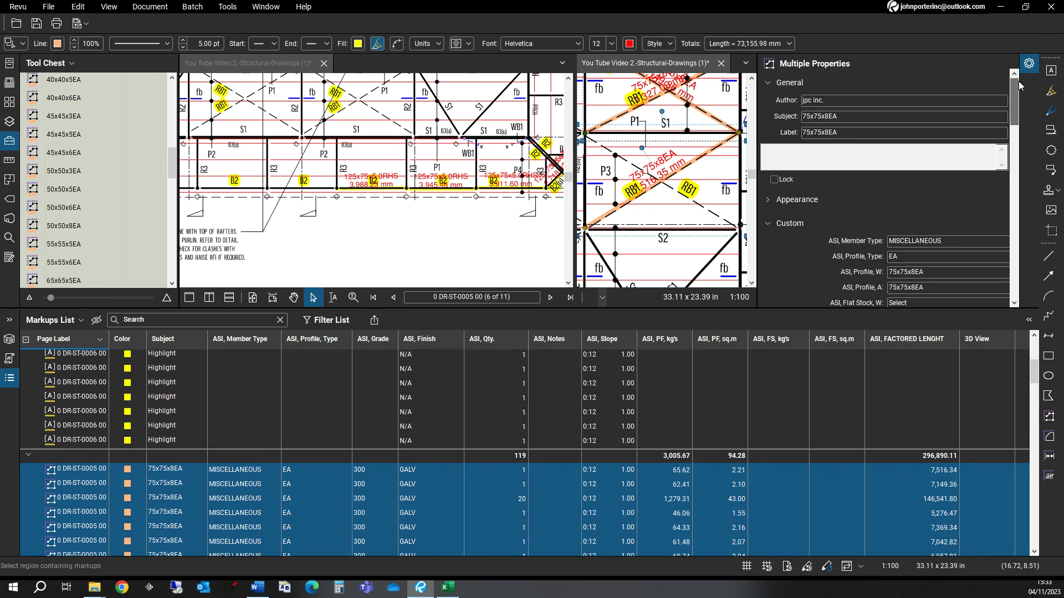
left_click(889, 119)
double_click(859, 122)
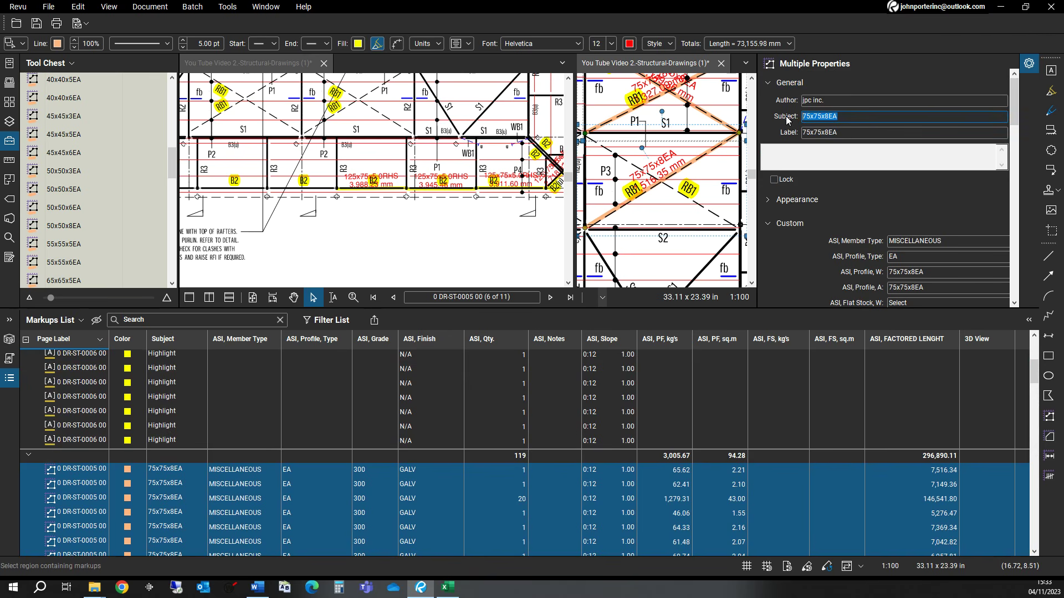
type("R")
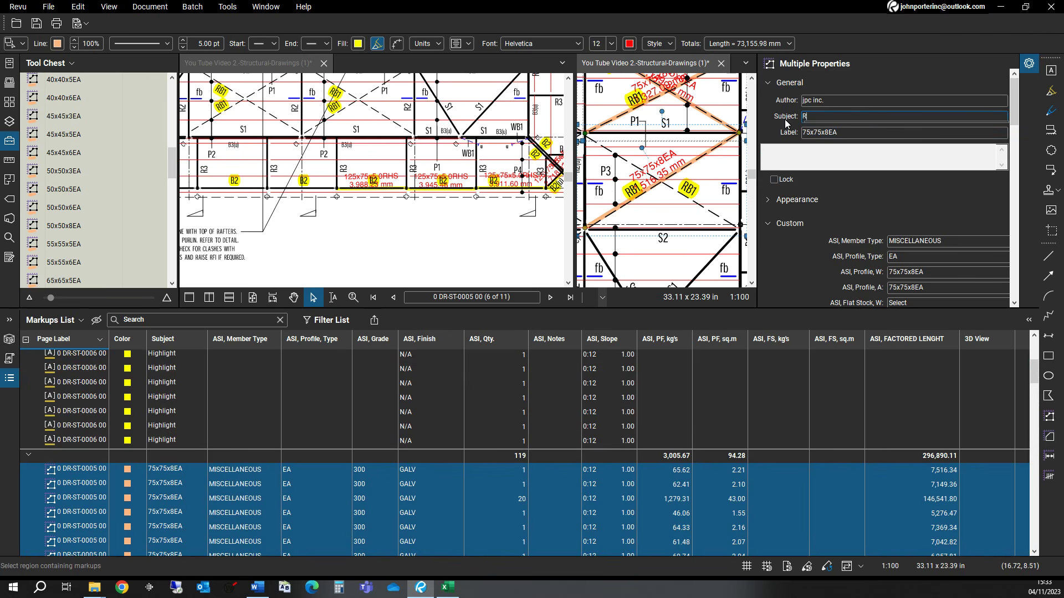
type("B1")
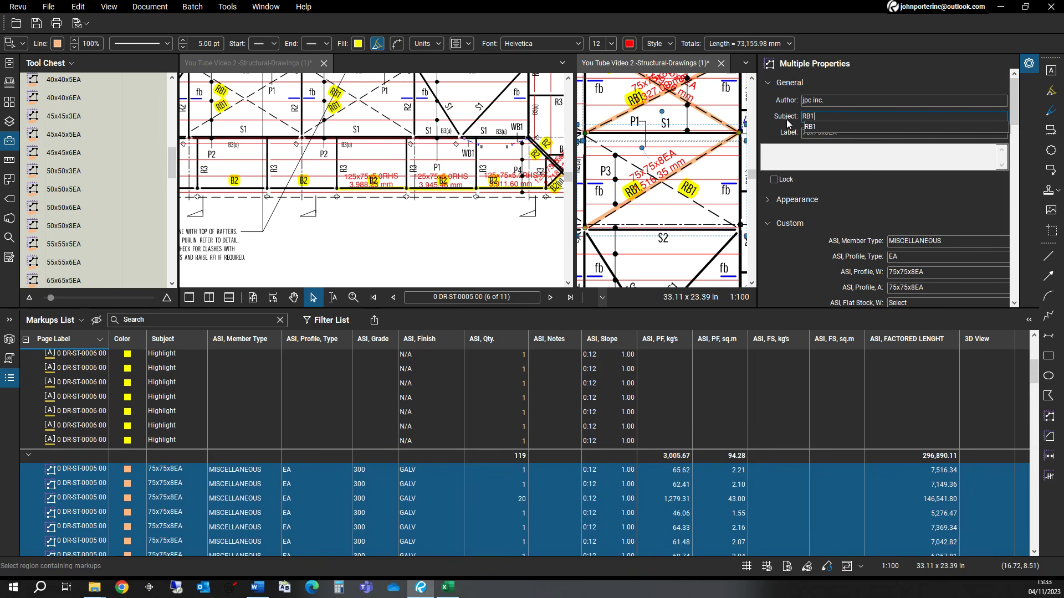
key("Return")
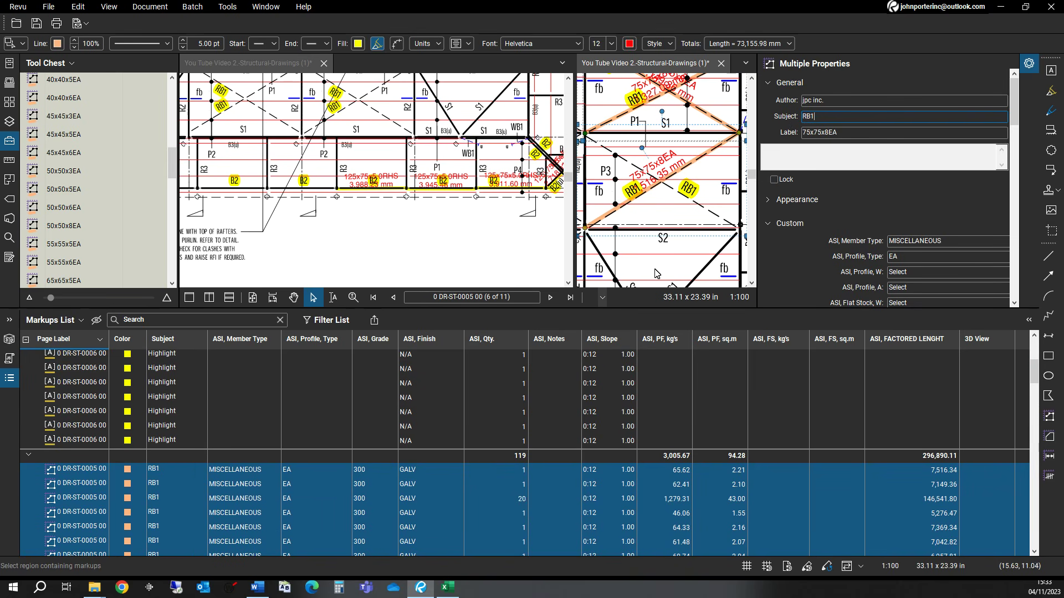
scroll(195, 487, "down", 3)
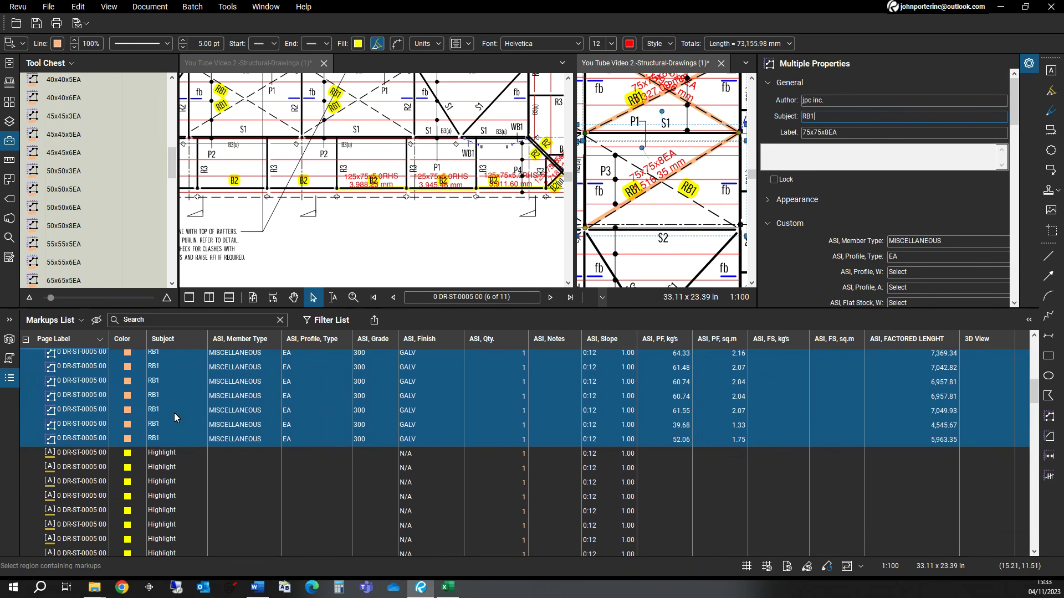
scroll(173, 415, "up", 2)
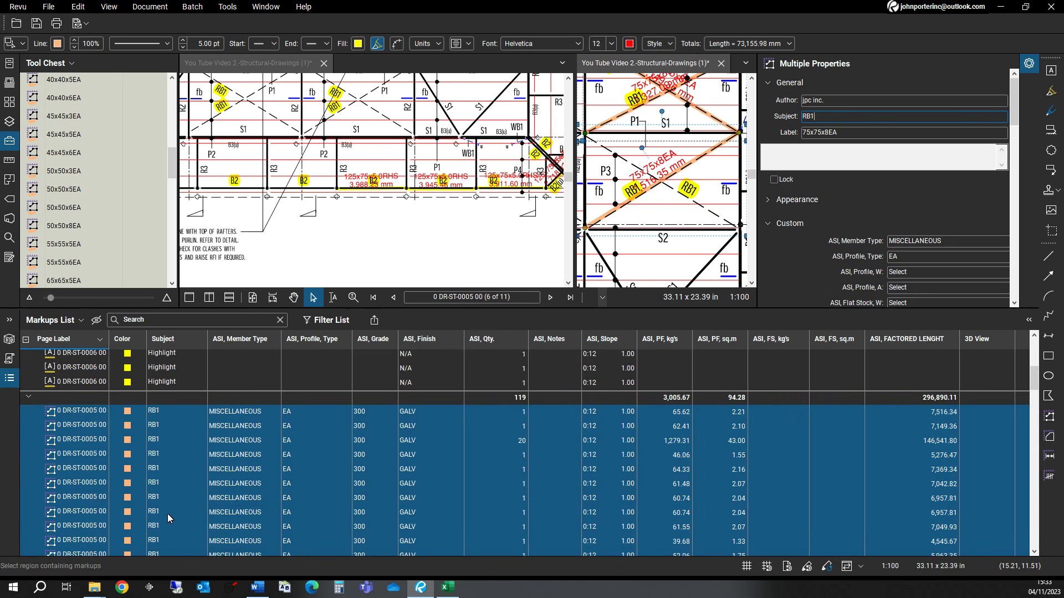
scroll(172, 501, "down", 1)
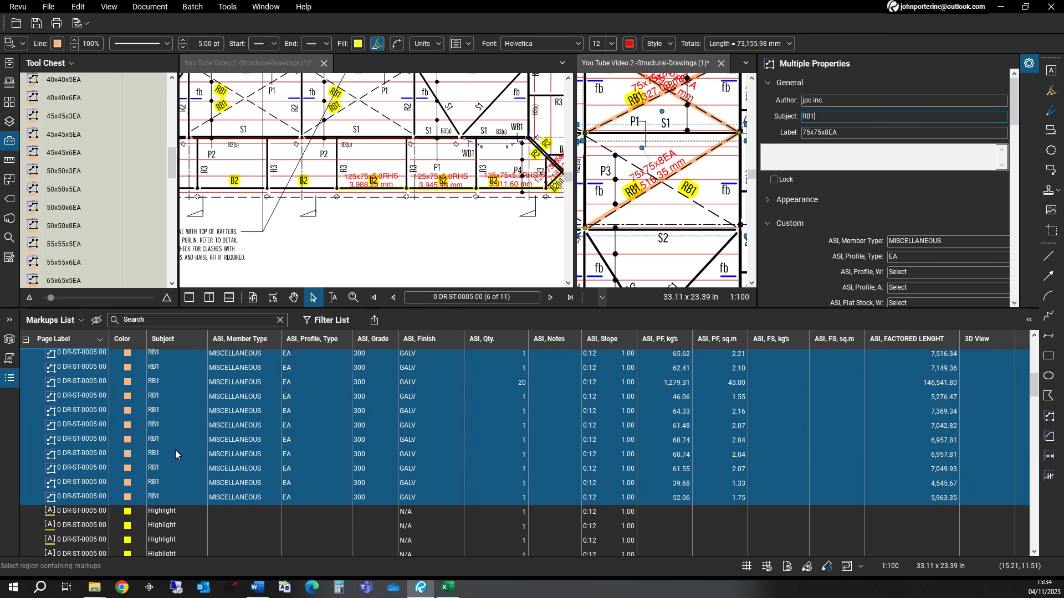
scroll(175, 450, "down", 2)
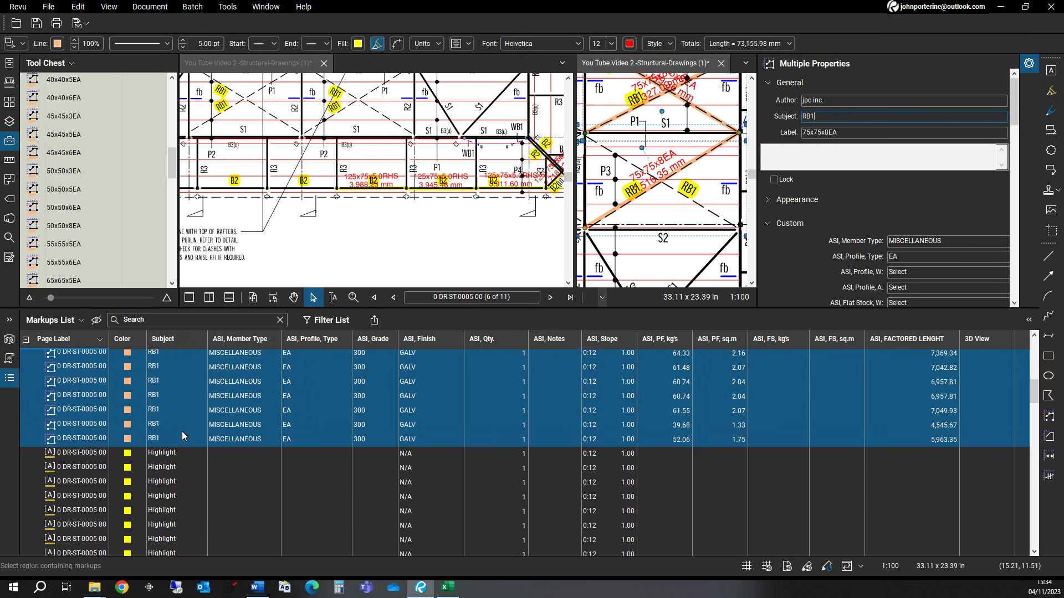